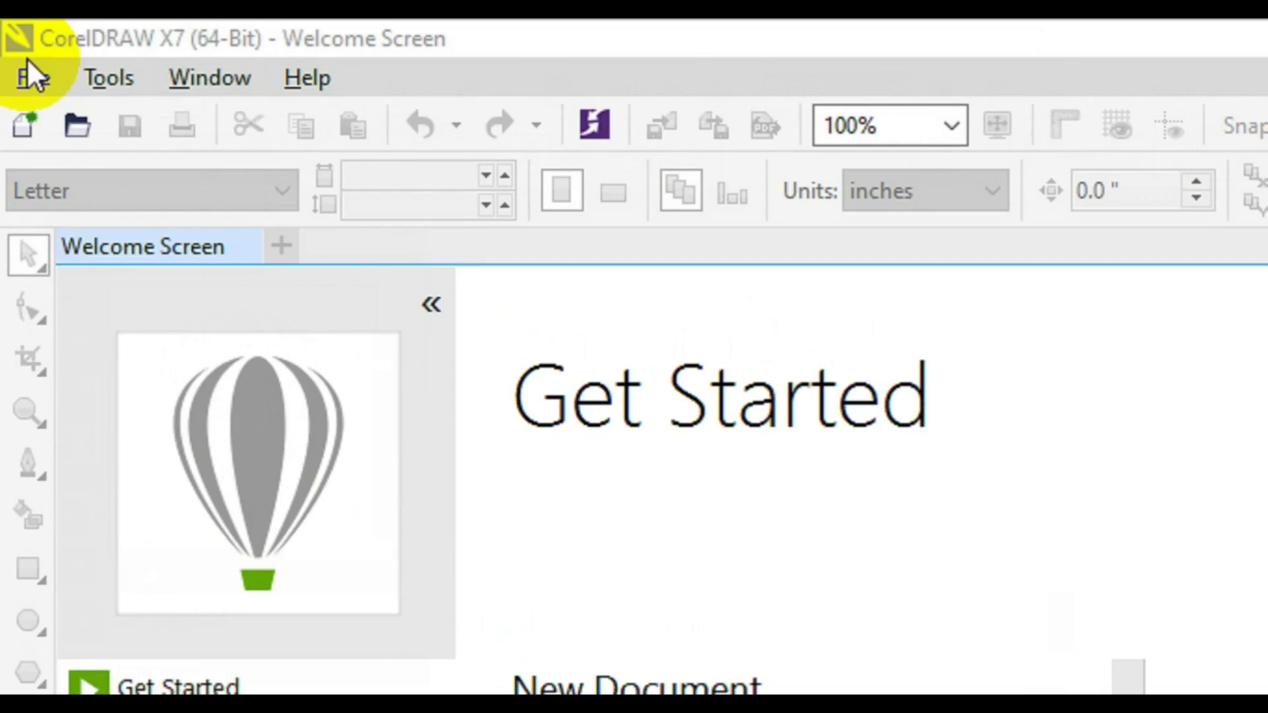
# Create a 4 x 8 inch portrait CMYK, 300 dpi document named 'Creative corporate rollup banner'
pyautogui.click(26, 77)
pyautogui.click(73, 119)
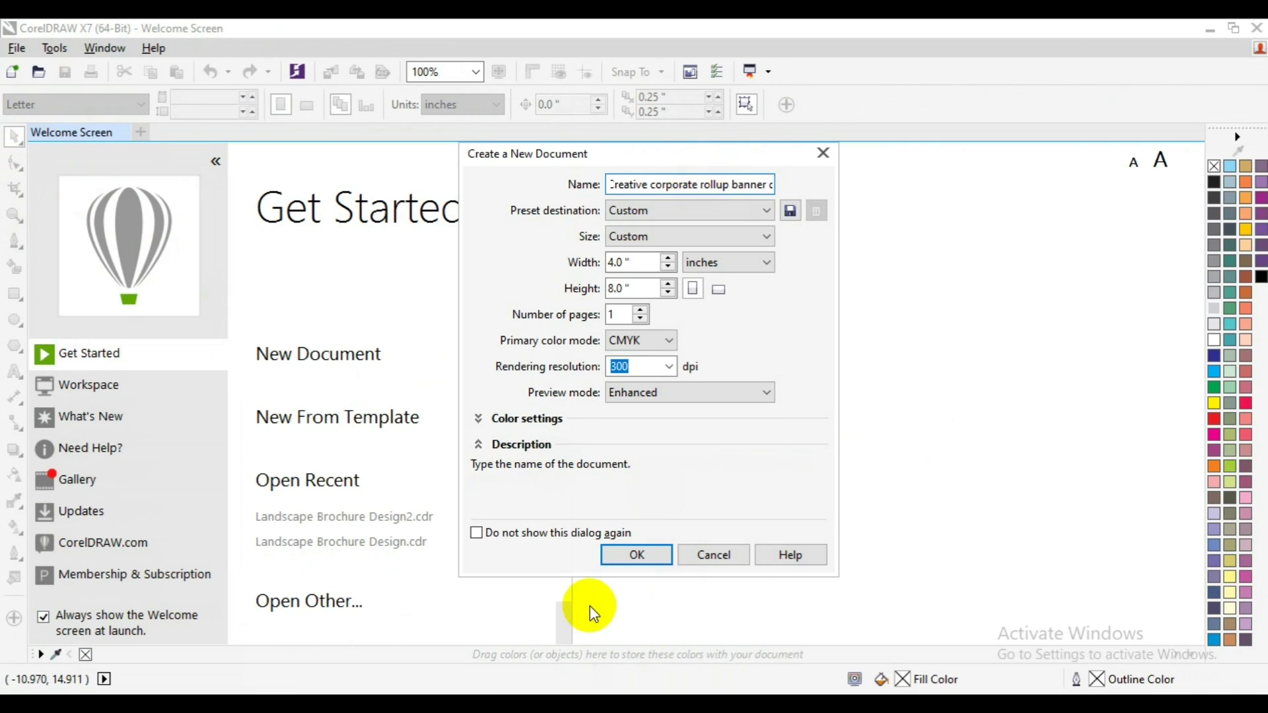
pyautogui.click(644, 557)
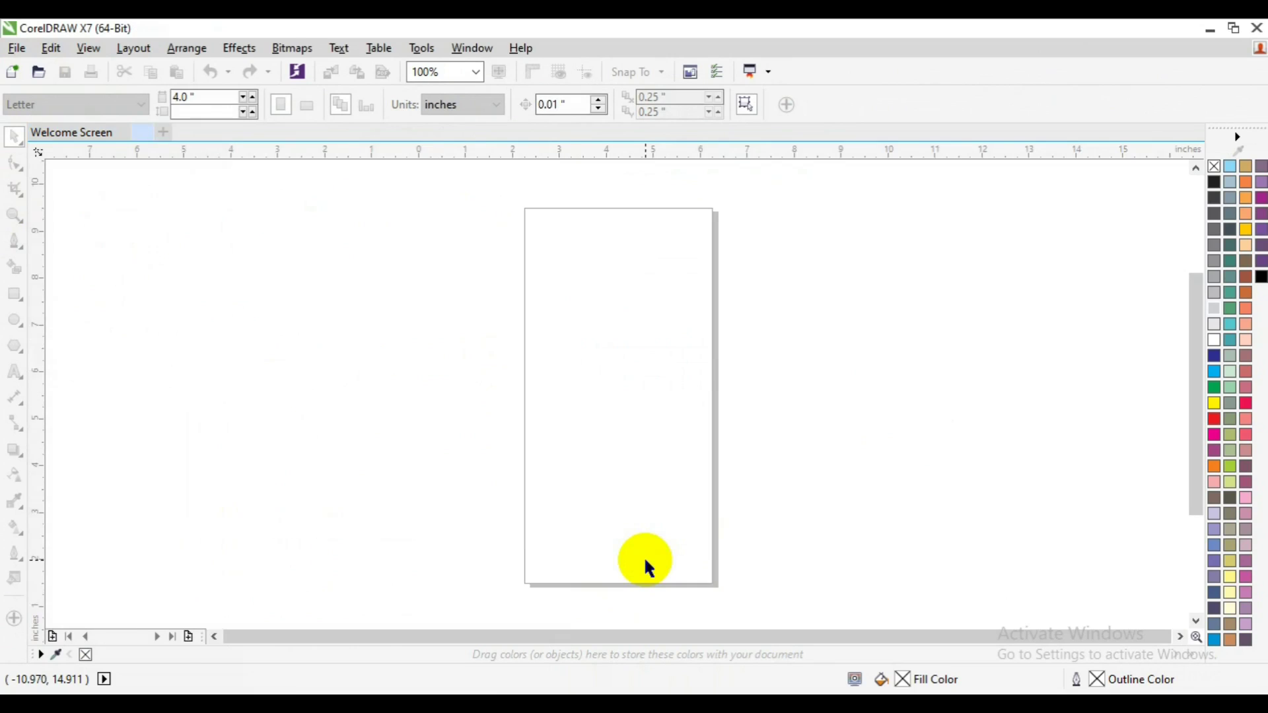
# Add a page-sized rectangle frame and start a Bezier curve across the upper page
pyautogui.doubleClick(14, 293)
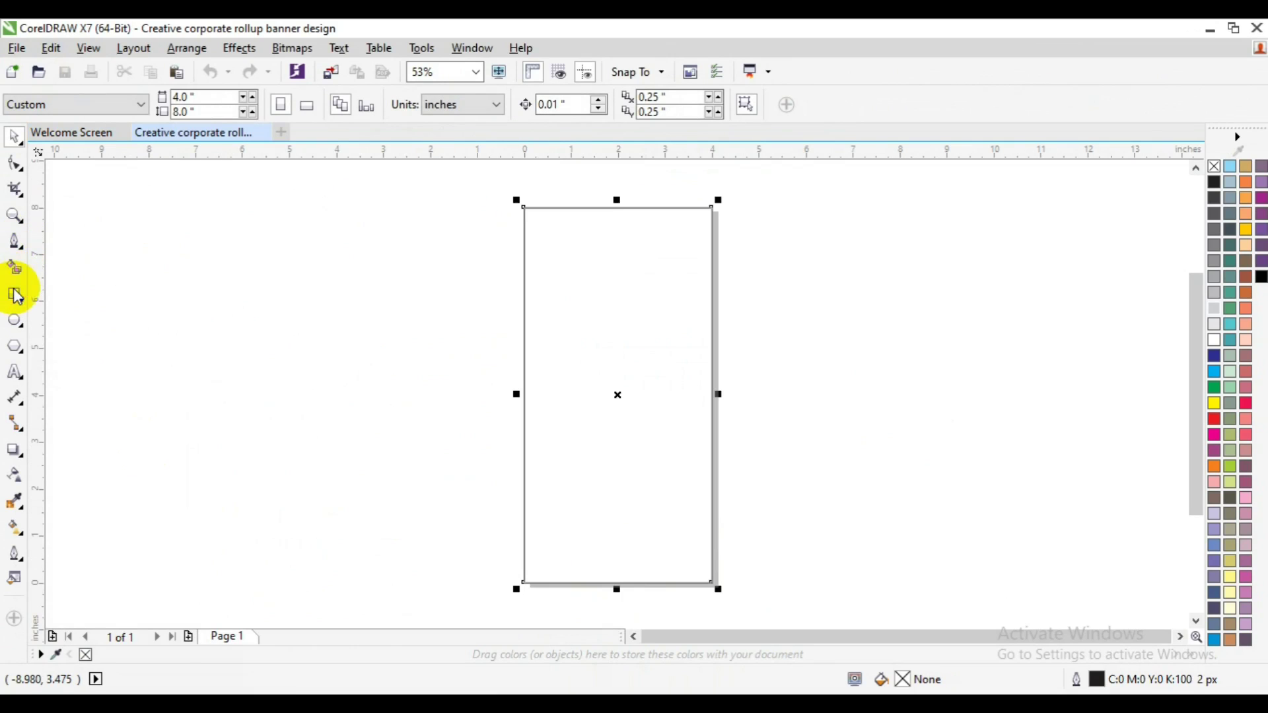
pyautogui.click(14, 243)
pyautogui.click(527, 332)
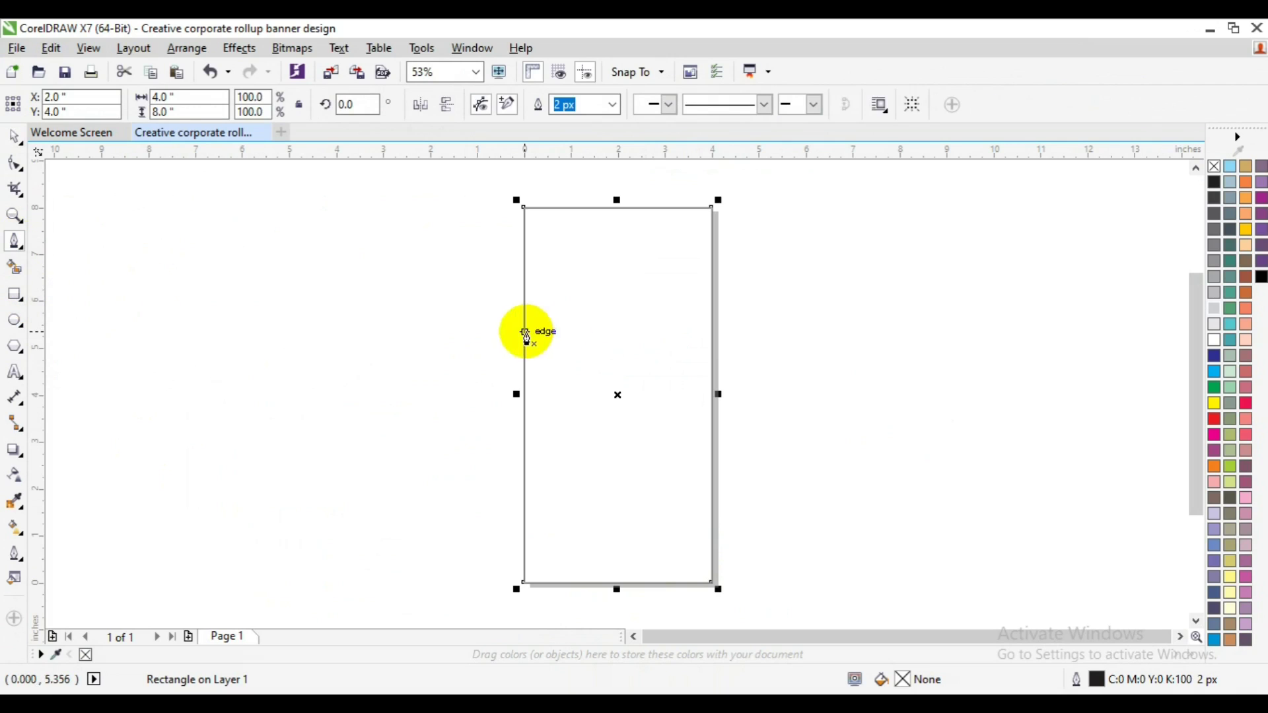
pyautogui.moveTo(607, 384); pyautogui.dragTo(627, 446)
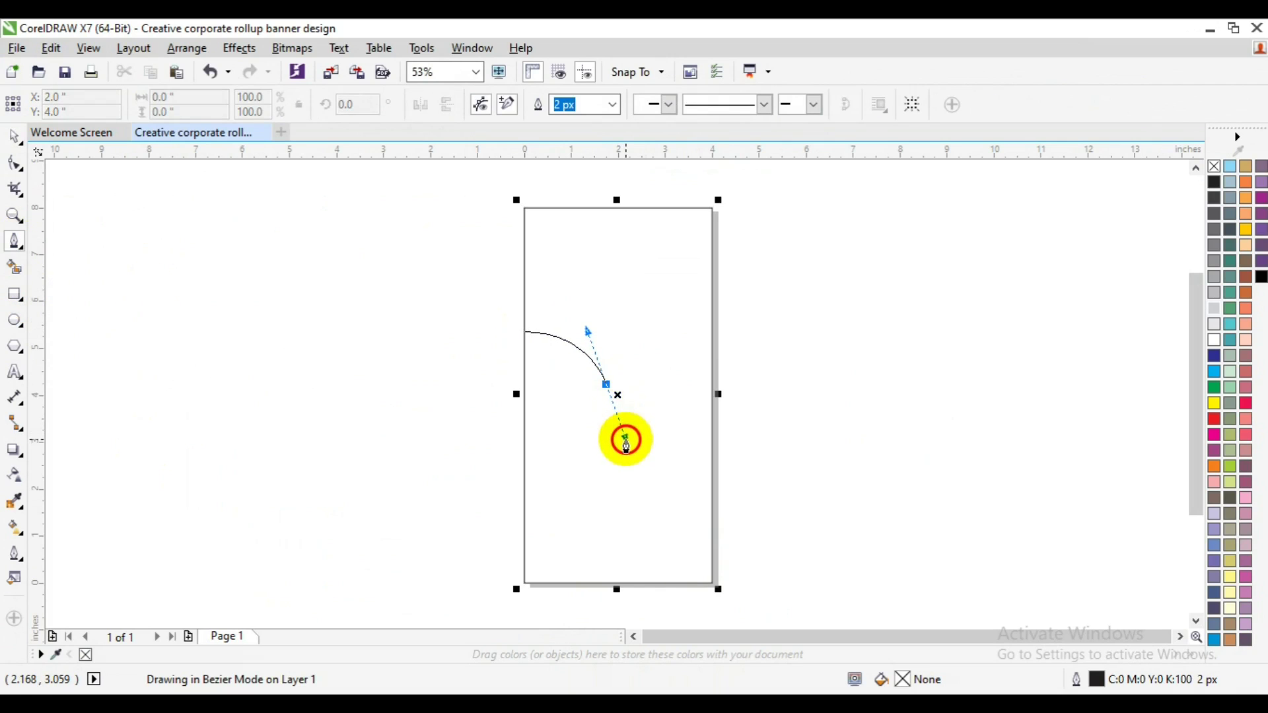
pyautogui.moveTo(712, 334); pyautogui.dragTo(704, 288)
# Complete the closed blob curve, redoing the misplaced upper-left node
pyautogui.moveTo(651, 238); pyautogui.dragTo(678, 229)
pyautogui.moveTo(589, 227); pyautogui.dragTo(582, 209)
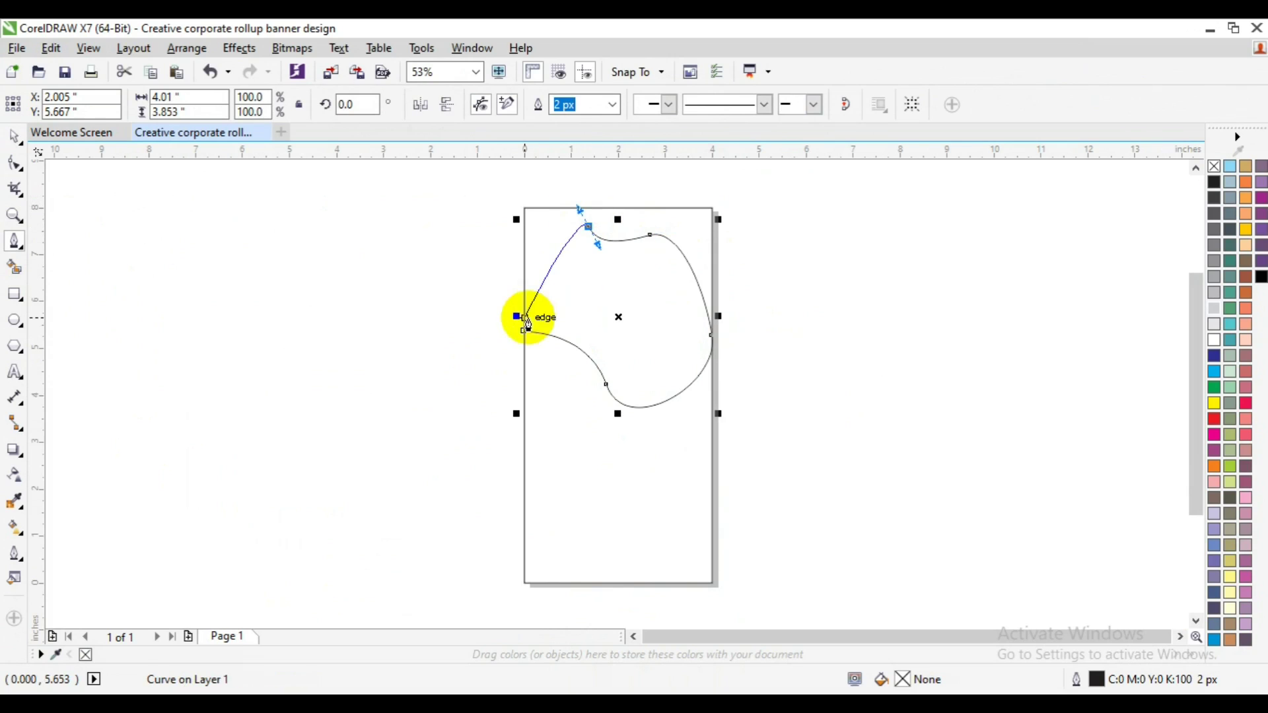
pyautogui.hotkey('ctrl', 'z')
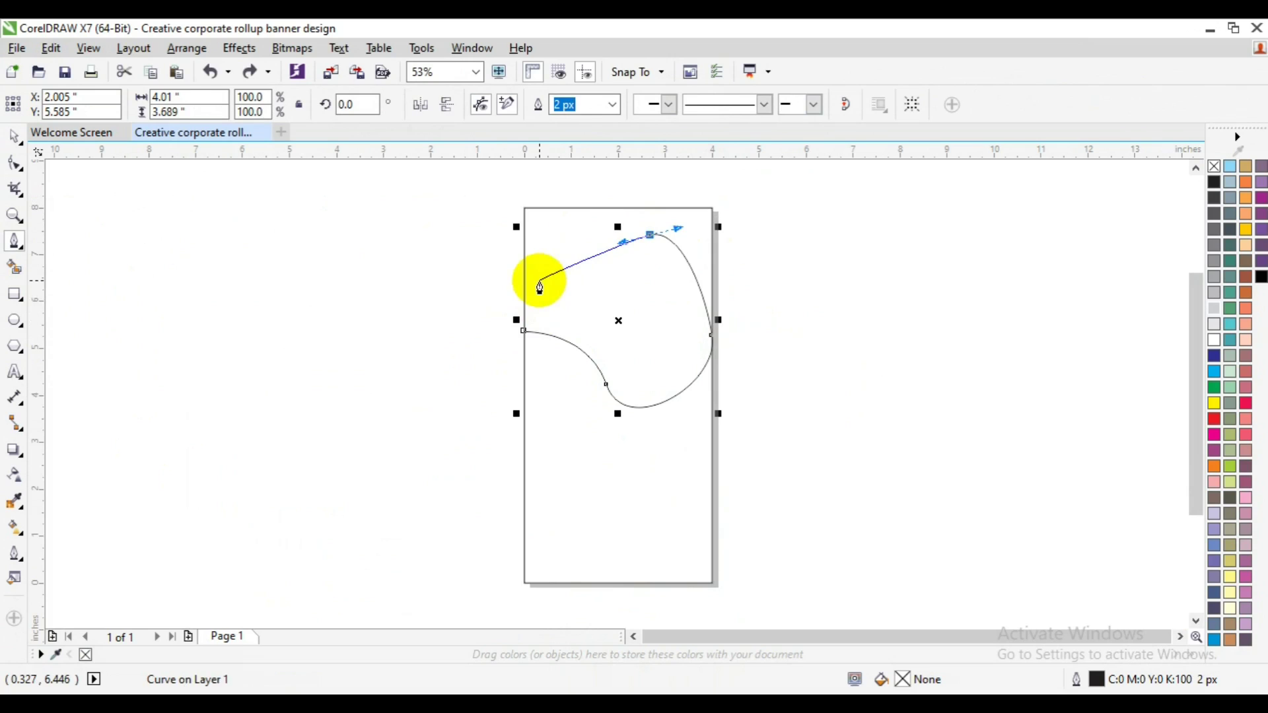
pyautogui.moveTo(539, 280); pyautogui.dragTo(521, 333)
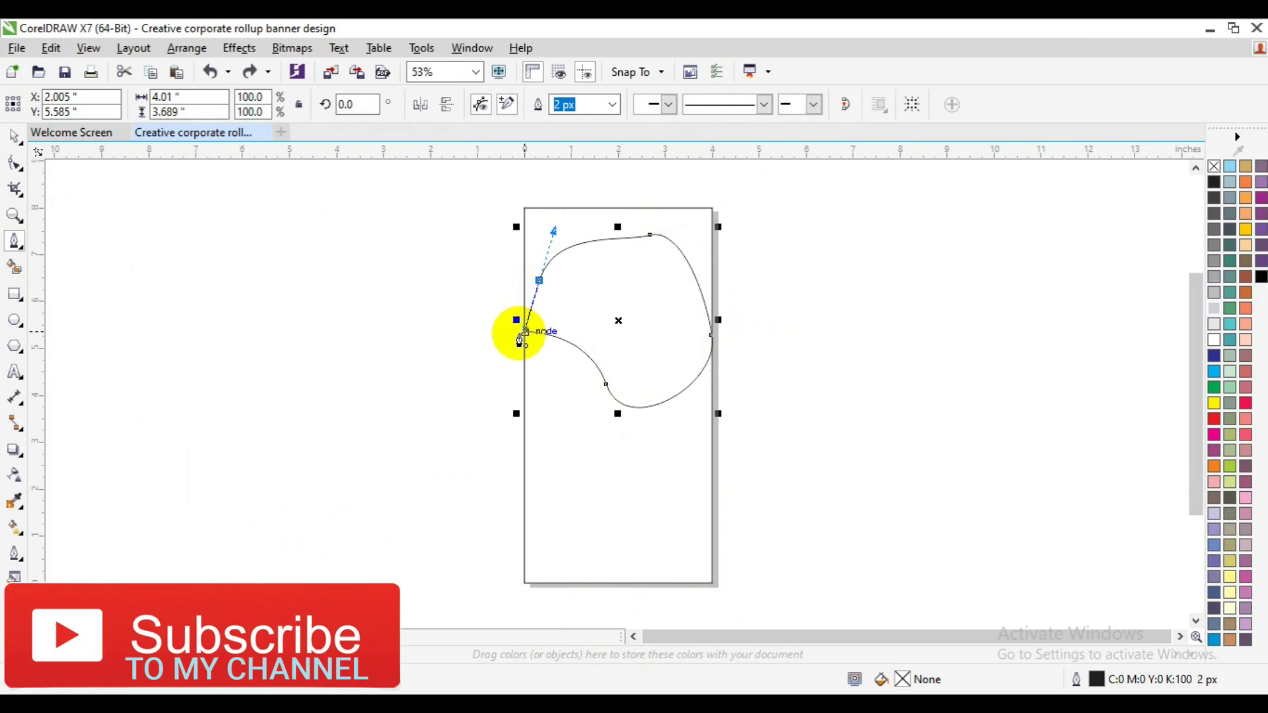
pyautogui.click(525, 333)
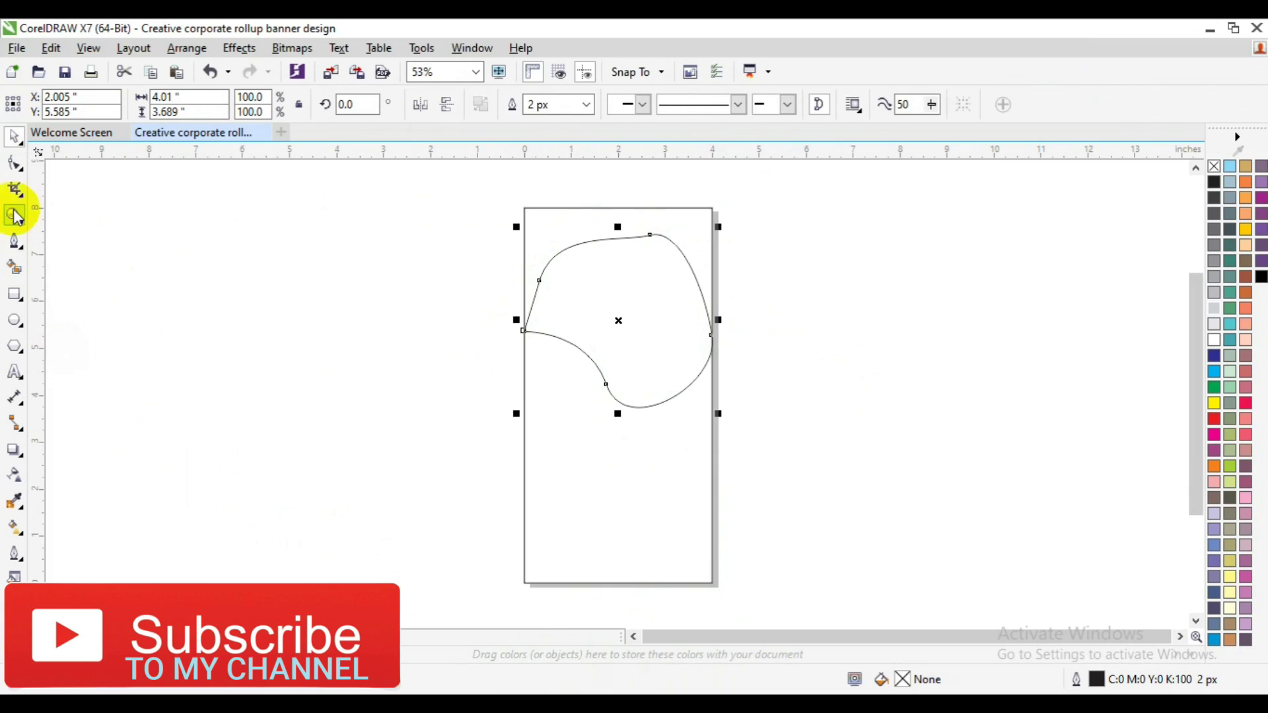
pyautogui.click(15, 169)
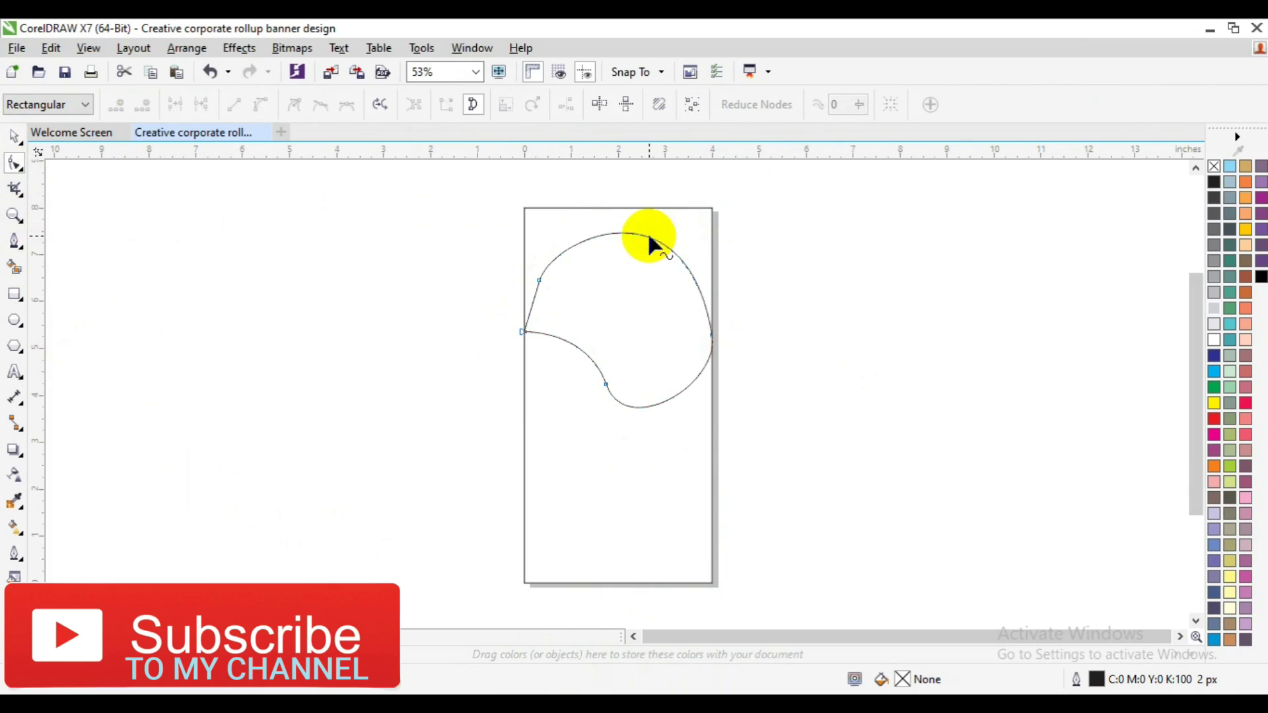
# Smooth the blob's upper-left curve by deleting, re-adding and adjusting a node
pyautogui.doubleClick(605, 384)
pyautogui.hotkey('ctrl', 'z')
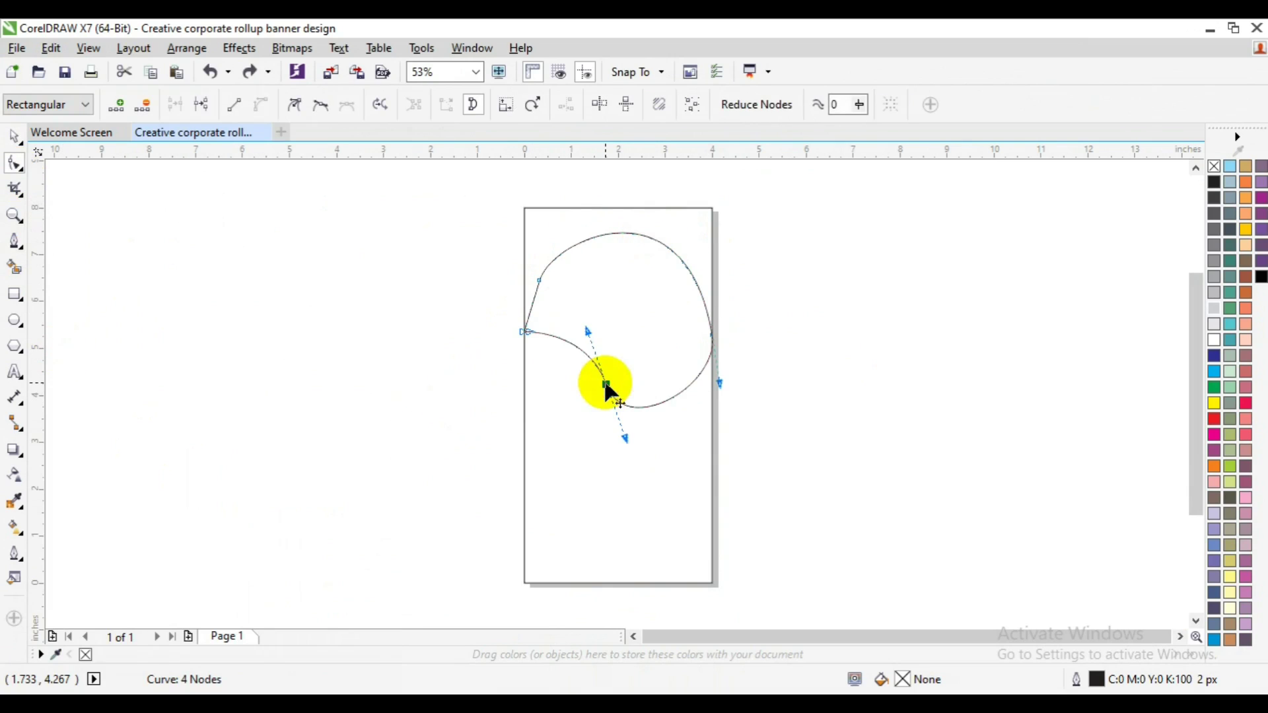
pyautogui.doubleClick(538, 280)
pyautogui.doubleClick(536, 281)
pyautogui.moveTo(550, 234); pyautogui.dragTo(550, 235)
pyautogui.press('space')
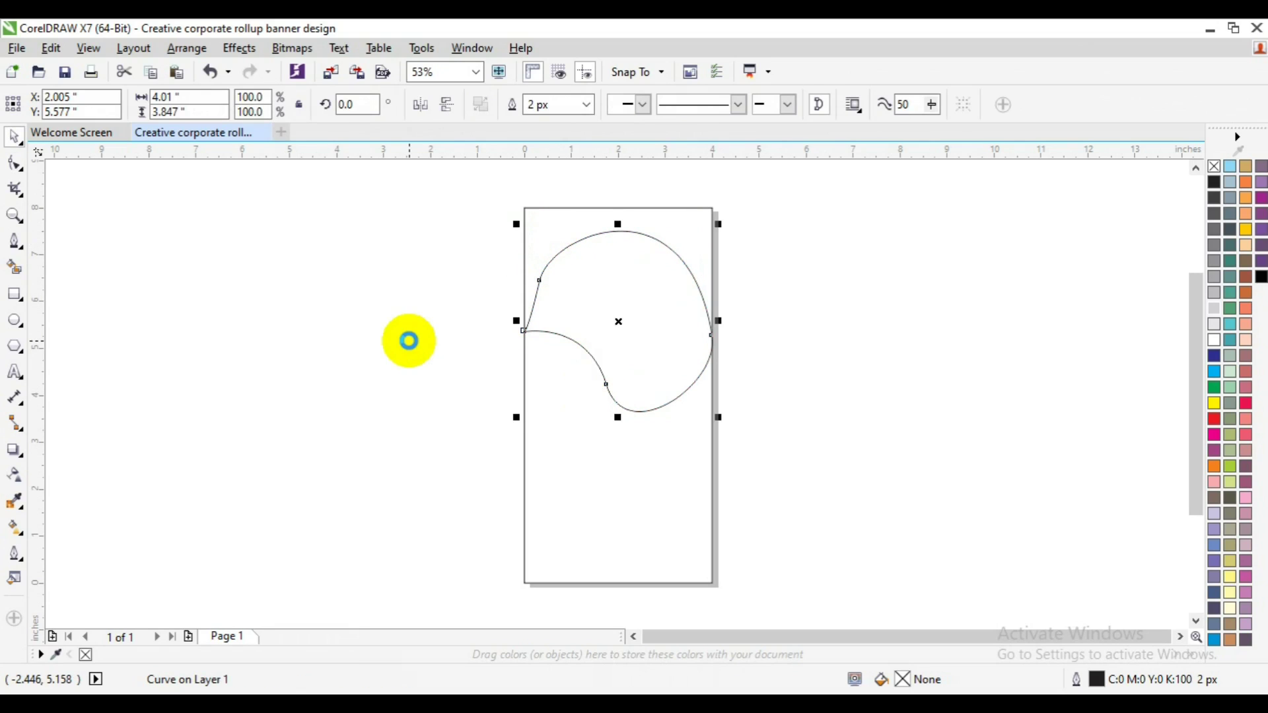
pyautogui.click(624, 320)
# Enlarge the blob to about 106% and rotate it to about 267° over the original
pyautogui.press('F10')
pyautogui.press('space')
pyautogui.moveTo(720, 416); pyautogui.dragTo(727, 433)
pyautogui.click(679, 376)
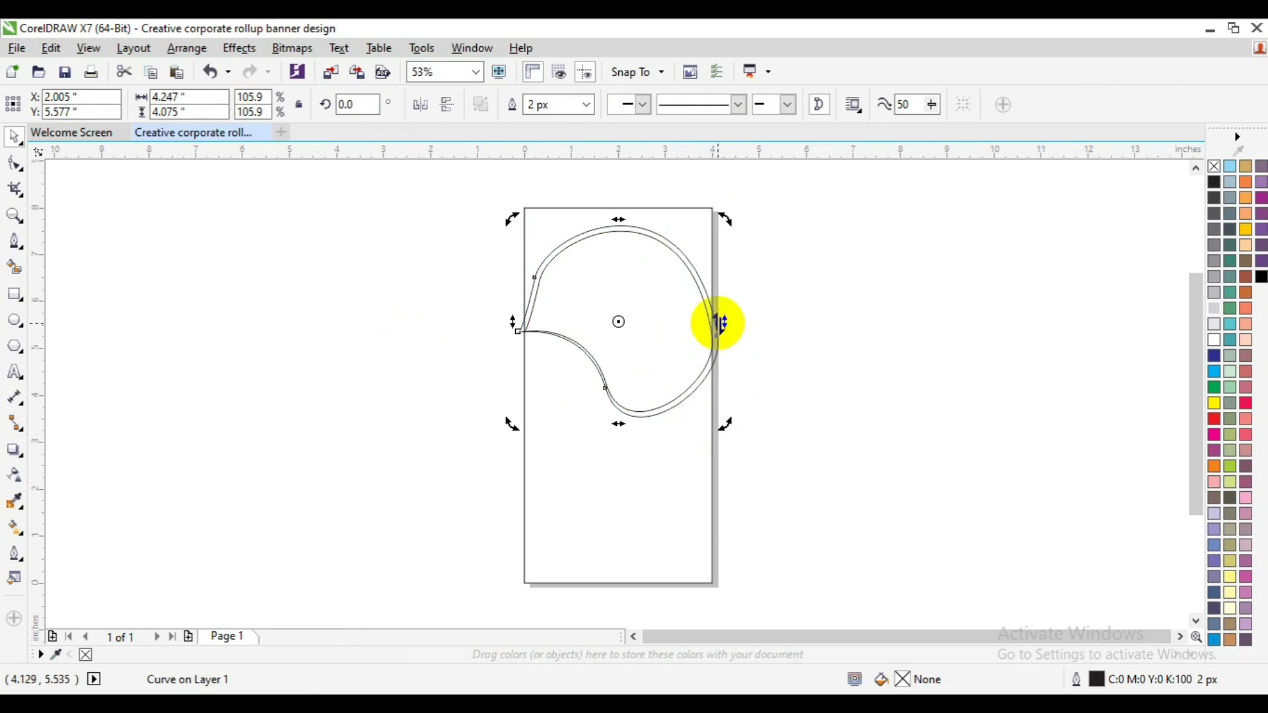
pyautogui.moveTo(729, 216); pyautogui.dragTo(742, 357)
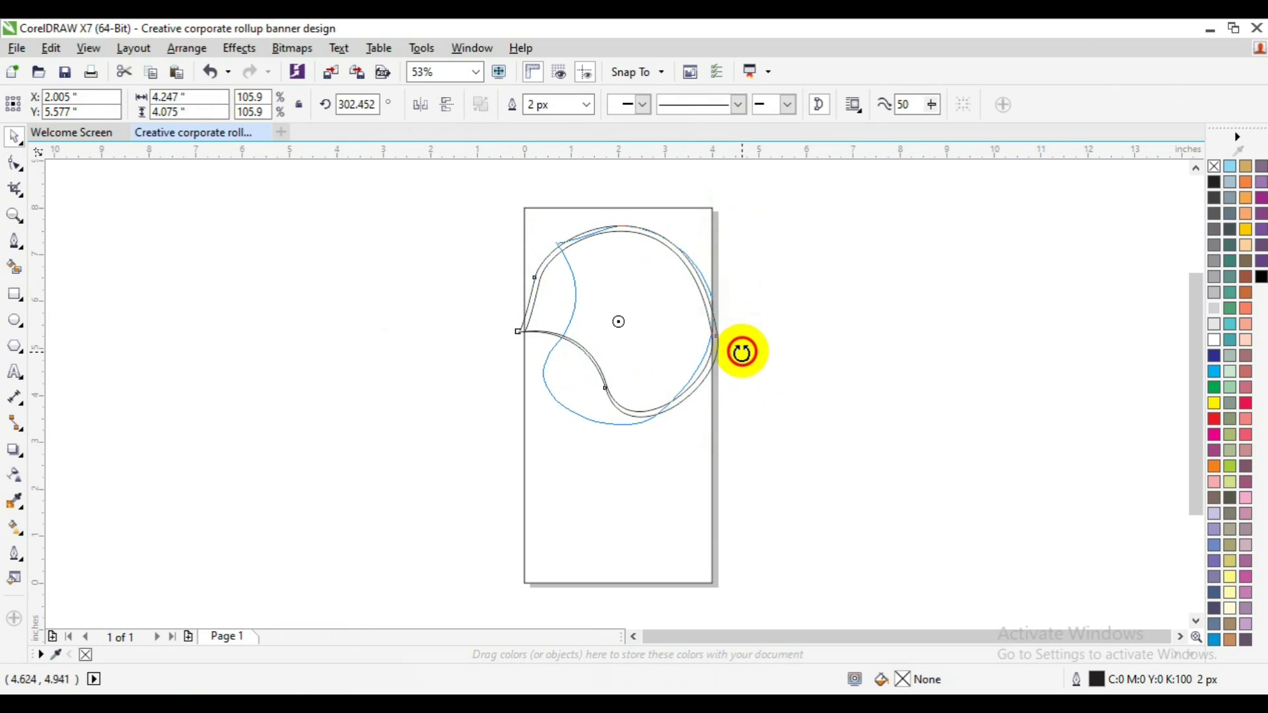
pyautogui.moveTo(721, 220); pyautogui.dragTo(758, 294)
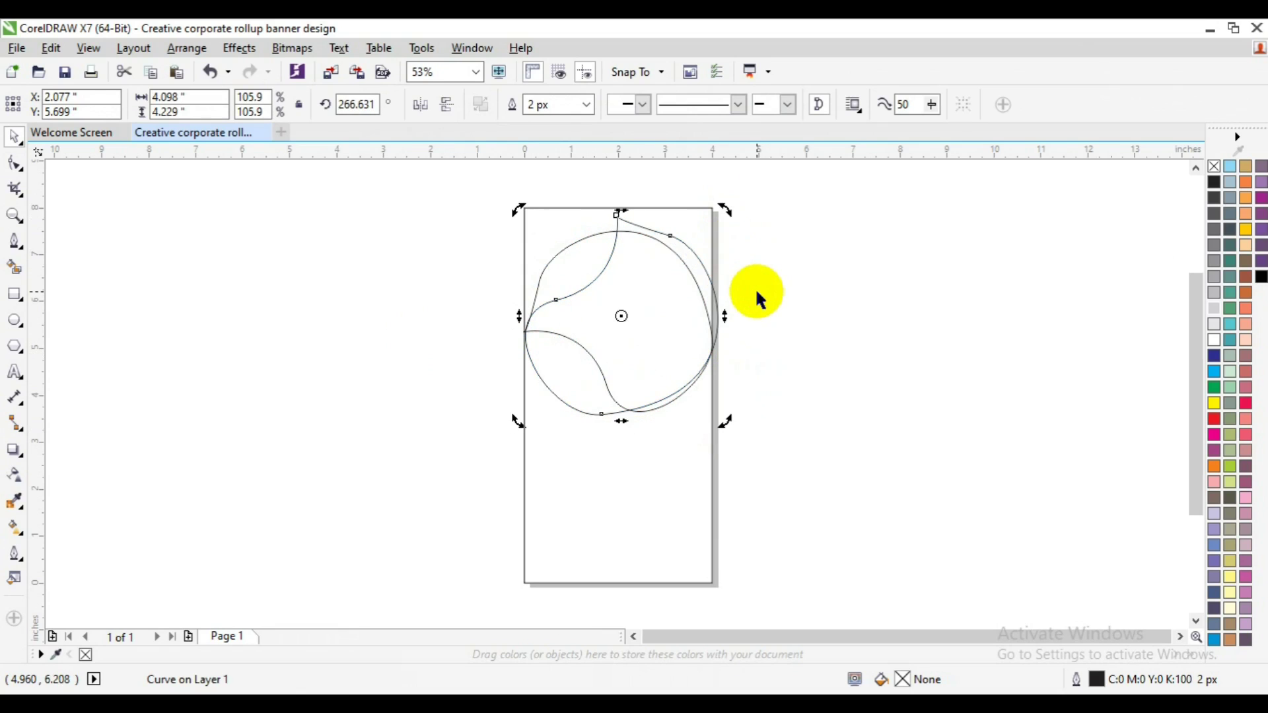
pyautogui.press('F10')
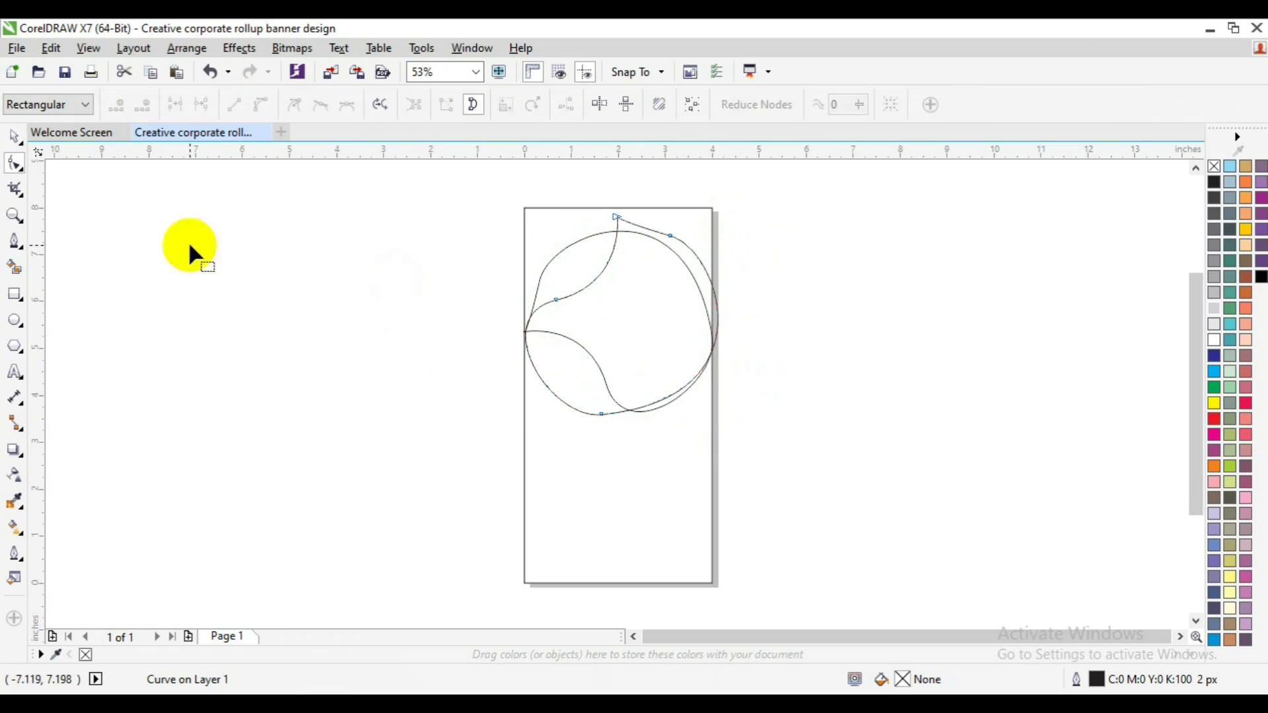
pyautogui.click(15, 137)
# Smart-fill the enclosed lobes black and weld the black pieces into one shape
pyautogui.click(211, 353)
pyautogui.click(14, 267)
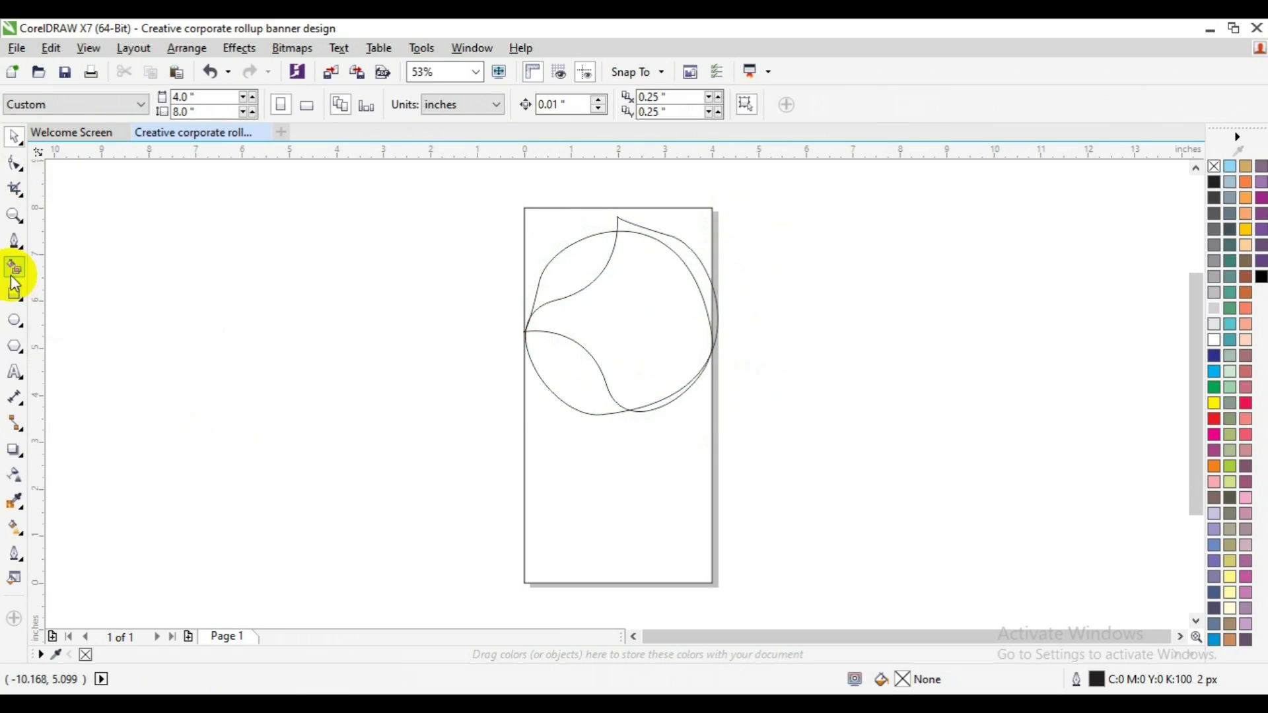
pyautogui.click(569, 364)
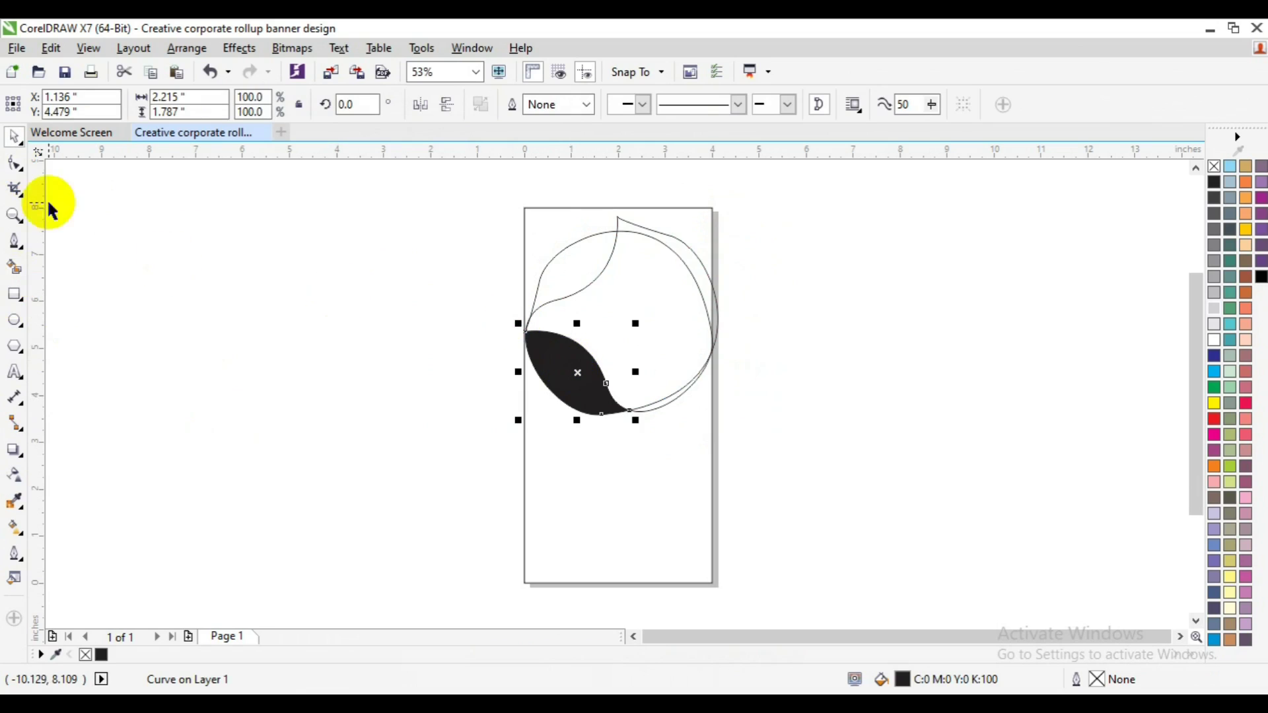
pyautogui.click(15, 268)
pyautogui.click(567, 249)
pyautogui.click(686, 331)
pyautogui.press('space')
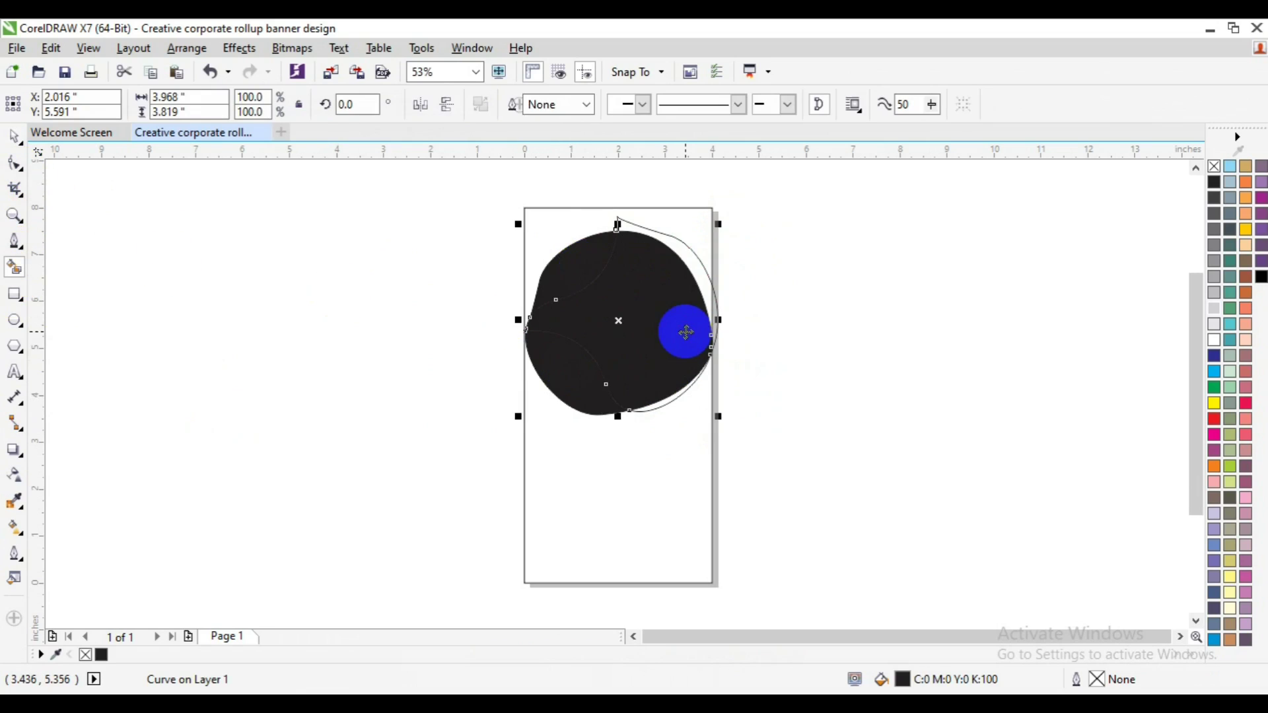
pyautogui.click(515, 106)
pyautogui.click(755, 286)
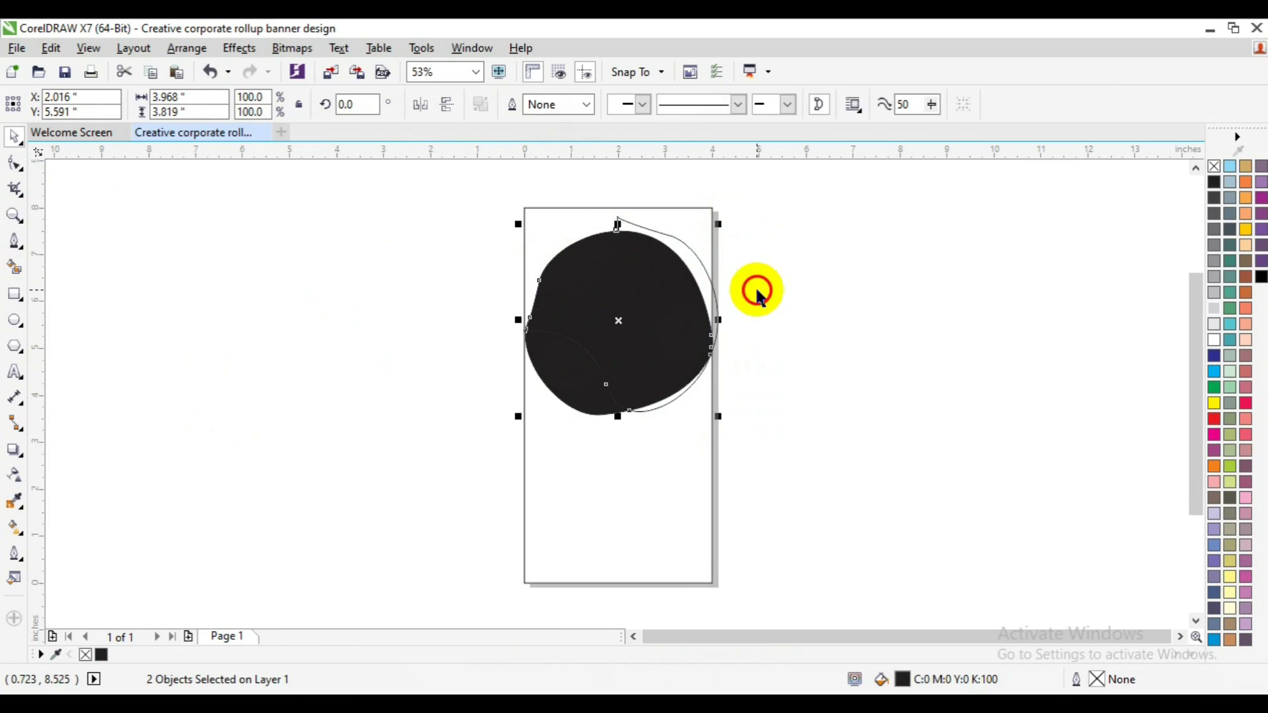
# Fill the lower-left piece red, then select both shapes together
pyautogui.click(695, 261)
pyautogui.click(669, 405)
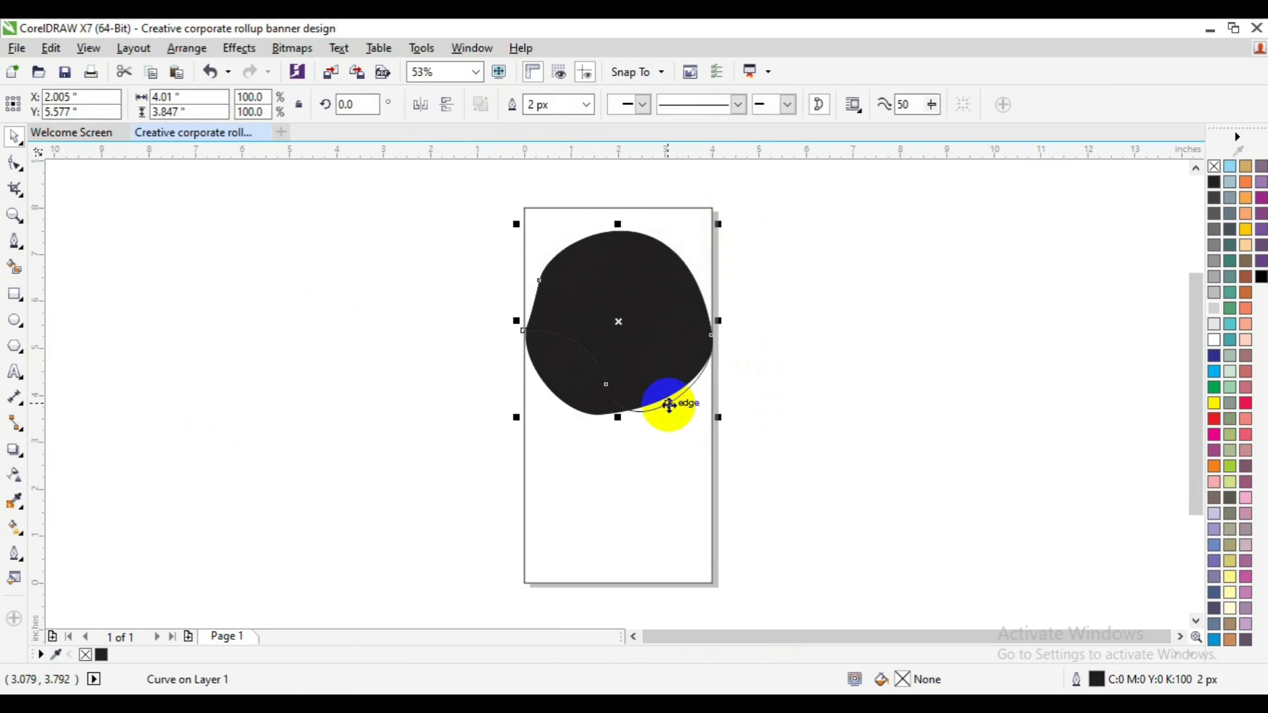
pyautogui.click(573, 413)
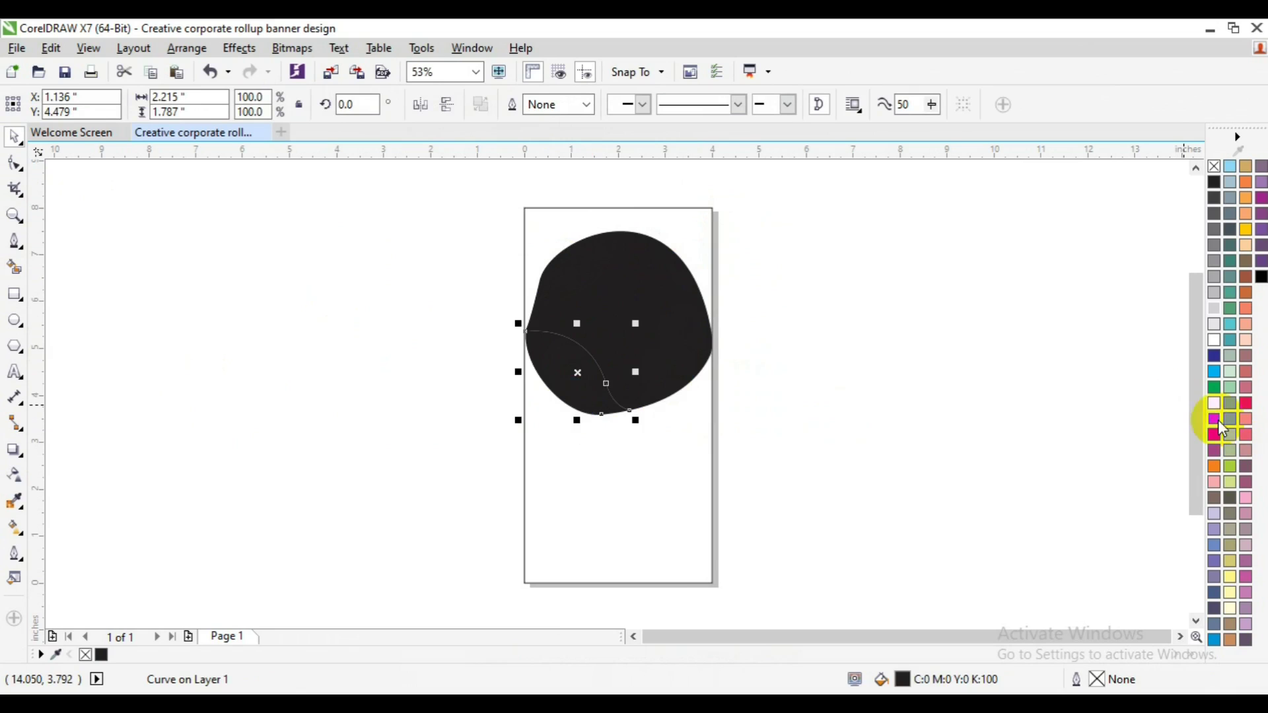
pyautogui.click(1214, 419)
pyautogui.click(1017, 367)
pyautogui.moveTo(382, 189); pyautogui.dragTo(773, 436)
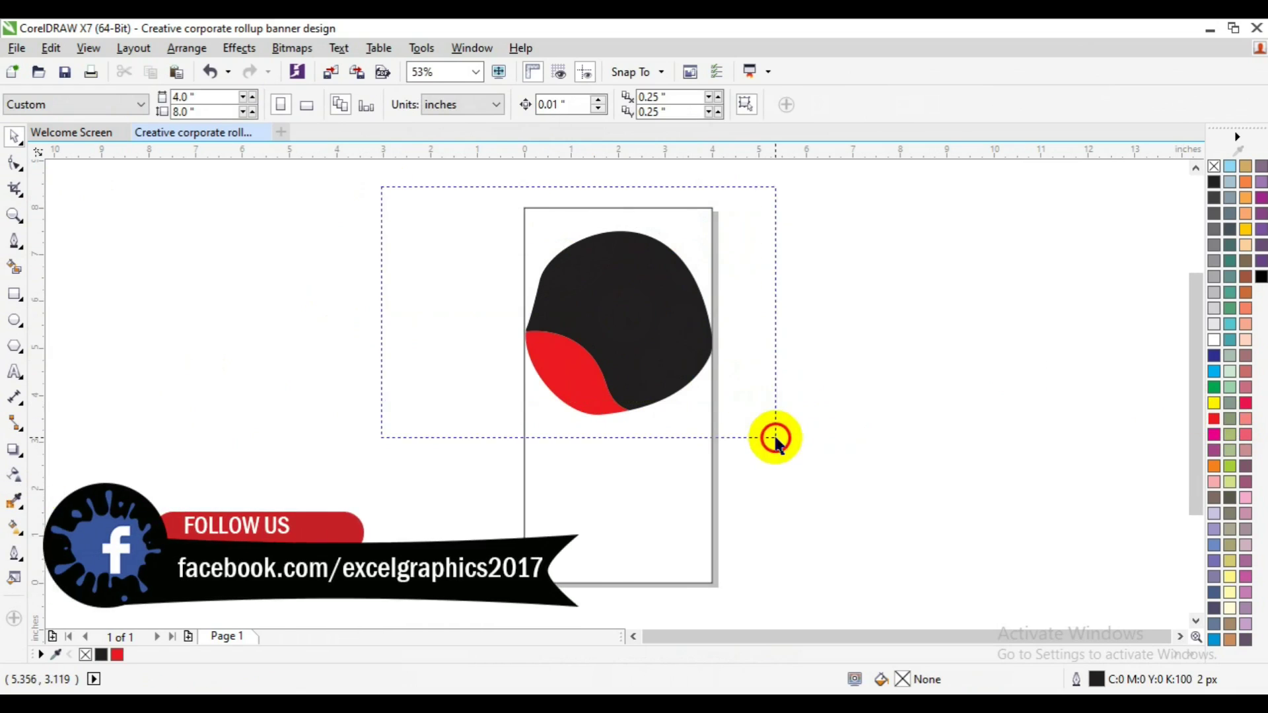
# Shrink both shapes slightly, recolour the black shape light grey and delete the duplicate behind
pyautogui.moveTo(719, 421); pyautogui.dragTo(712, 415)
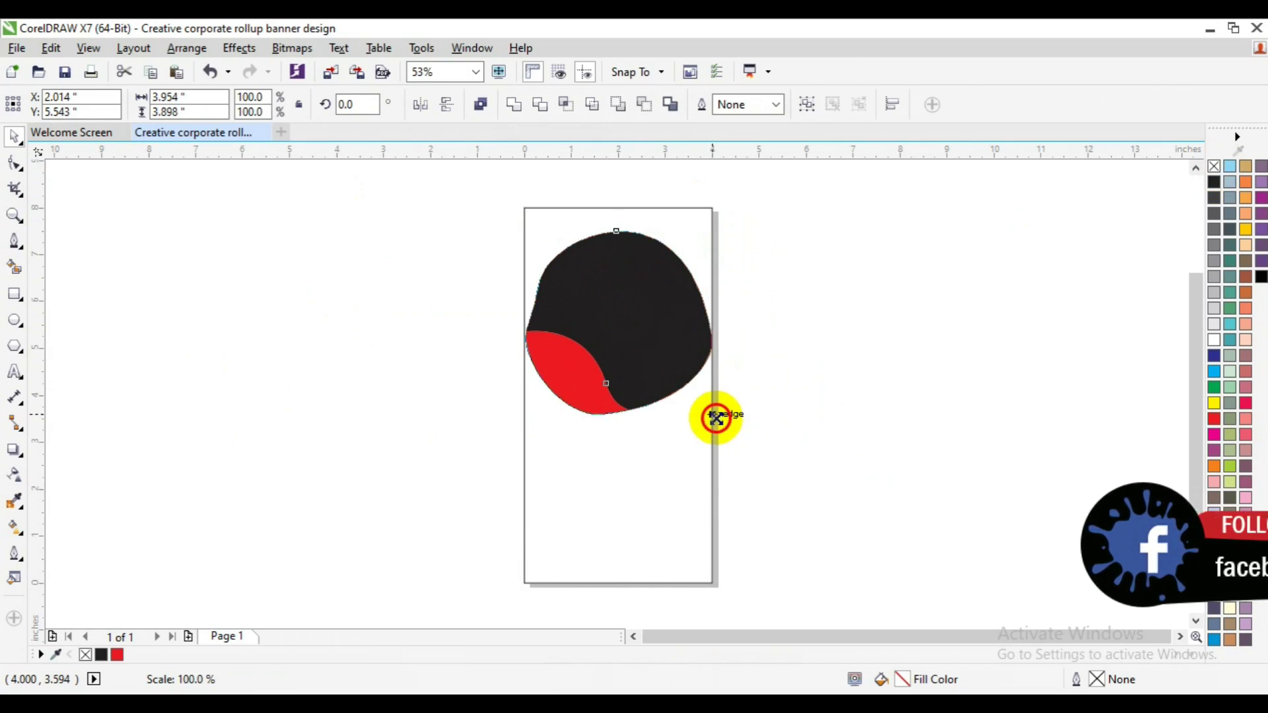
pyautogui.click(810, 399)
pyautogui.click(638, 348)
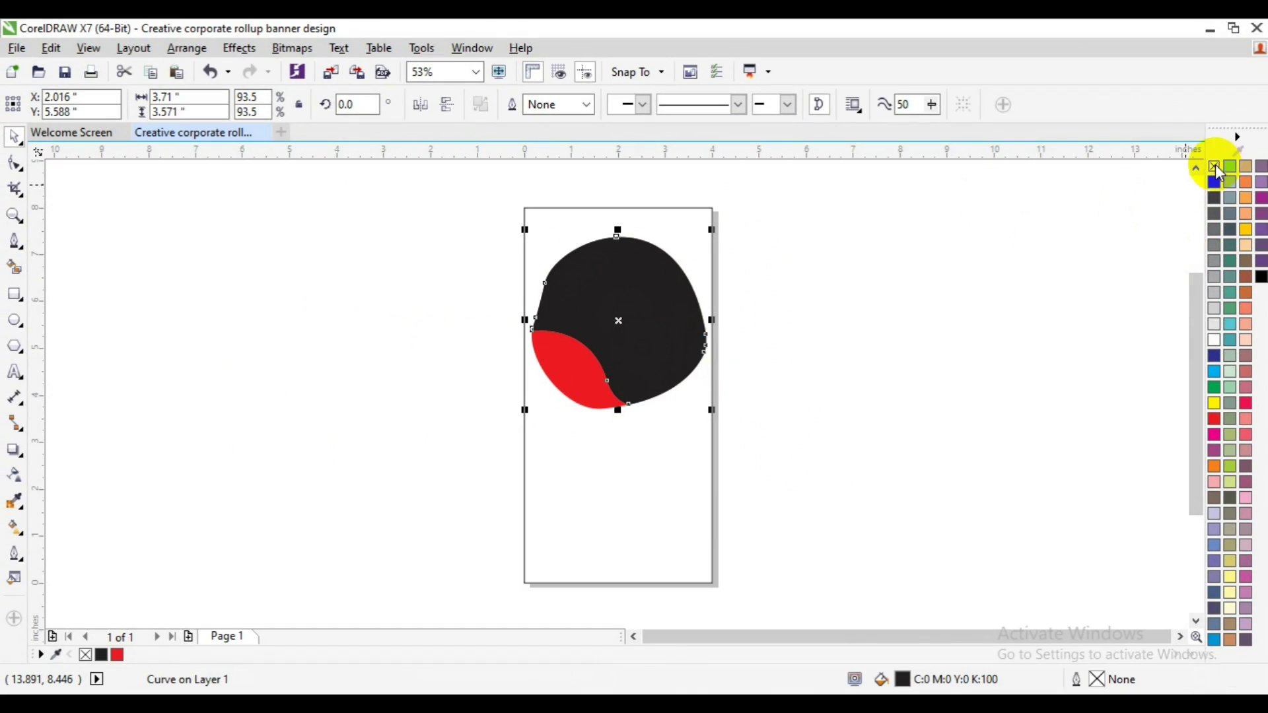
pyautogui.click(1214, 296)
pyautogui.rightClick(1198, 239)
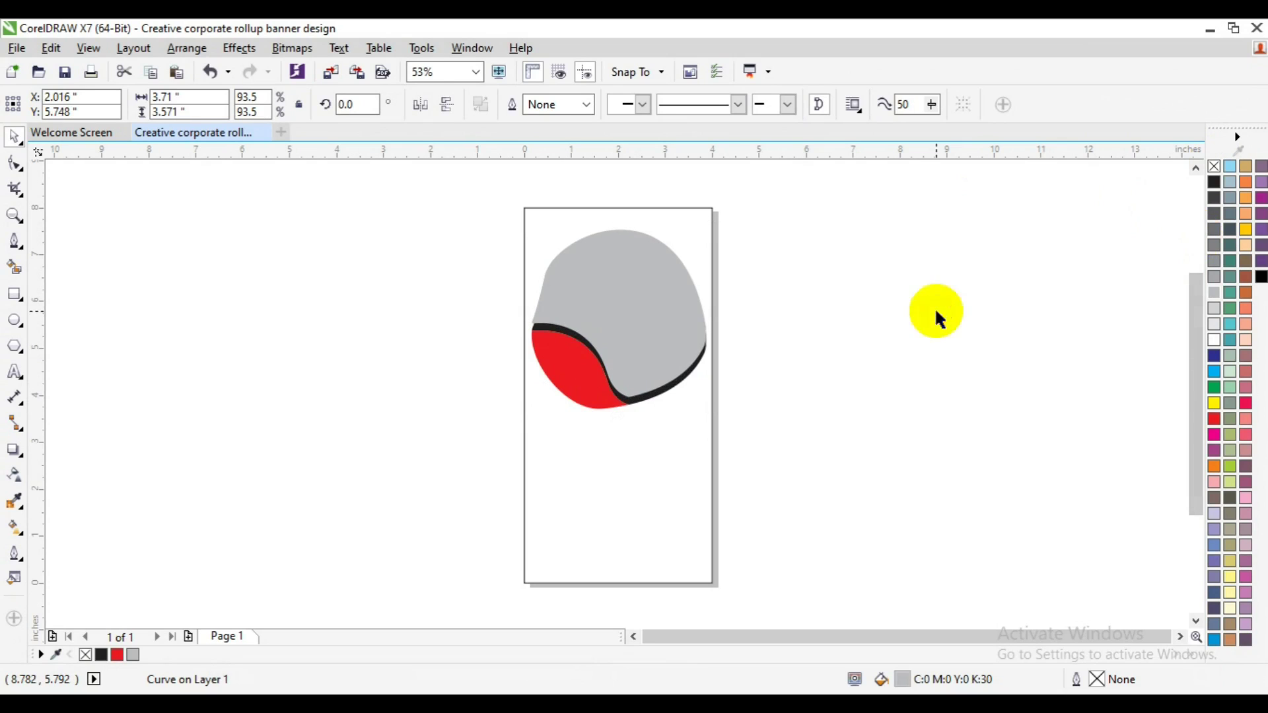
pyautogui.click(668, 392)
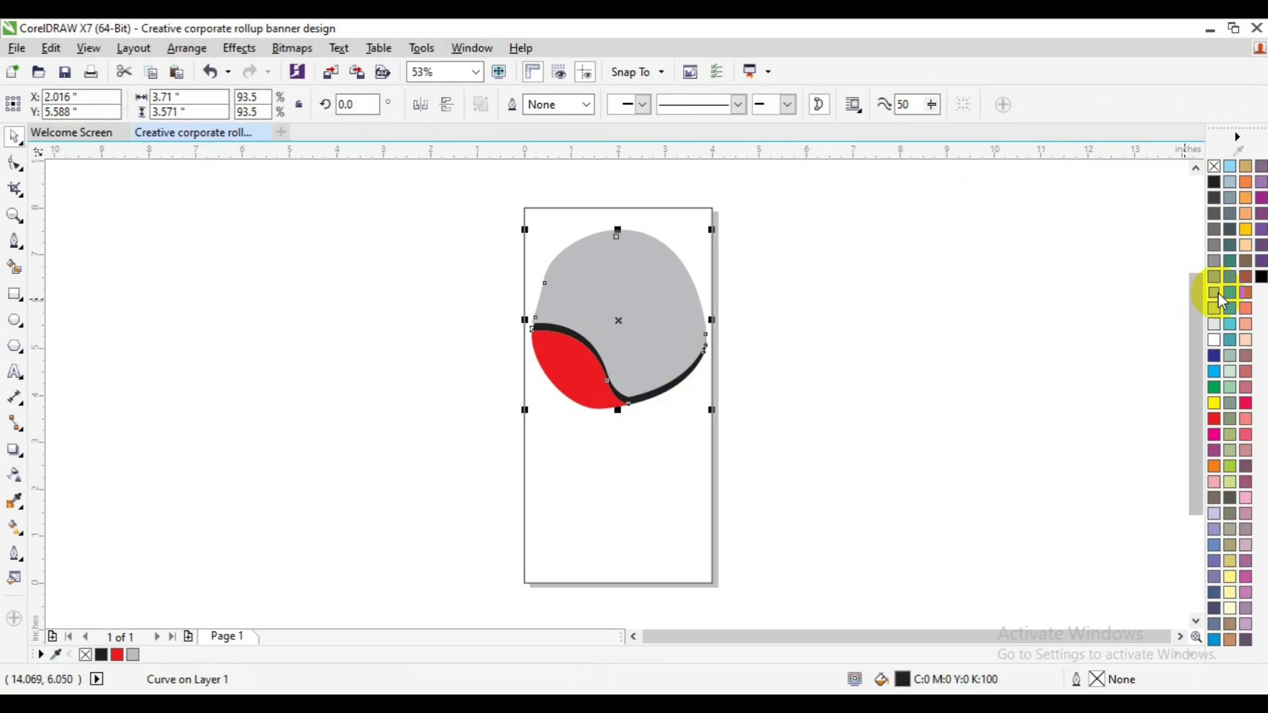
pyautogui.press('Delete')
# Make the remaining shape solid black with a light grey outline
pyautogui.click(663, 277)
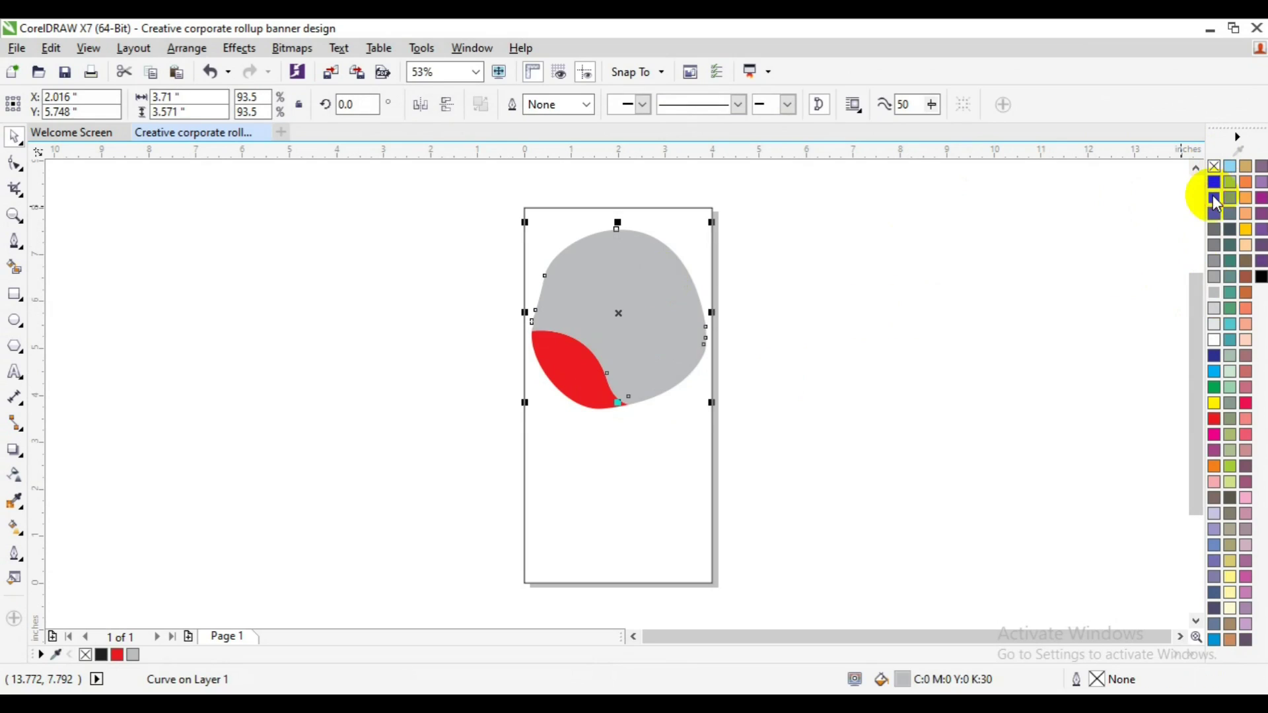
pyautogui.click(1217, 196)
pyautogui.click(1217, 195)
pyautogui.click(990, 278)
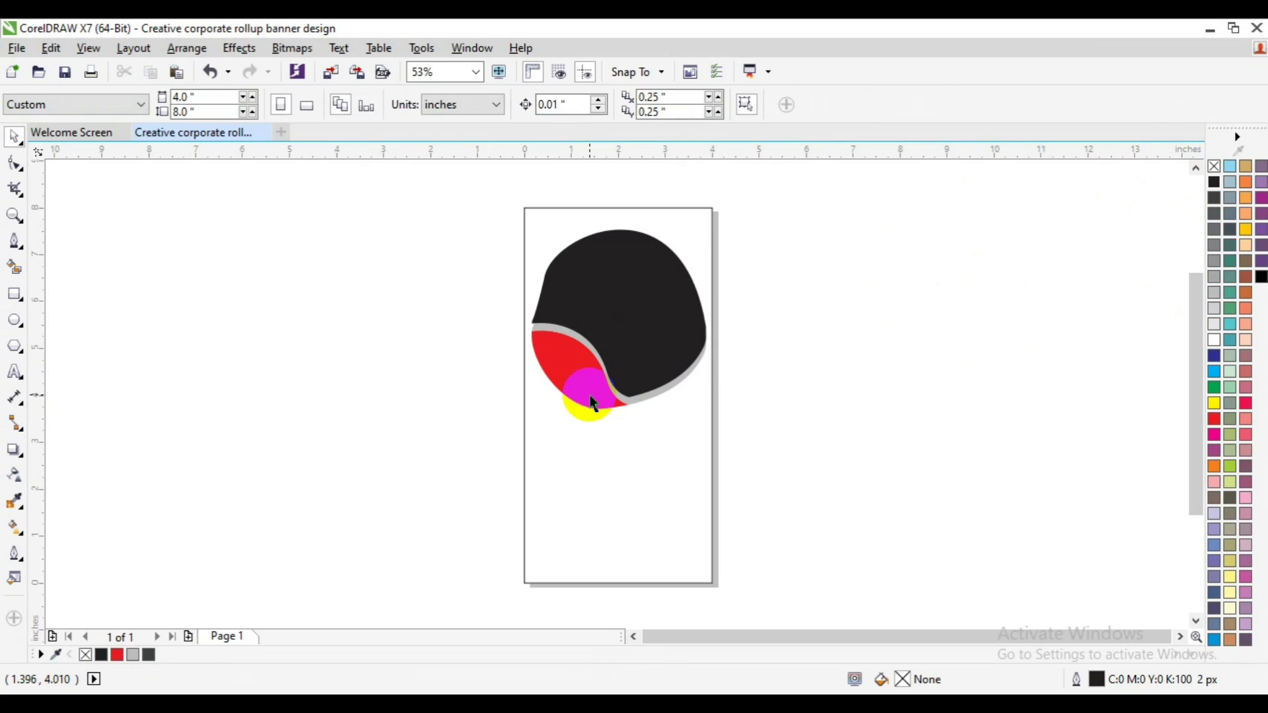
pyautogui.click(606, 301)
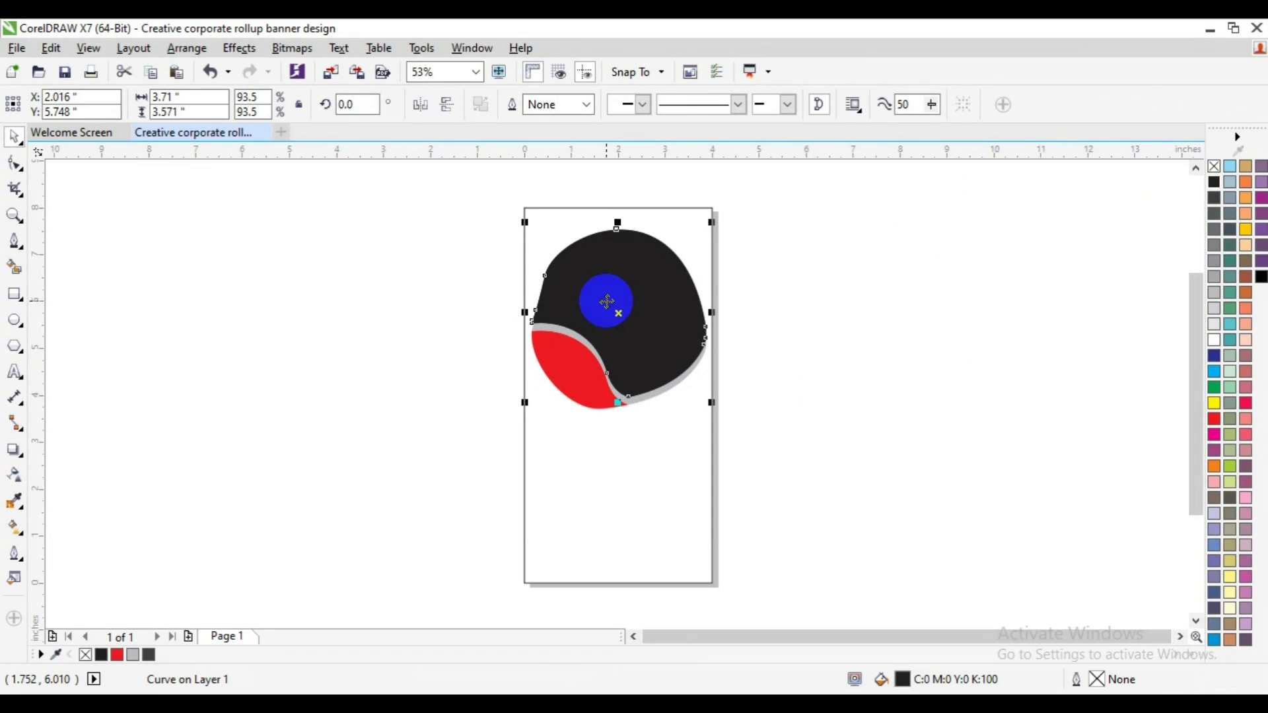
pyautogui.click(526, 224)
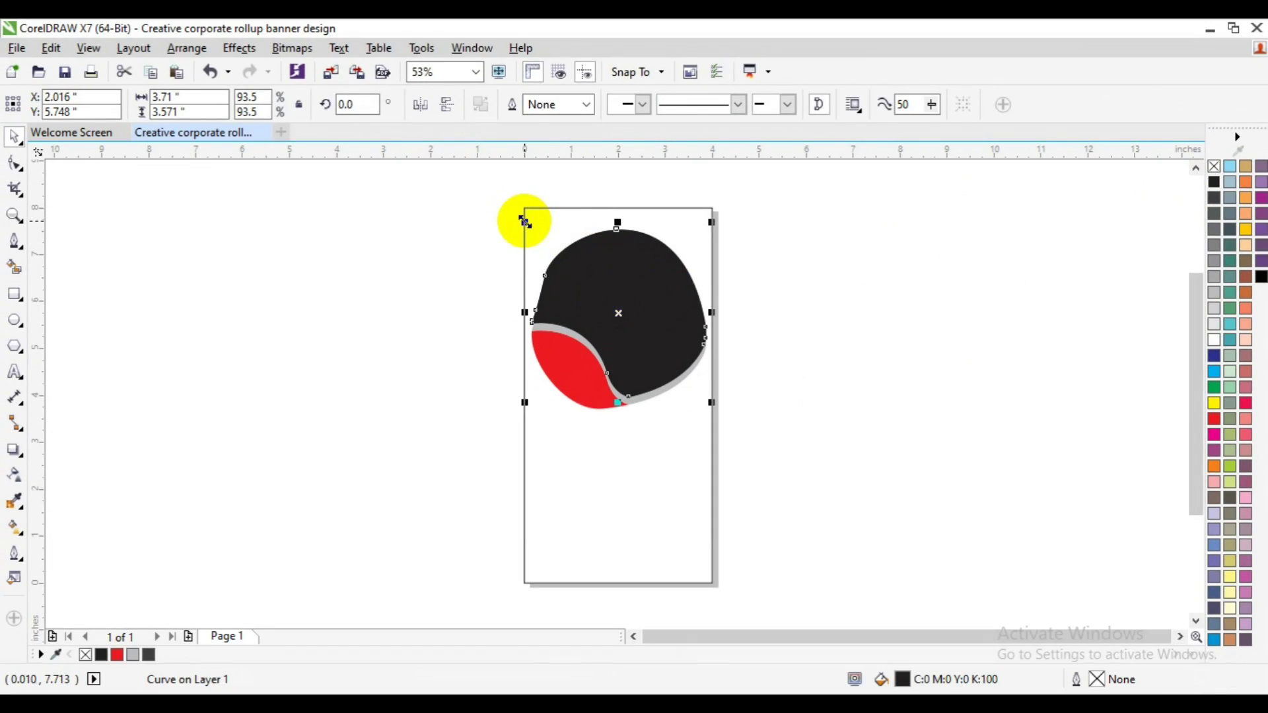
pyautogui.moveTo(526, 223); pyautogui.dragTo(552, 241)
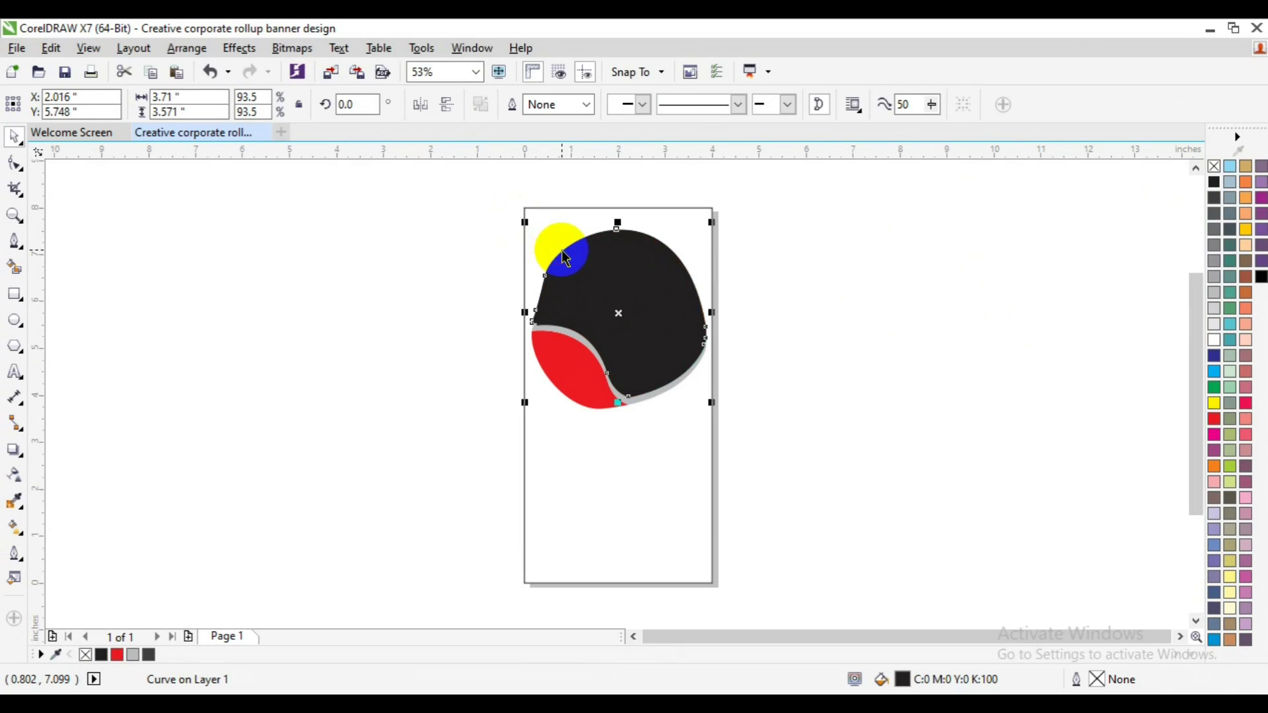
pyautogui.press('Escape')
pyautogui.rightClick(1216, 324)
pyautogui.click(331, 286)
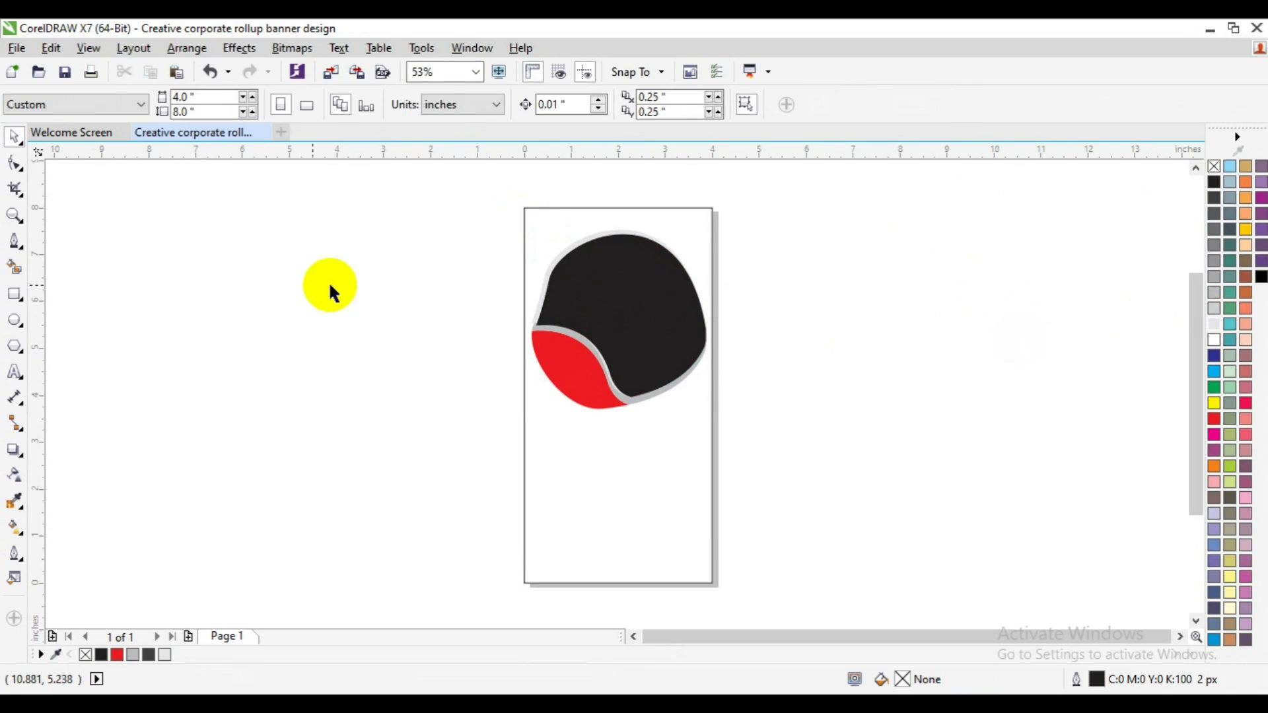
pyautogui.click(14, 216)
pyautogui.click(659, 327)
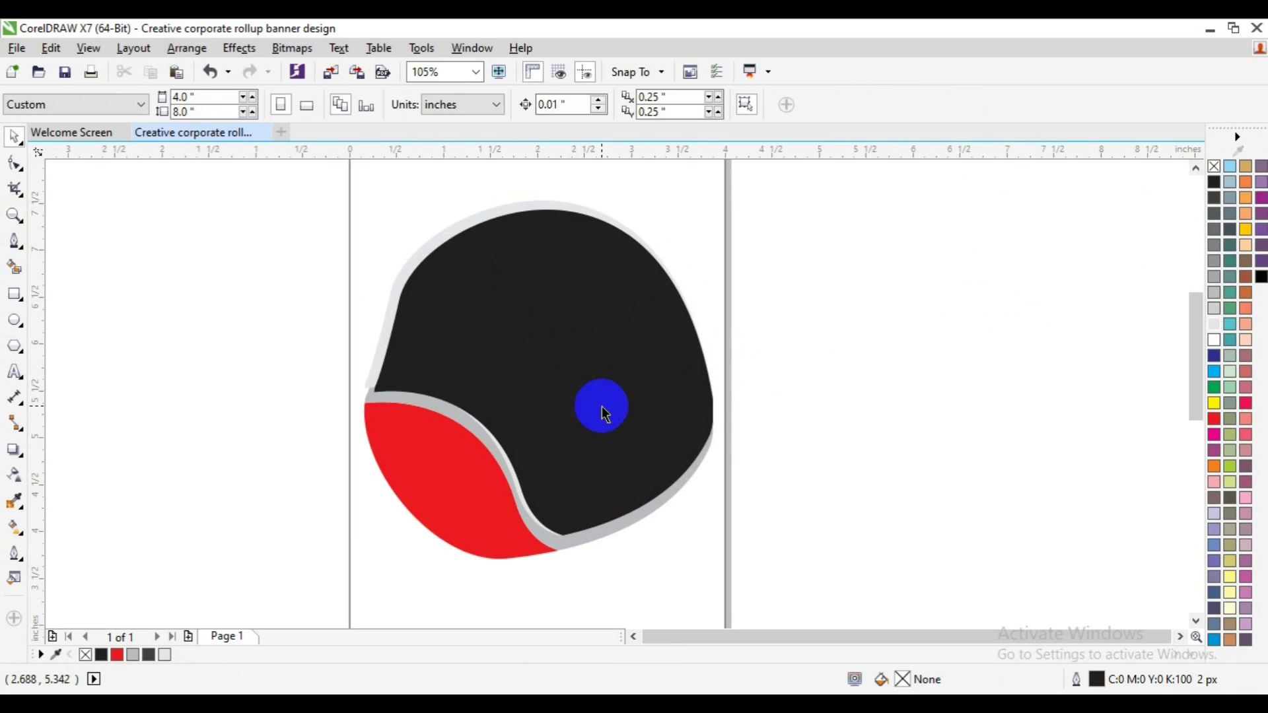
# Recolour the grey rim curve around the black shape to dark red
pyautogui.press('space')
pyautogui.click(577, 430)
pyautogui.moveTo(366, 542); pyautogui.dragTo(359, 539)
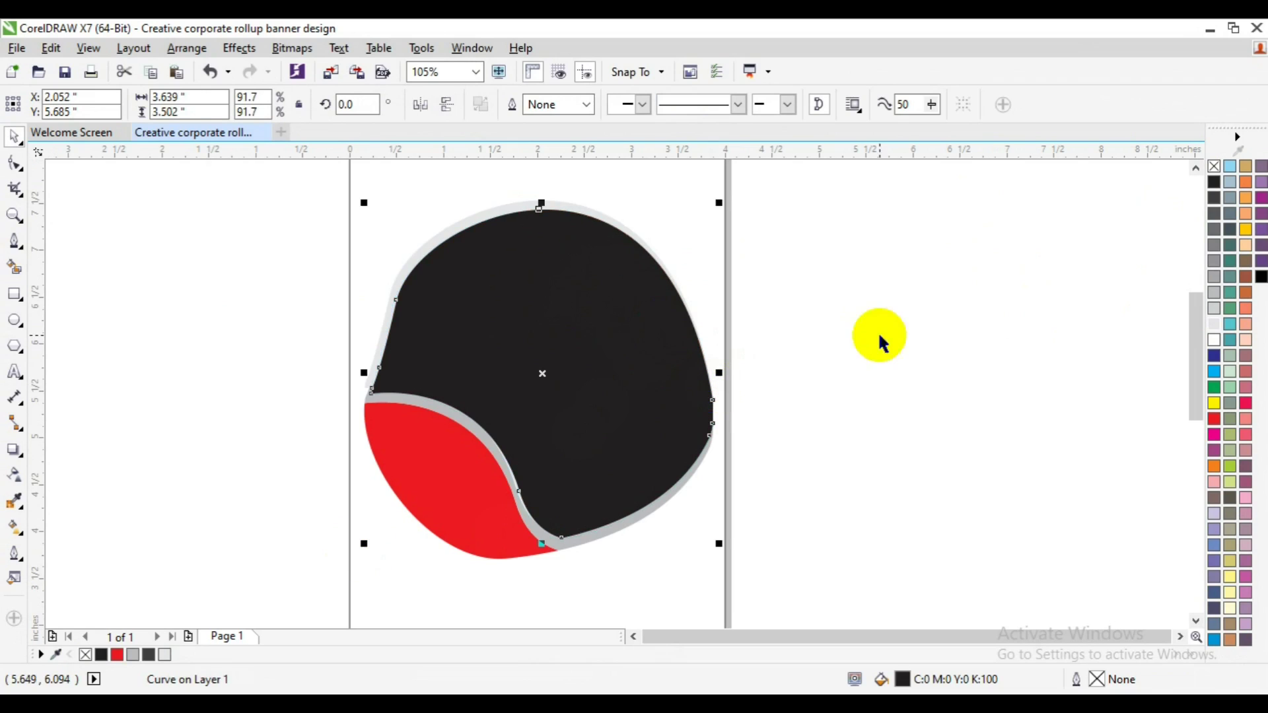
pyautogui.click(878, 334)
pyautogui.click(491, 470)
pyautogui.click(505, 475)
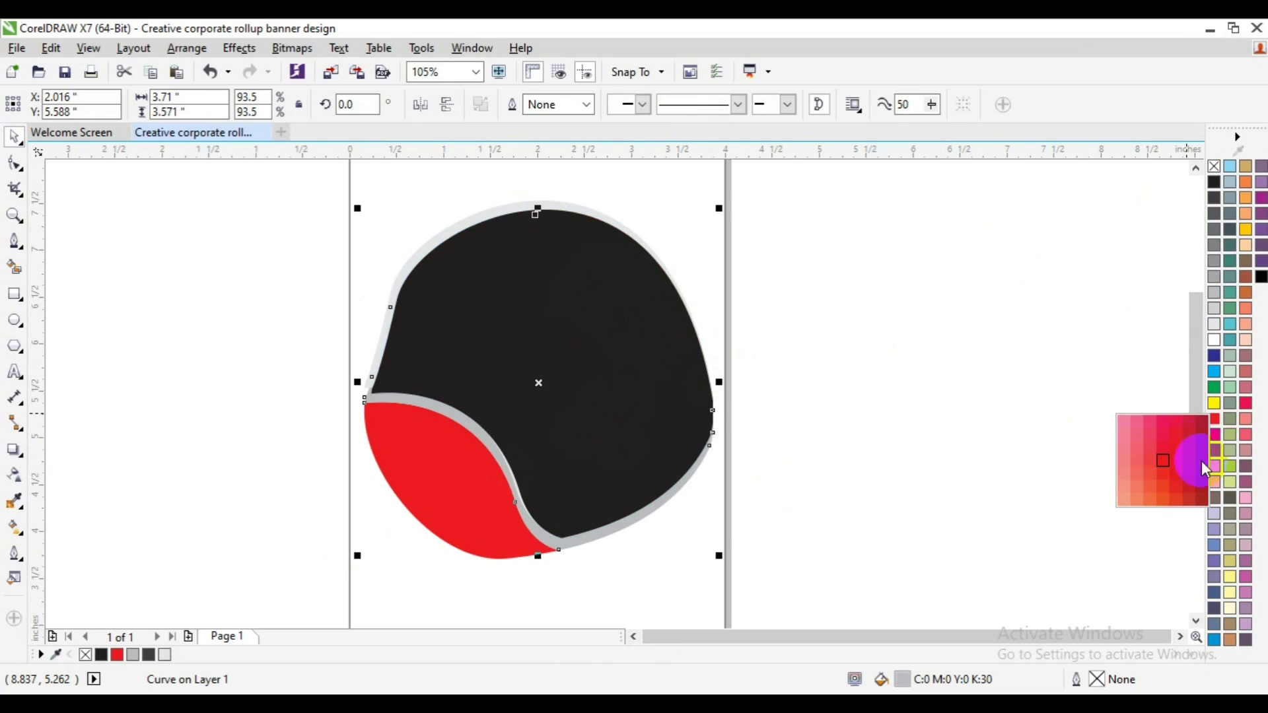
pyautogui.moveTo(1215, 426); pyautogui.dragTo(1192, 455)
pyautogui.click(522, 208)
# Nudge the rim's nodes near the red piece slightly right and zoom back out to the page
pyautogui.click(529, 213)
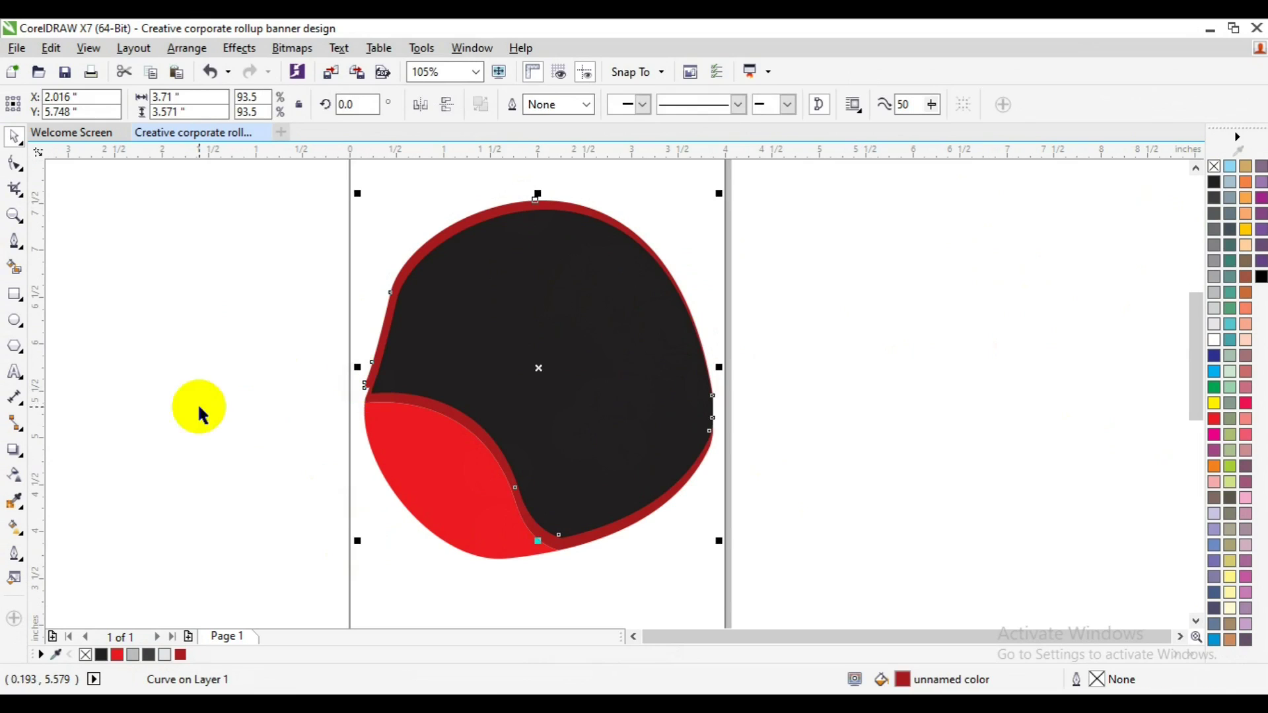
pyautogui.click(16, 169)
pyautogui.moveTo(291, 348); pyautogui.dragTo(409, 414)
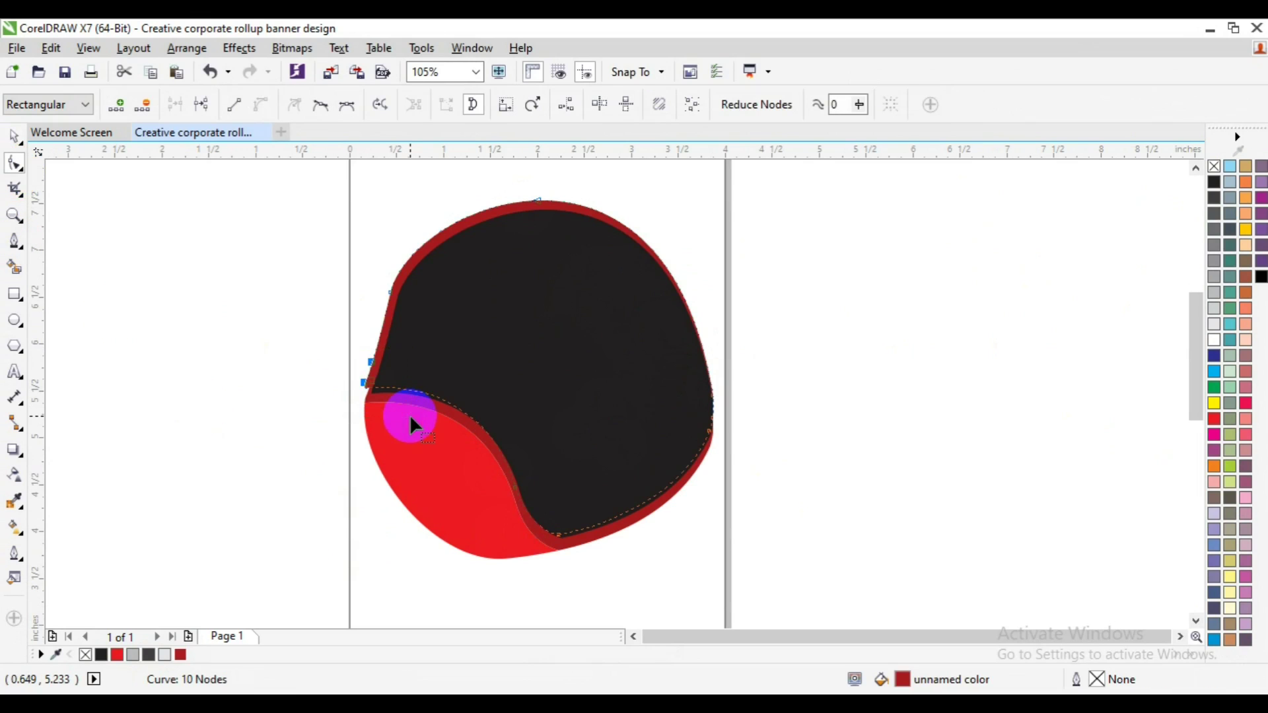
pyautogui.press('Right')
pyautogui.press('space')
pyautogui.click(973, 404)
pyautogui.click(15, 215)
pyautogui.click(131, 104)
pyautogui.press('space')
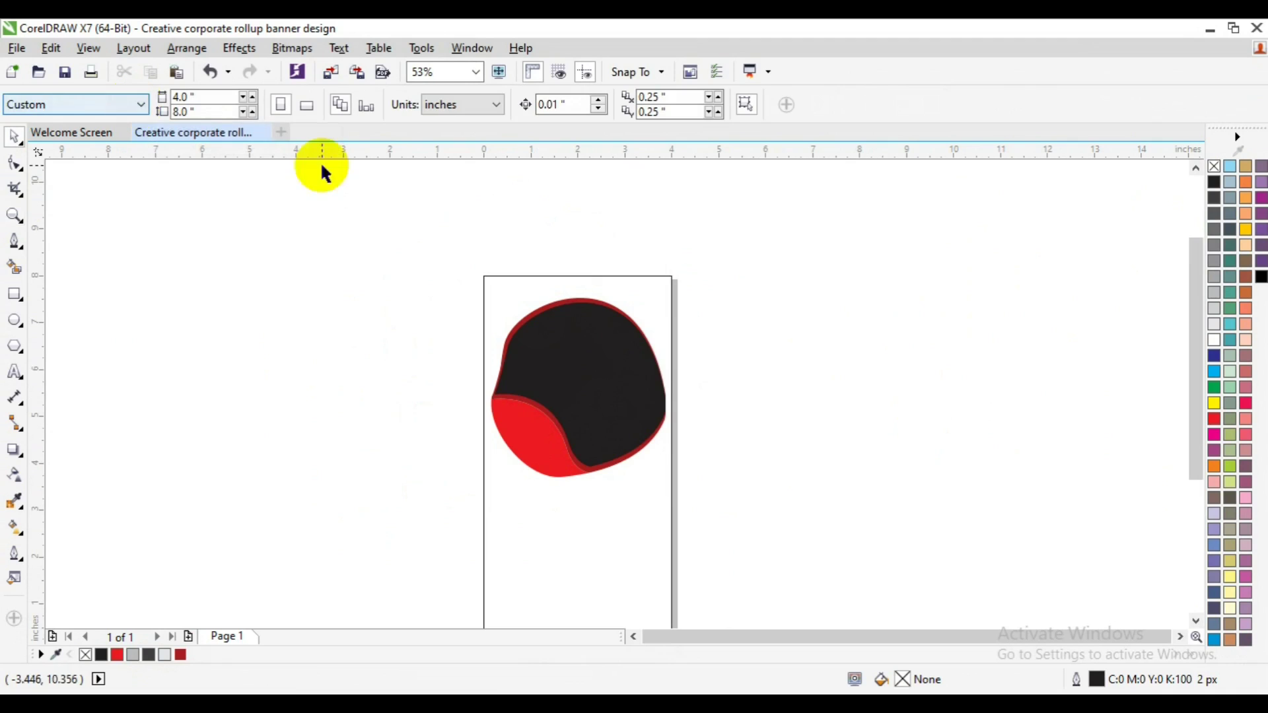
# Move the four blob parts lower on the page, grouping then ungrouping them
pyautogui.moveTo(359, 241); pyautogui.dragTo(722, 509)
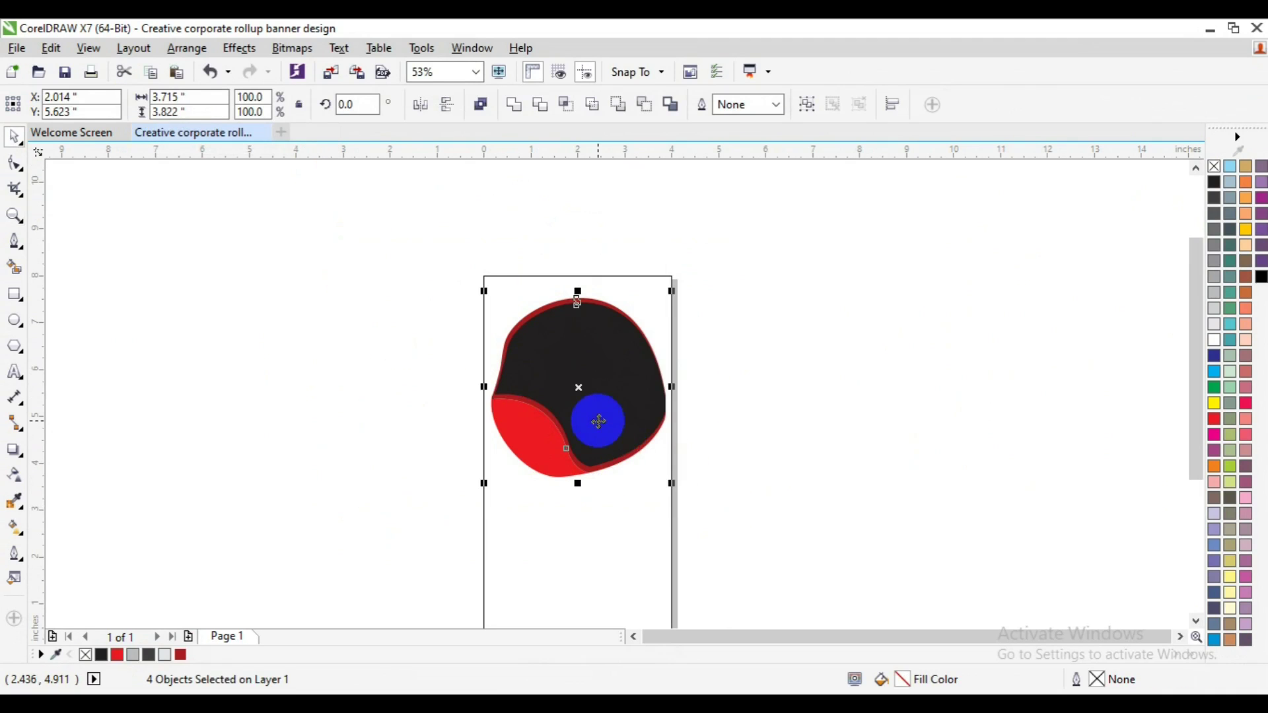
pyautogui.moveTo(599, 422); pyautogui.dragTo(599, 497)
pyautogui.hotkey('ctrl', 'g')
pyautogui.keyDown('shift'); pyautogui.click(605, 545); pyautogui.keyUp('shift')
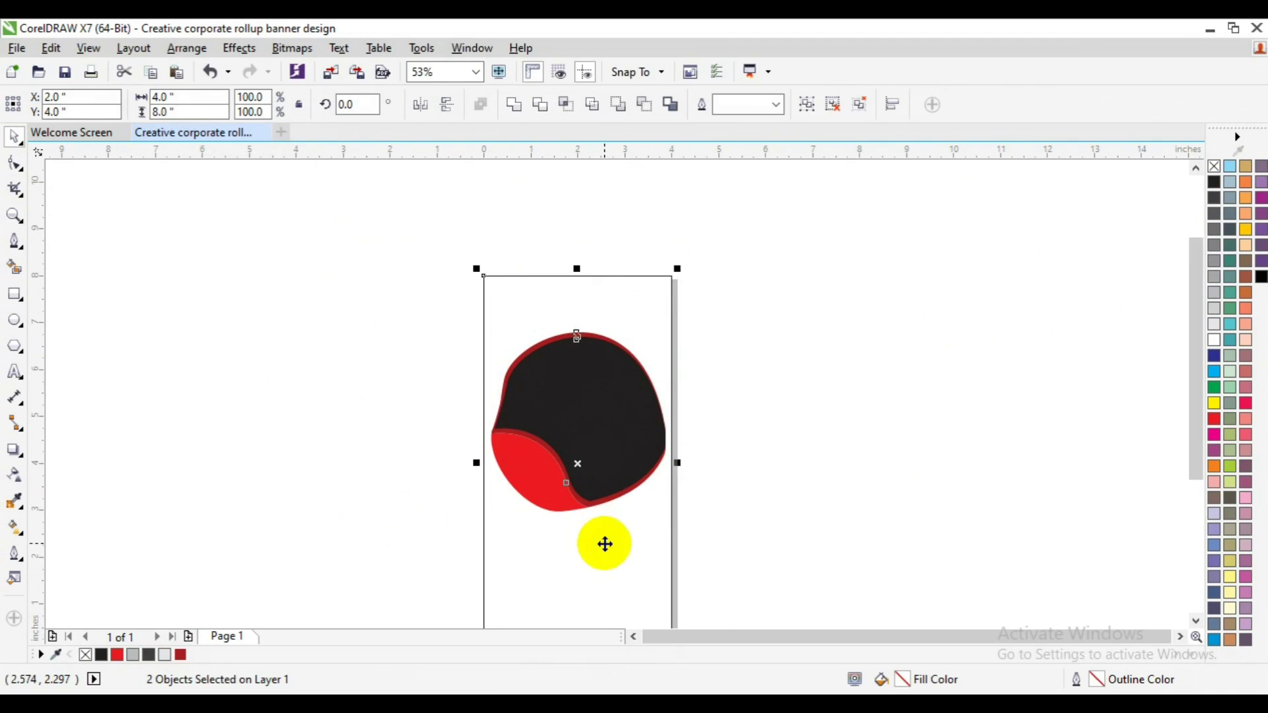
pyautogui.click(572, 410)
pyautogui.click(586, 103)
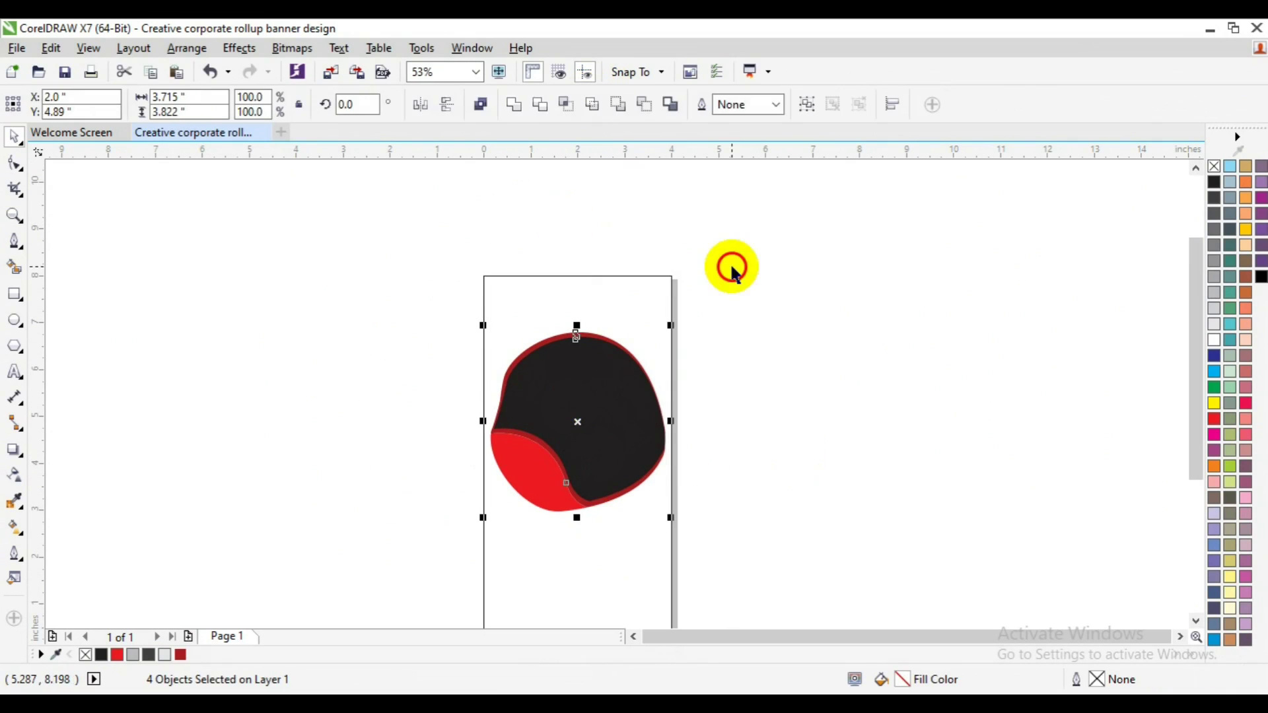
pyautogui.click(733, 270)
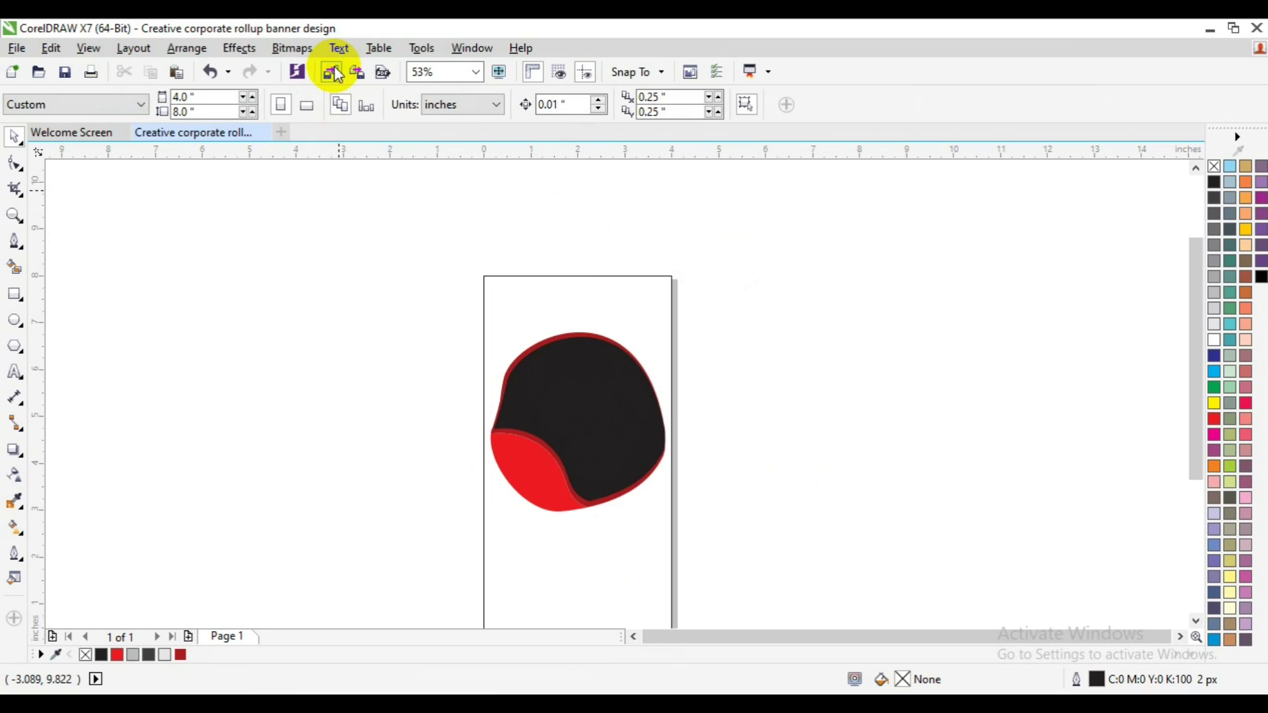
pyautogui.click(333, 73)
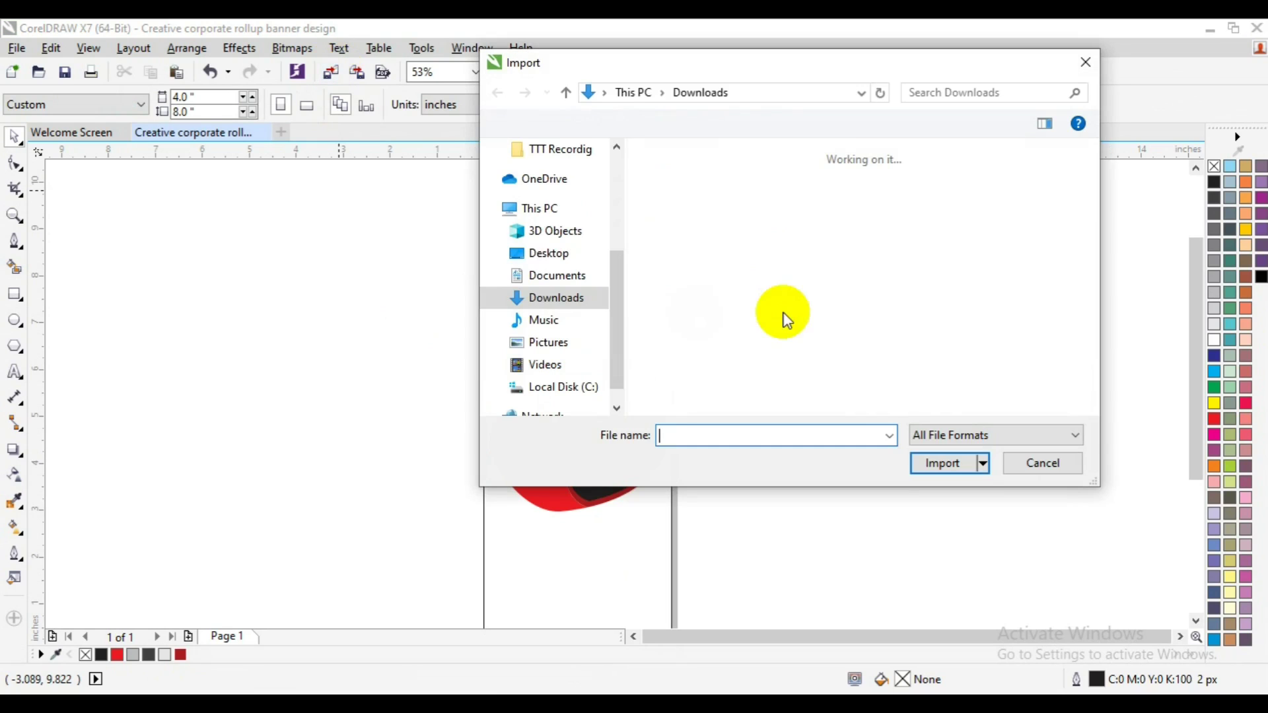
# Import the 1034 photo from the freepik stockphoto folder and place it over the blob
pyautogui.click(551, 254)
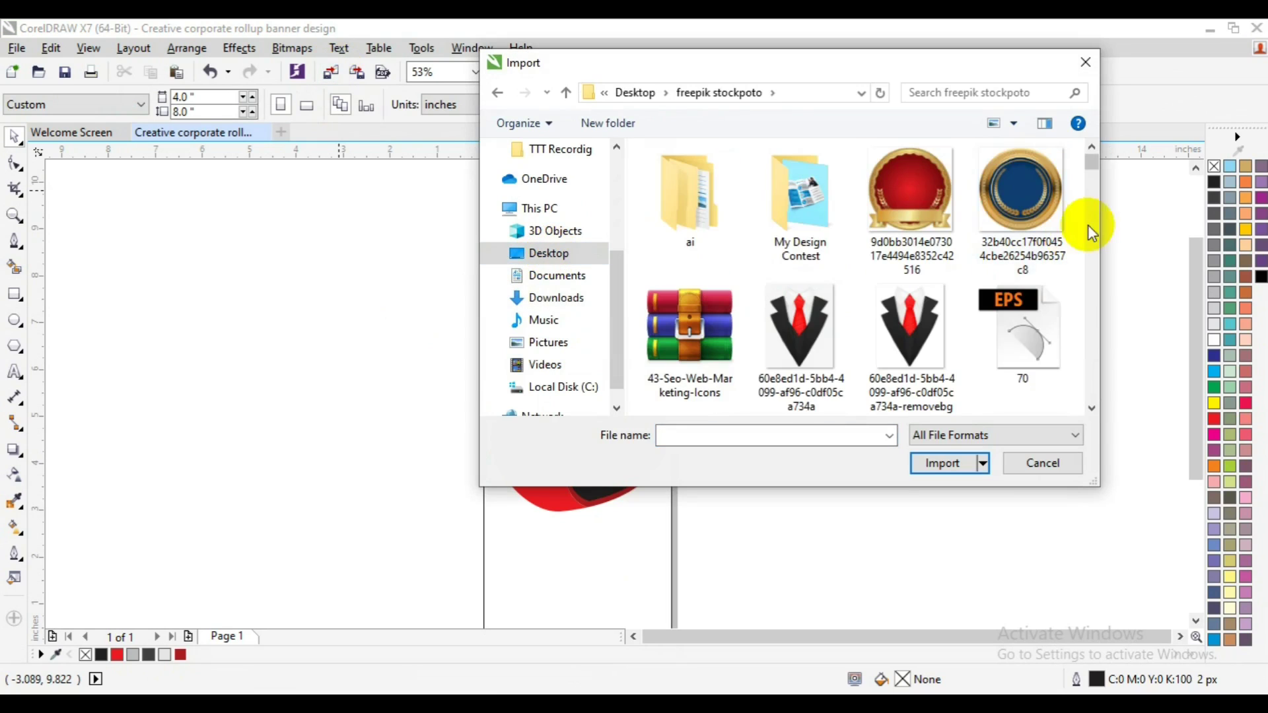
pyautogui.moveTo(1093, 170); pyautogui.dragTo(1094, 181)
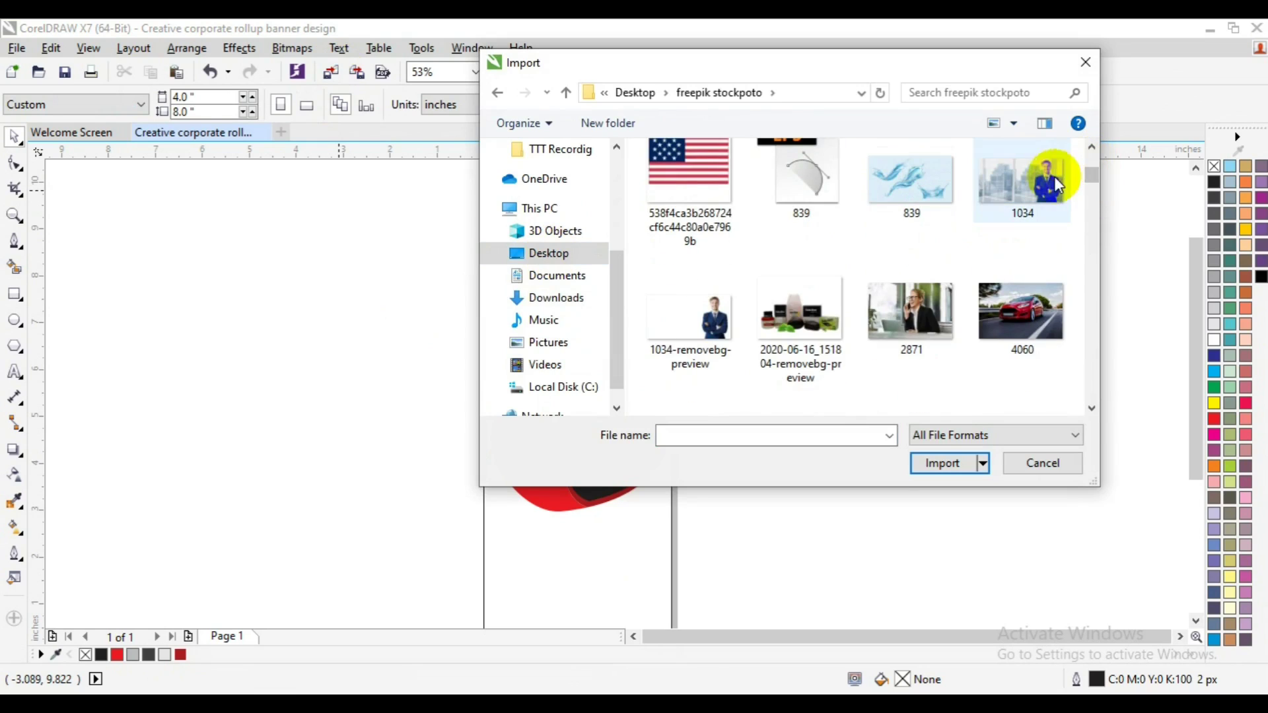
pyautogui.click(1056, 182)
pyautogui.click(943, 463)
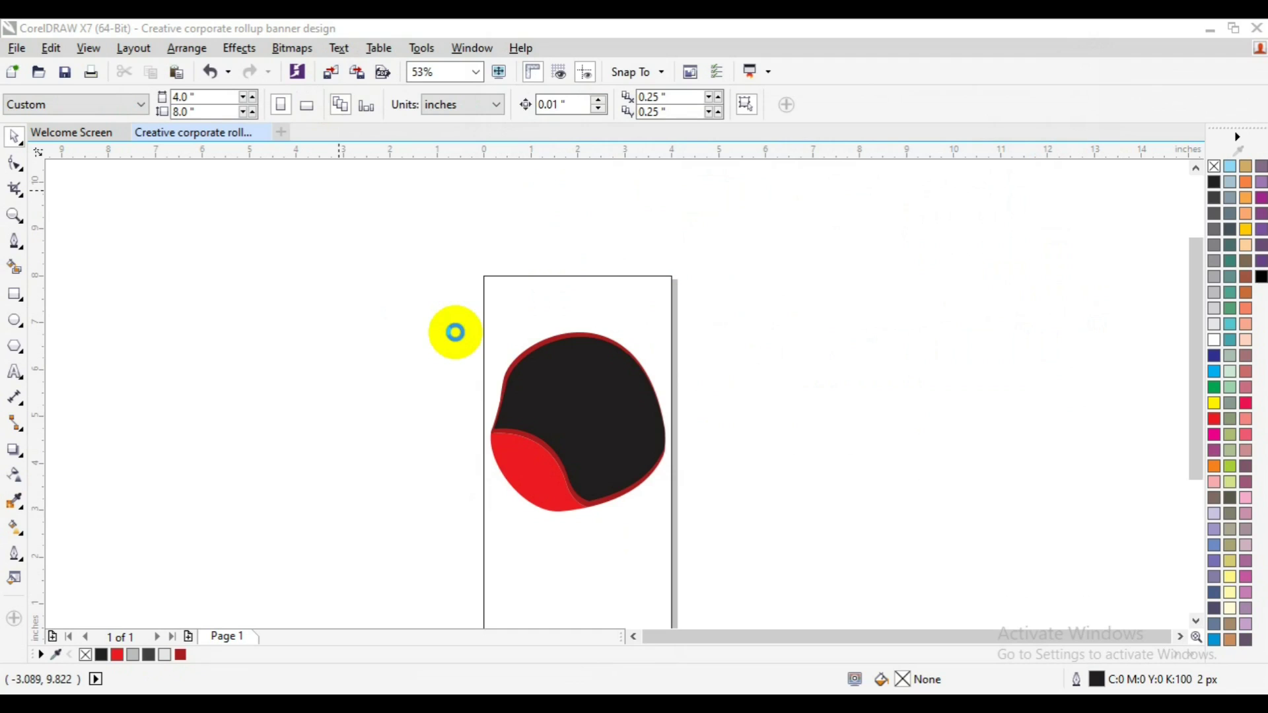
pyautogui.moveTo(455, 333); pyautogui.dragTo(774, 519)
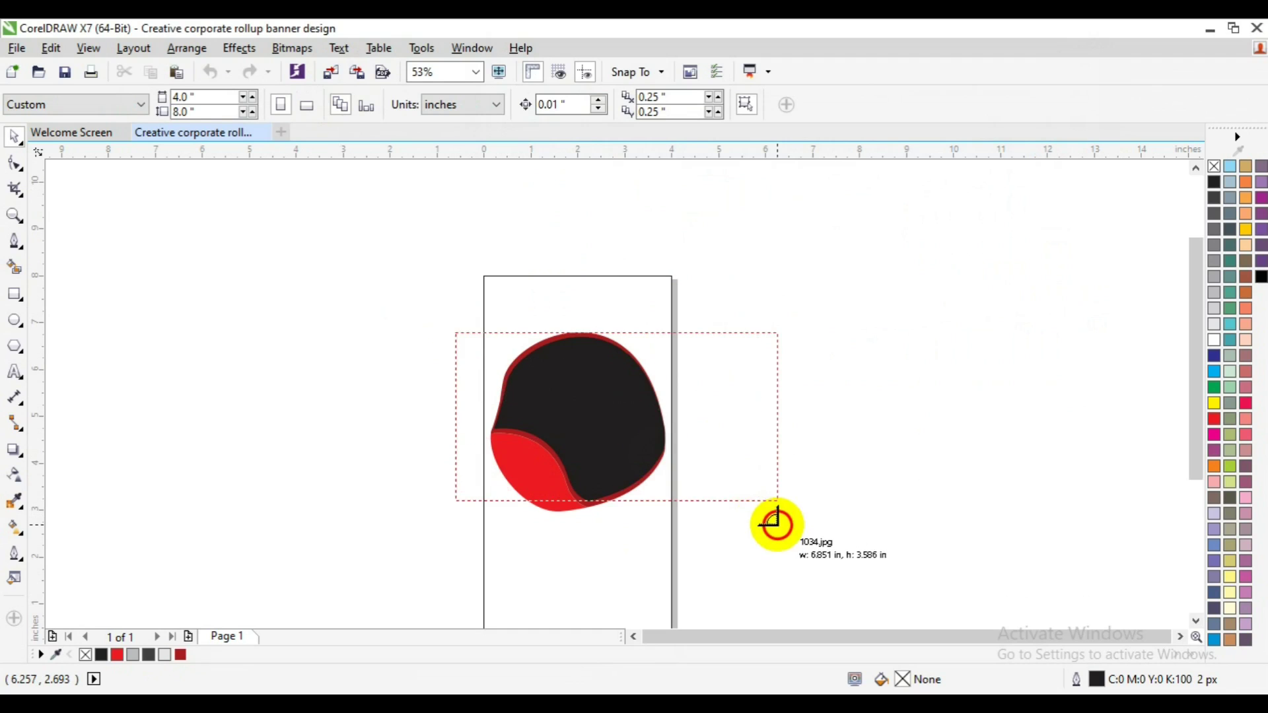
pyautogui.moveTo(606, 474); pyautogui.dragTo(429, 476)
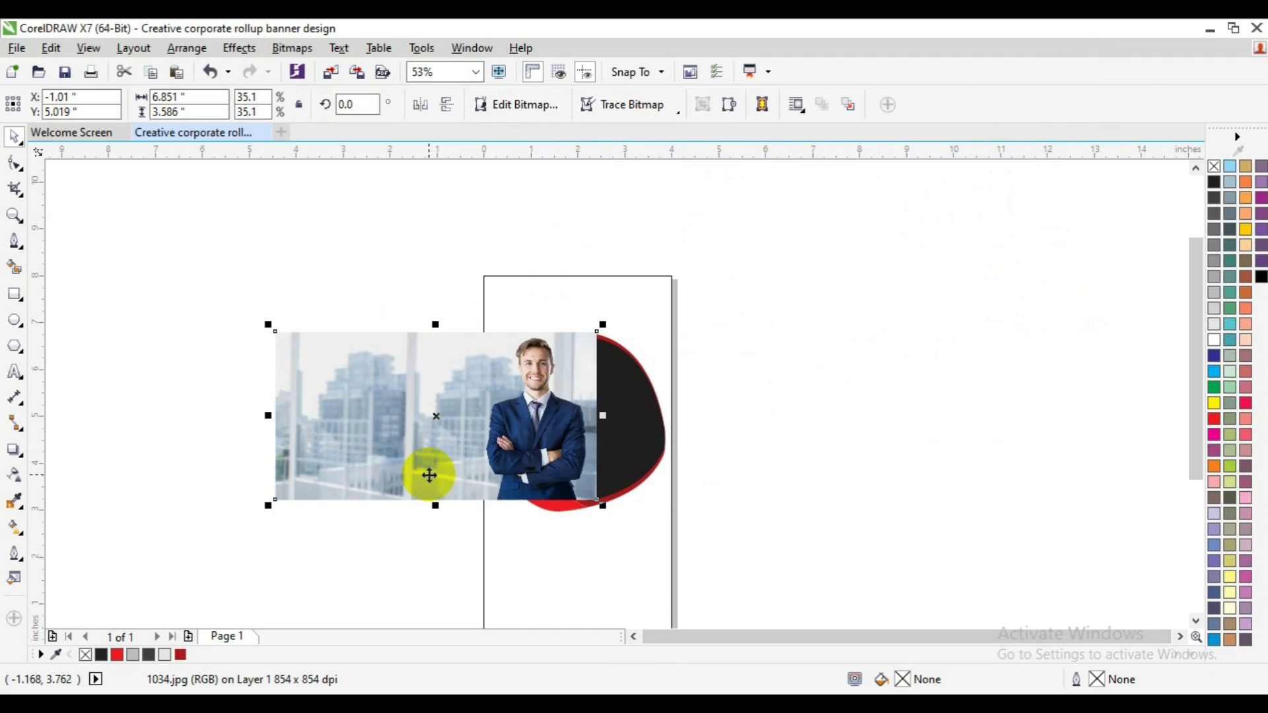
# PowerClip the photo inside the black shape and nudge it so the man sits centred
pyautogui.click(239, 48)
pyautogui.moveTo(274, 285)
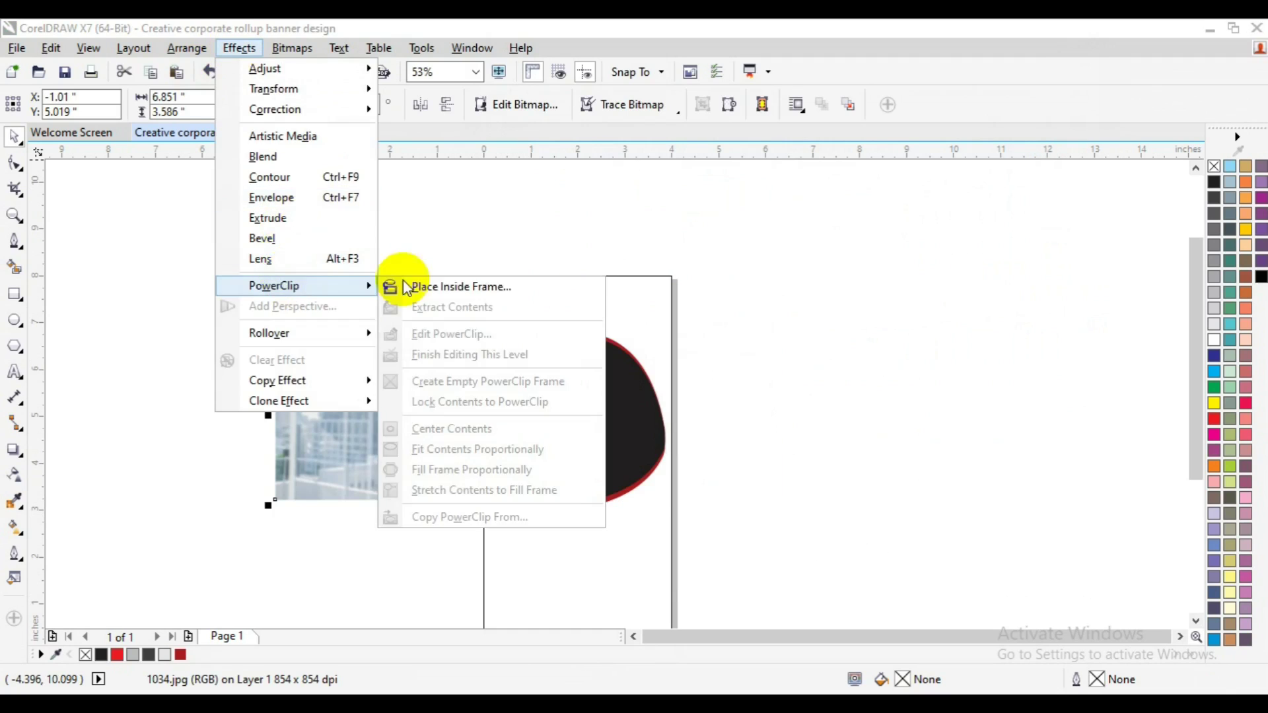
pyautogui.click(406, 287)
pyautogui.click(611, 411)
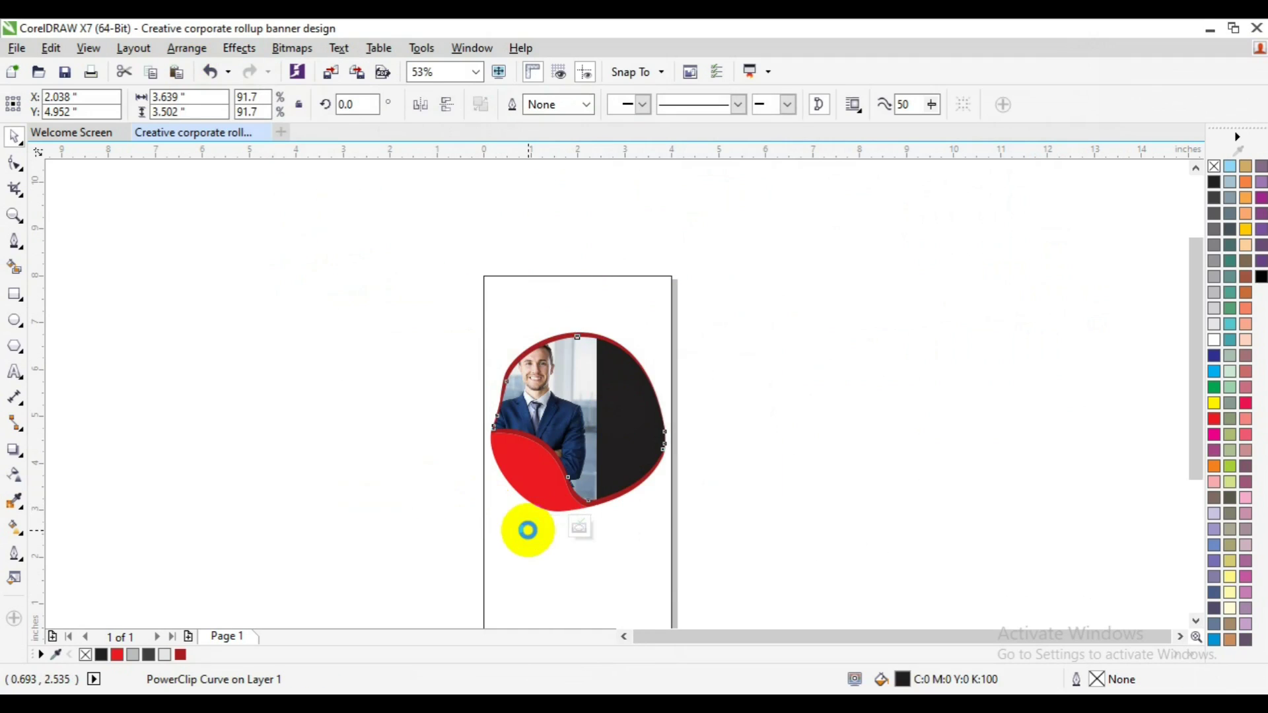
pyautogui.click(579, 527)
pyautogui.click(405, 459)
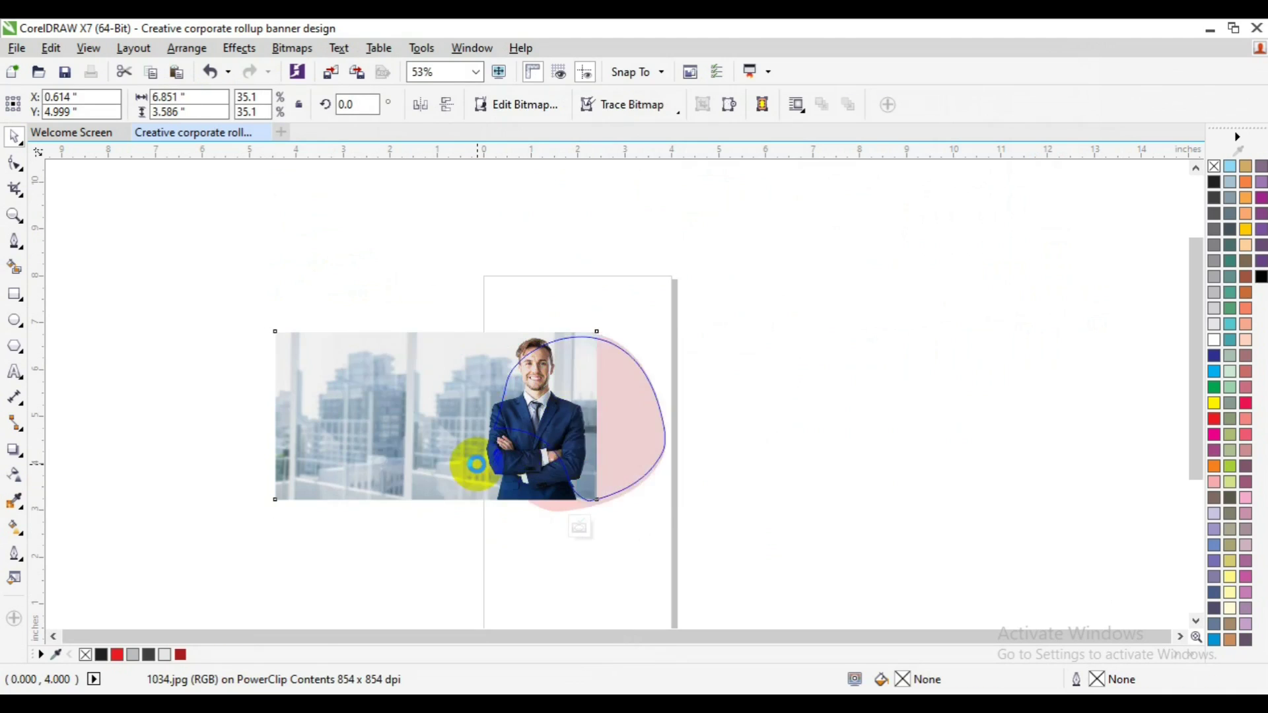
pyautogui.moveTo(476, 464); pyautogui.dragTo(553, 464)
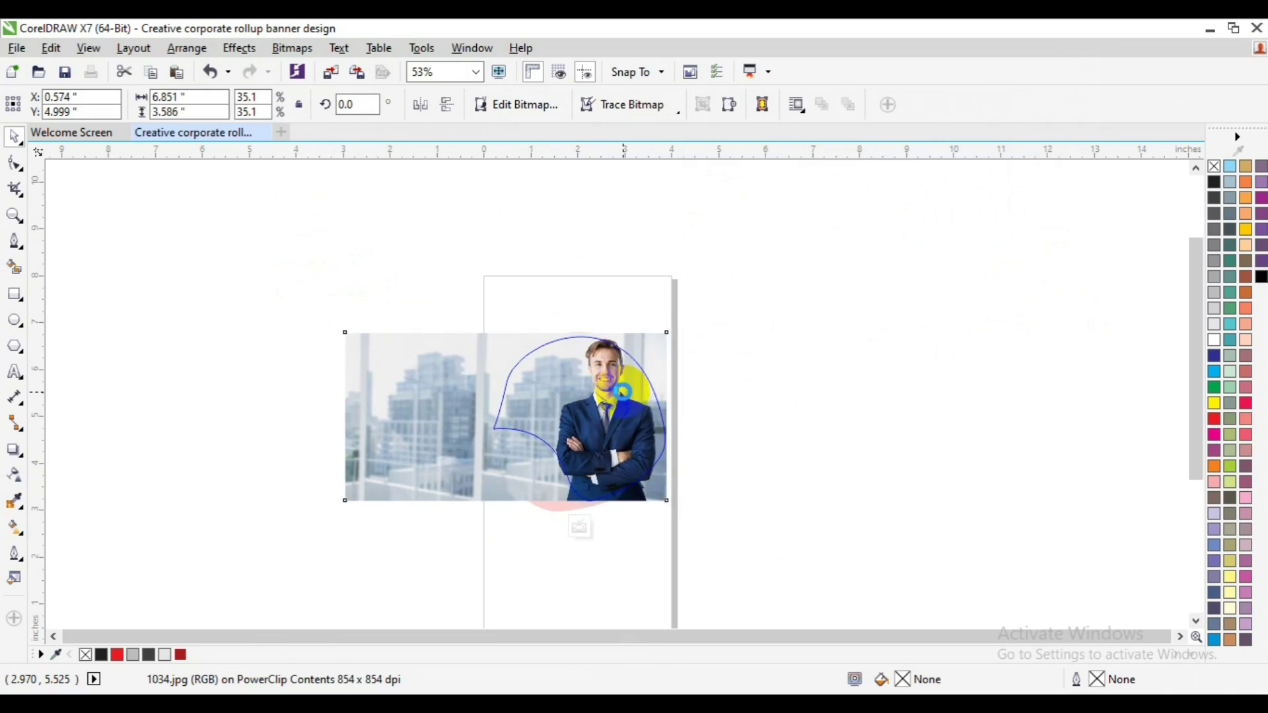
pyautogui.press('Left')
pyautogui.press('Left')
pyautogui.press('Left')
pyautogui.press('Right')
pyautogui.press('Down')
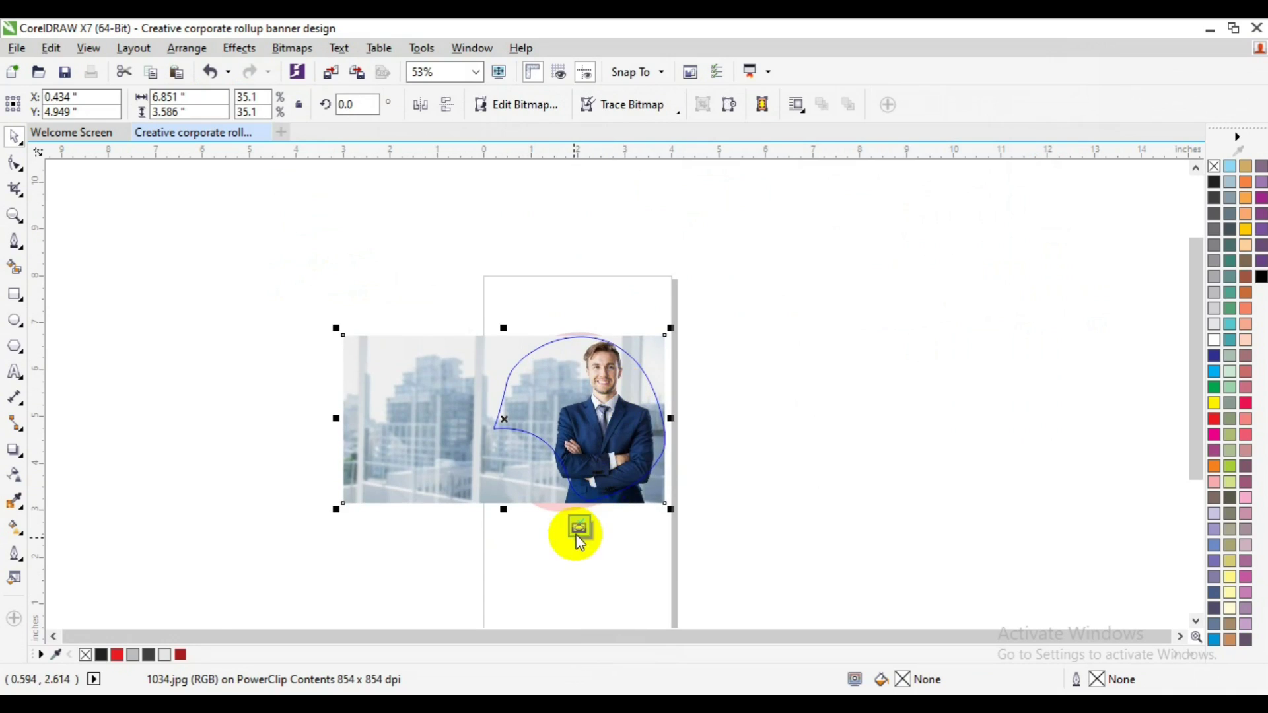
pyautogui.click(573, 531)
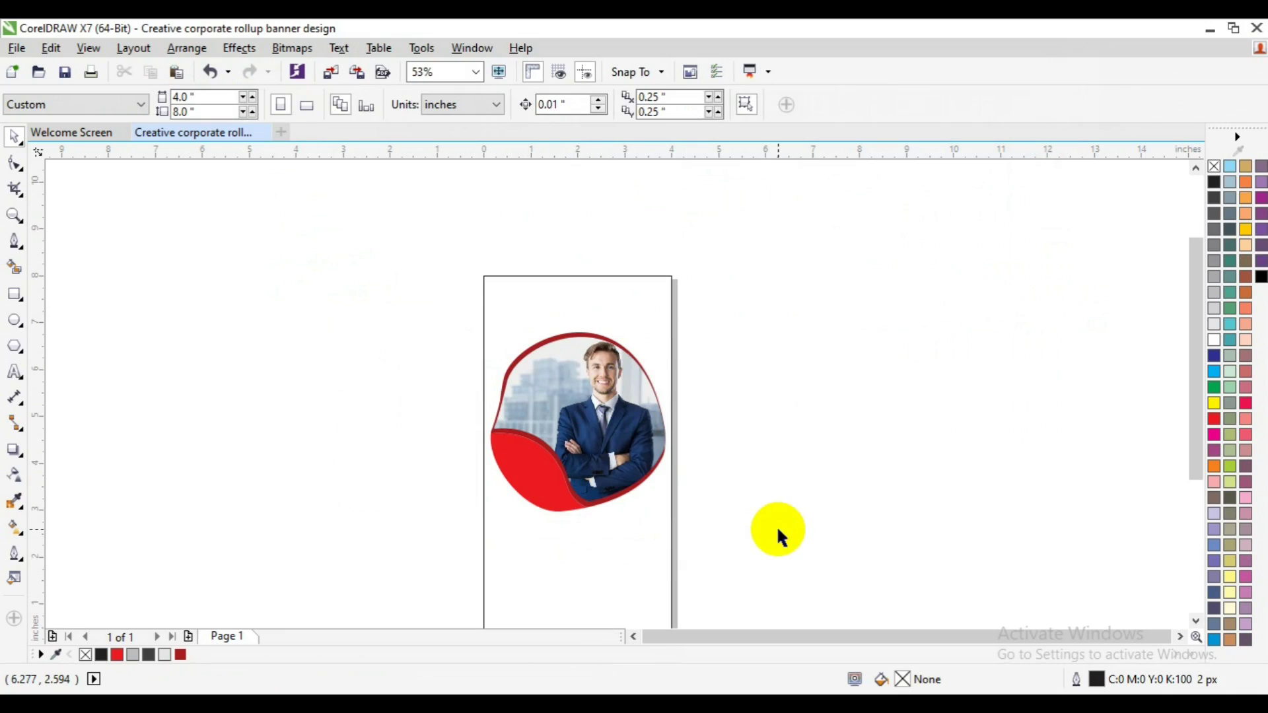
# Save the banner, then move the framed photo higher and centre it horizontally on the page
pyautogui.scroll(-1, 778, 536)
pyautogui.hotkey('ctrl', 's')
pyautogui.moveTo(362, 251)
pyautogui.mouseDown()
pyautogui.moveTo(695, 462)
pyautogui.moveTo(663, 481)
pyautogui.mouseUp()
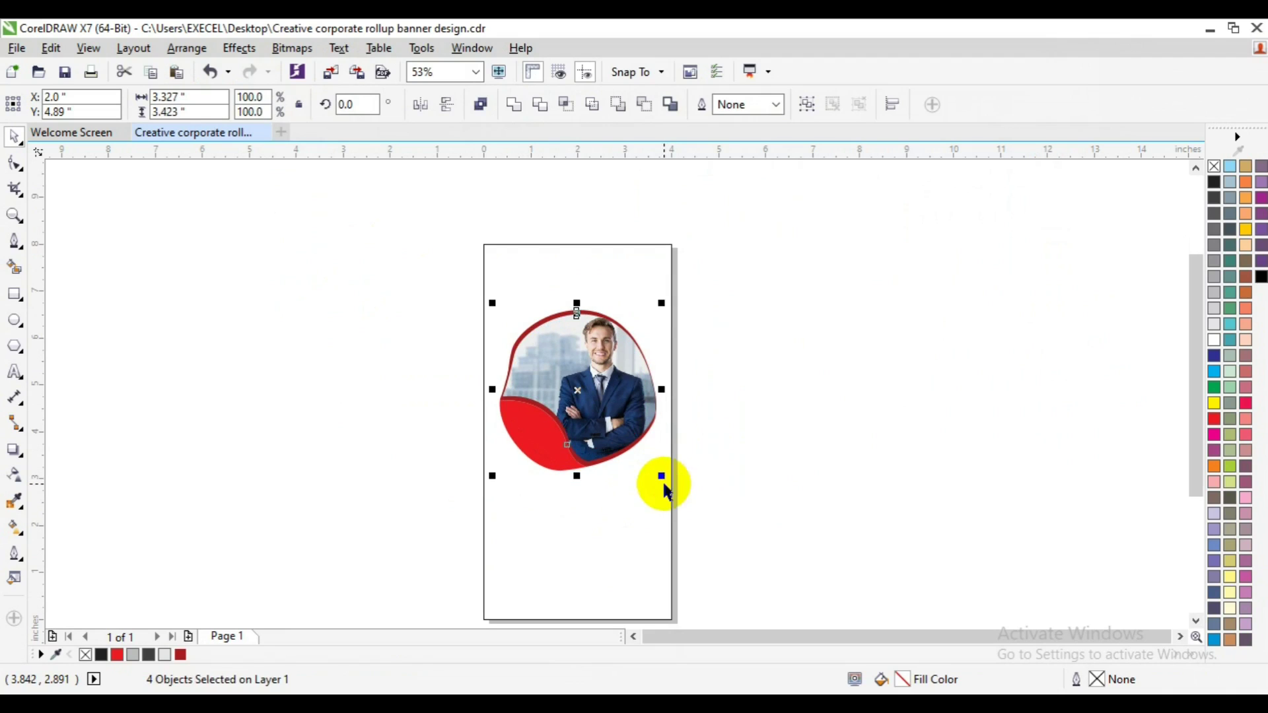
pyautogui.click(807, 104)
pyautogui.keyDown('shift'); pyautogui.click(621, 512); pyautogui.keyUp('shift')
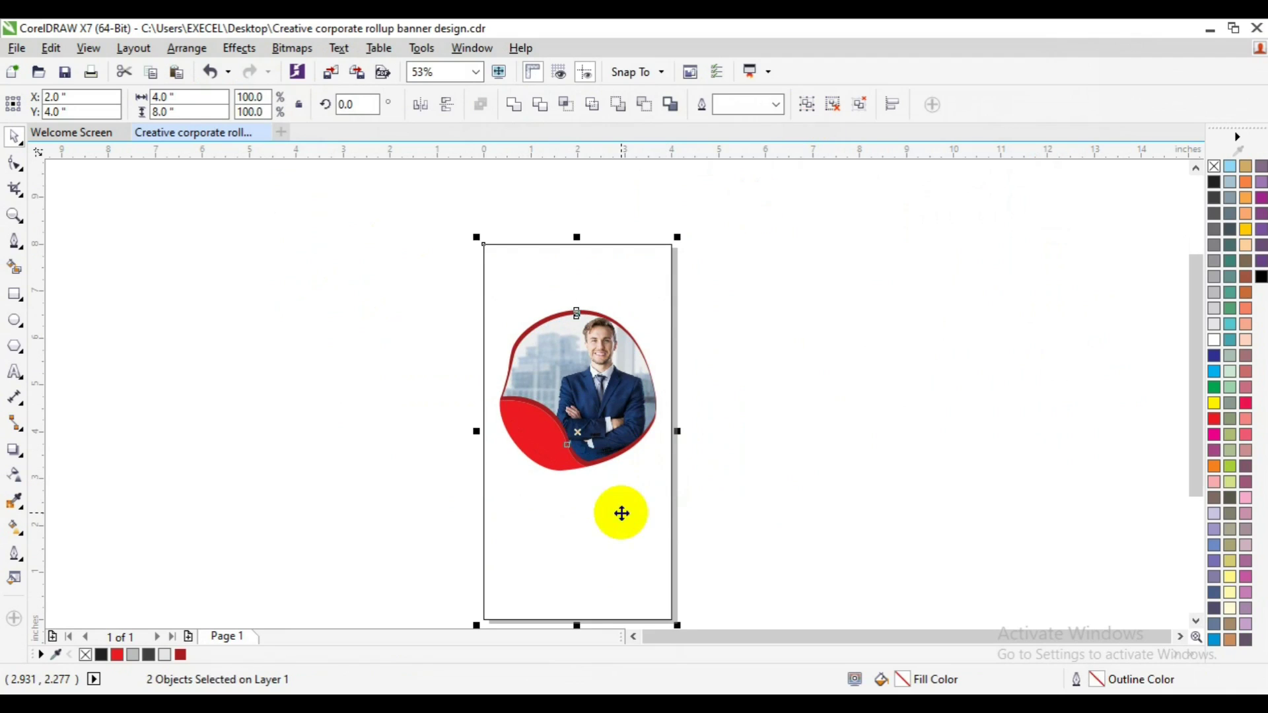
pyautogui.click(777, 448)
pyautogui.moveTo(593, 395); pyautogui.dragTo(589, 366)
pyautogui.keyDown('shift'); pyautogui.click(667, 494); pyautogui.keyUp('shift')
pyautogui.press('c')
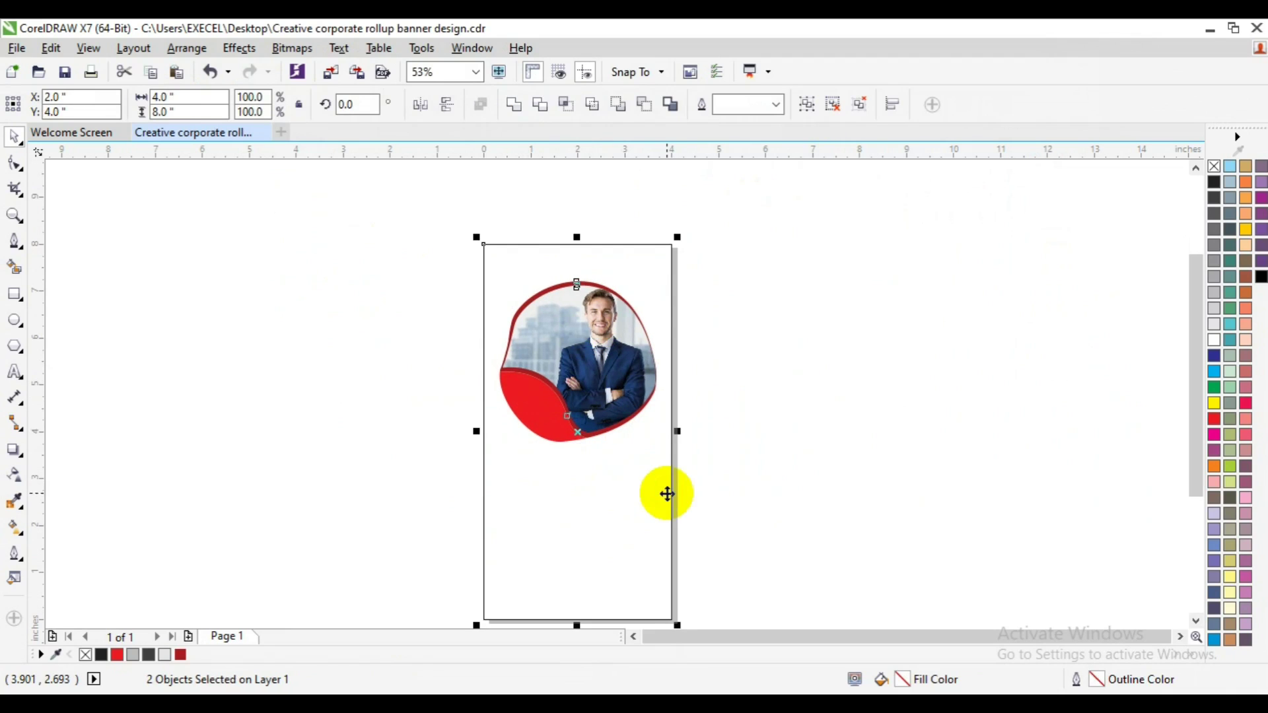
pyautogui.click(858, 422)
pyautogui.click(563, 357)
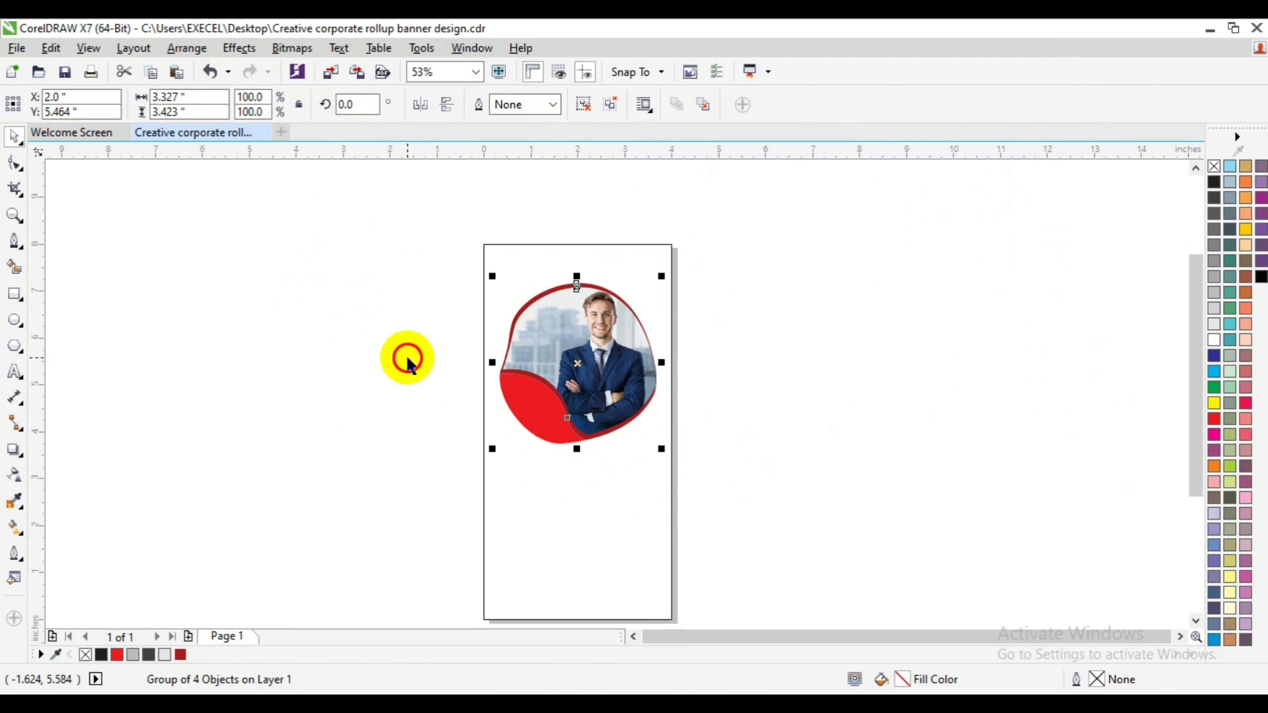
# Fill the small curve below the photo blue and the larger curve a lighter blue (C57 M2)
pyautogui.keyDown('ctrl'); pyautogui.click(535, 447); pyautogui.keyUp('ctrl')
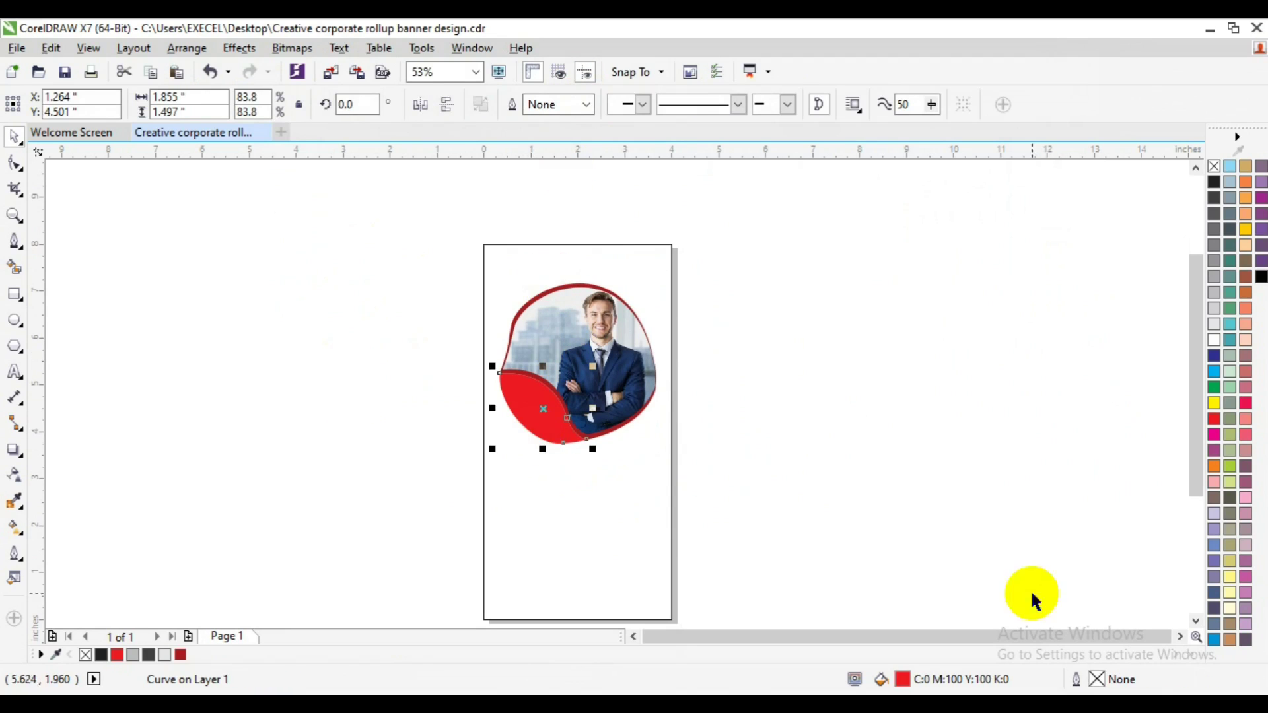
pyautogui.click(1214, 639)
pyautogui.click(614, 434)
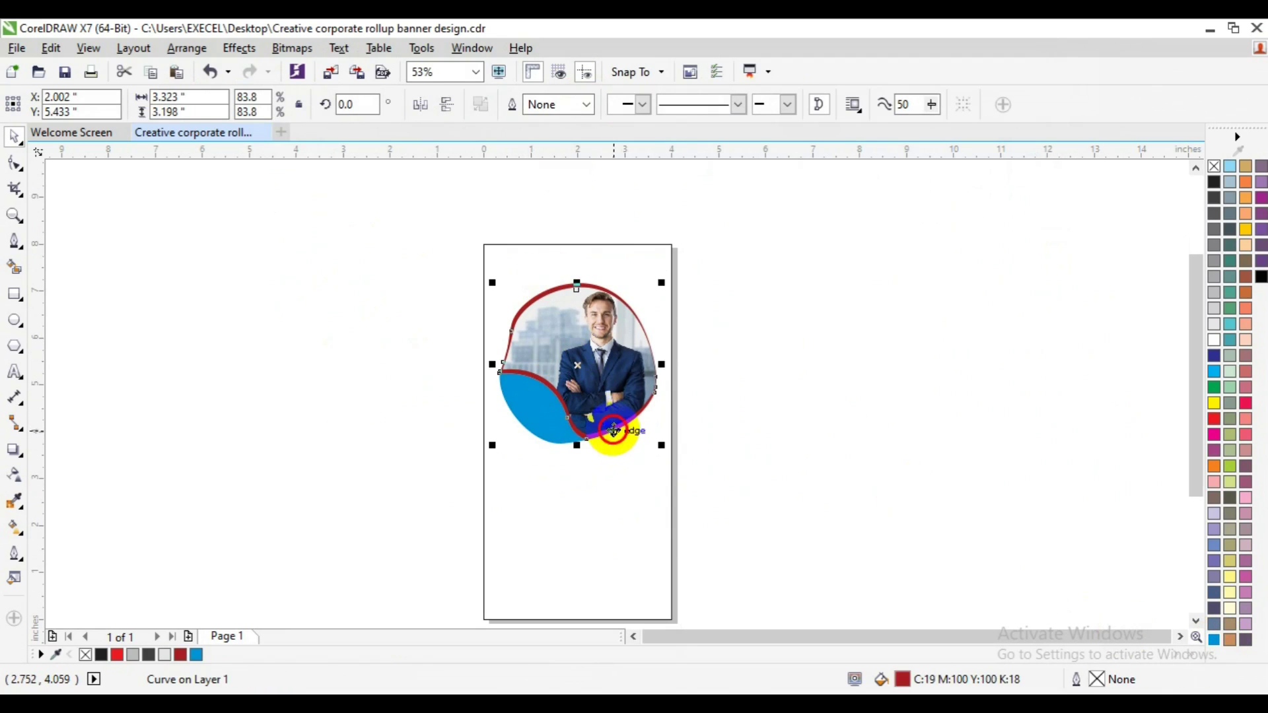
pyautogui.click(902, 679)
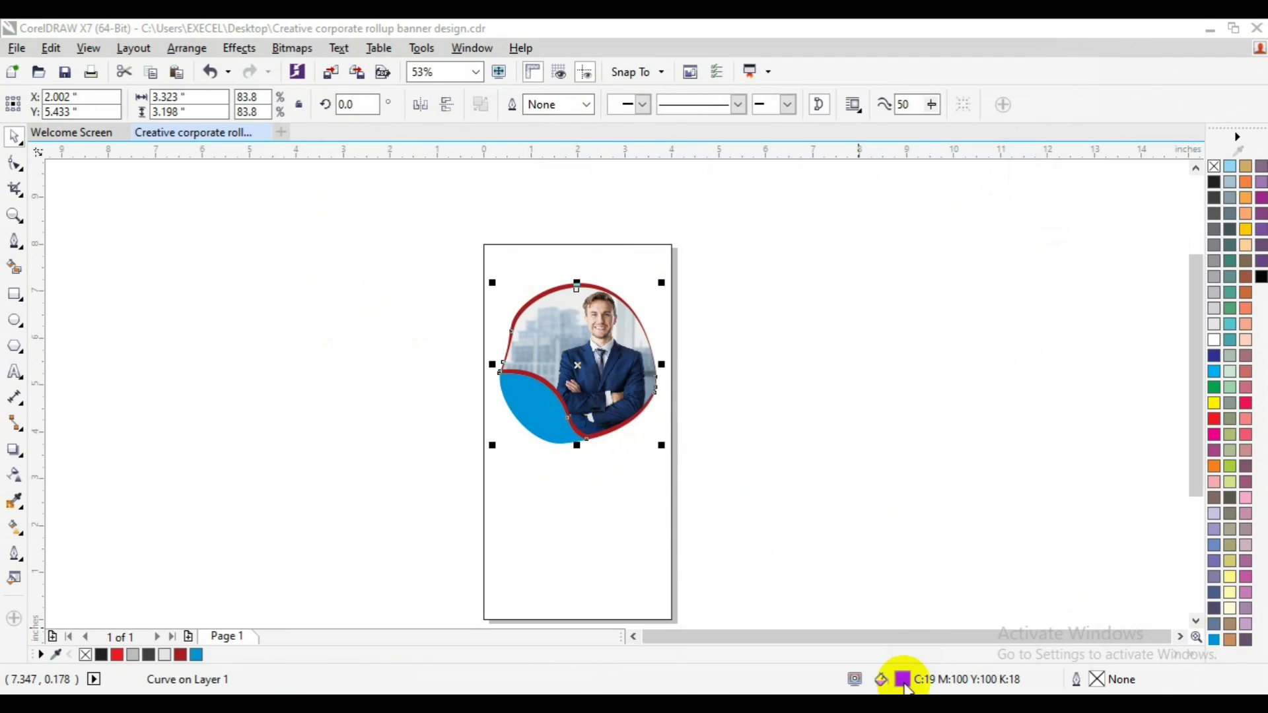
pyautogui.doubleClick(902, 679)
pyautogui.moveTo(622, 239); pyautogui.dragTo(1018, 225)
pyautogui.click(941, 311)
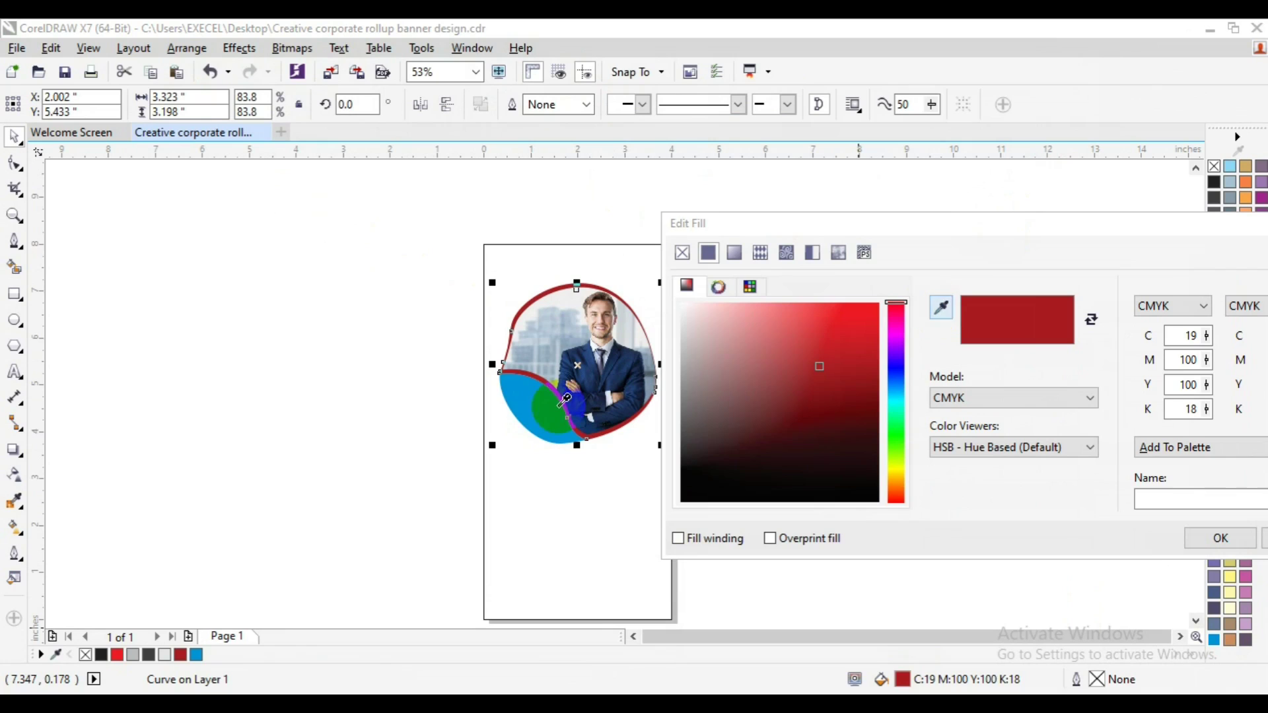
pyautogui.click(543, 413)
pyautogui.click(826, 313)
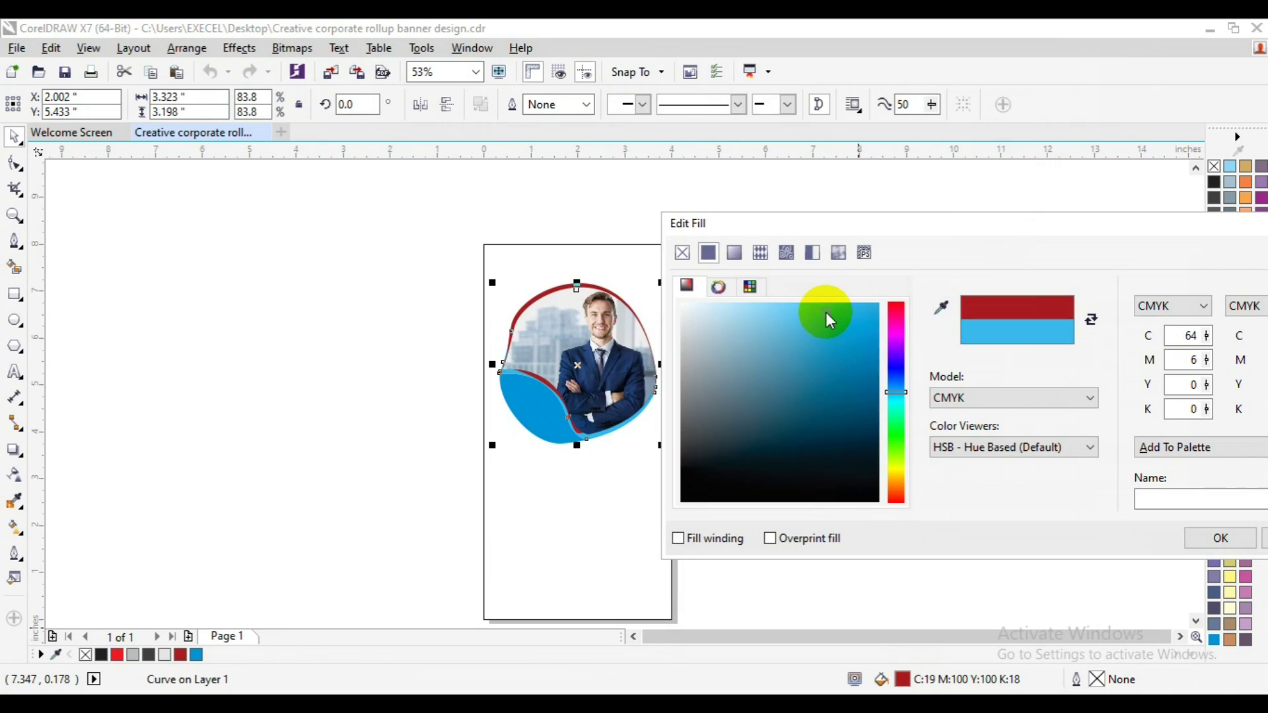
pyautogui.click(814, 308)
pyautogui.moveTo(1118, 229); pyautogui.dragTo(999, 250)
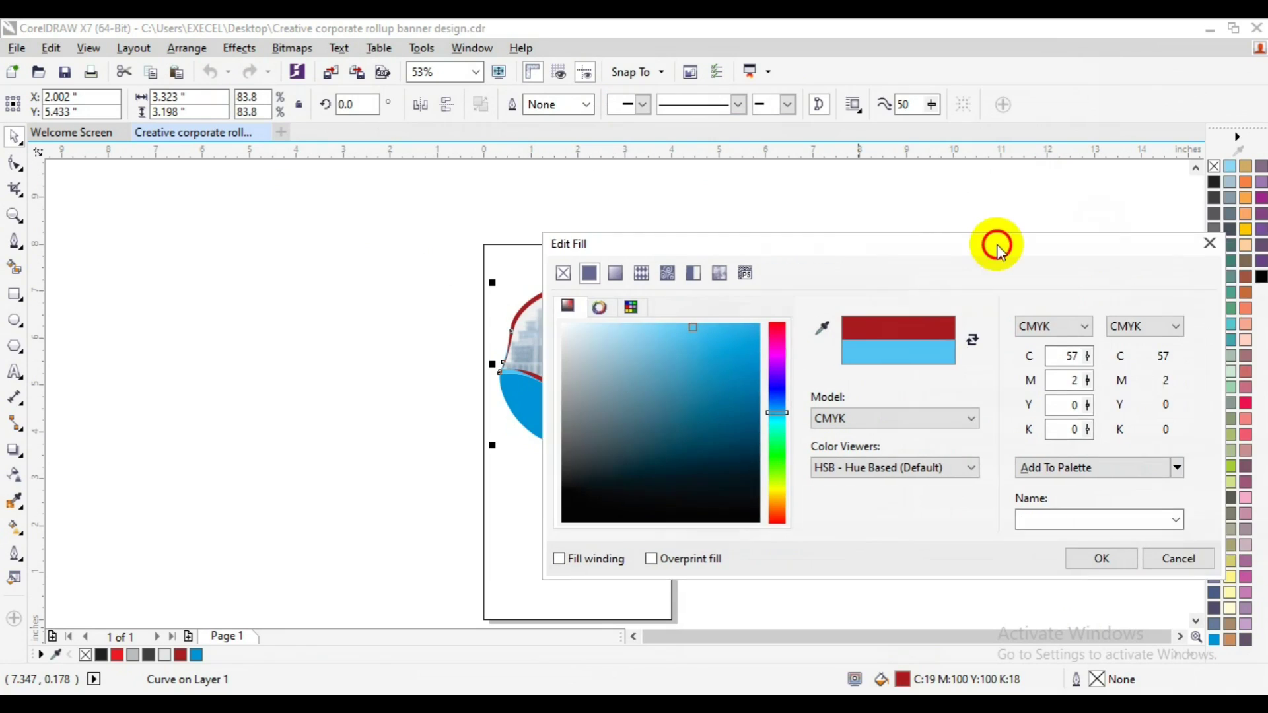
pyautogui.click(1070, 558)
# Recolour the curve framing the photo, trying 30% Black, then light blue
pyautogui.click(714, 269)
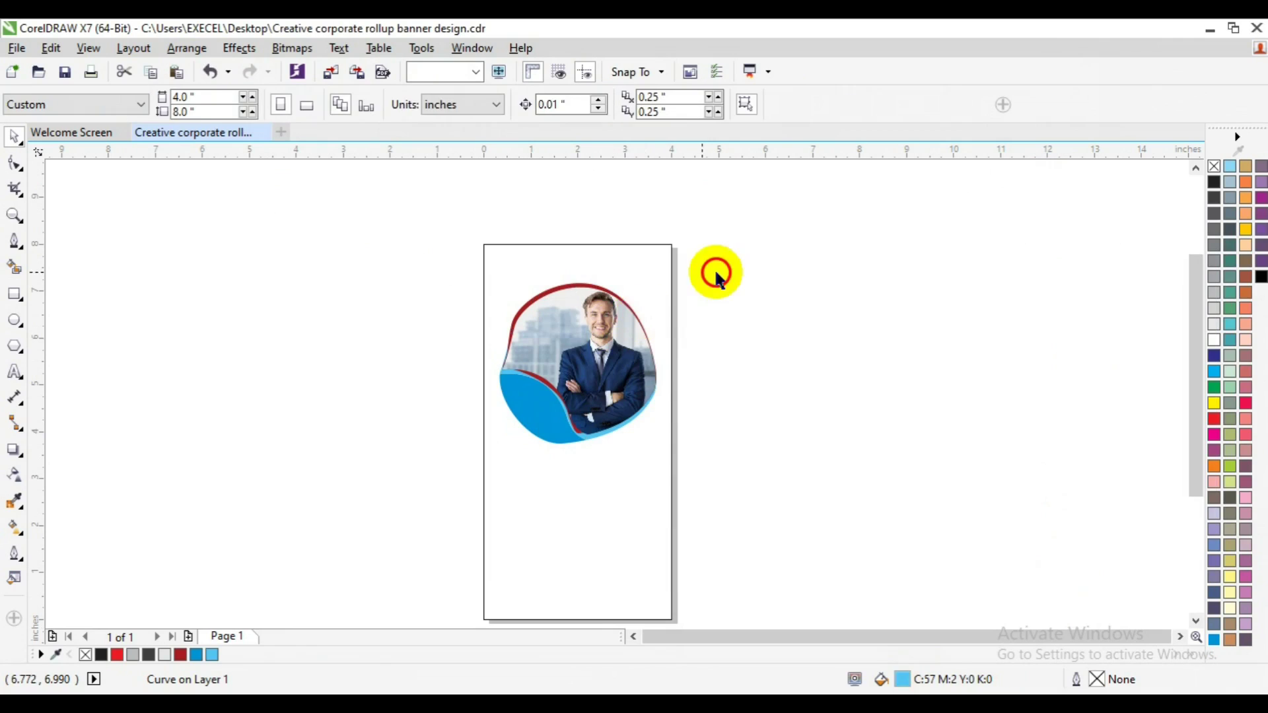
pyautogui.click(619, 304)
pyautogui.click(132, 654)
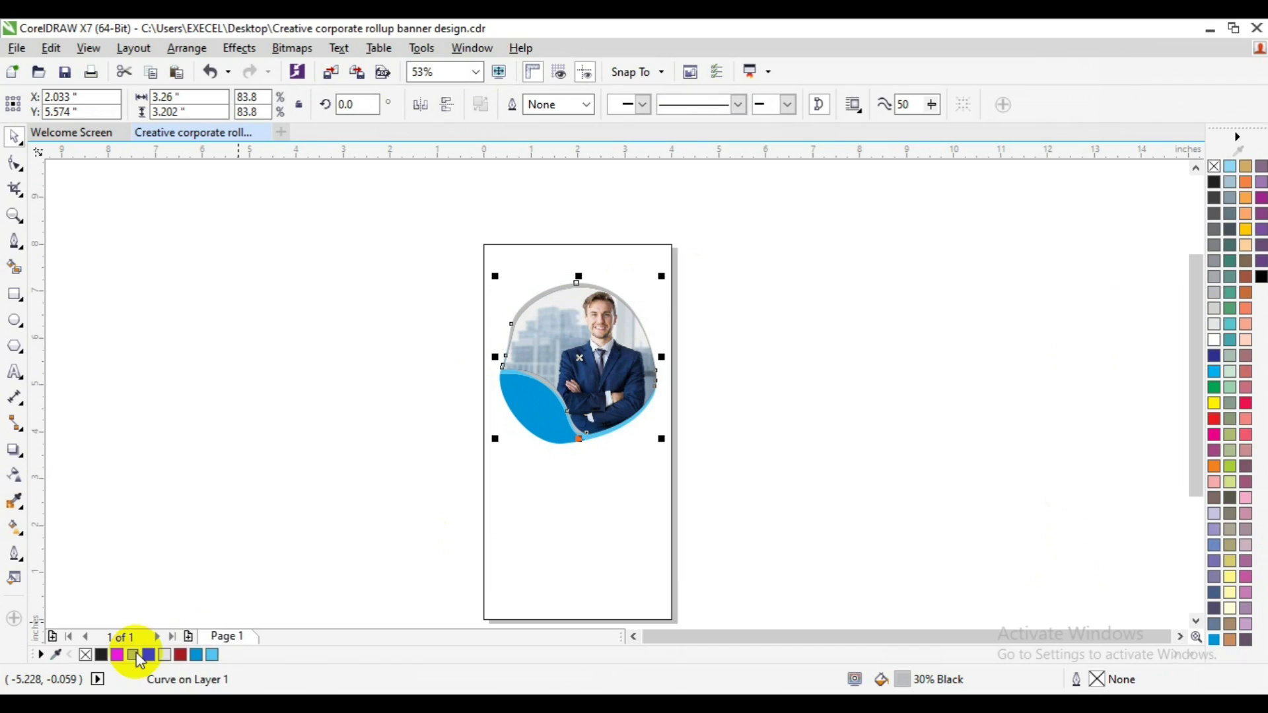
pyautogui.click(749, 503)
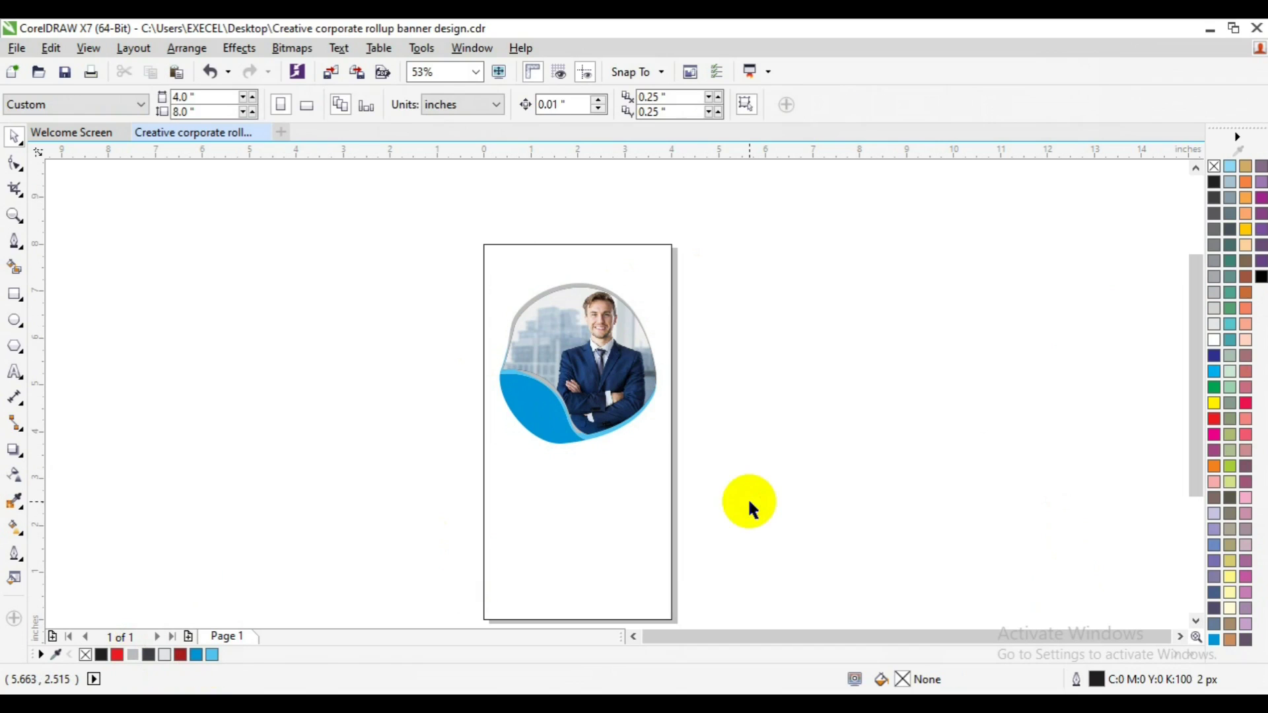
pyautogui.click(535, 296)
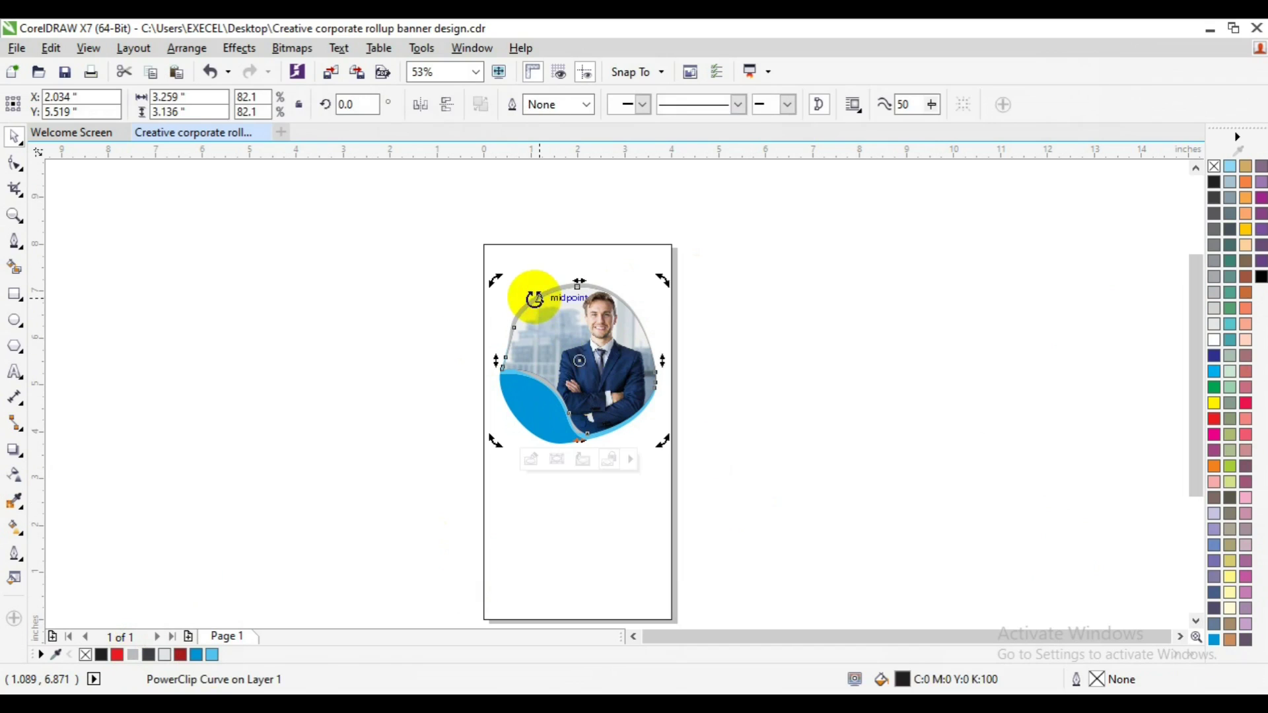
pyautogui.press('Escape')
pyautogui.click(545, 293)
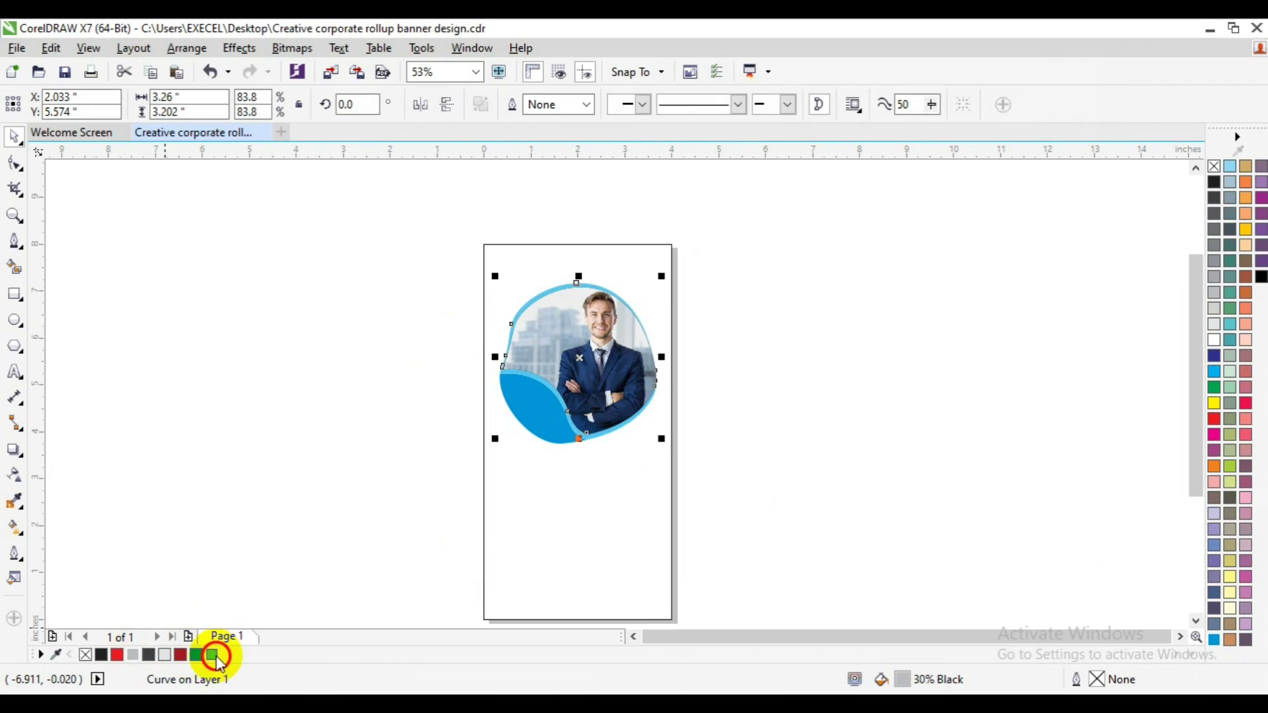
pyautogui.click(336, 418)
pyautogui.click(623, 430)
pyautogui.click(587, 445)
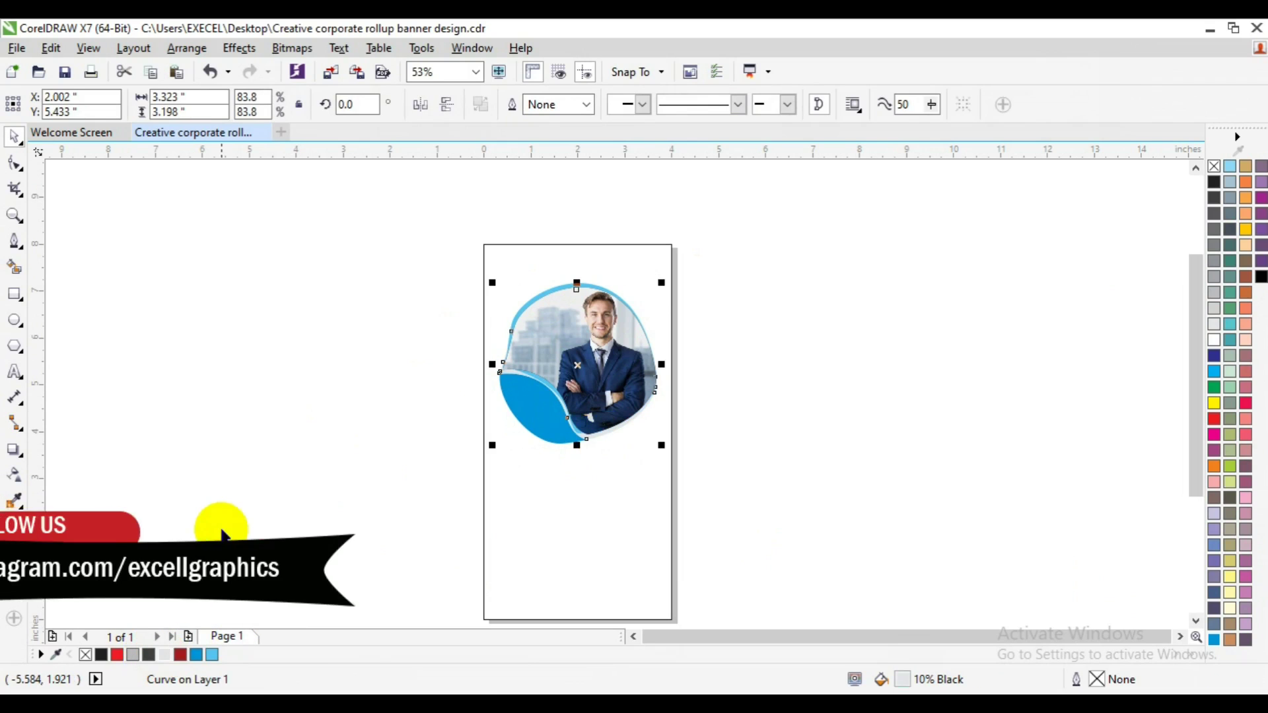
# Undo the last change, group the photo with its frame pieces, and draw a thin bar below
pyautogui.click(350, 424)
pyautogui.hotkey('ctrl', 'z')
pyautogui.click(805, 104)
pyautogui.click(817, 337)
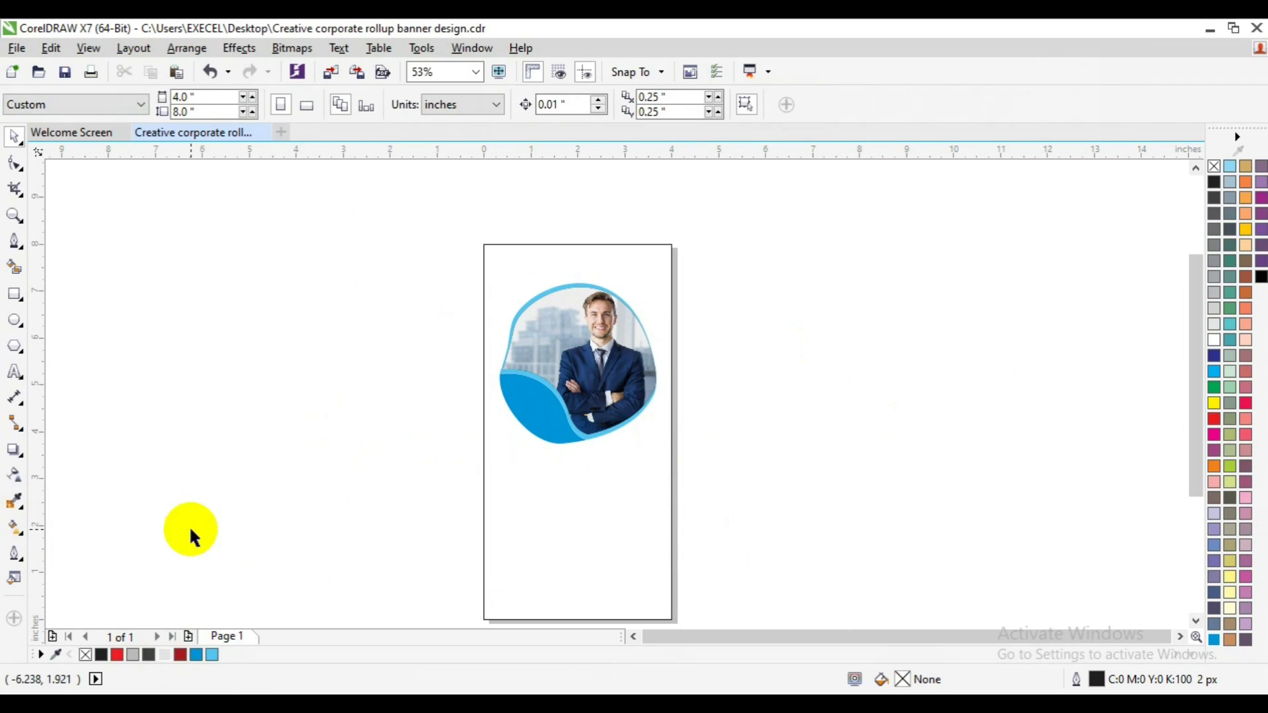
pyautogui.click(15, 294)
pyautogui.moveTo(482, 498); pyautogui.dragTo(521, 501)
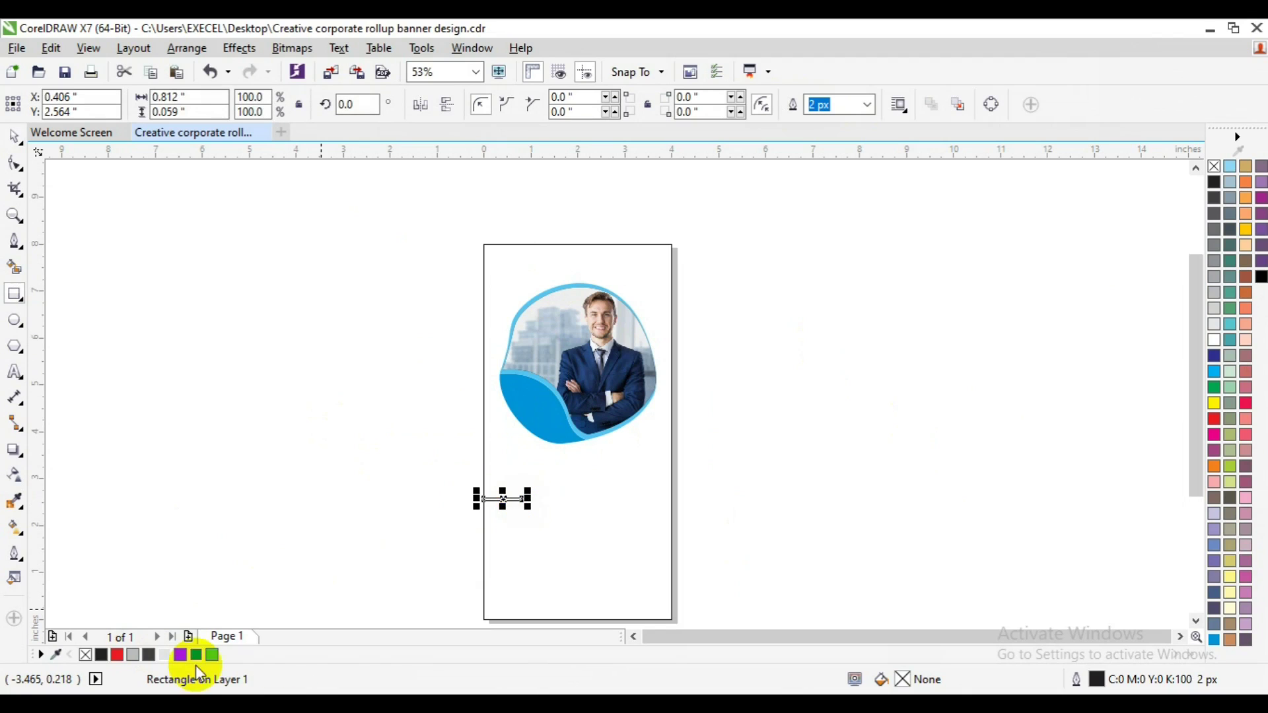
# Fill the thin bar light blue with no outline and zoom in around it
pyautogui.click(1230, 166)
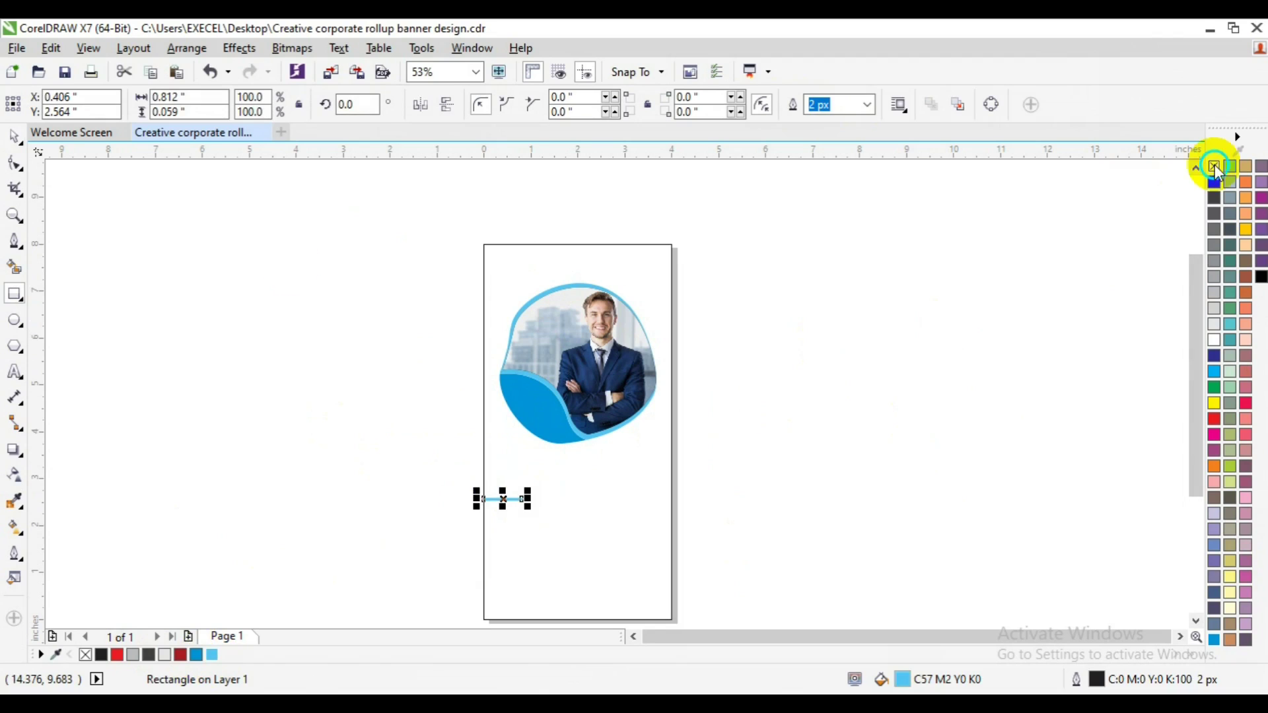
pyautogui.rightClick(1215, 166)
pyautogui.click(15, 216)
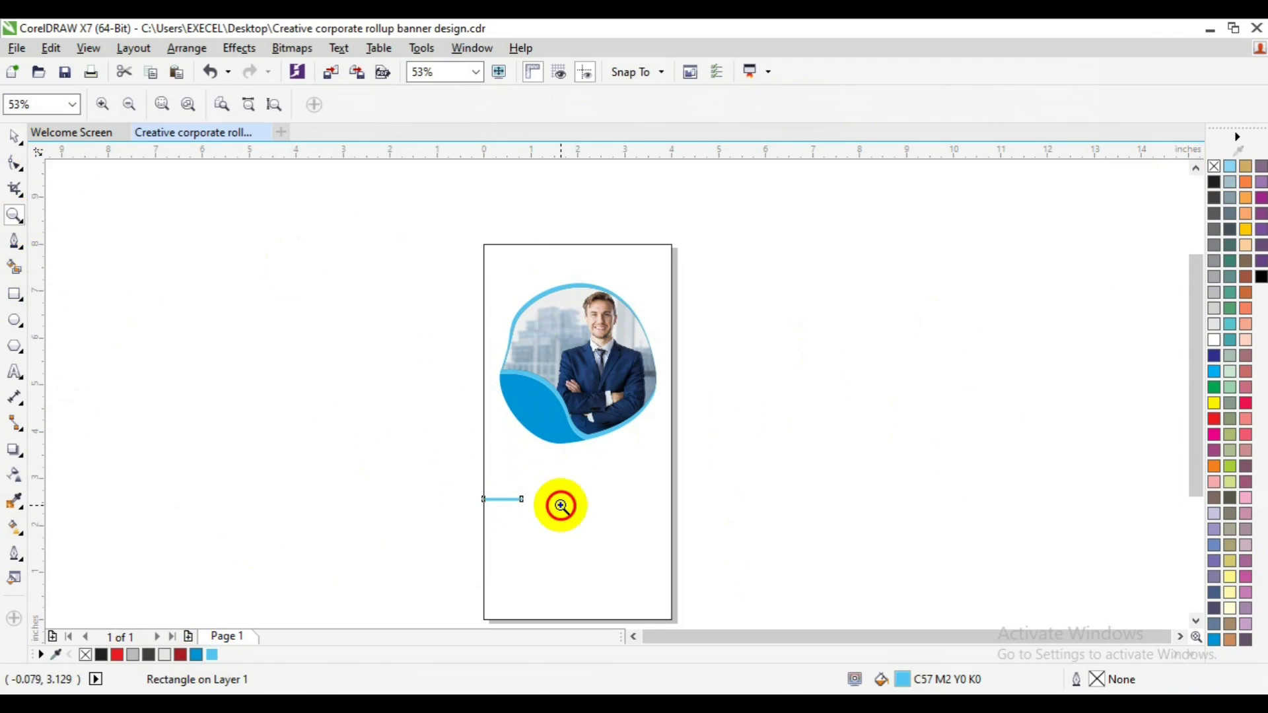
pyautogui.click(561, 506)
pyautogui.press('space')
# Add an 'Our Service' heading in sky blue Roboto Bold, with 'Service' in Roboto Light
pyautogui.click(15, 372)
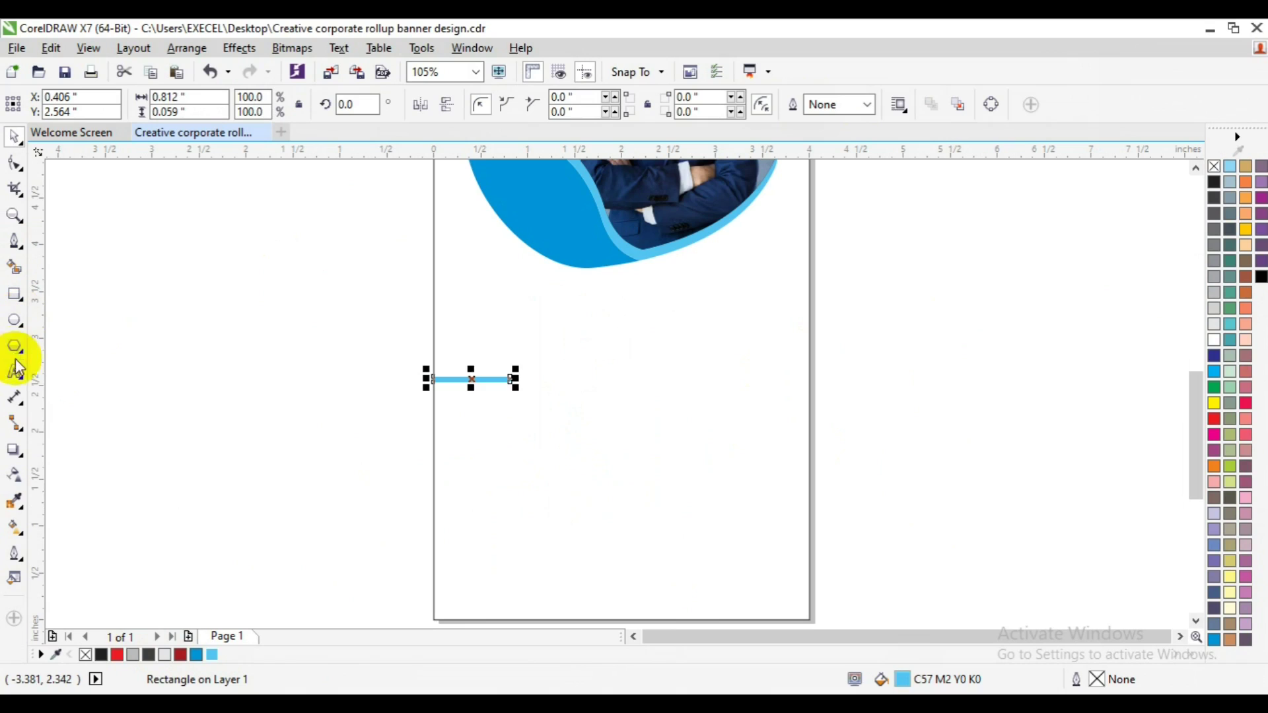
pyautogui.click(590, 411)
pyautogui.write('Our Service')
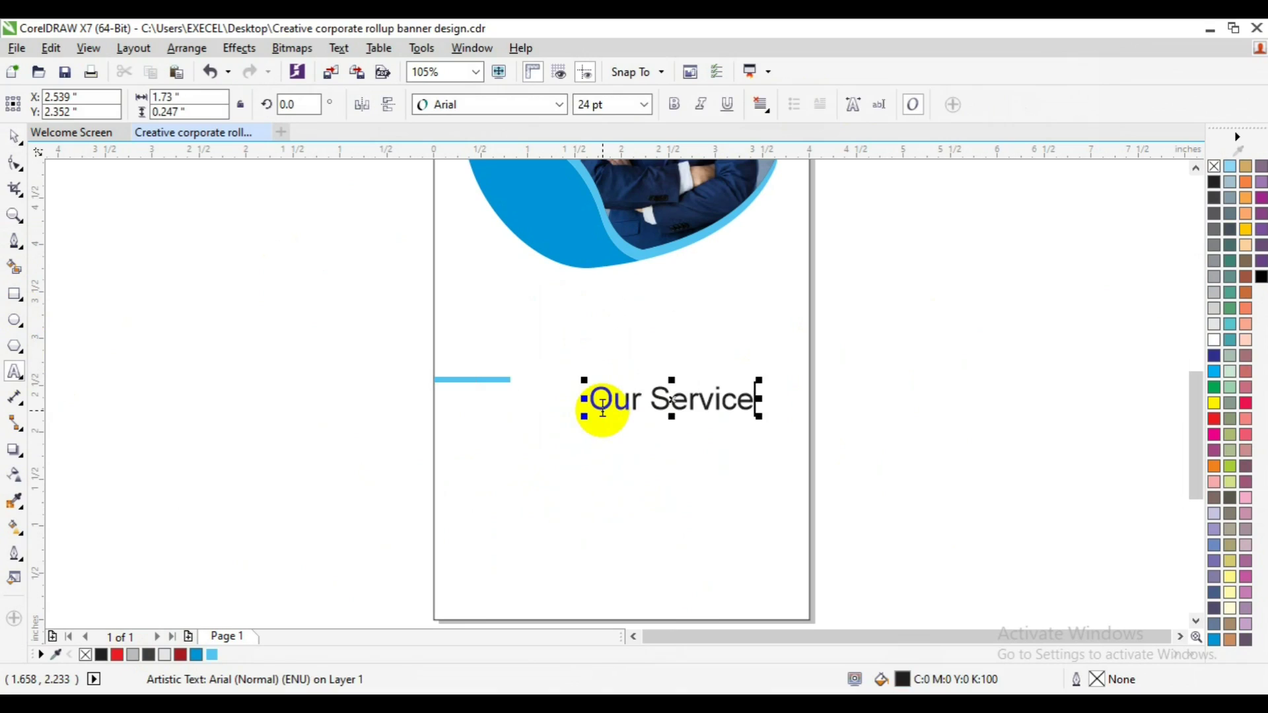
pyautogui.hotkey('ctrl', 'a')
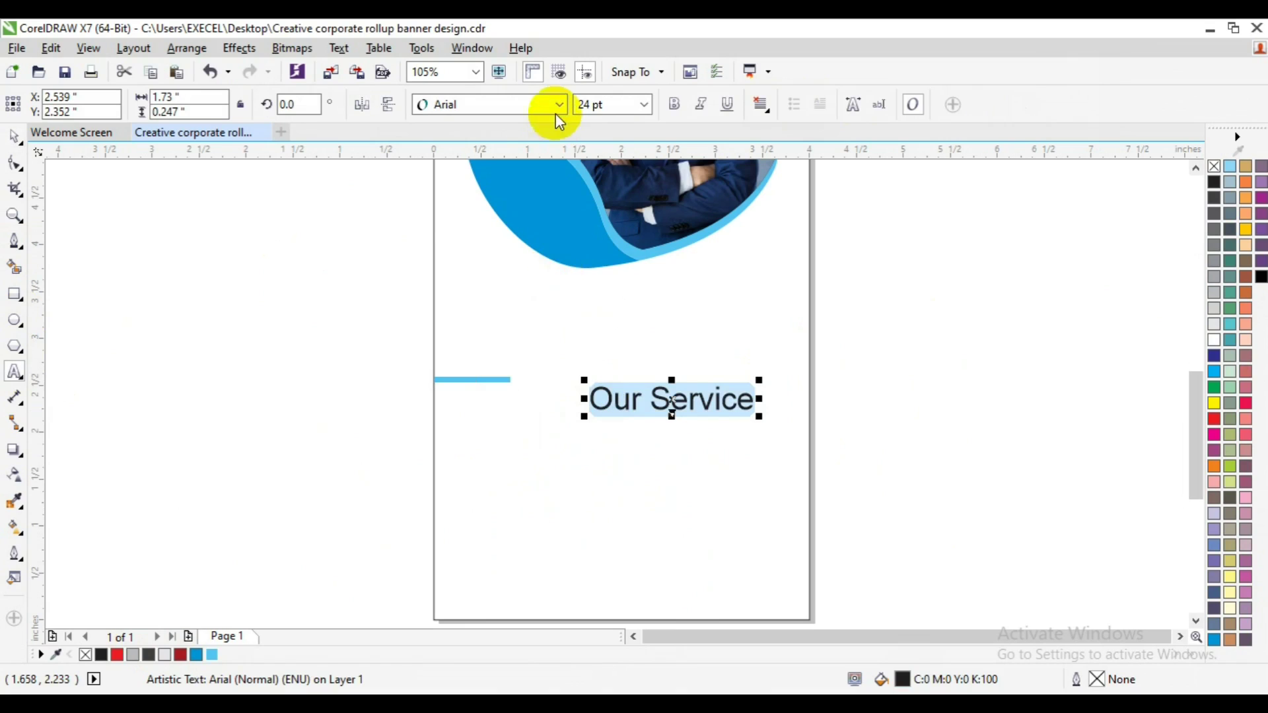
pyautogui.click(557, 111)
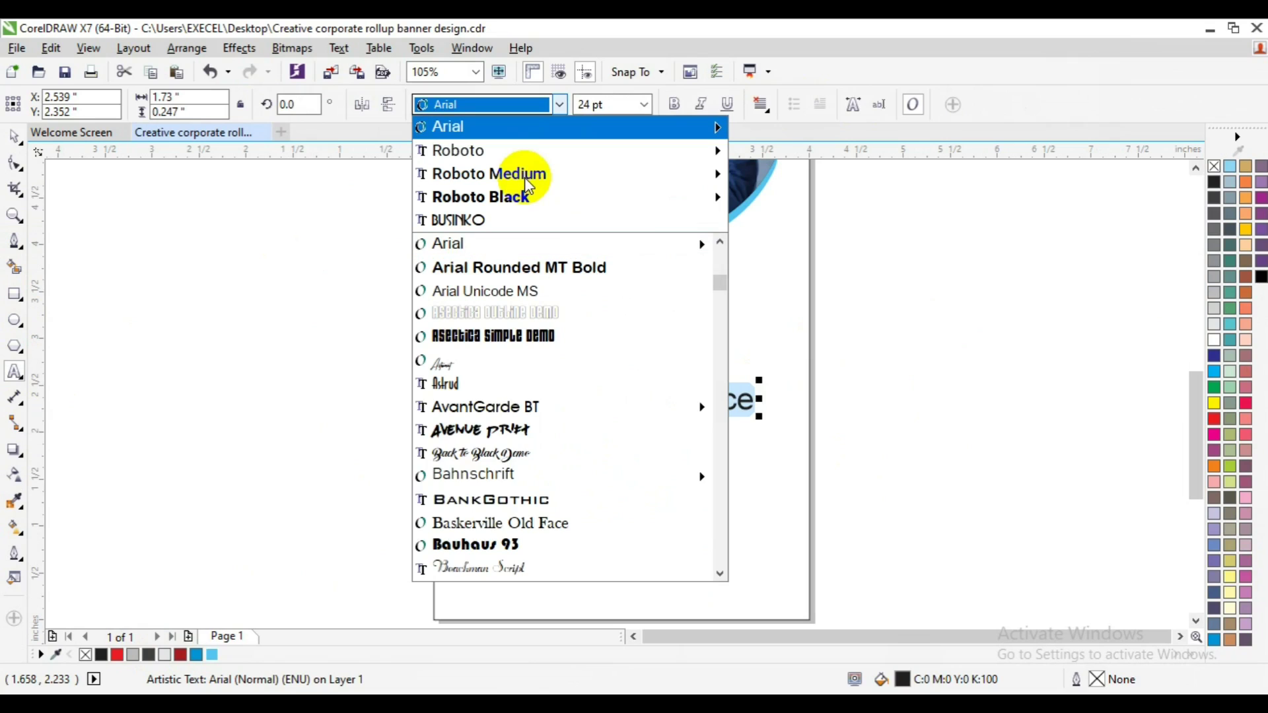
pyautogui.moveTo(489, 173)
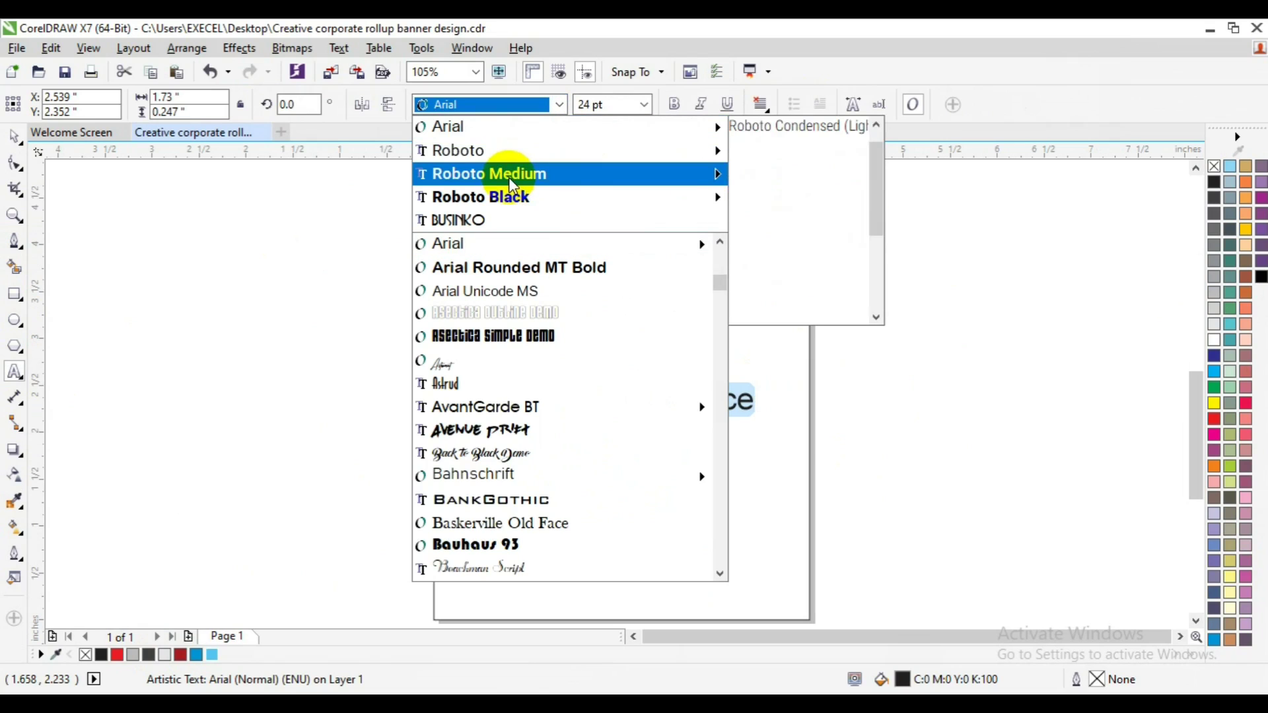
pyautogui.click(799, 426)
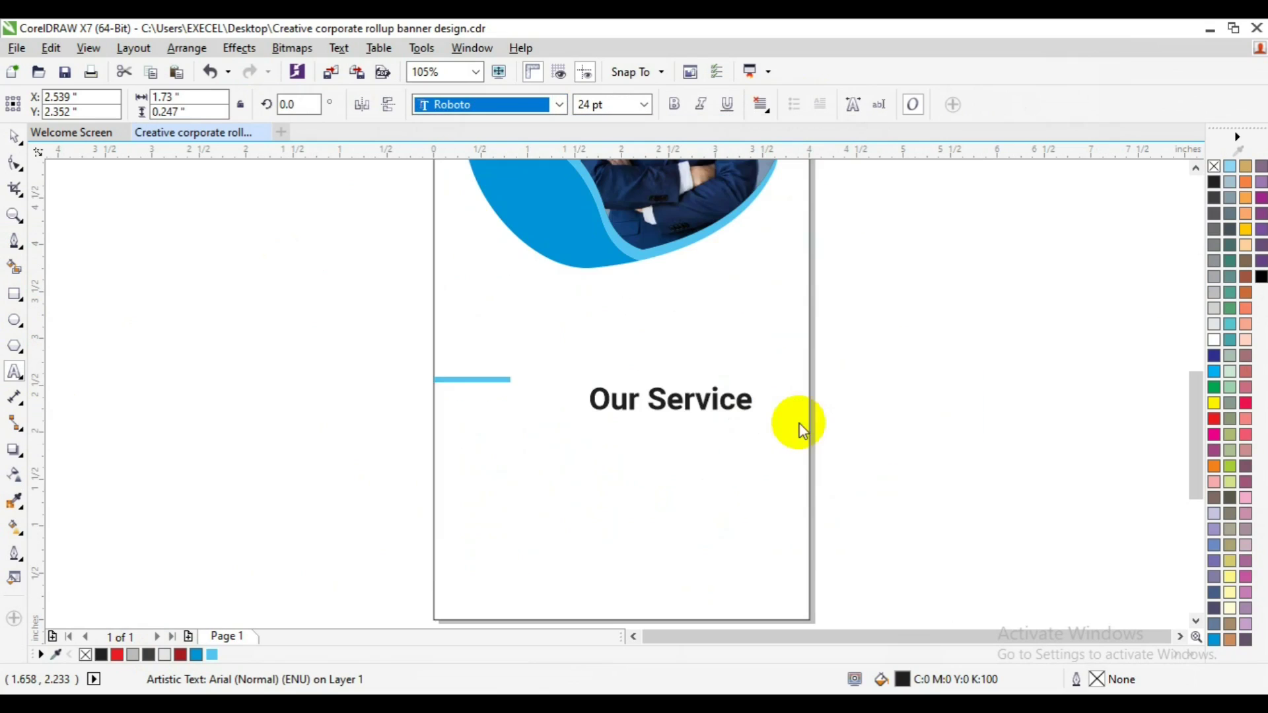
pyautogui.click(196, 655)
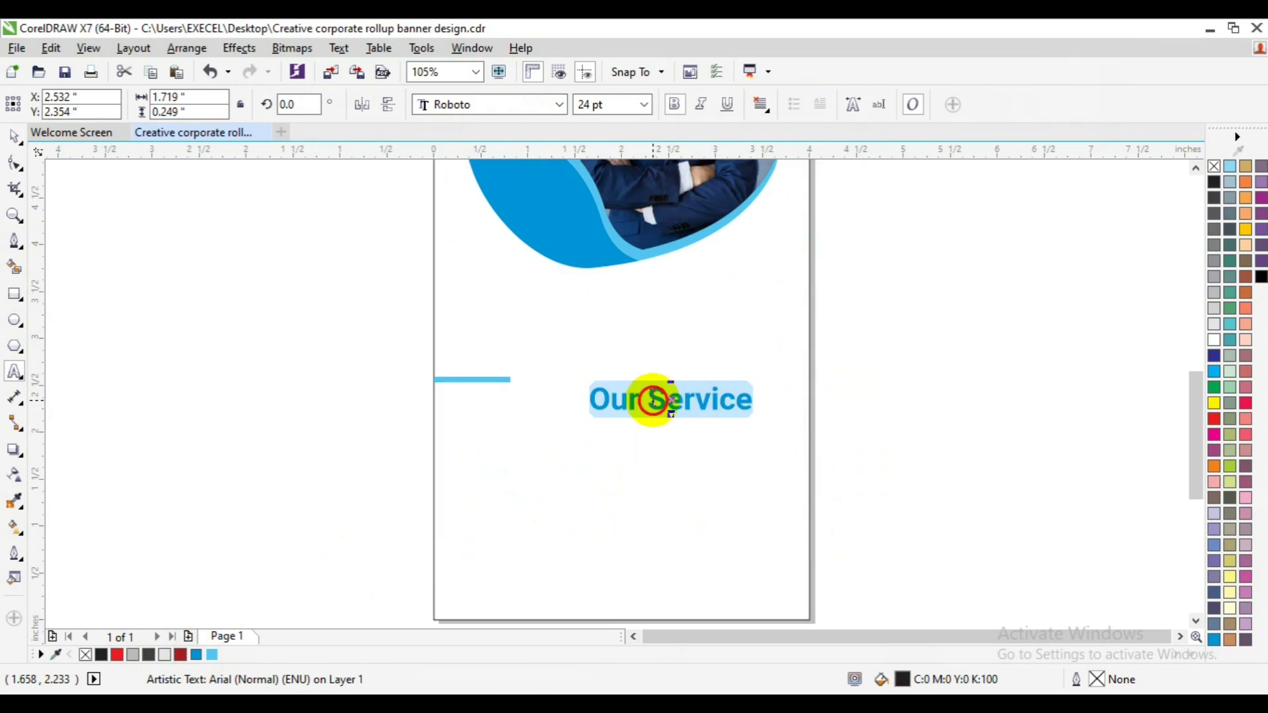
pyautogui.click(652, 399)
pyautogui.click(559, 106)
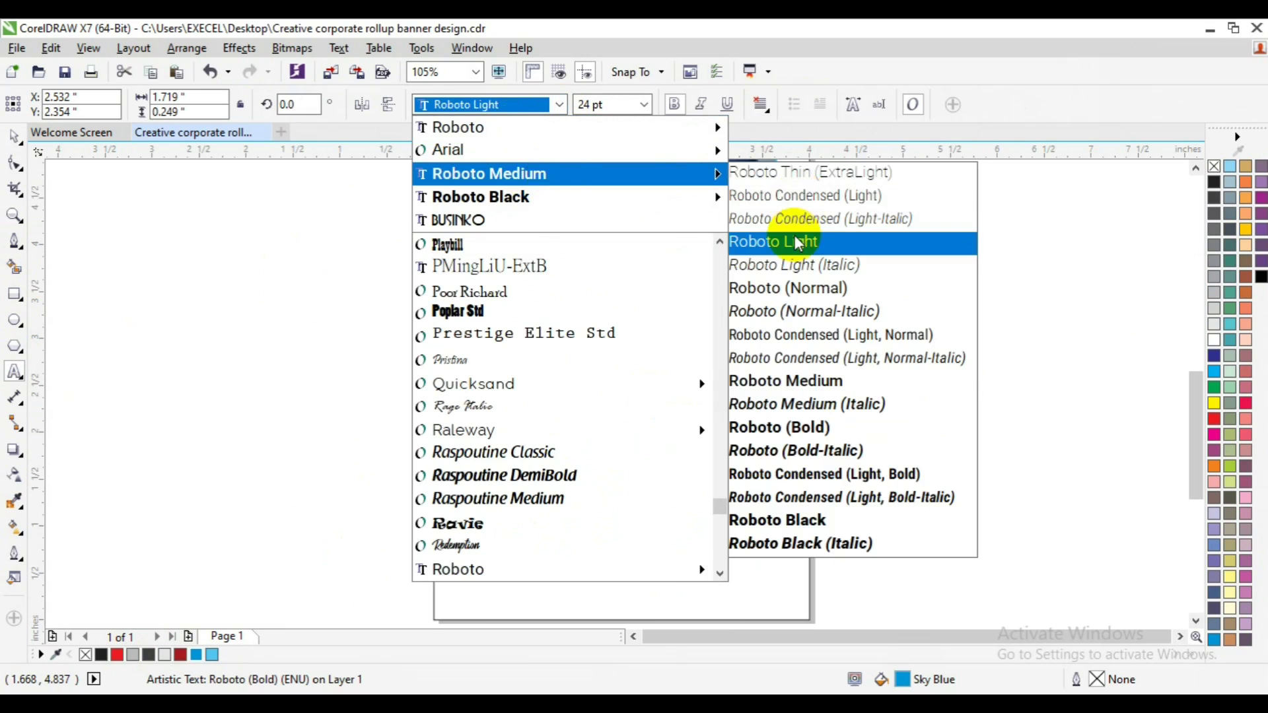
pyautogui.click(796, 239)
pyautogui.click(14, 138)
# Align the heading vertically with the blue bar and check the bar's position on the page
pyautogui.click(712, 413)
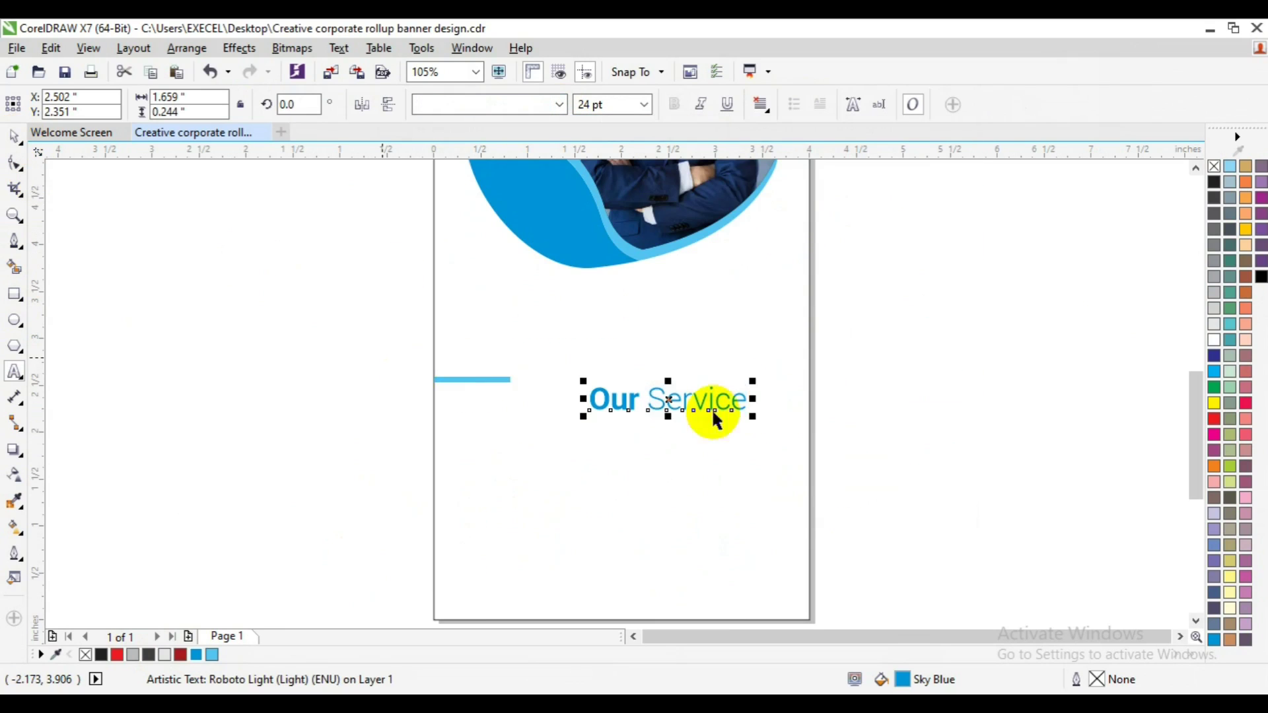
pyautogui.hotkey('ctrl', 'z')
pyautogui.click(870, 472)
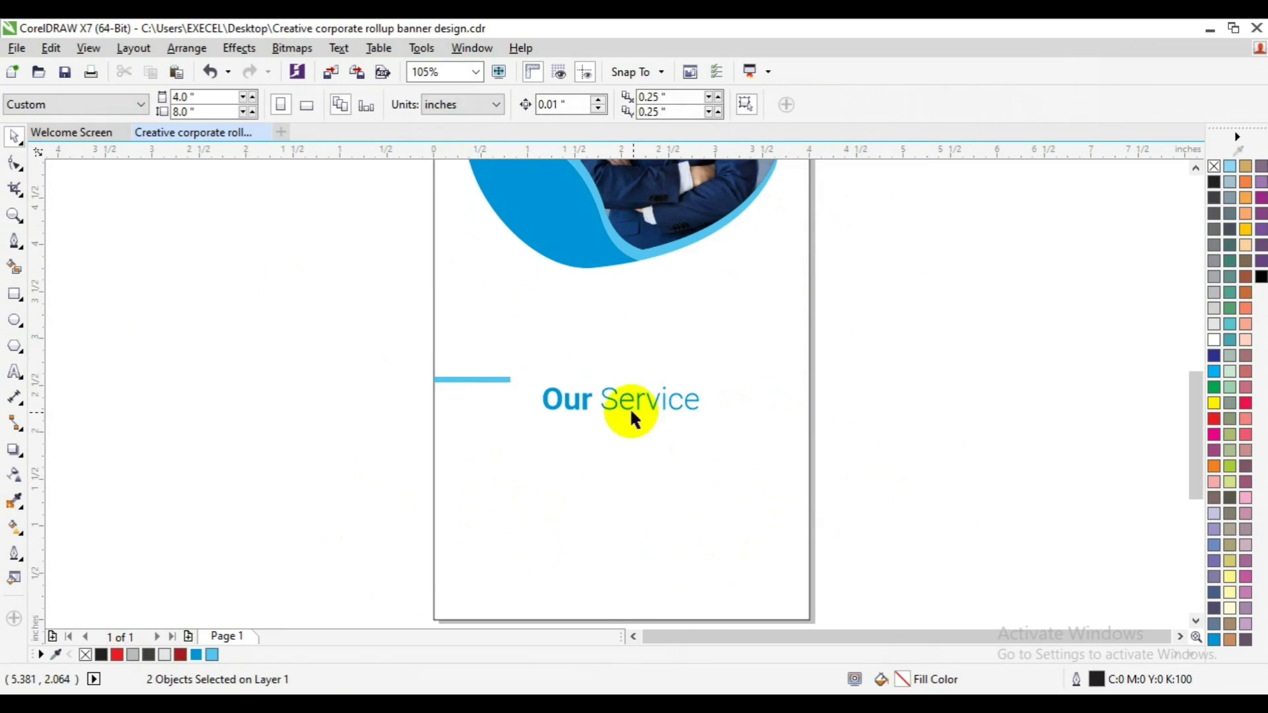
pyautogui.click(635, 399)
pyautogui.keyDown('shift'); pyautogui.click(497, 373); pyautogui.keyUp('shift')
pyautogui.press('e')
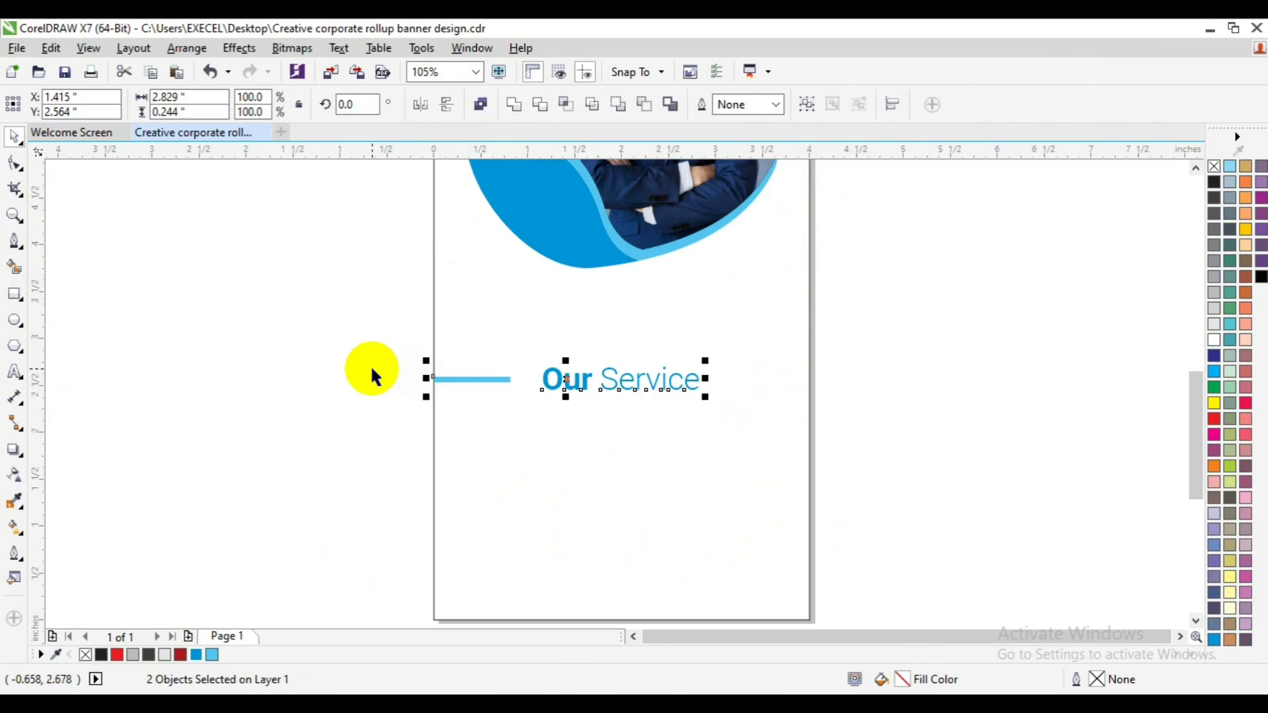
pyautogui.press('Escape')
pyautogui.click(480, 380)
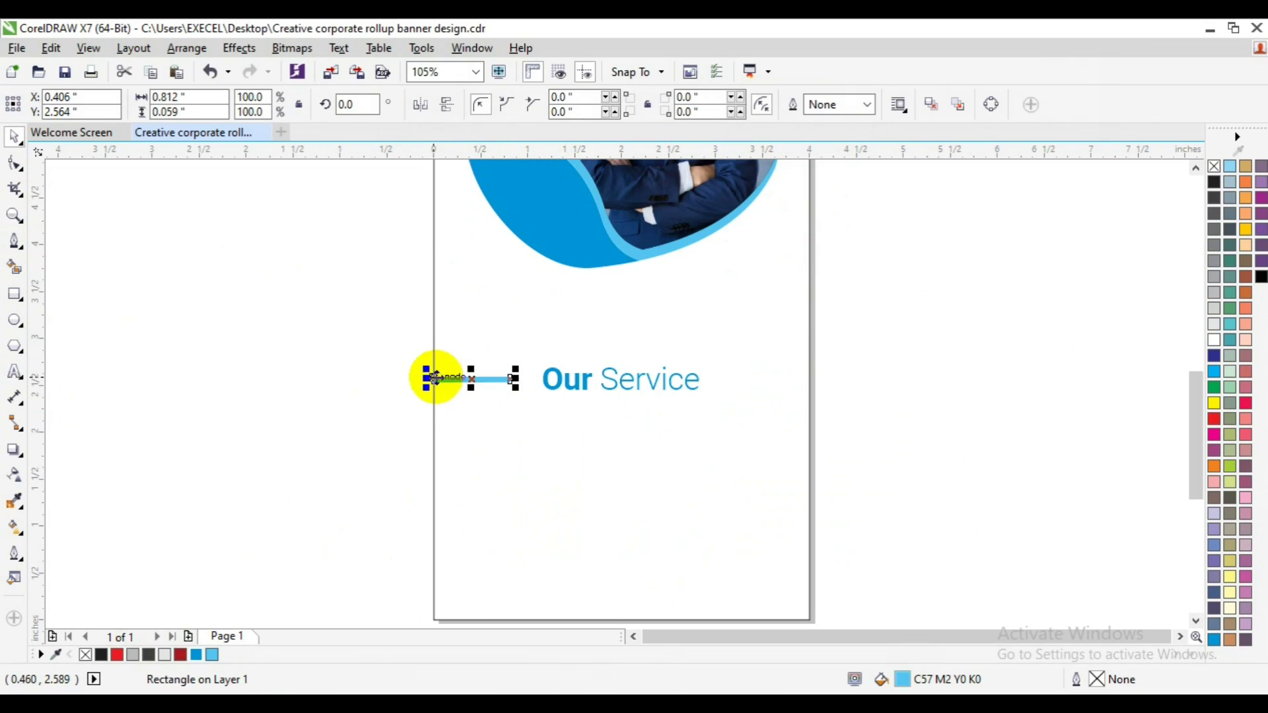
pyautogui.keyDown('shift'); pyautogui.click(512, 446); pyautogui.keyUp('shift')
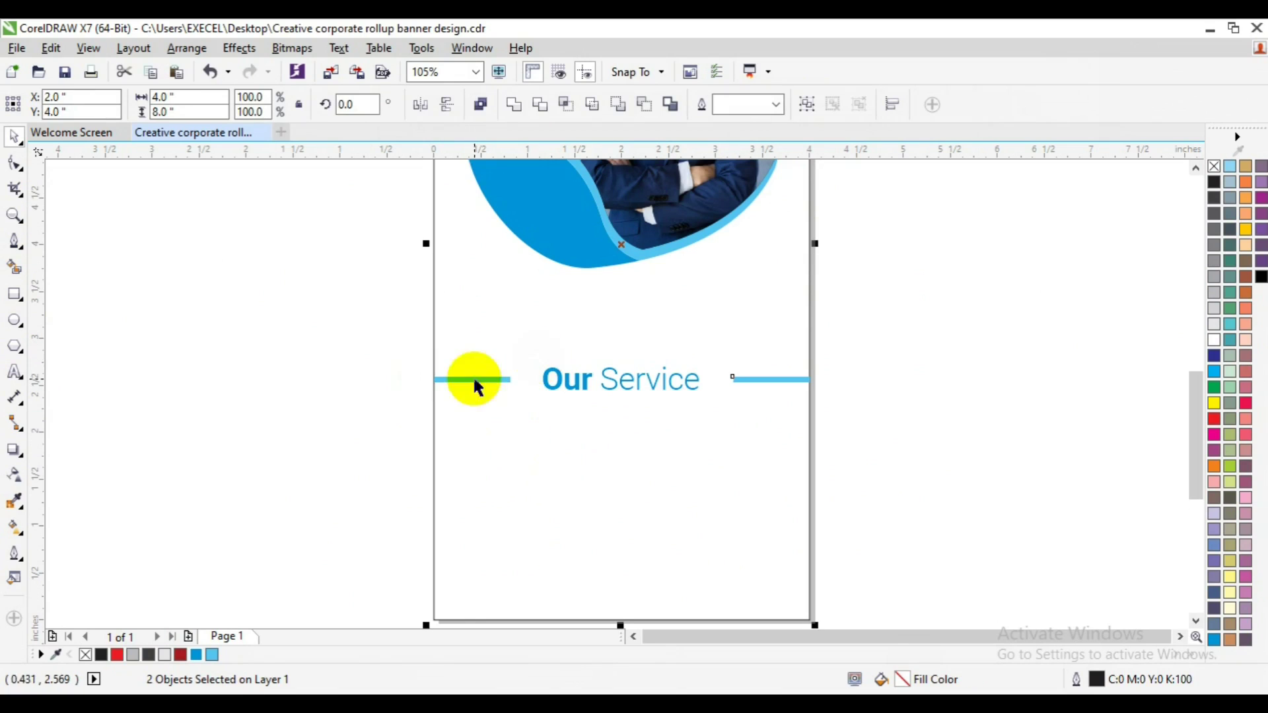
pyautogui.click(370, 394)
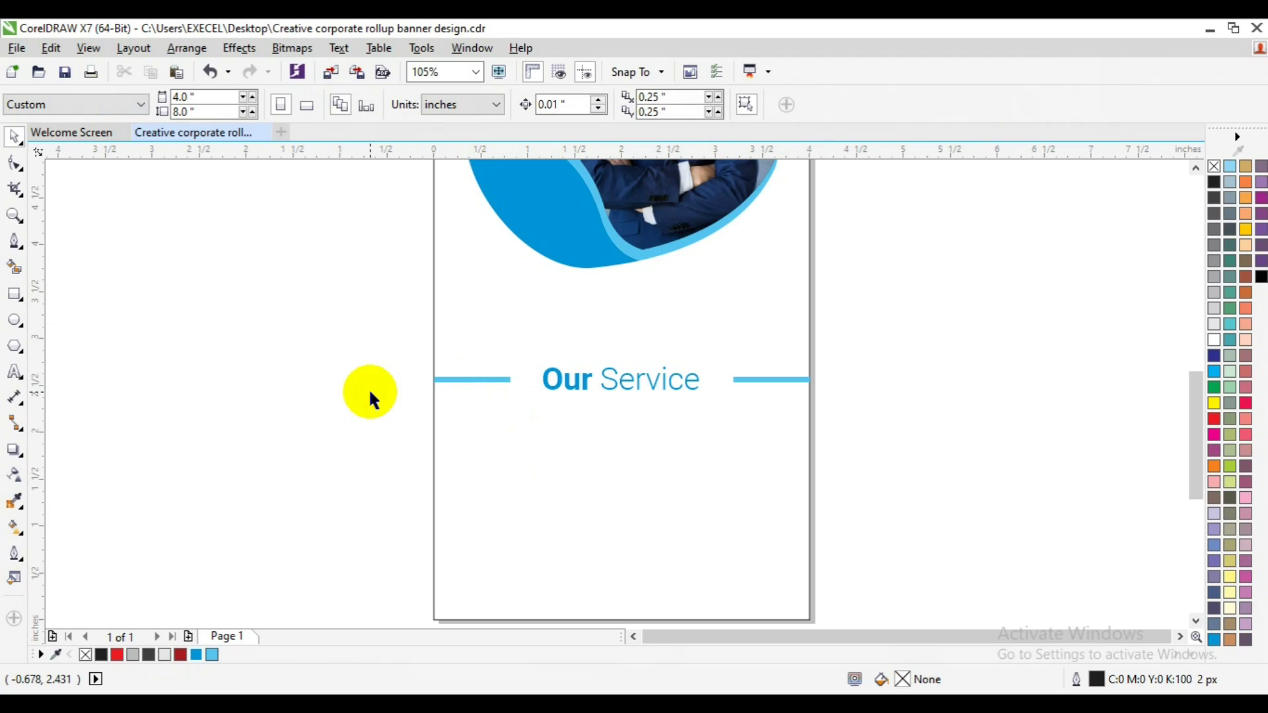
# Set the heading to 26 pt, with 'Service' in black Roboto Light
pyautogui.click(558, 378)
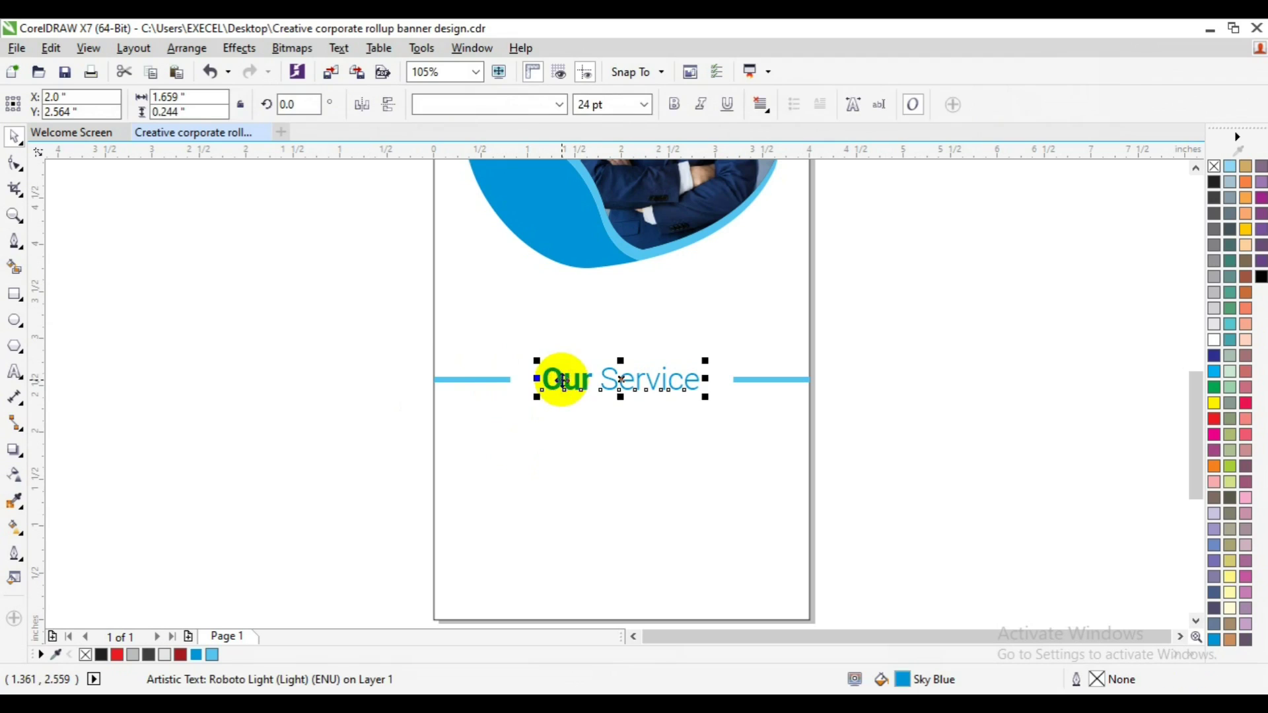
pyautogui.click(587, 106)
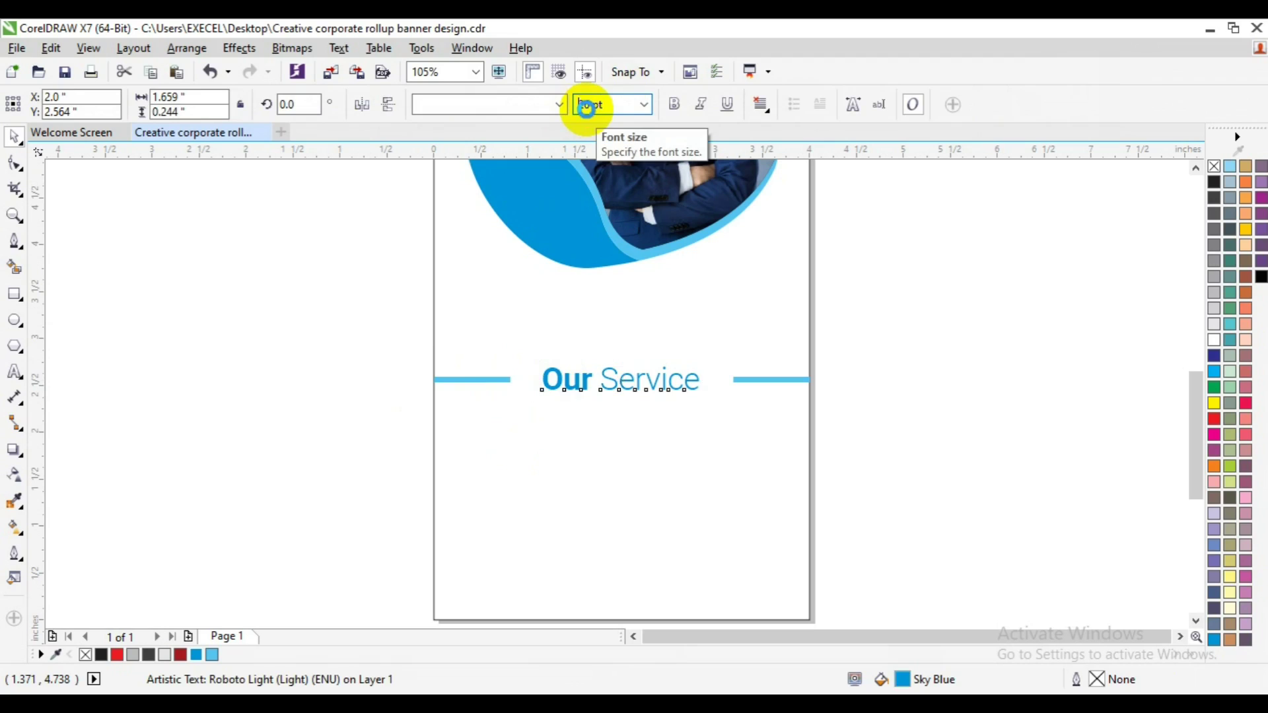
pyautogui.write('26')
pyautogui.press('Return')
pyautogui.click(14, 374)
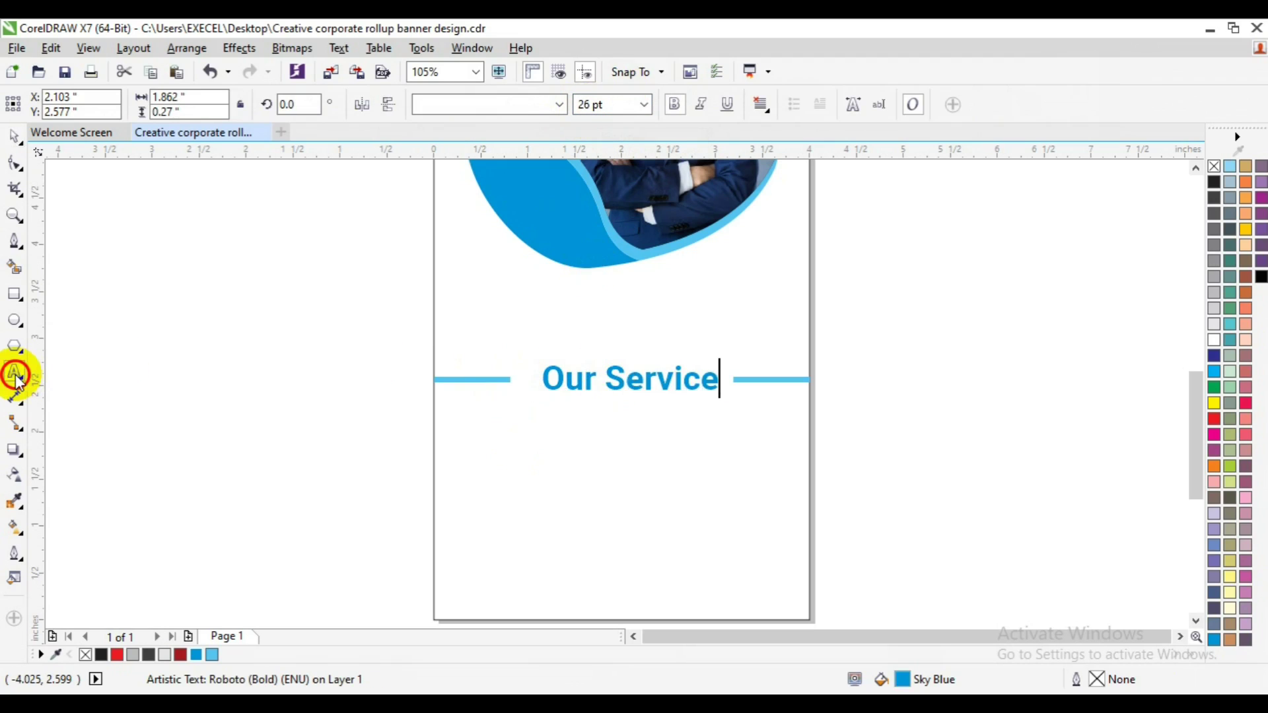
pyautogui.moveTo(719, 382); pyautogui.dragTo(604, 381)
pyautogui.click(559, 104)
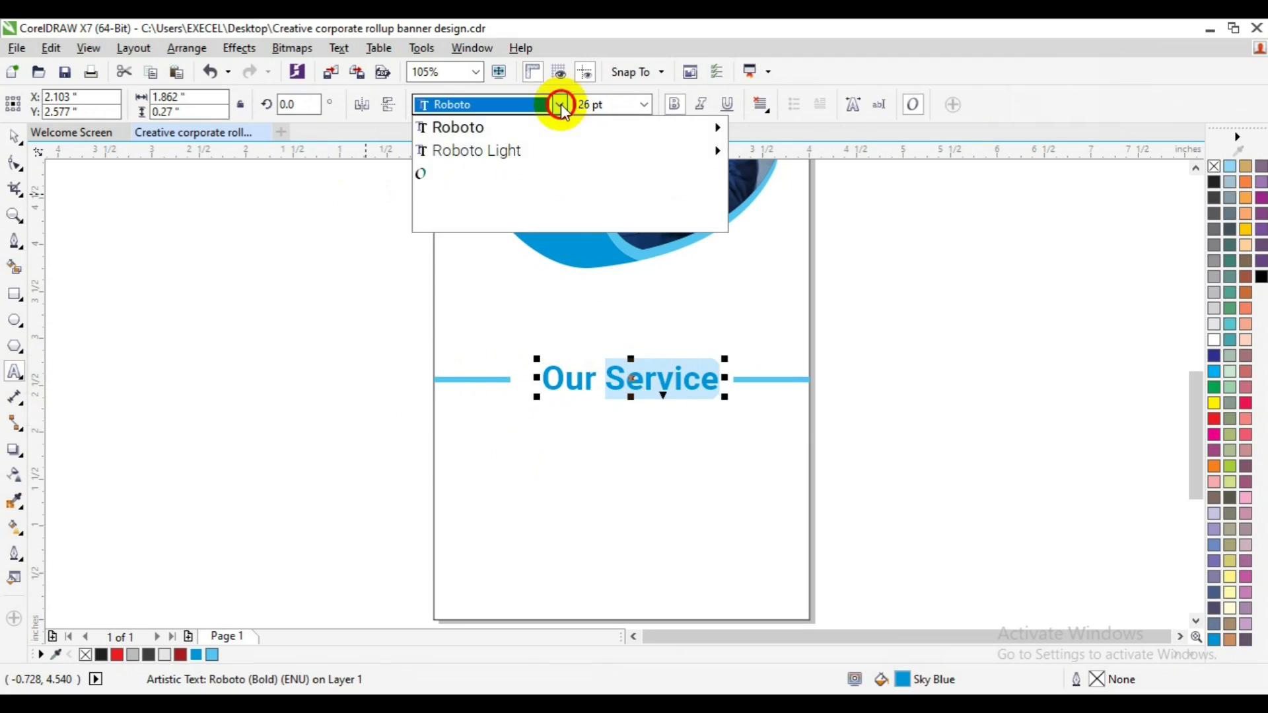
pyautogui.click(819, 220)
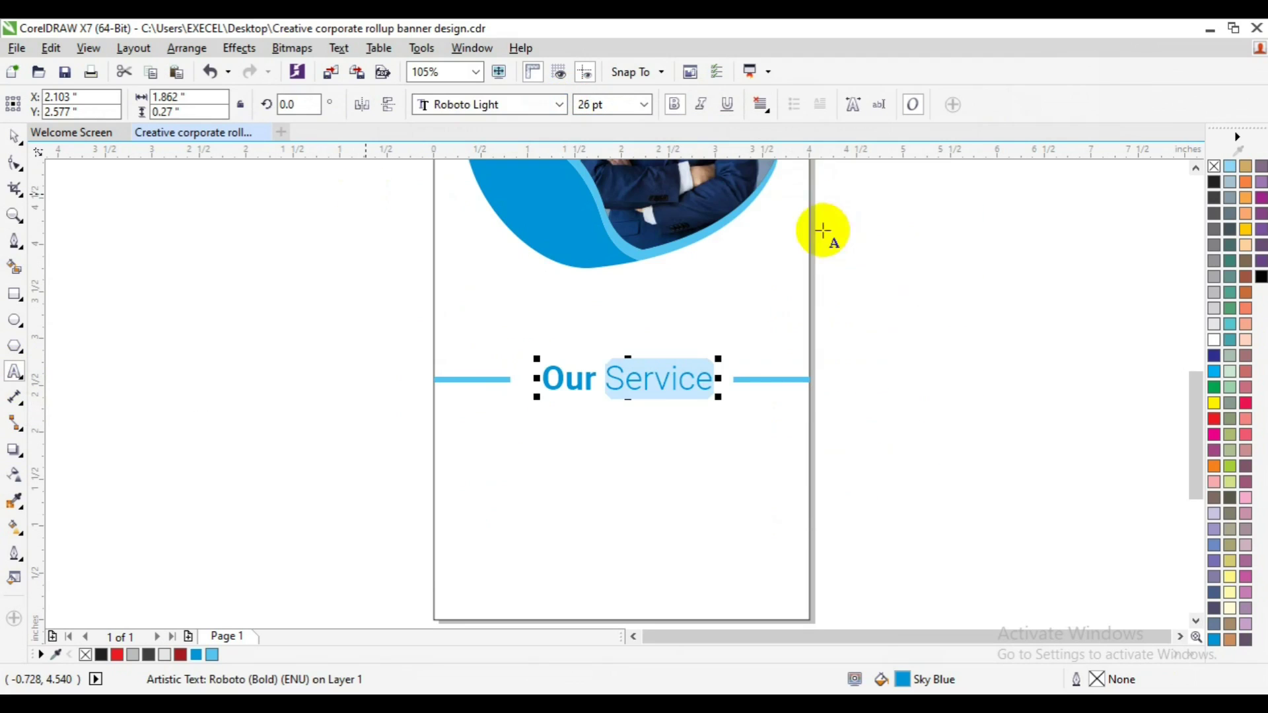
pyautogui.click(101, 654)
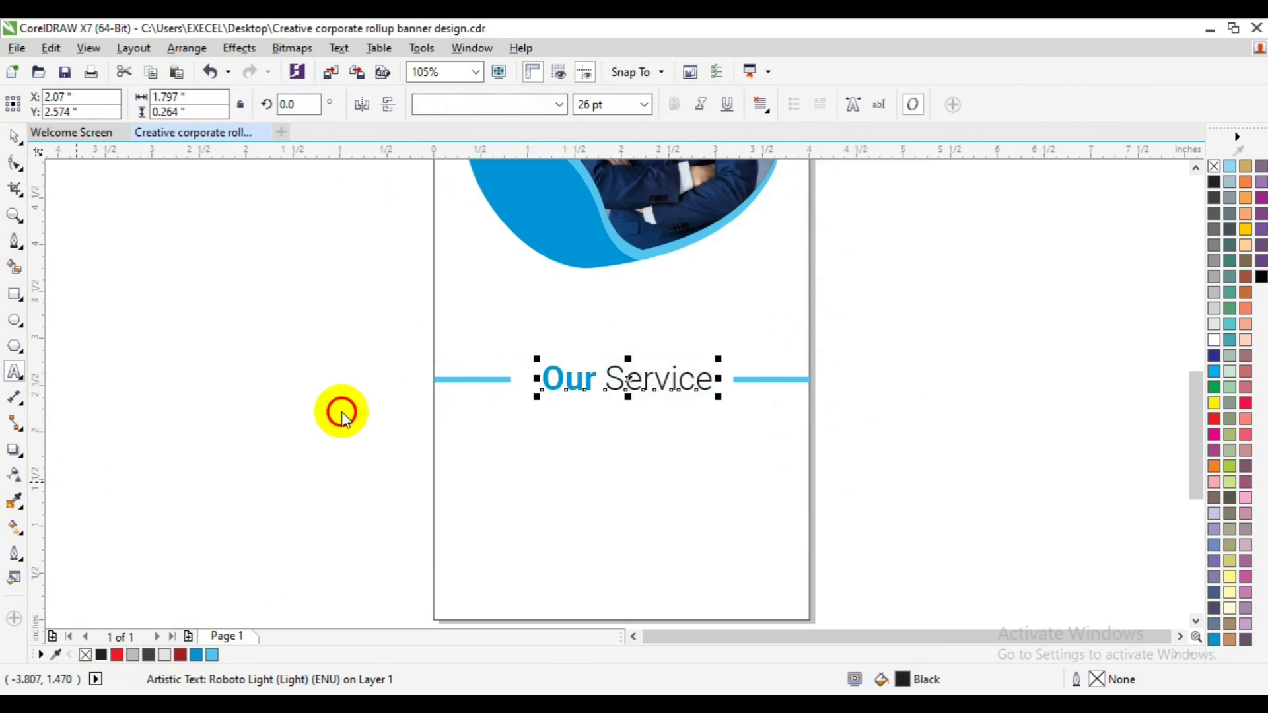
pyautogui.click(475, 437)
pyautogui.press('Escape')
# Group the two blue side lines, then group them with the 'Our Service' heading
pyautogui.click(737, 379)
pyautogui.keyDown('shift'); pyautogui.click(474, 378); pyautogui.keyUp('shift')
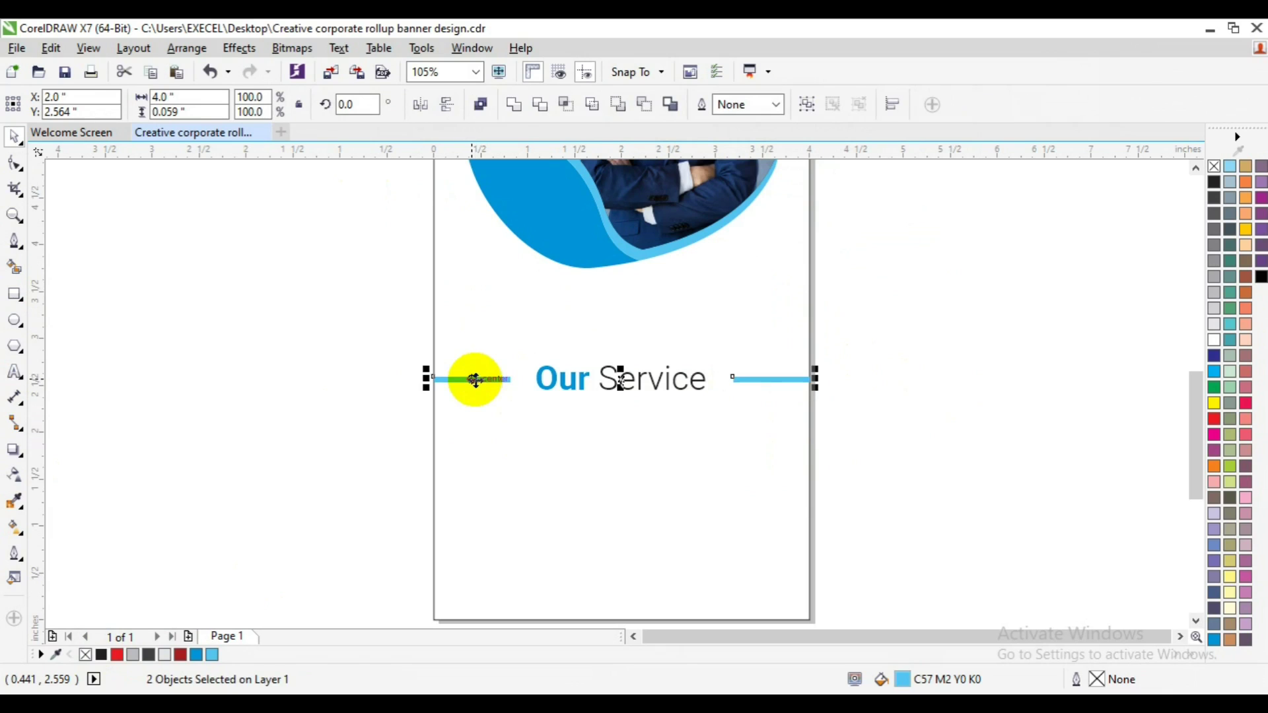
pyautogui.hotkey('ctrl', 'g')
pyautogui.keyDown('shift'); pyautogui.click(573, 381); pyautogui.keyUp('shift')
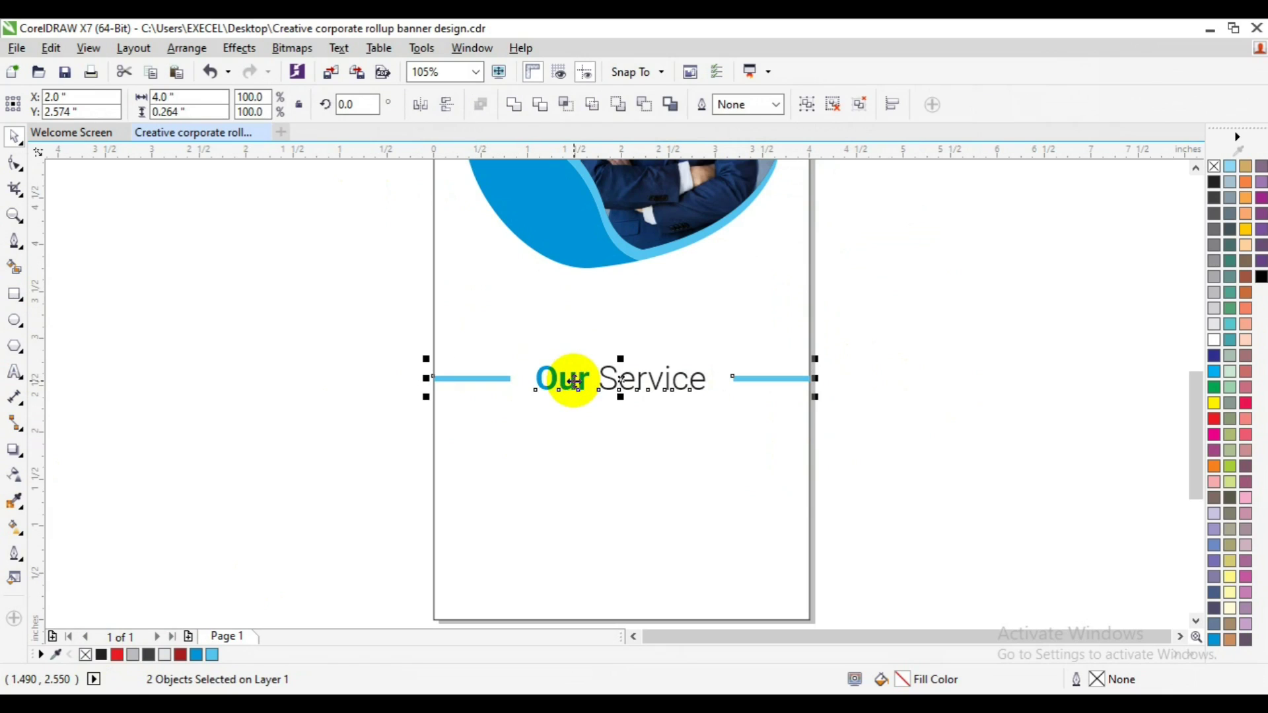
pyautogui.hotkey('ctrl', 'g')
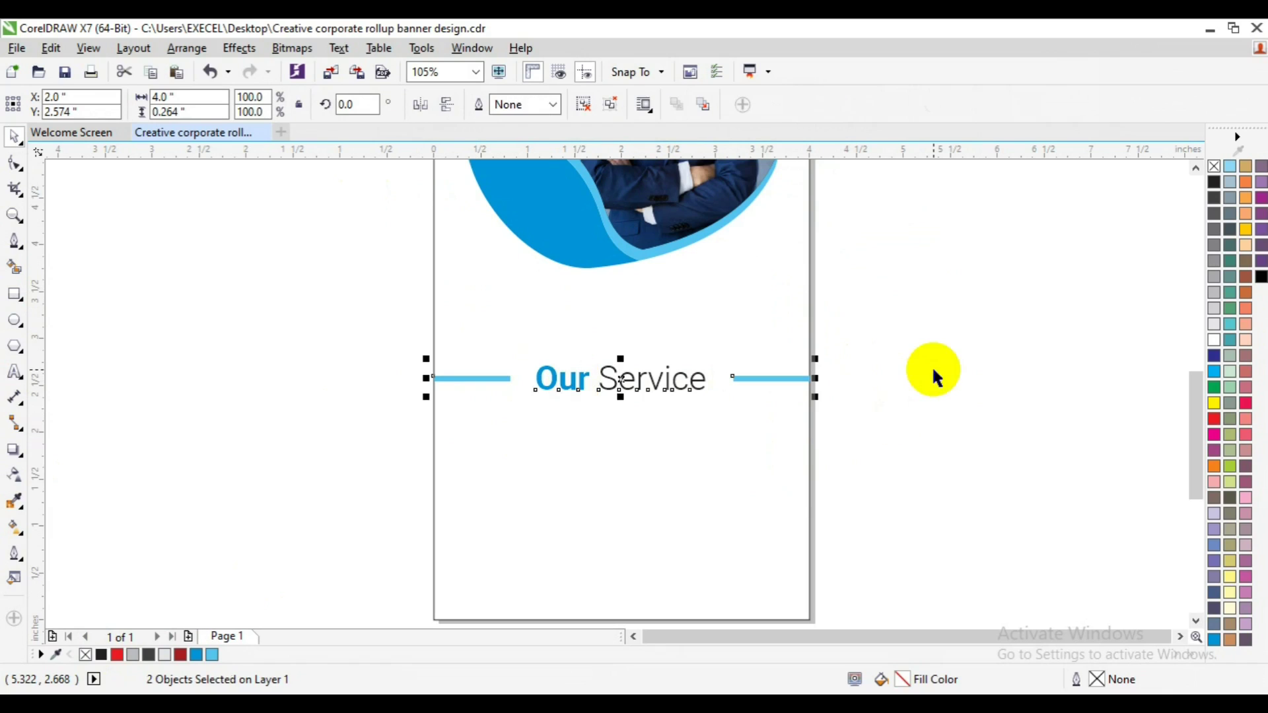
pyautogui.click(586, 327)
pyautogui.click(15, 372)
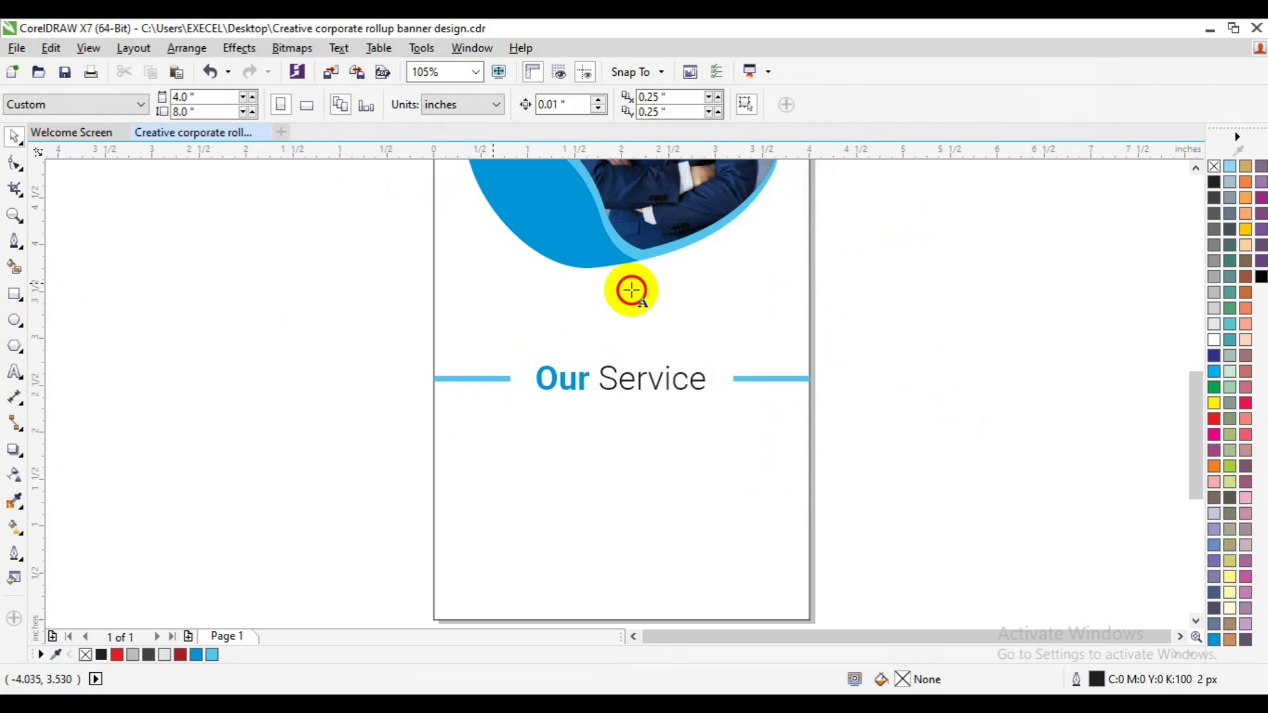
# Add 'We Are CREATIVE AGENCY' text below the photo in right-aligned Roboto Medium
pyautogui.click(648, 291)
pyautogui.write('WE')
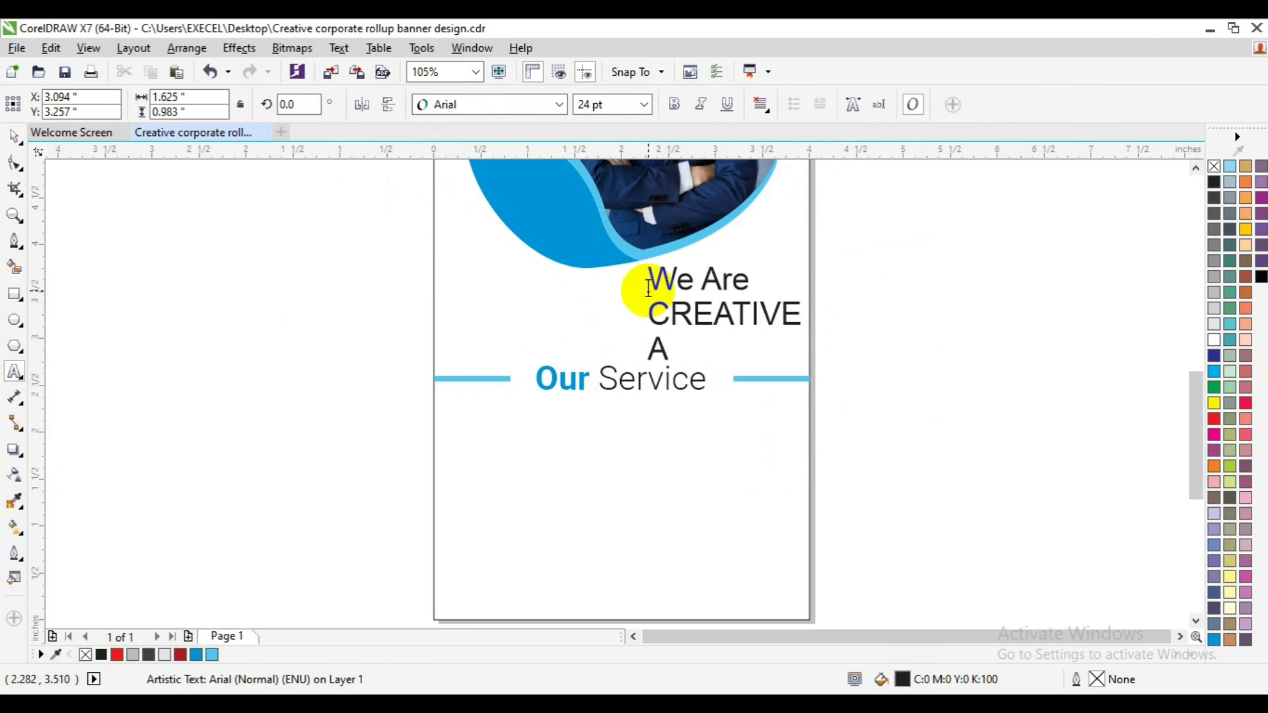
pyautogui.hotkey('ctrl', 'a')
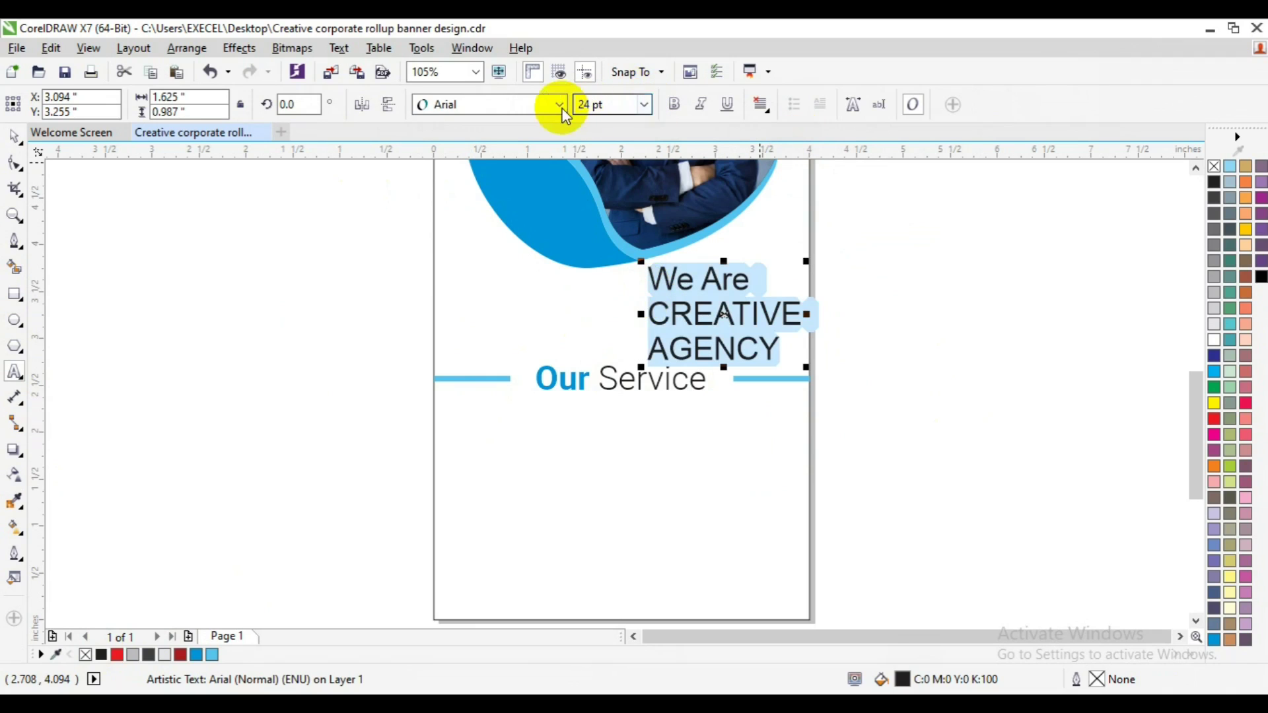
pyautogui.click(560, 104)
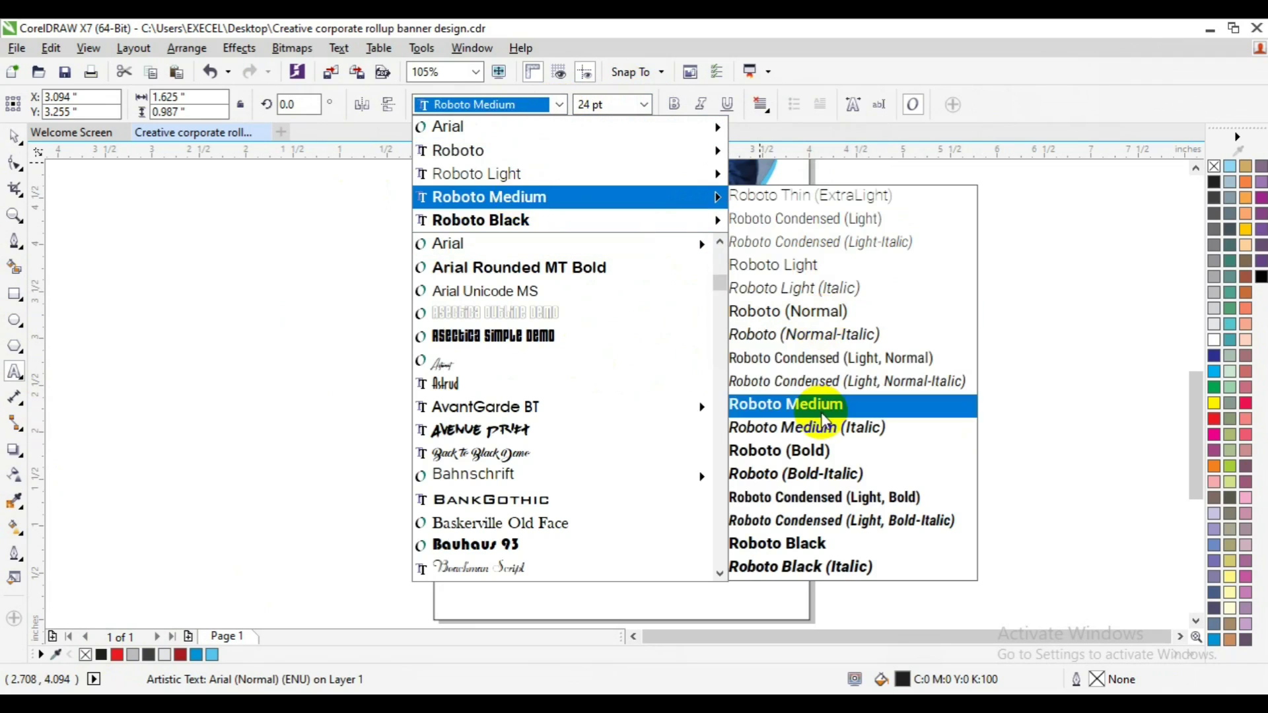
pyautogui.moveTo(489, 196)
pyautogui.click(766, 404)
pyautogui.click(761, 104)
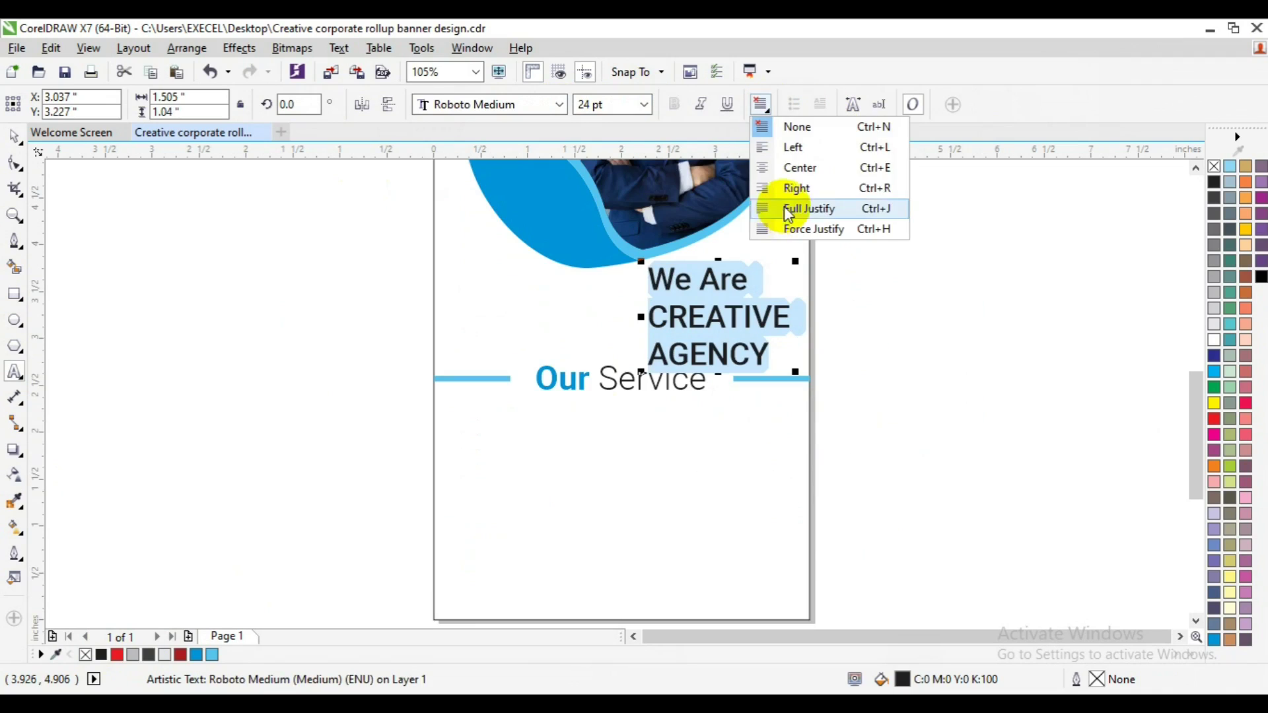
pyautogui.click(786, 187)
pyautogui.click(13, 135)
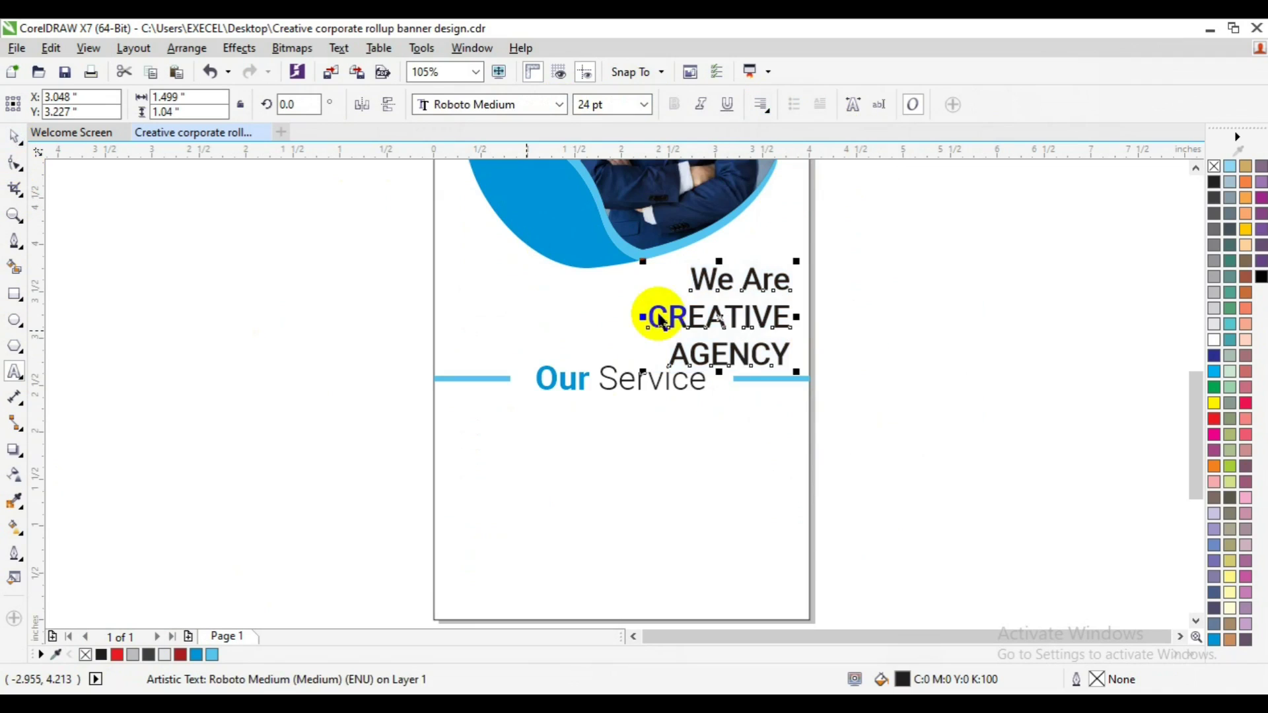
# Position the text block near the right edge and nudge the 'Our Service' heading down
pyautogui.moveTo(718, 317); pyautogui.dragTo(730, 302)
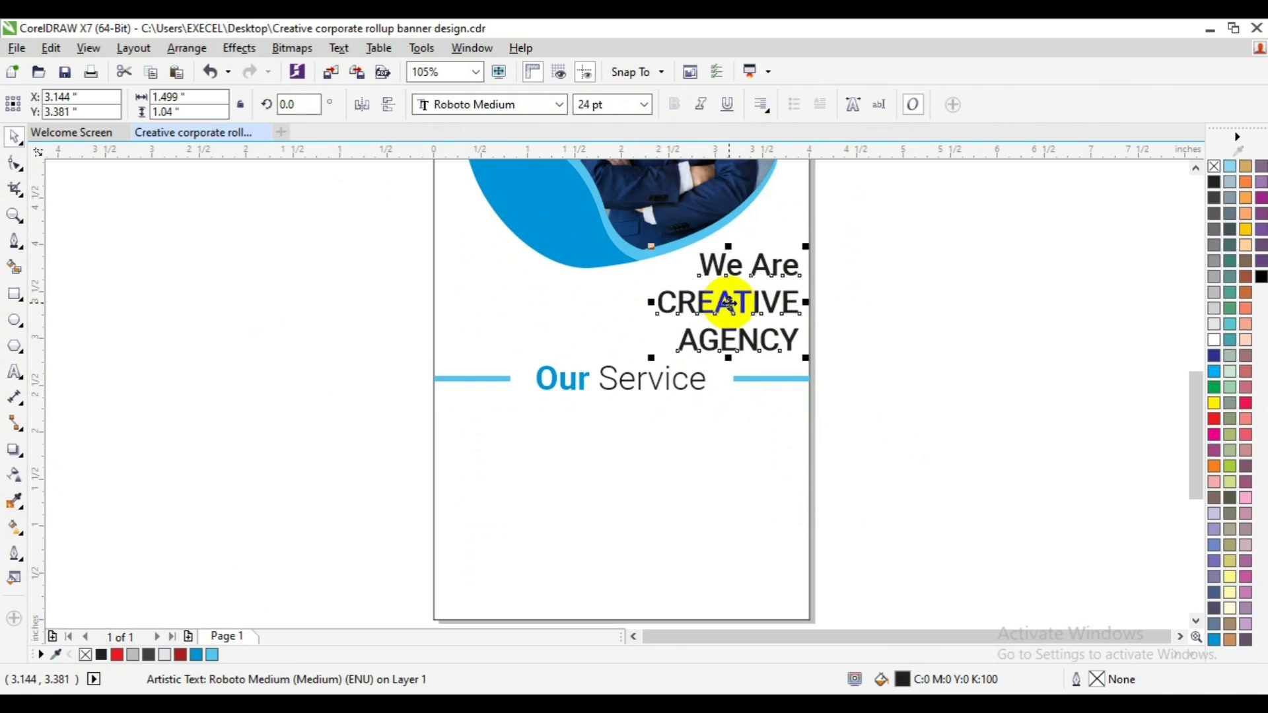
pyautogui.click(476, 378)
pyautogui.press('Down')
pyautogui.press('Down')
pyautogui.click(753, 295)
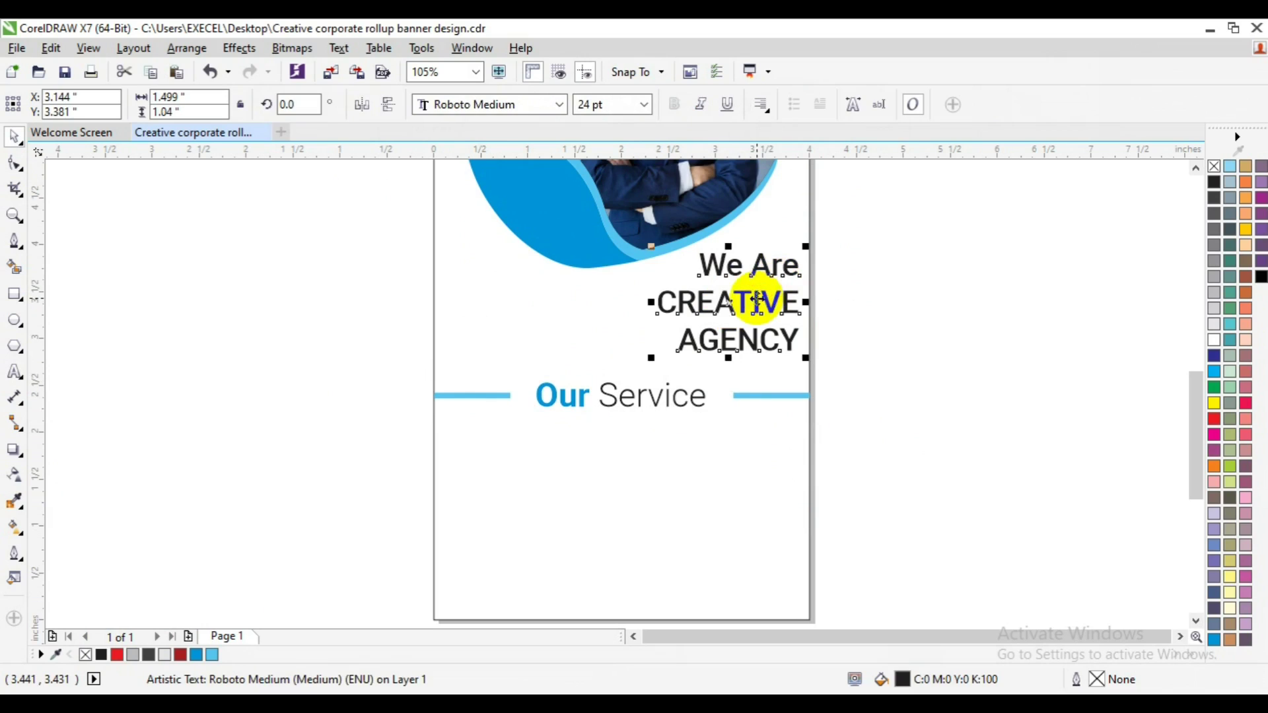
pyautogui.moveTo(753, 296); pyautogui.dragTo(753, 300)
pyautogui.click(14, 294)
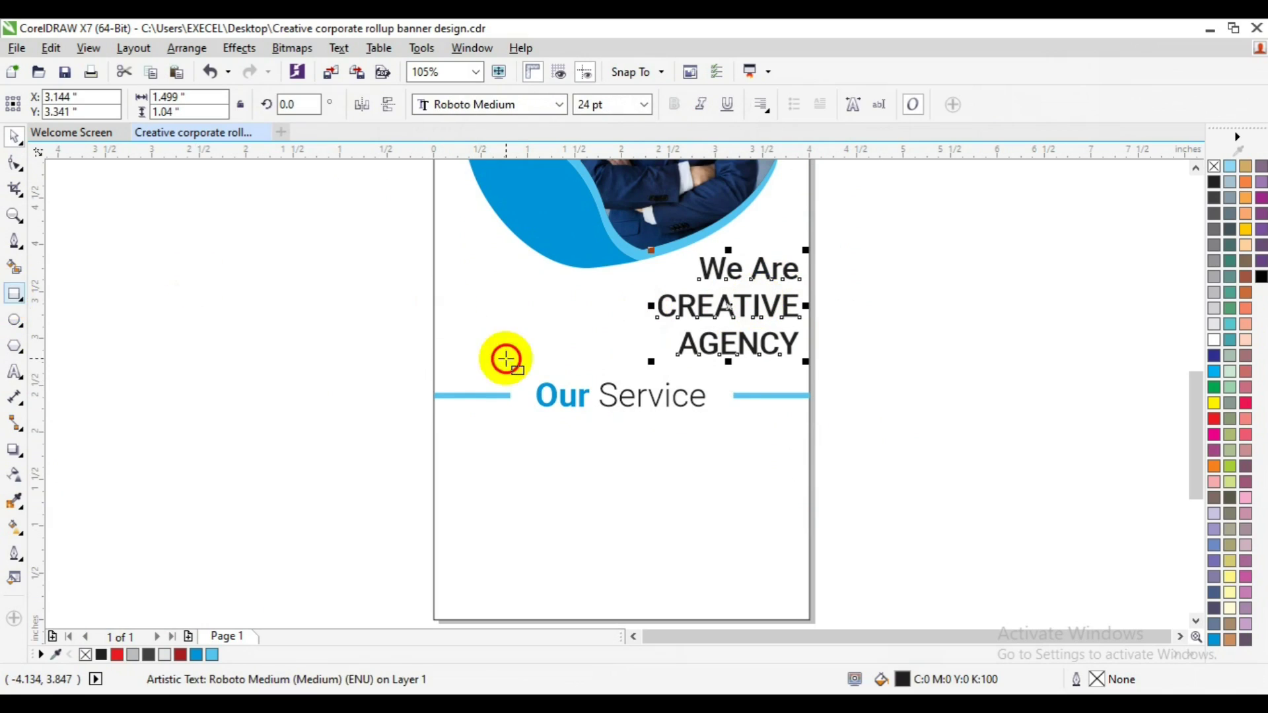
# Draw a thin rectangle around 'CREATIVE' and pull its right edge to the word's end
pyautogui.moveTo(652, 293); pyautogui.dragTo(799, 318)
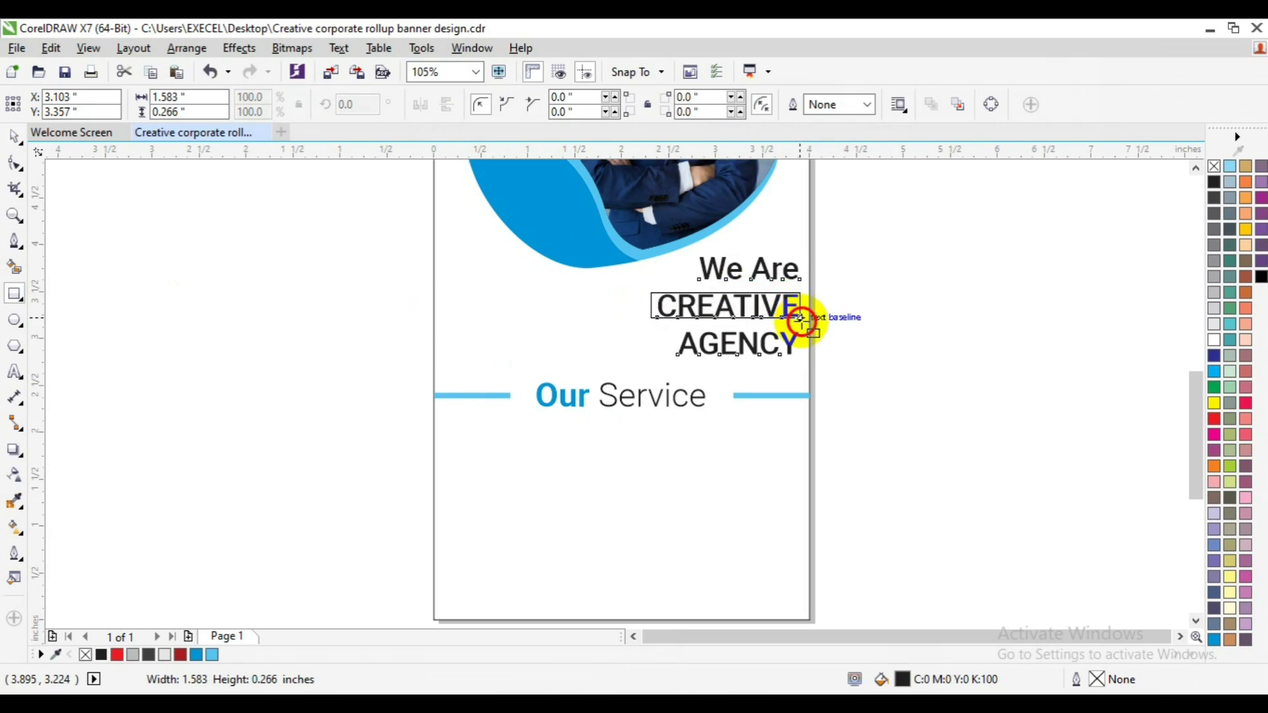
pyautogui.moveTo(800, 319); pyautogui.dragTo(811, 324)
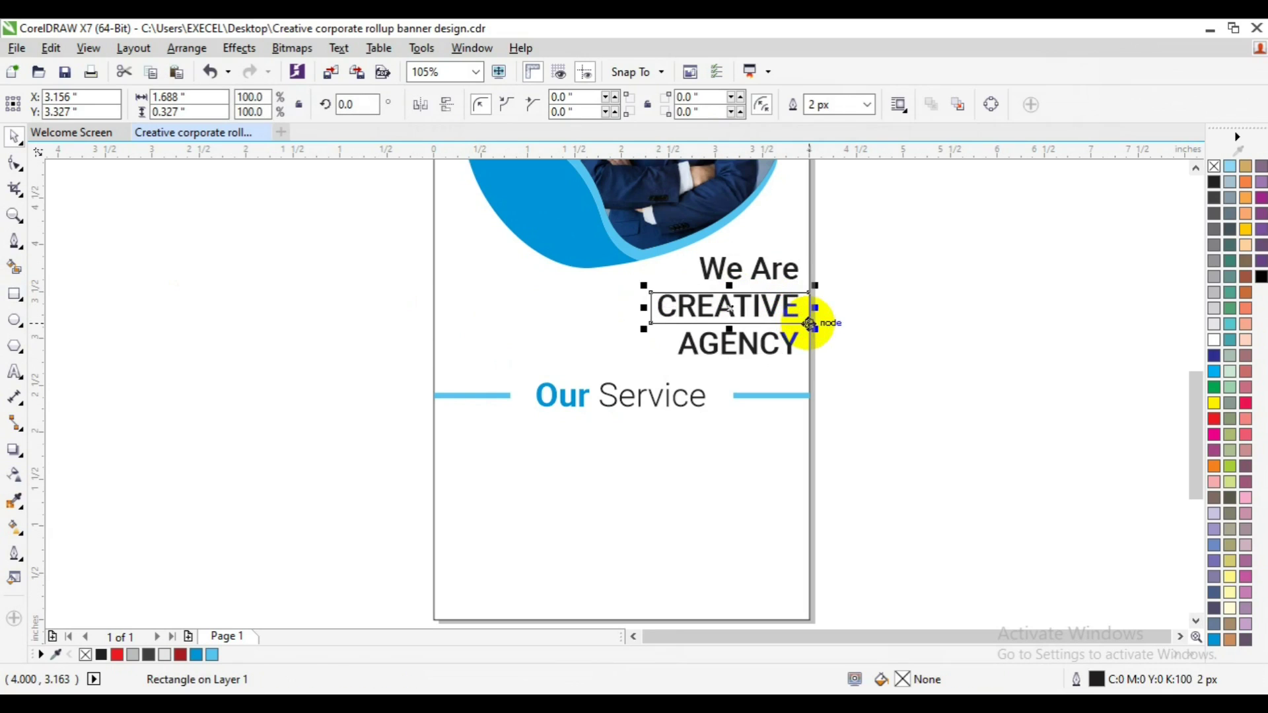
pyautogui.click(772, 271)
pyautogui.click(730, 302)
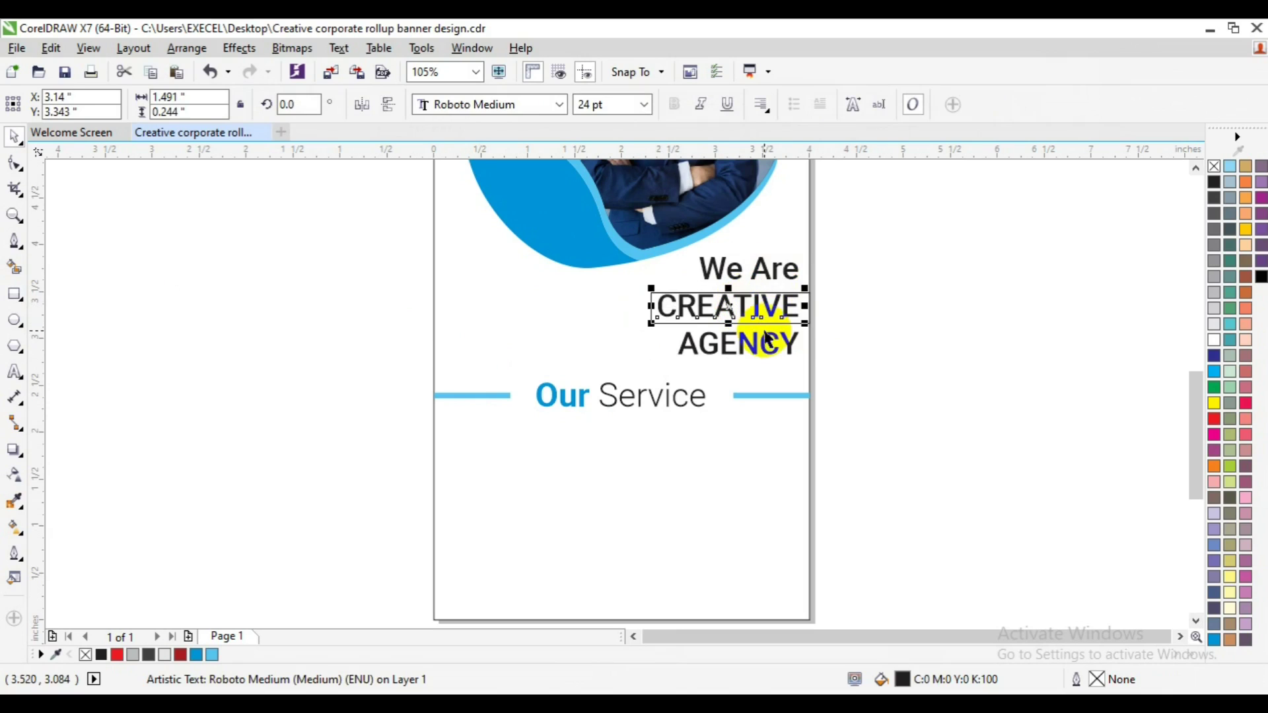
pyautogui.keyDown('shift'); pyautogui.click(766, 324); pyautogui.keyUp('shift')
pyautogui.click(848, 305)
pyautogui.click(653, 311)
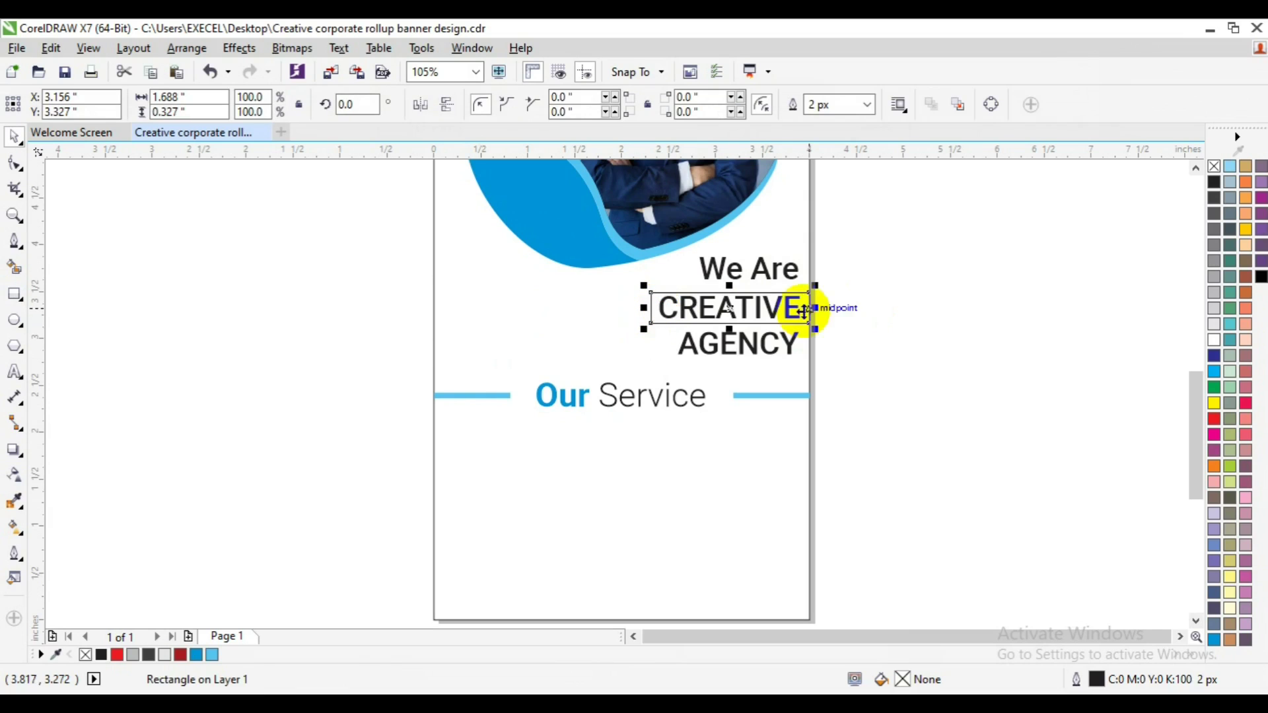
pyautogui.moveTo(815, 307); pyautogui.dragTo(801, 308)
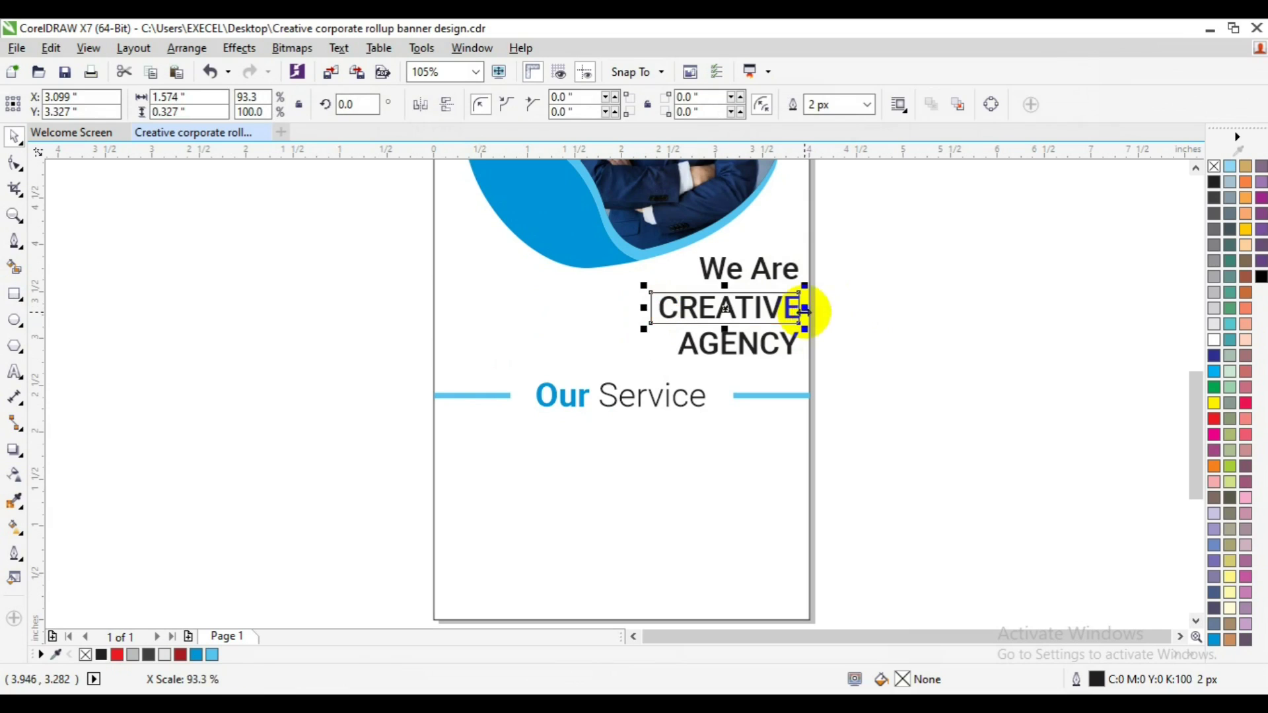
pyautogui.keyDown('shift'); pyautogui.click(771, 310); pyautogui.keyUp('shift')
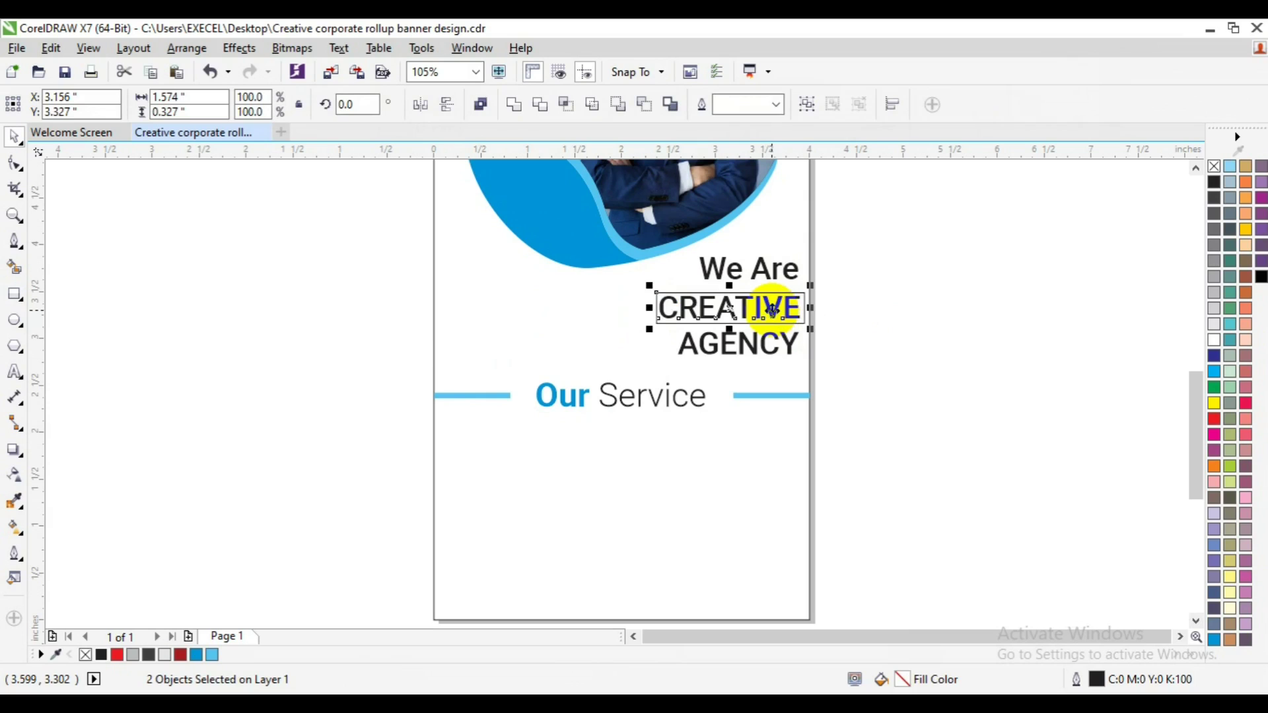
pyautogui.click(886, 323)
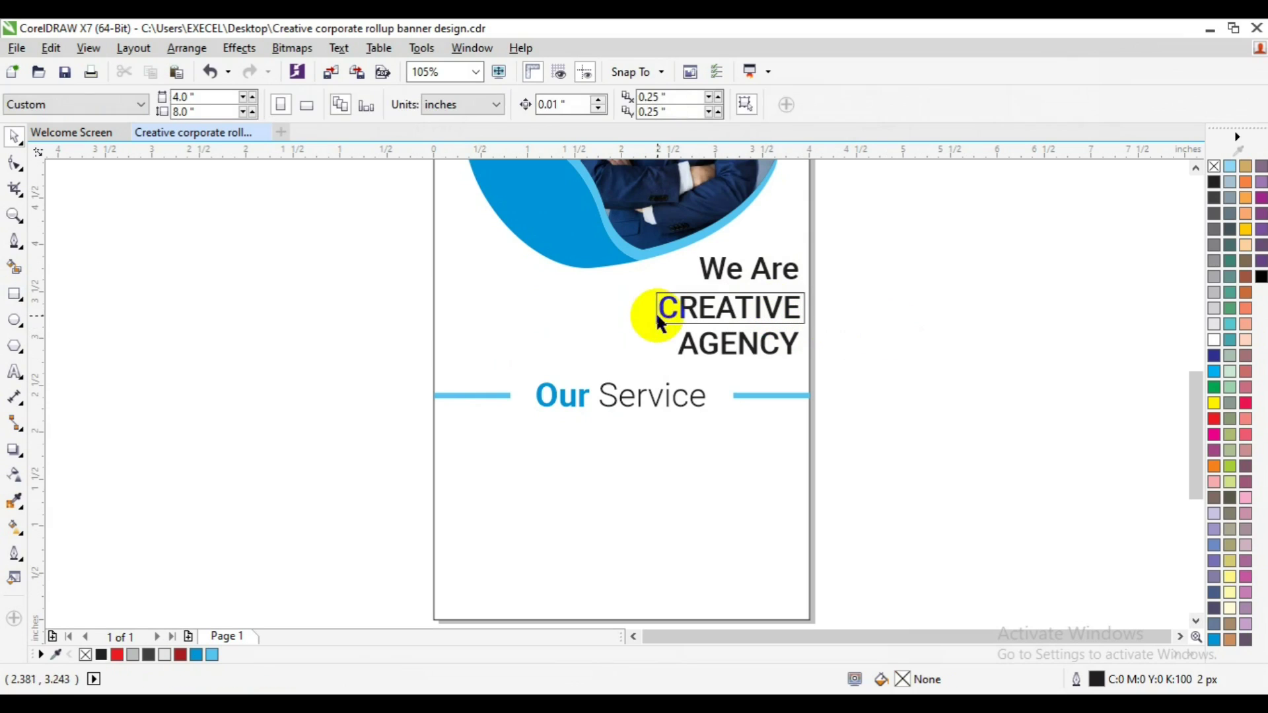
pyautogui.click(655, 311)
pyautogui.click(13, 530)
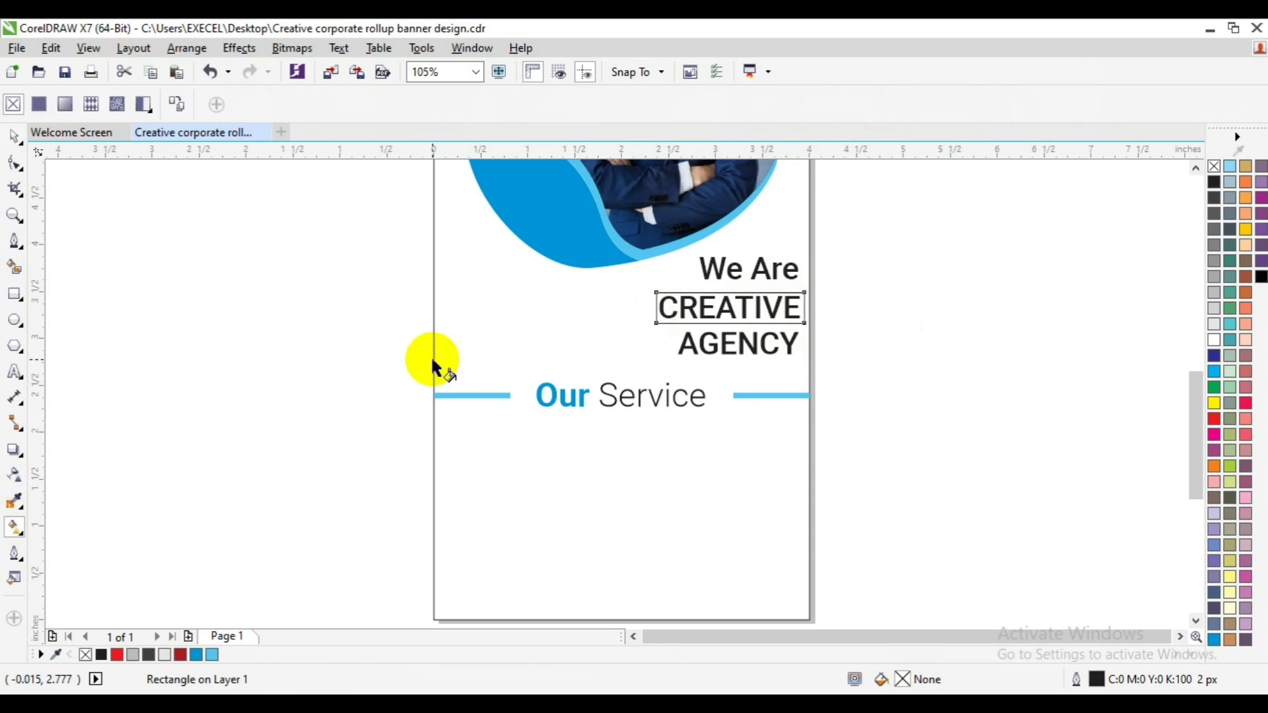
# Apply a fountain fill running from the photo's darker blue to its light blue
pyautogui.click(68, 105)
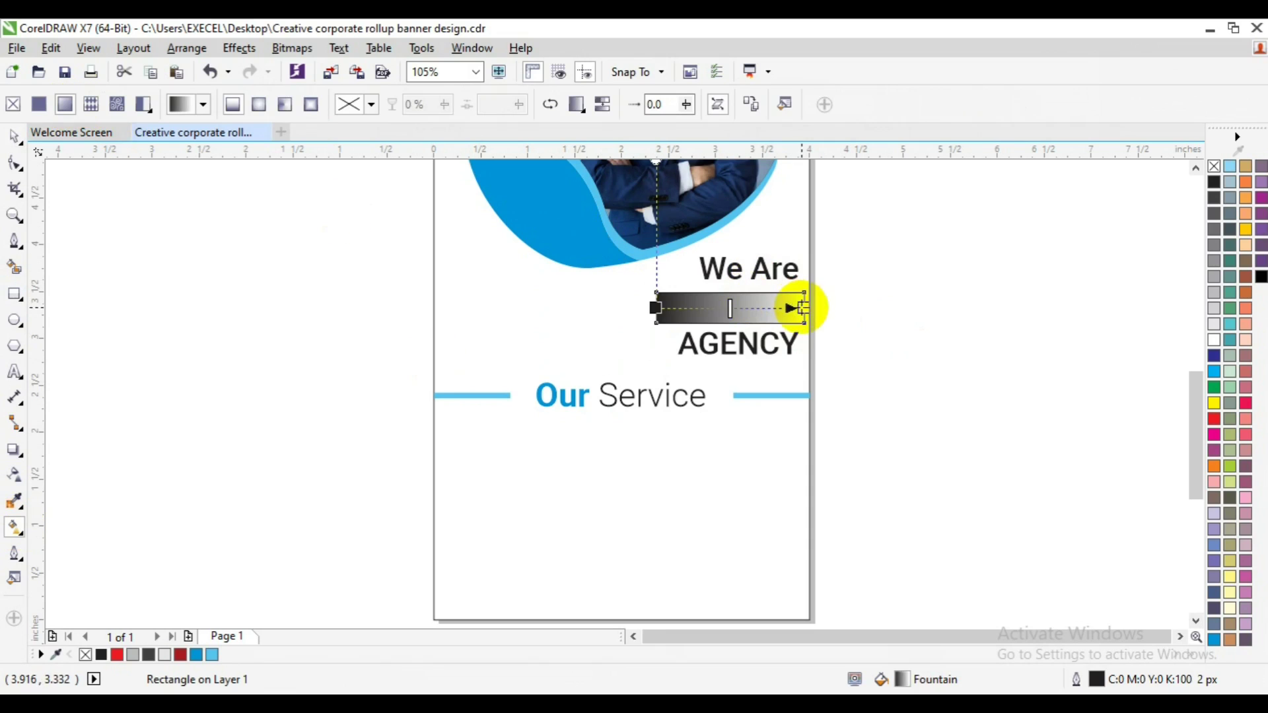
pyautogui.click(801, 308)
pyautogui.click(771, 337)
pyautogui.click(810, 377)
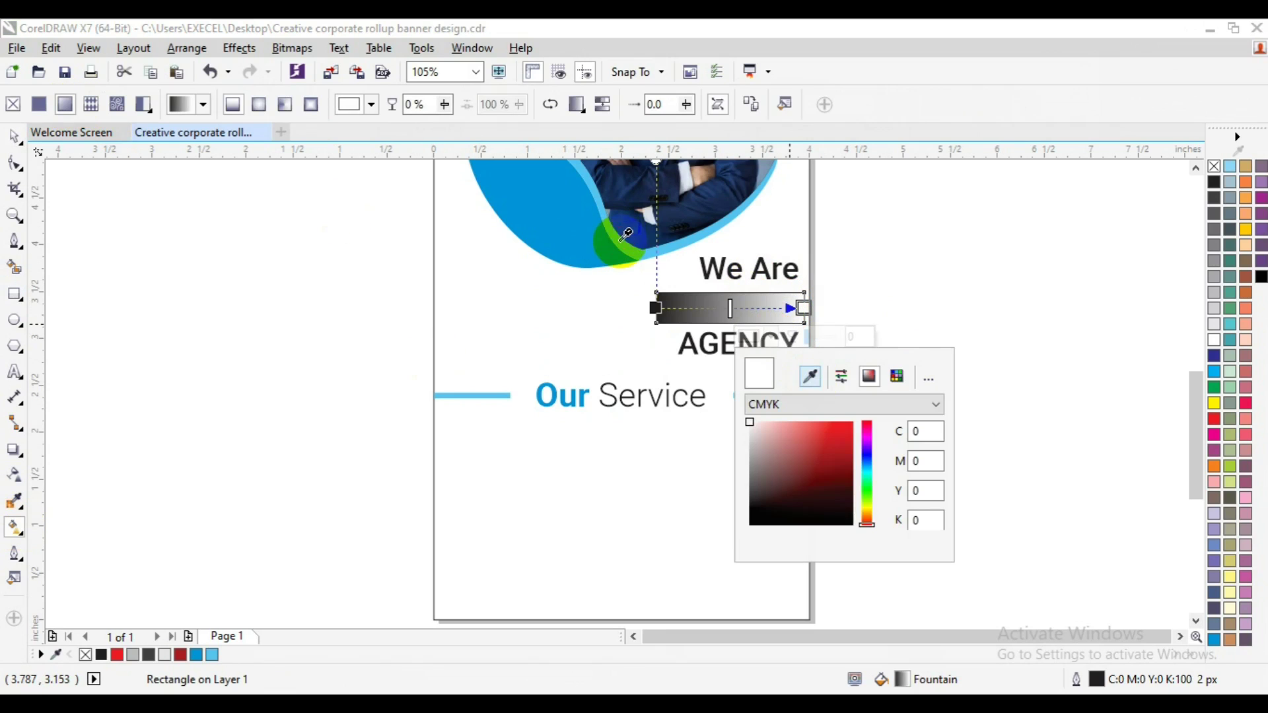
pyautogui.click(662, 254)
pyautogui.click(655, 308)
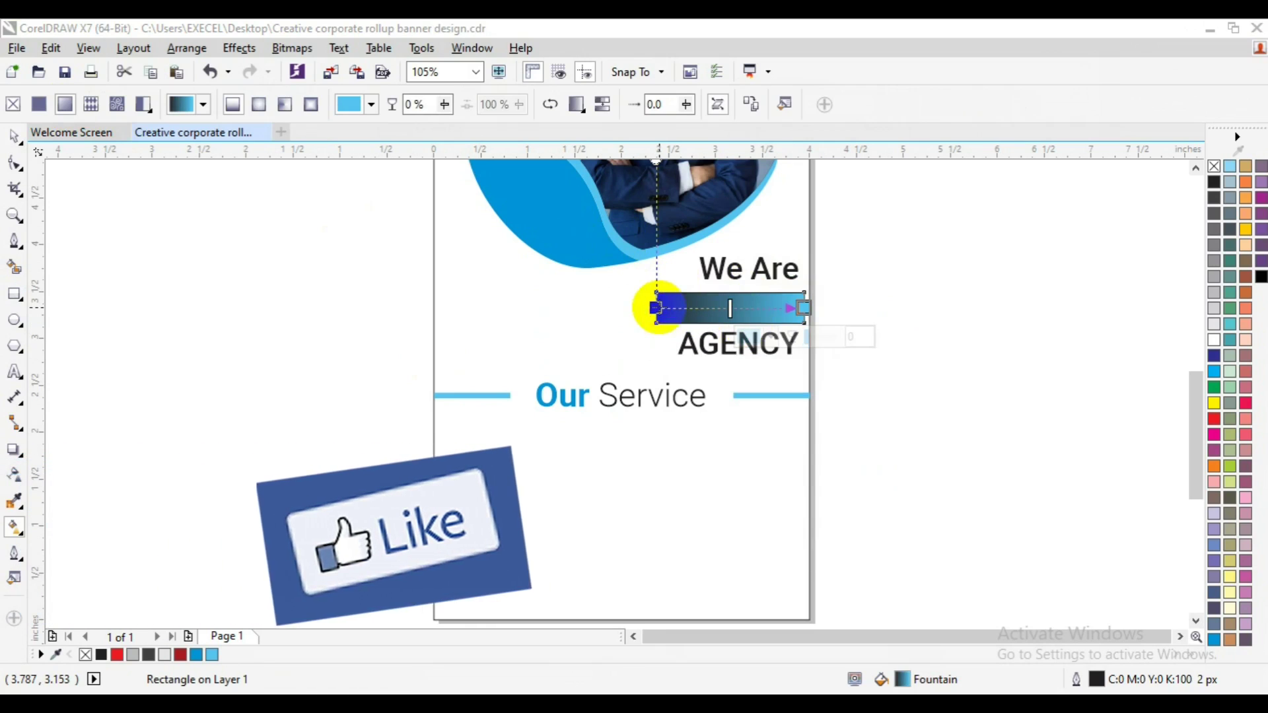
pyautogui.click(623, 336)
pyautogui.click(662, 376)
pyautogui.click(561, 229)
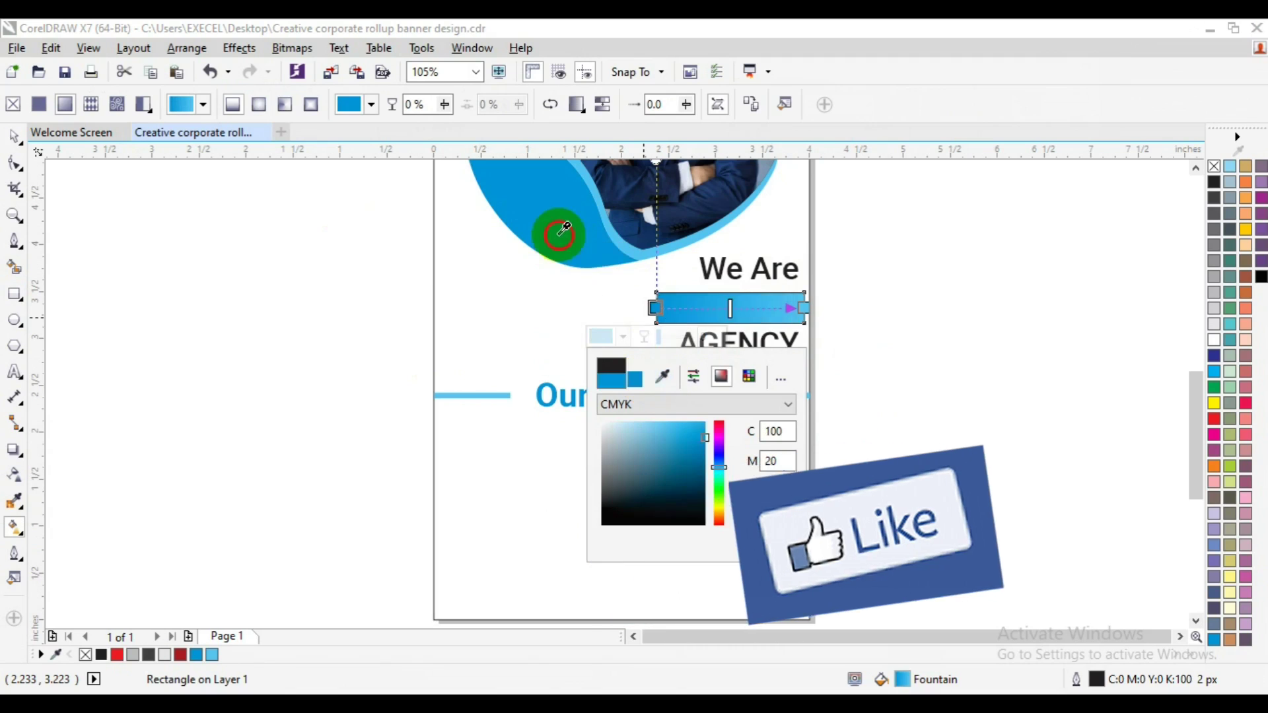
pyautogui.click(727, 289)
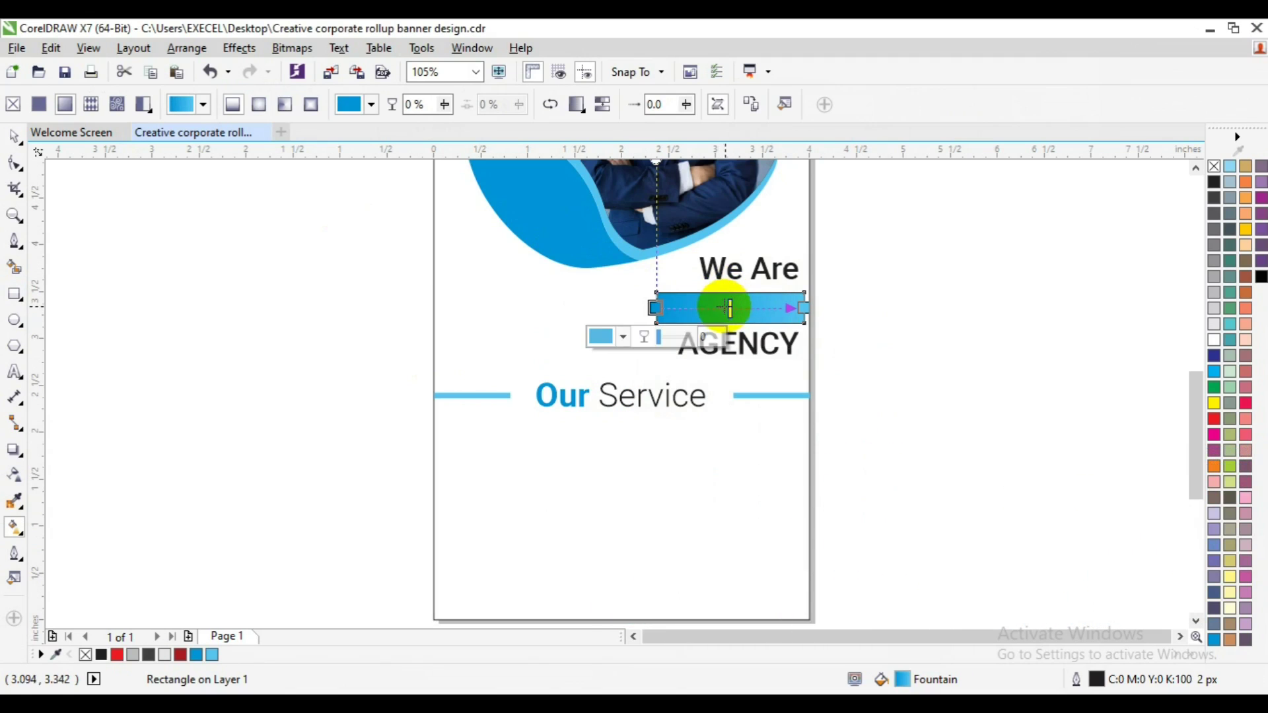
# Adjust the gradient's midpoint and remove the rectangle's outline
pyautogui.click(727, 308)
pyautogui.click(724, 308)
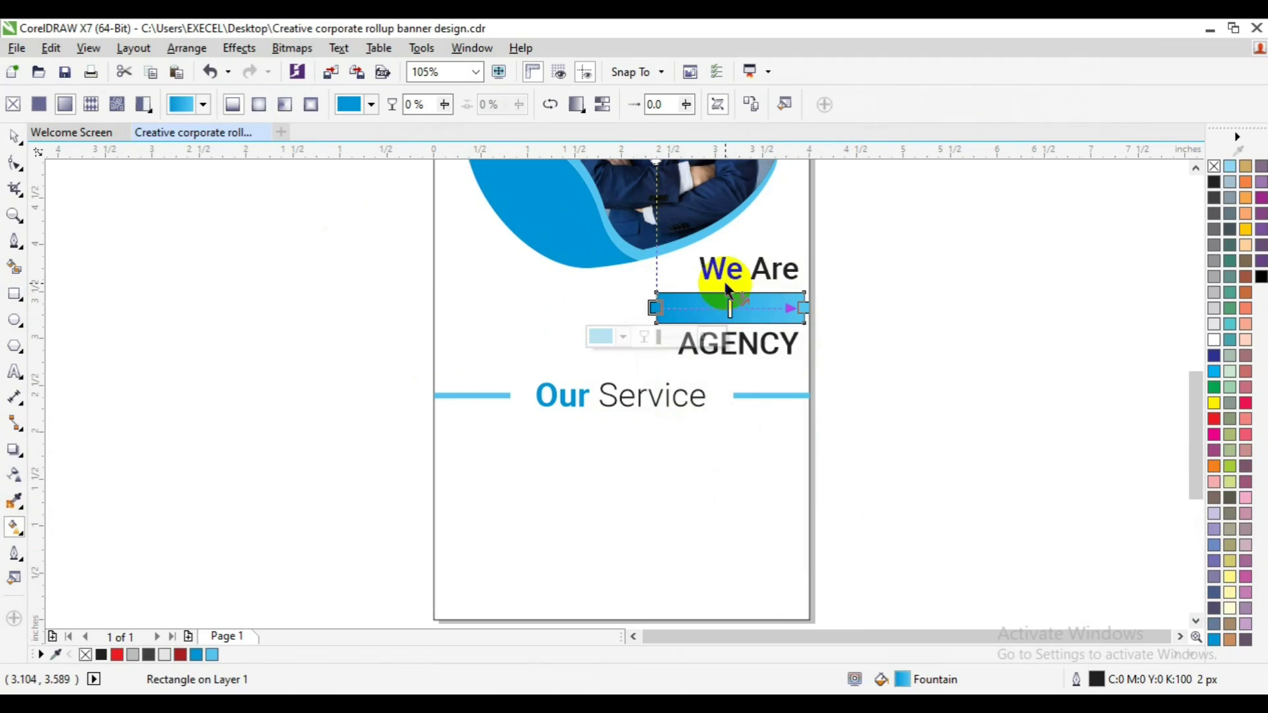
pyautogui.click(14, 137)
pyautogui.rightClick(1214, 165)
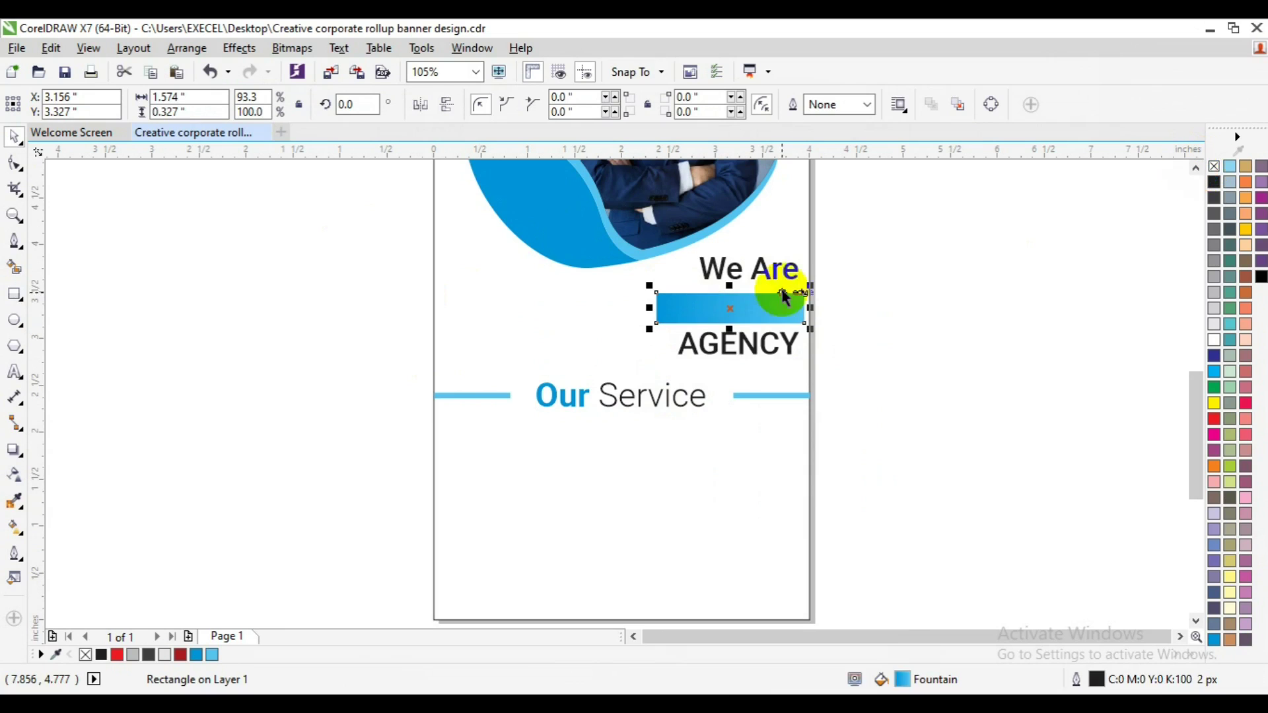
# Send the blue bar behind CREATIVE and group the bar with the text
pyautogui.rightClick(727, 307)
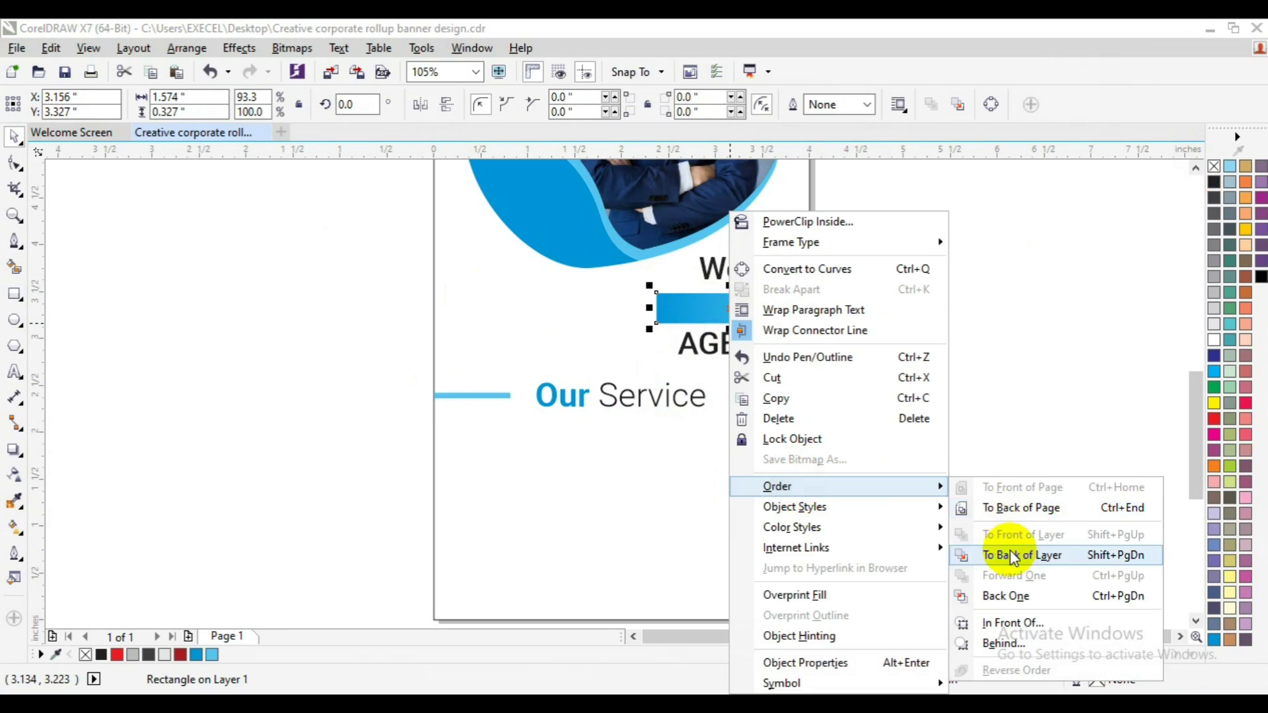
pyautogui.moveTo(777, 486)
pyautogui.click(1012, 549)
pyautogui.click(847, 389)
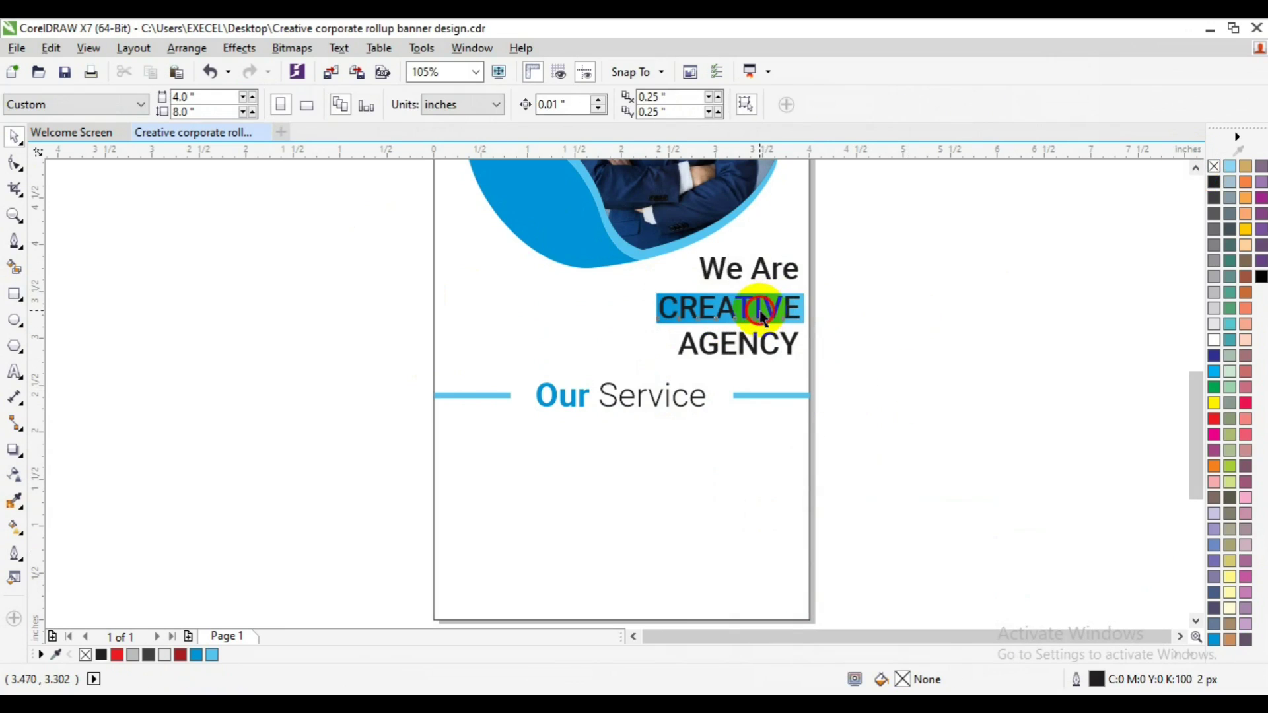
pyautogui.click(760, 311)
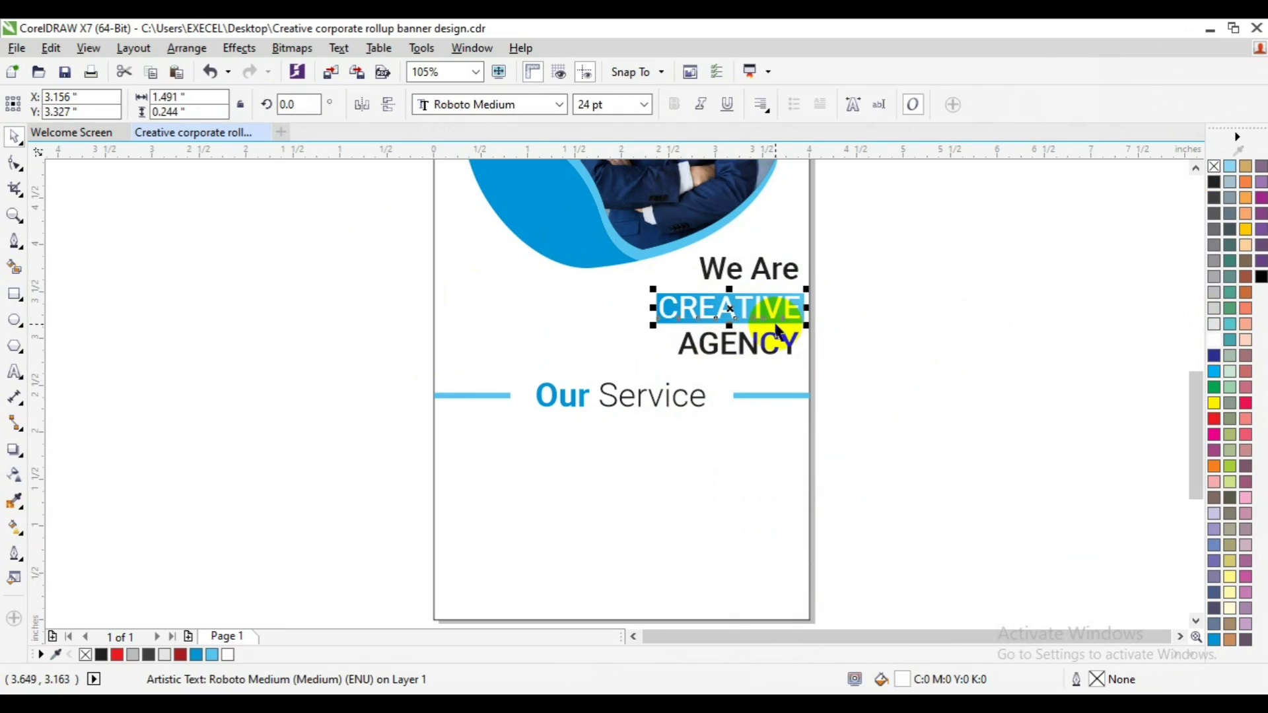
pyautogui.keyDown('shift'); pyautogui.click(669, 322); pyautogui.keyUp('shift')
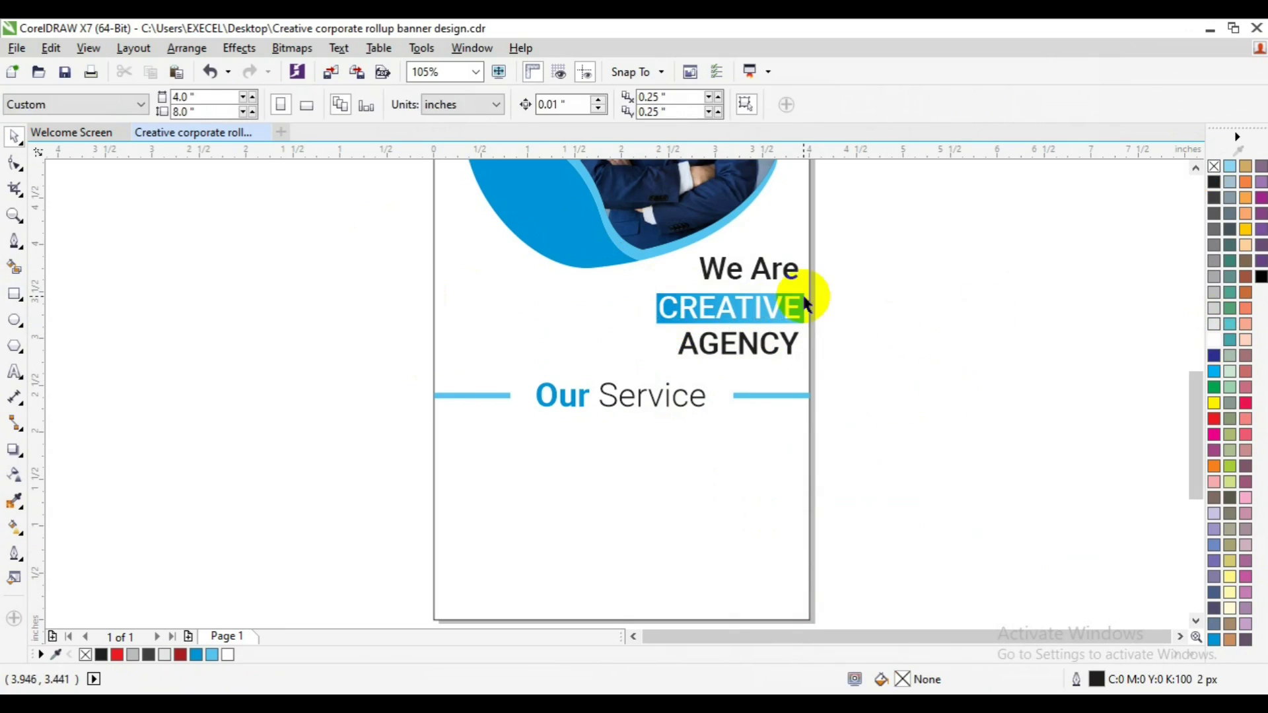
pyautogui.click(786, 309)
pyautogui.keyDown('shift'); pyautogui.click(777, 308); pyautogui.keyUp('shift')
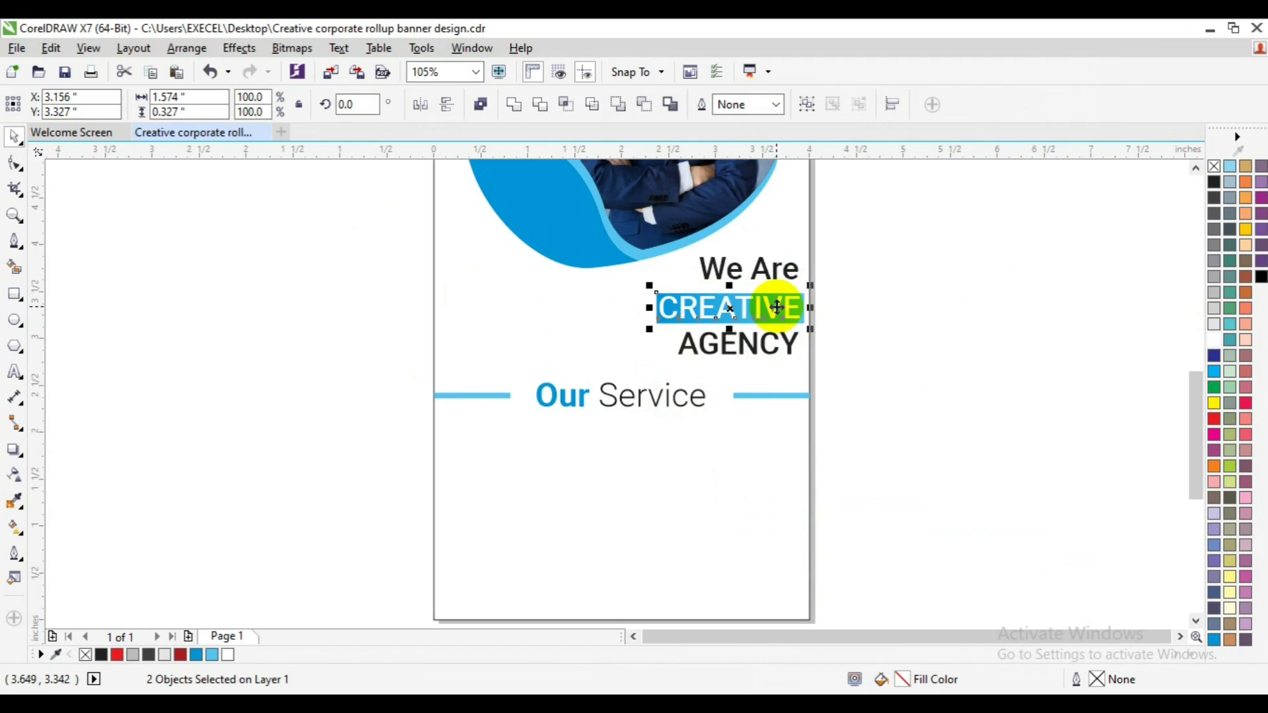
pyautogui.hotkey('ctrl', 'g')
# Right-align We Are with the CREATIVE/AGENCY heading group
pyautogui.keyDown('shift'); pyautogui.click(770, 273); pyautogui.keyUp('shift')
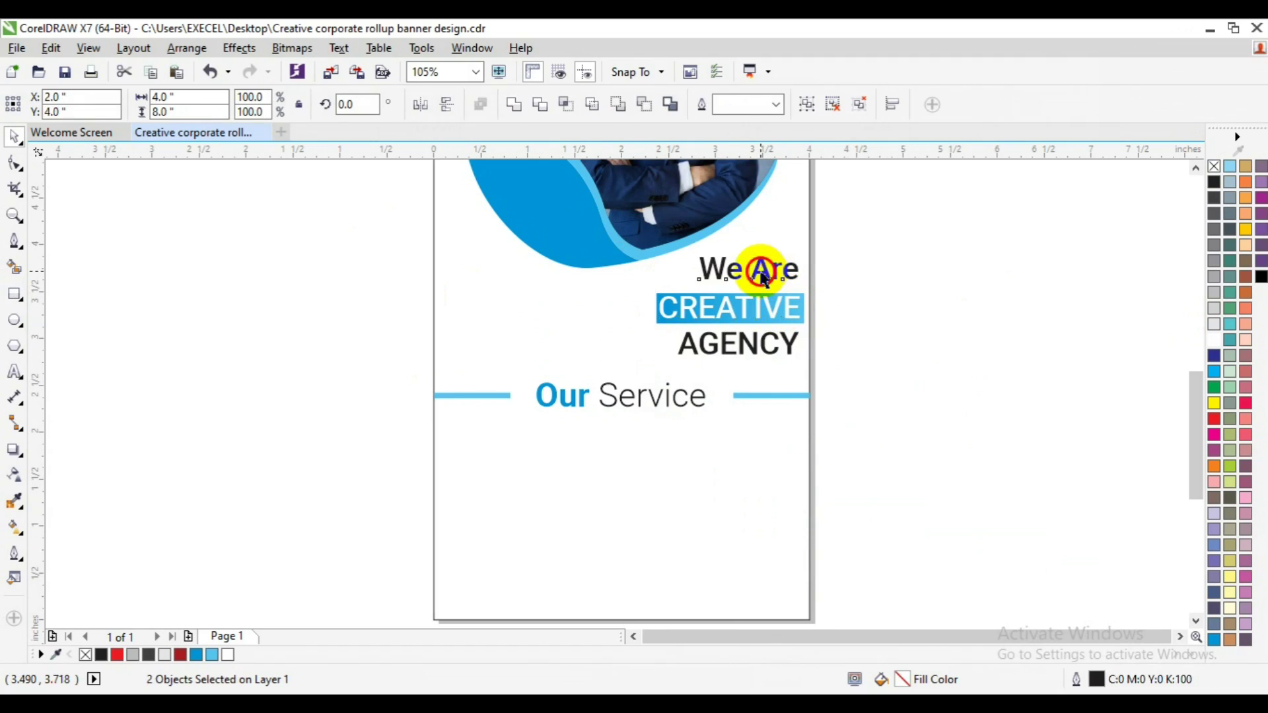
pyautogui.keyDown('shift'); pyautogui.click(756, 305); pyautogui.keyUp('shift')
pyautogui.press('l')
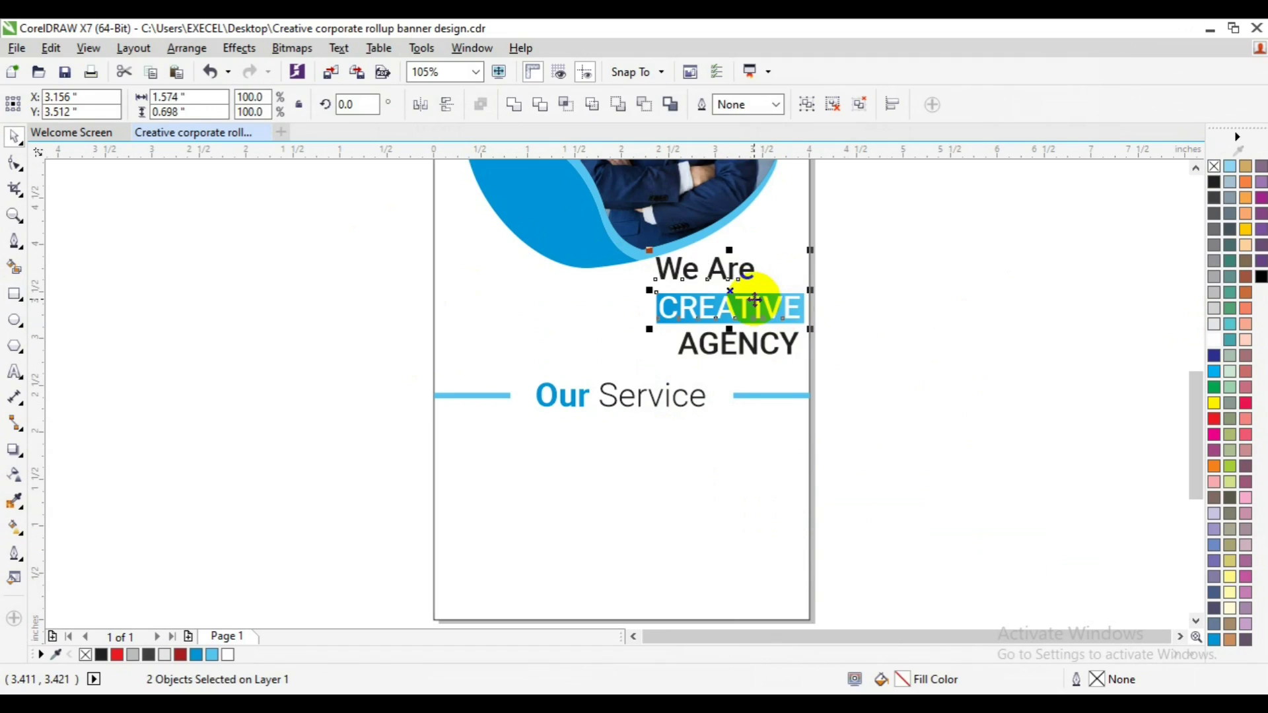
pyautogui.press('r')
pyautogui.keyDown('shift'); pyautogui.click(750, 344); pyautogui.keyUp('shift')
pyautogui.press('r')
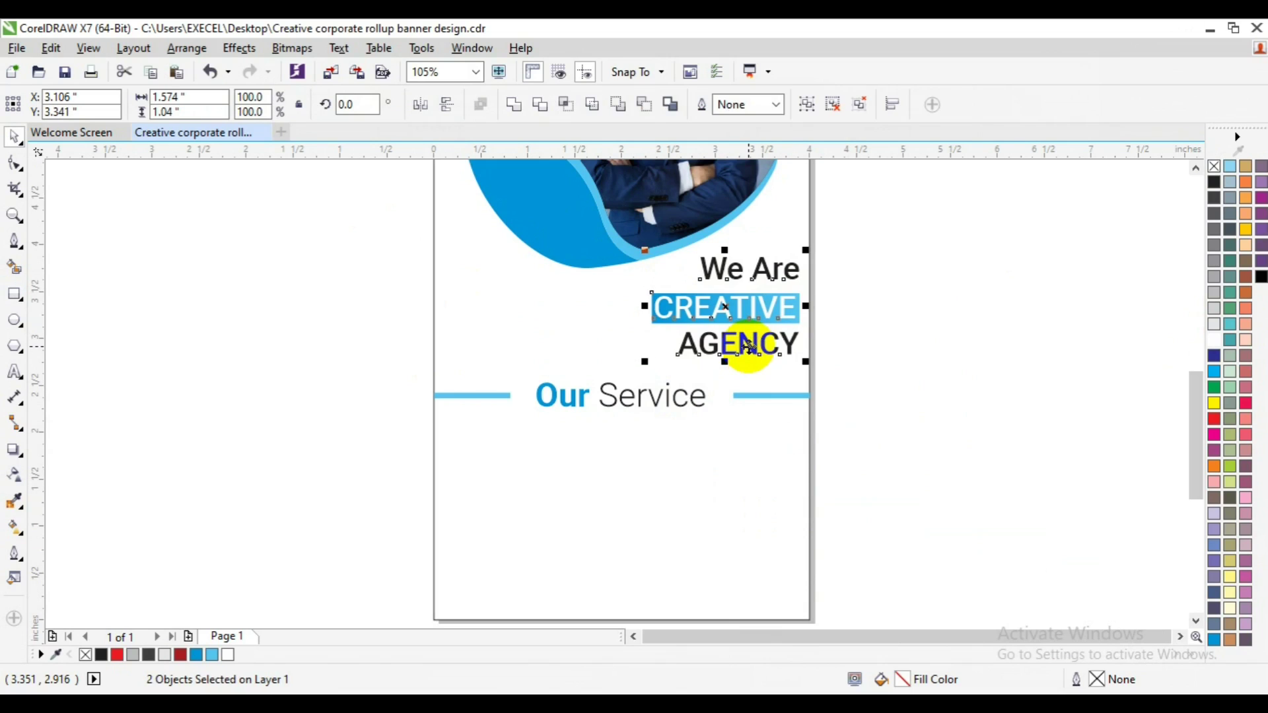
pyautogui.click(888, 327)
# Set the We Are text in Roboto Light and zoom out to the whole banner
pyautogui.click(14, 371)
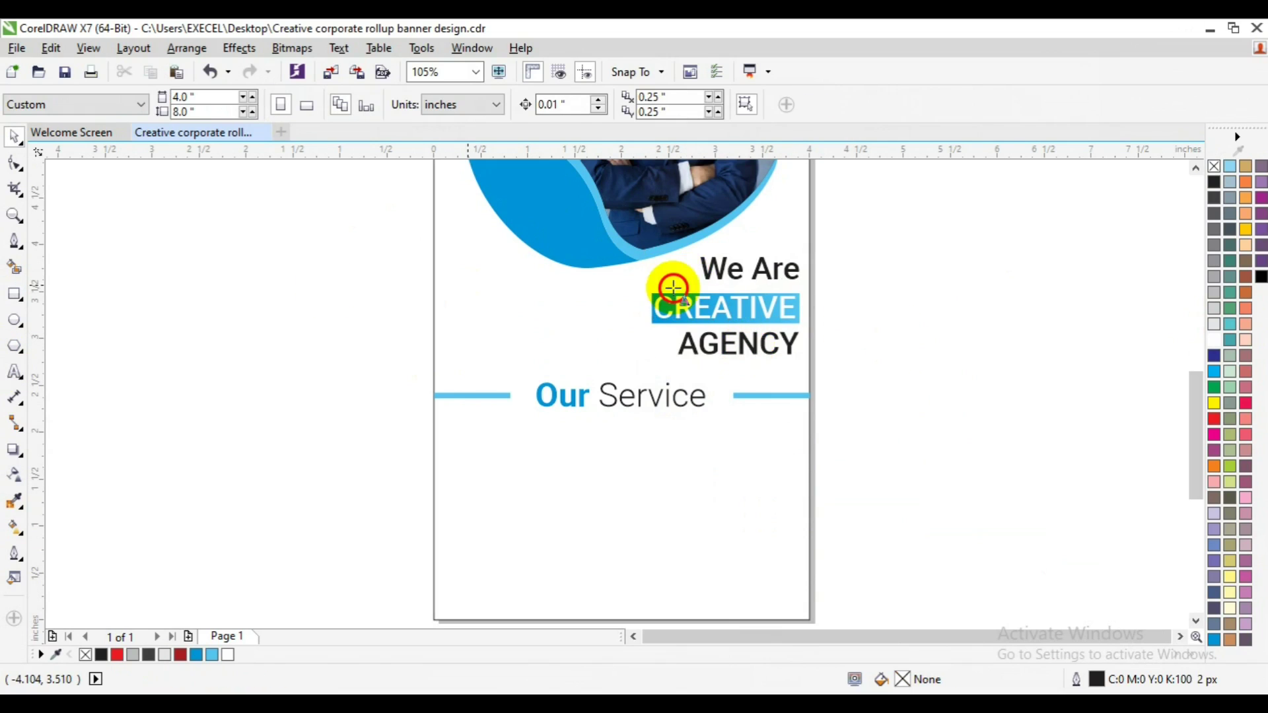
pyautogui.click(705, 266)
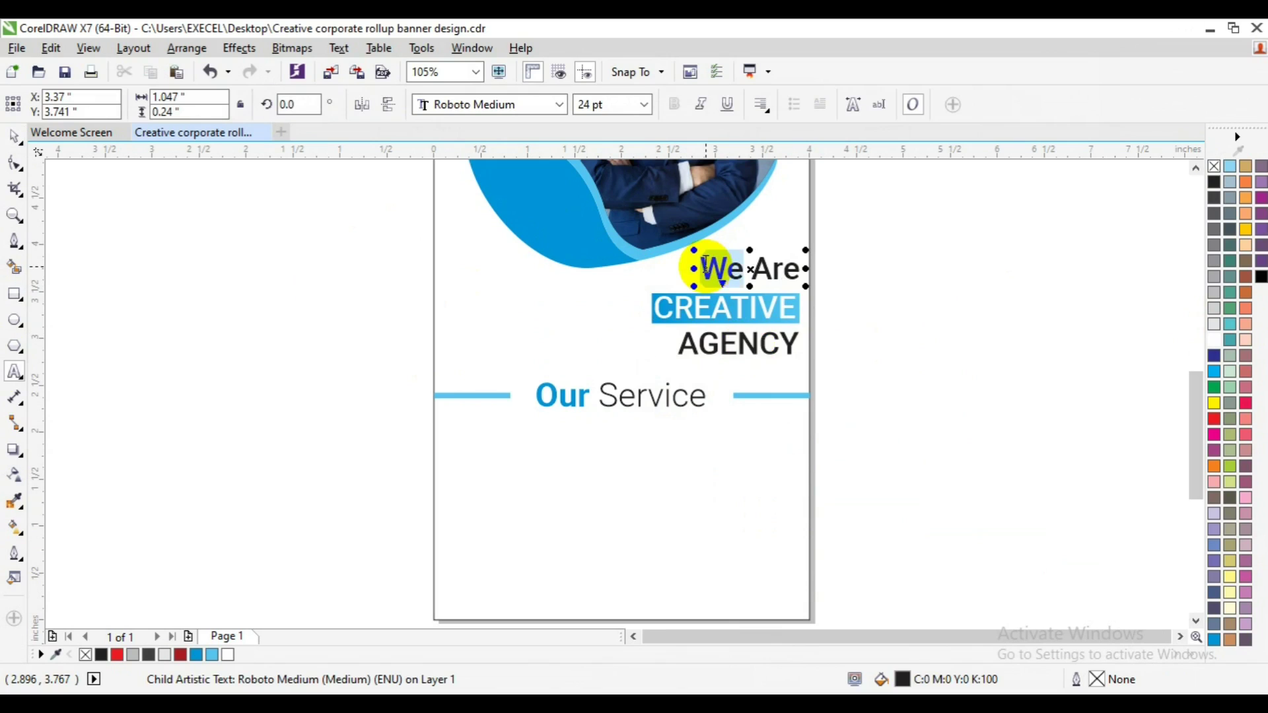
pyautogui.click(558, 104)
pyautogui.moveTo(489, 128)
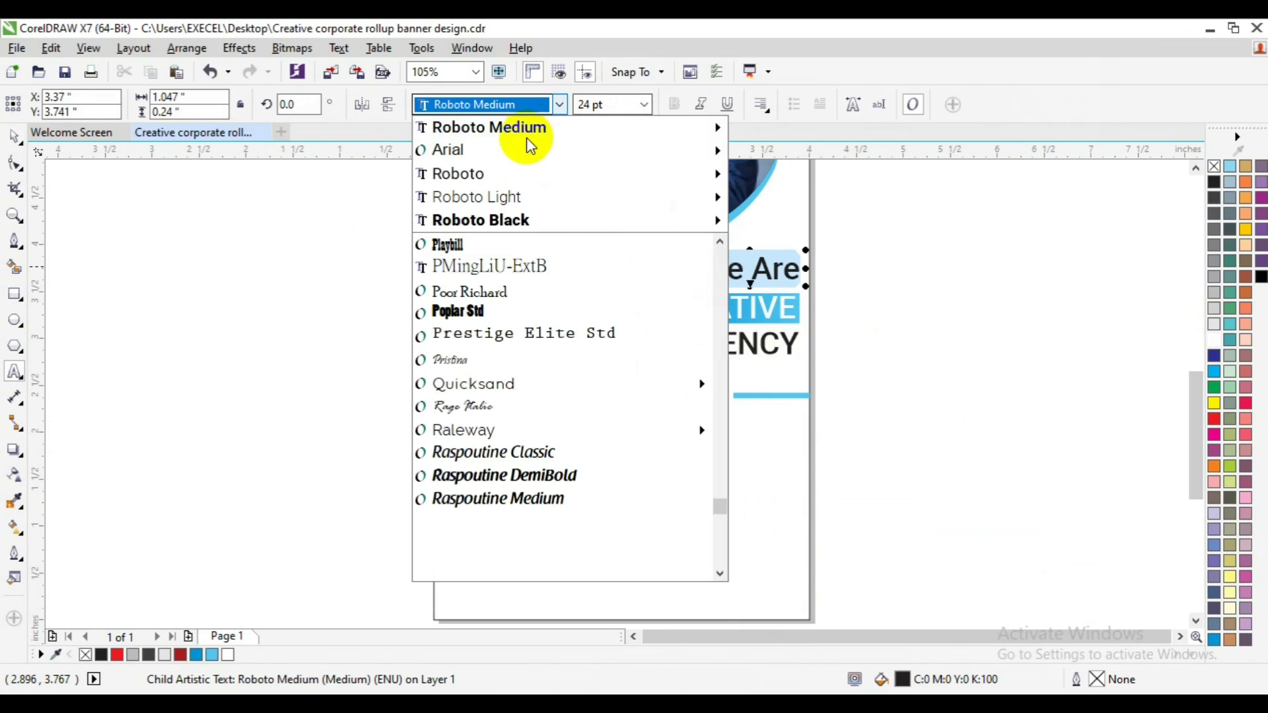
pyautogui.click(833, 211)
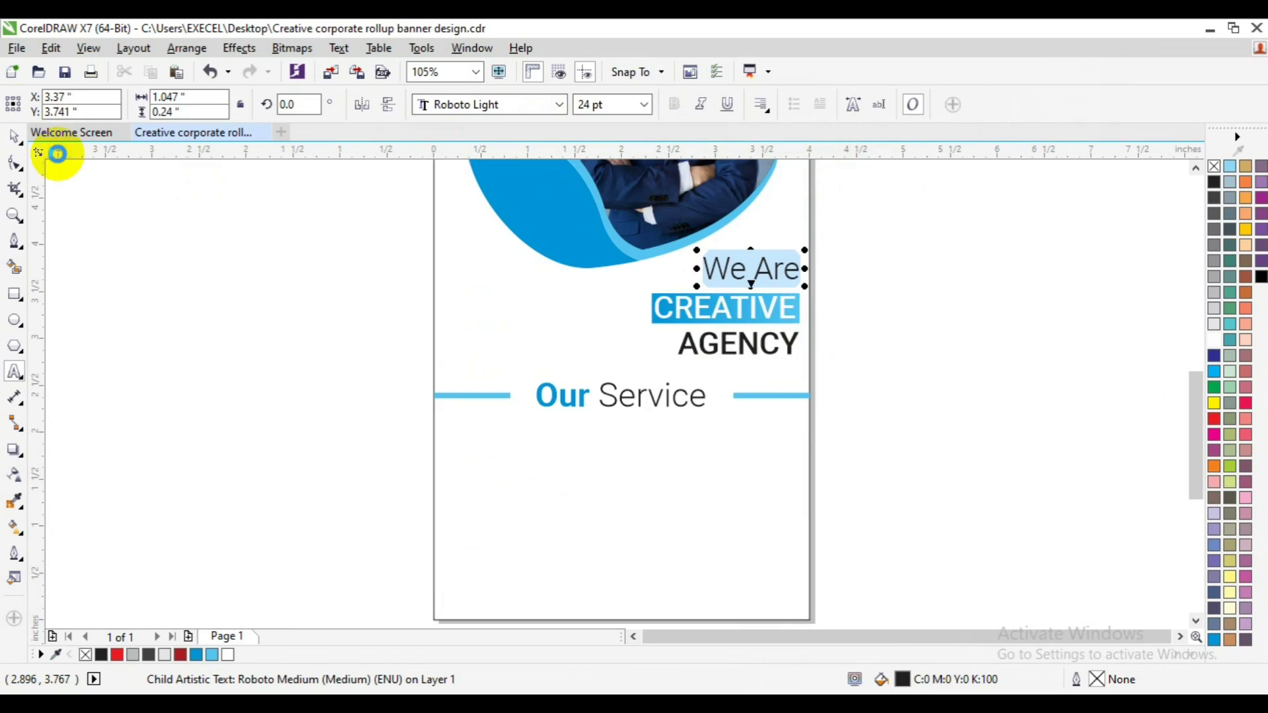
pyautogui.click(14, 136)
pyautogui.click(58, 237)
pyautogui.click(14, 215)
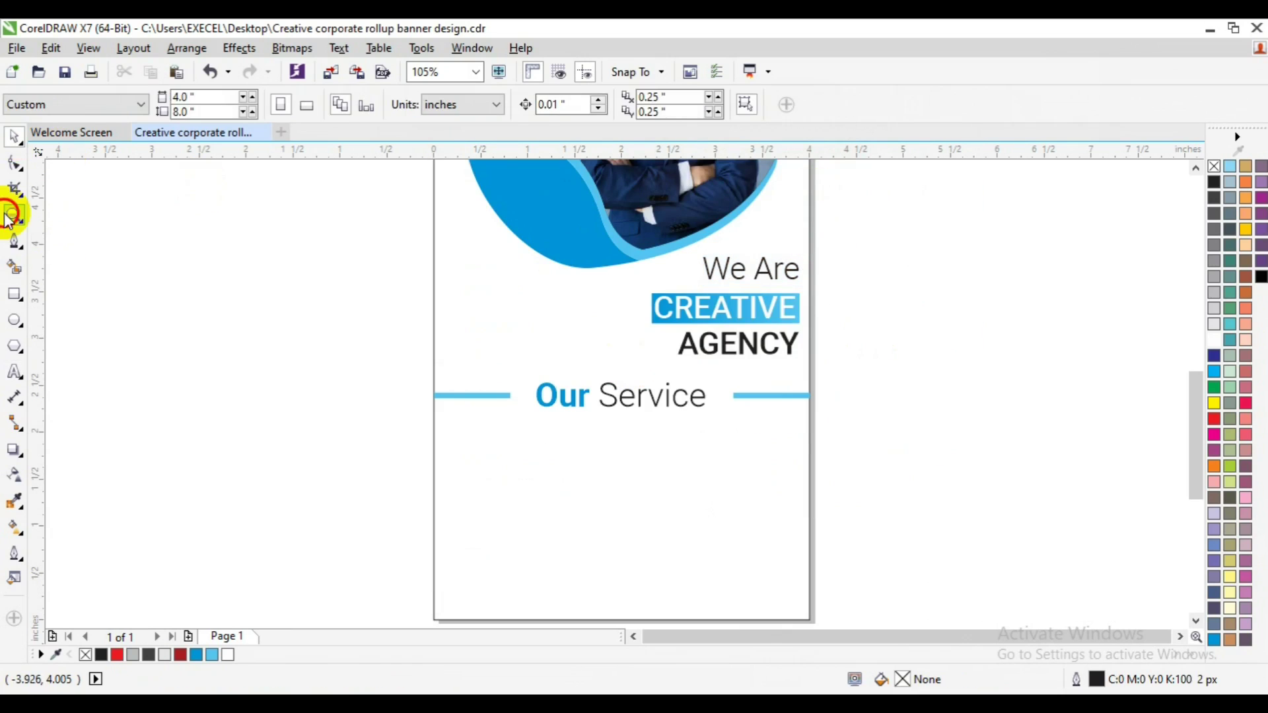
pyautogui.click(136, 107)
pyautogui.press('space')
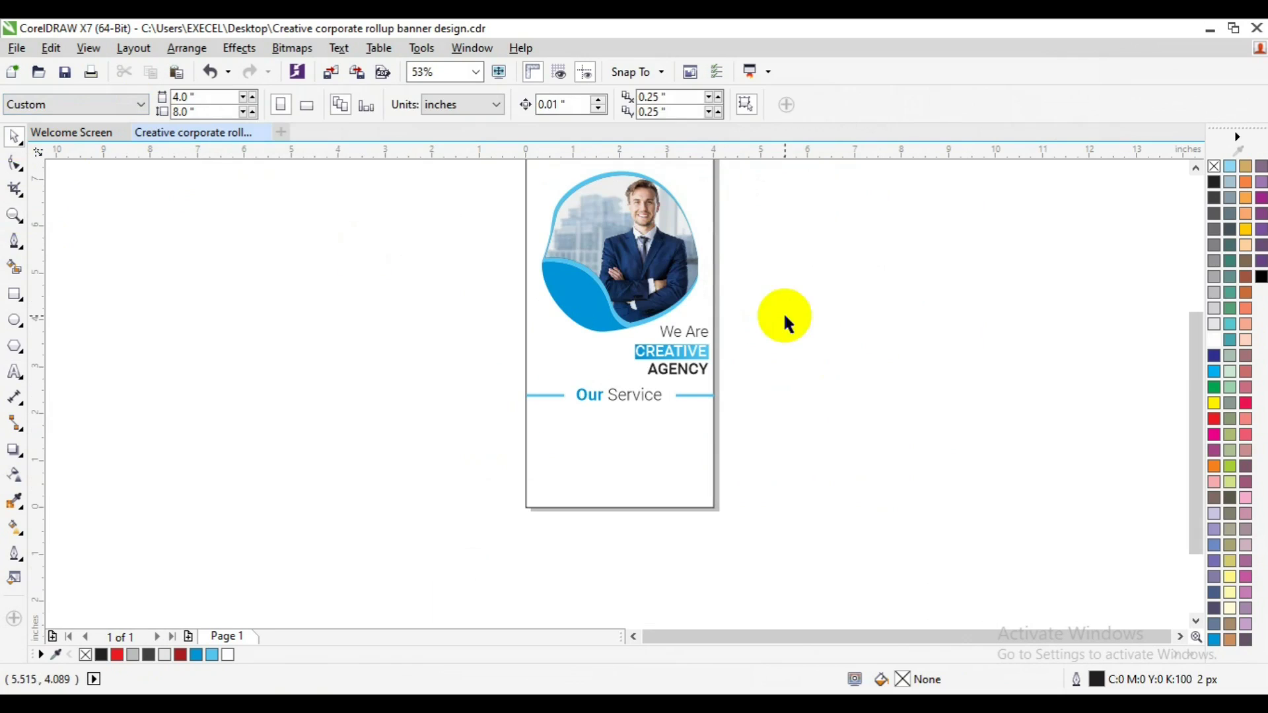
# Group the We Are / CREATIVE / AGENCY heading and nudge it slightly right
pyautogui.moveTo(786, 287); pyautogui.dragTo(616, 399)
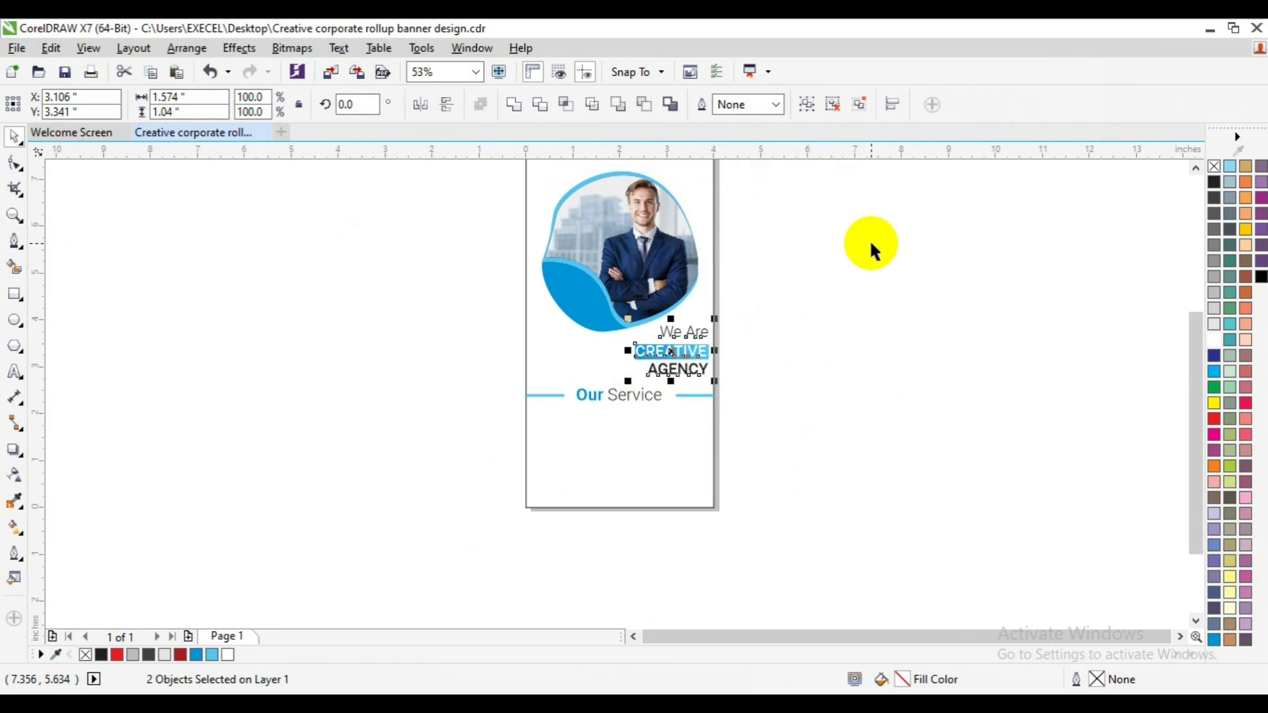
pyautogui.hotkey('ctrl', 'g')
pyautogui.press('Right')
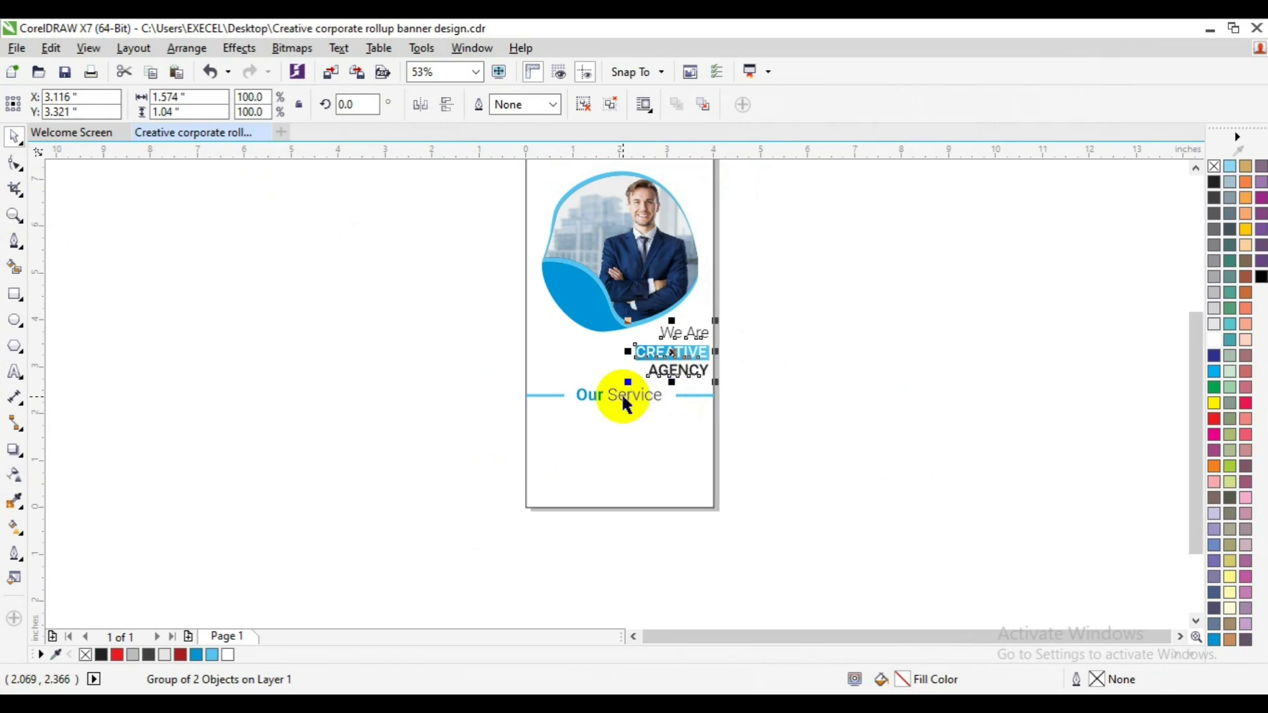
pyautogui.click(623, 397)
pyautogui.click(776, 467)
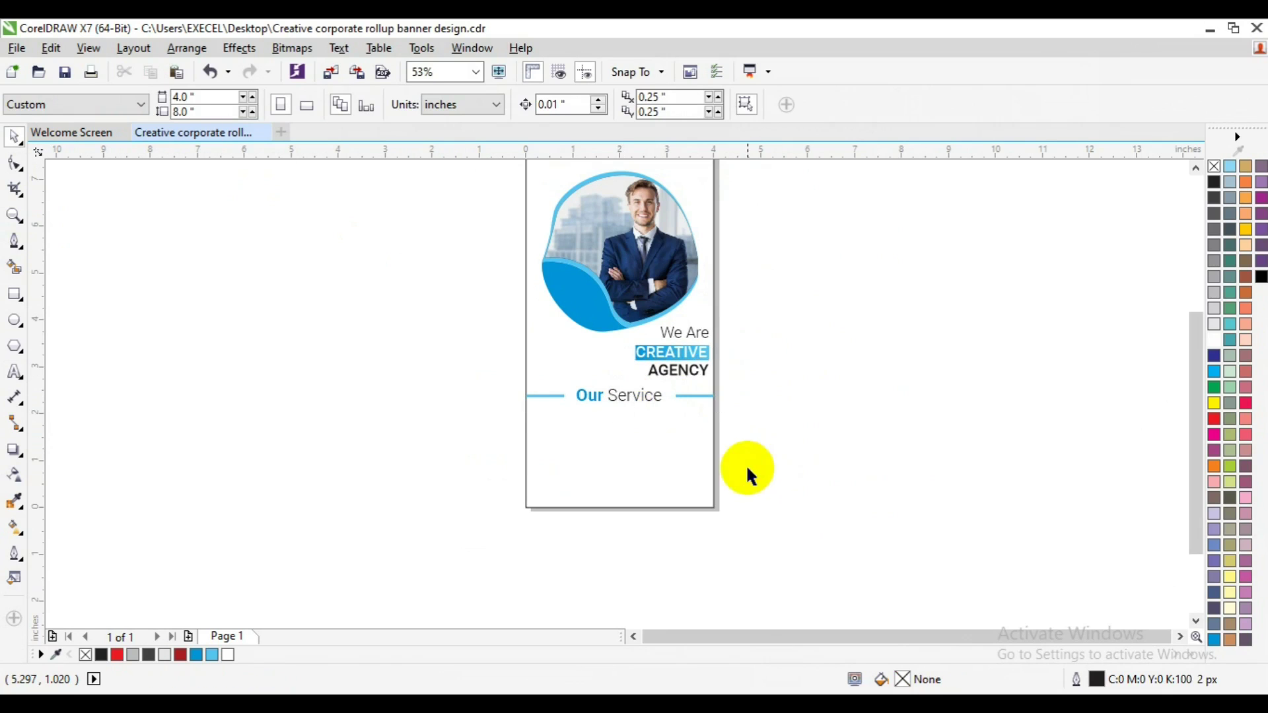
pyautogui.click(15, 218)
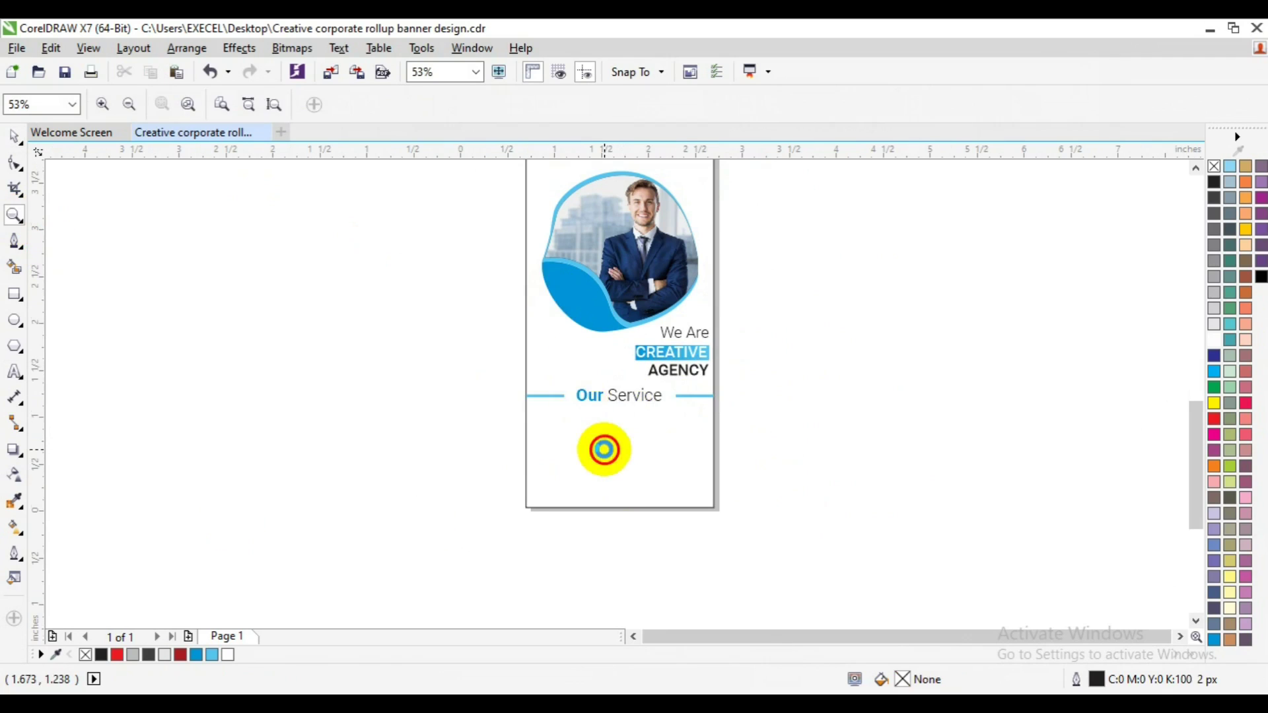
# Add a GRAPHICS DESIGN text line beside the page in Roboto
pyautogui.click(602, 447)
pyautogui.click(14, 372)
pyautogui.click(325, 373)
pyautogui.write('Gr')
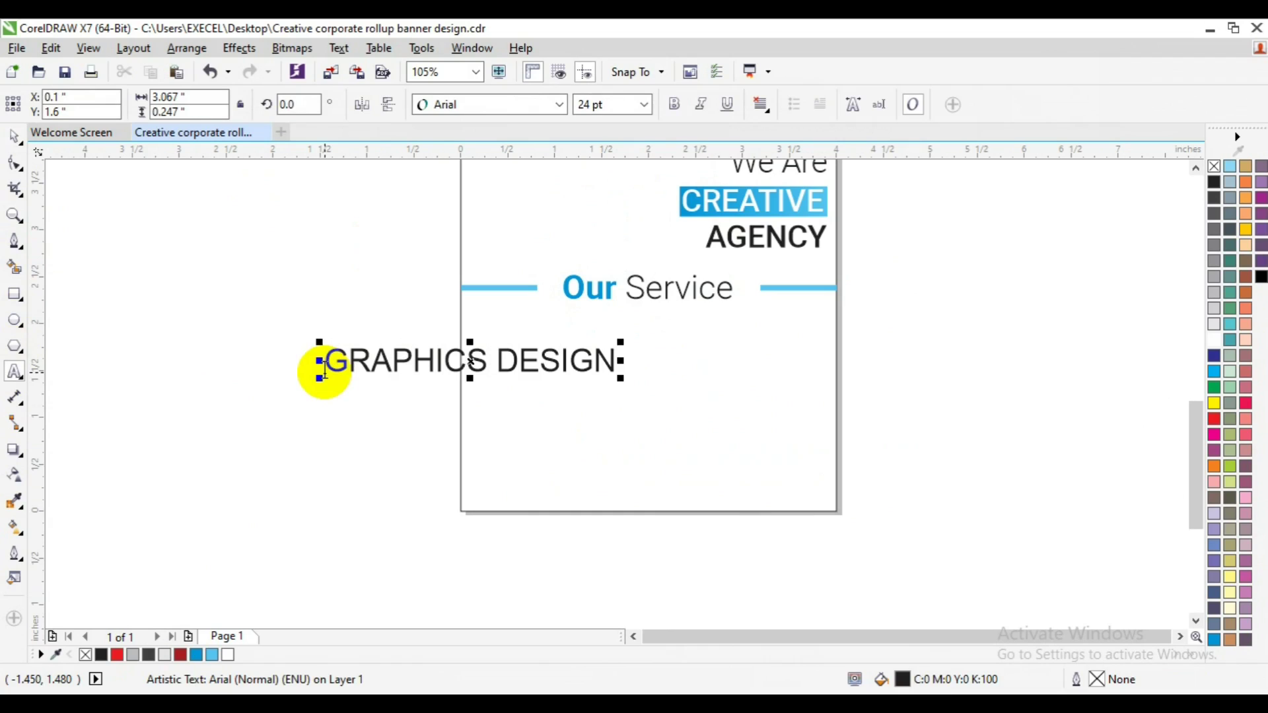
pyautogui.hotkey('ctrl', 'a')
pyautogui.click(558, 106)
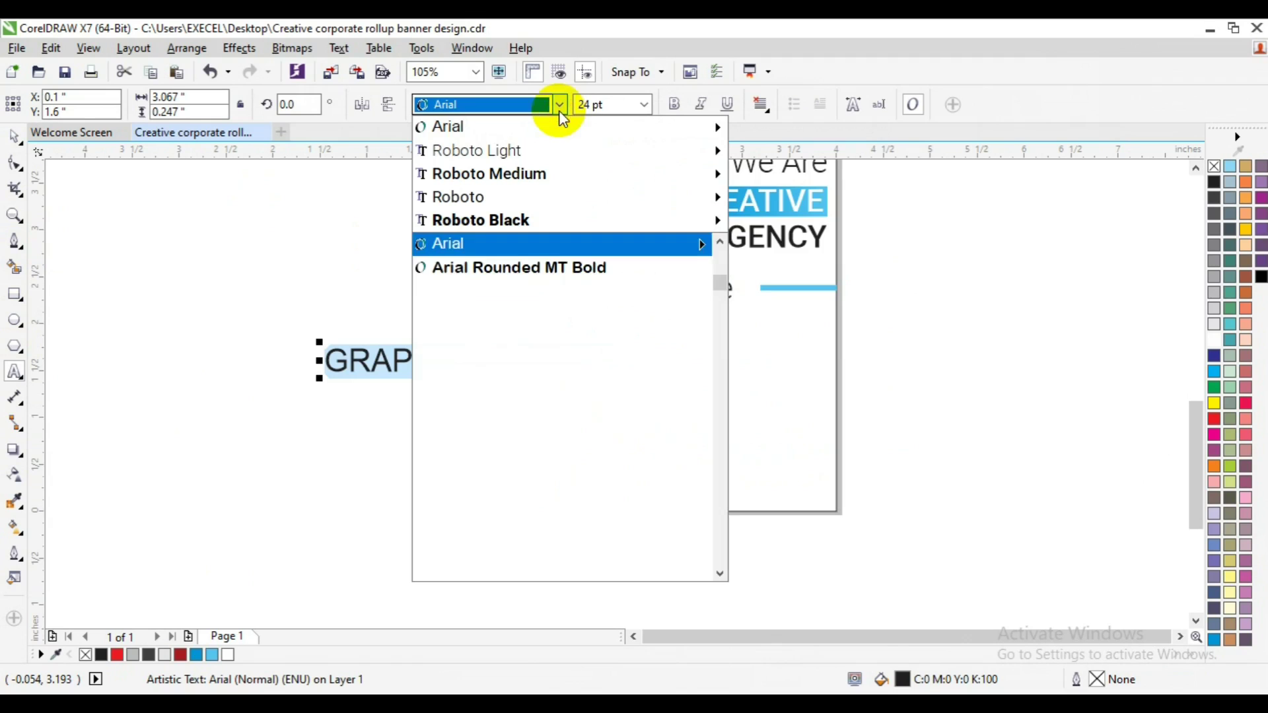
pyautogui.click(710, 197)
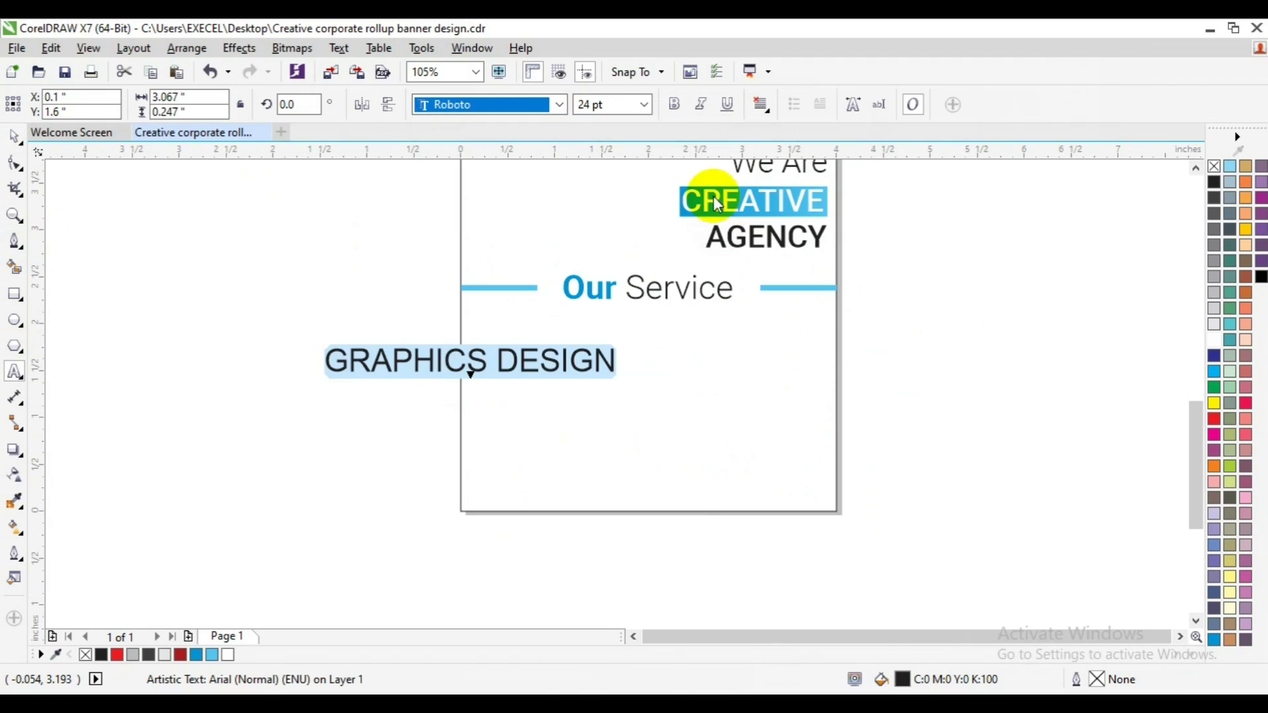
# Make GRAPHICS DESIGN 8 pt bold, move it below Our Service, and bring up Open Drawing
pyautogui.click(644, 106)
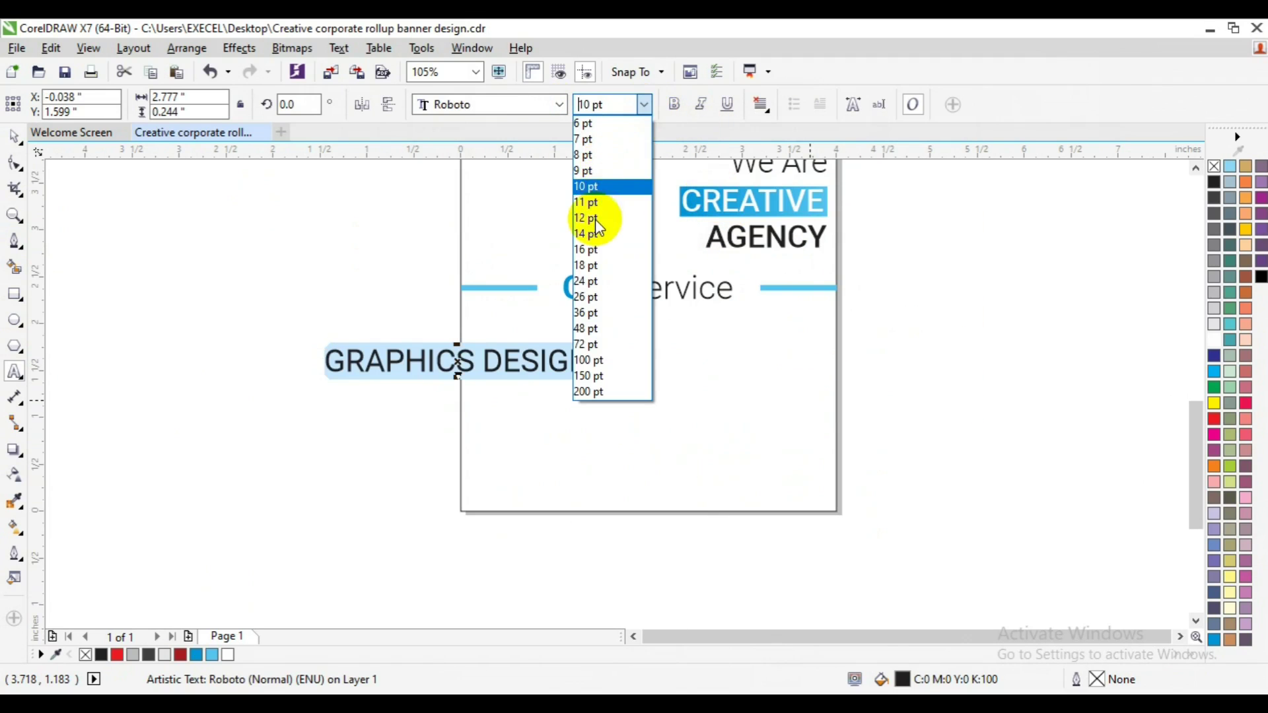
pyautogui.click(594, 219)
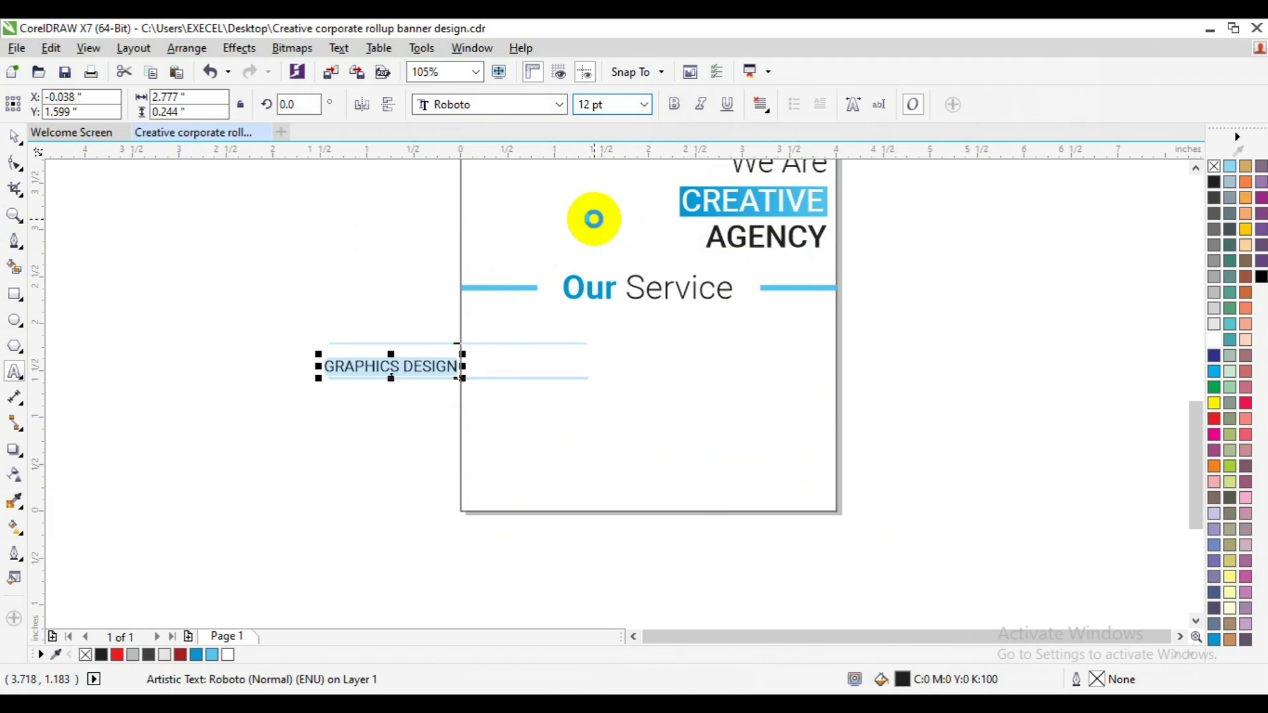
pyautogui.click(643, 105)
pyautogui.click(611, 156)
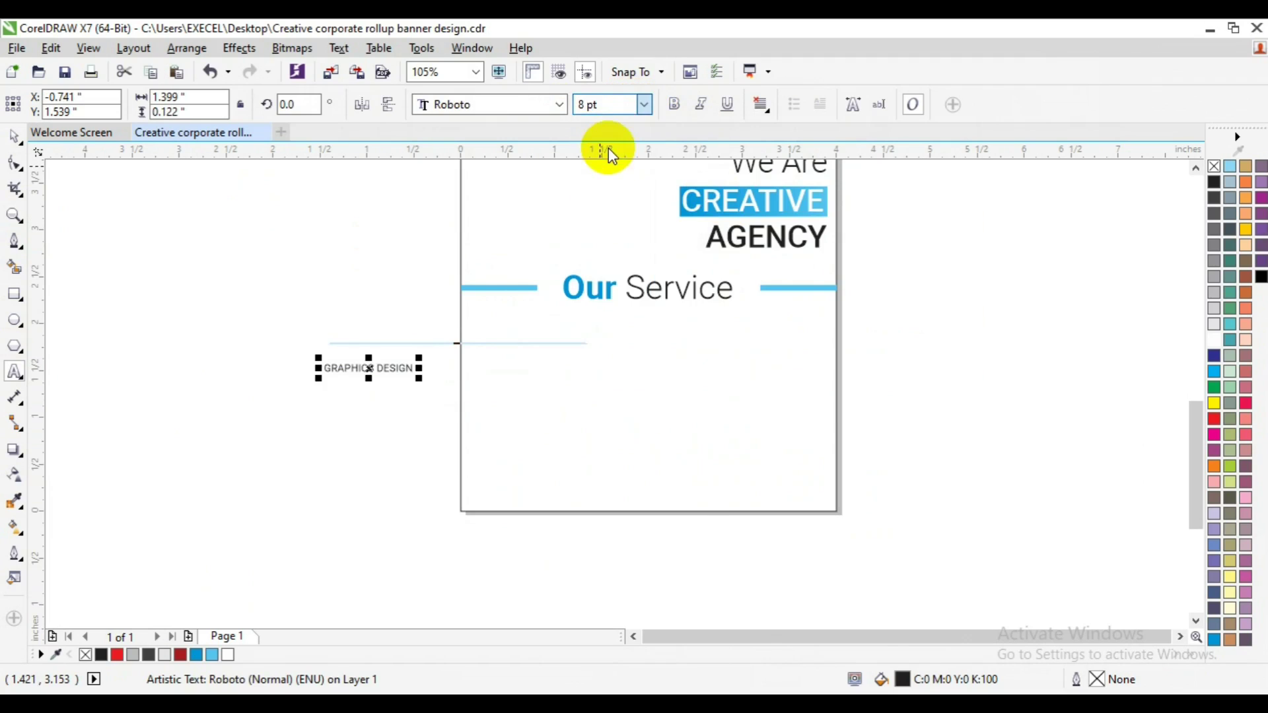
pyautogui.click(680, 112)
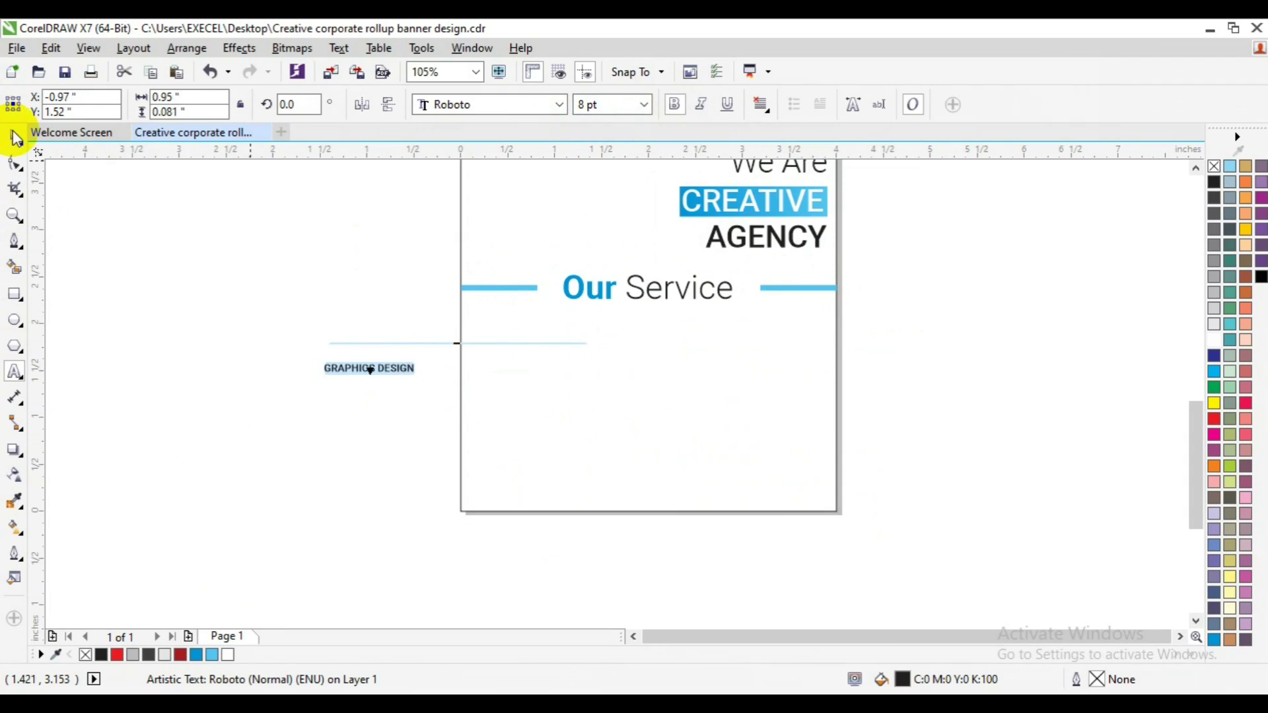
pyautogui.click(15, 137)
pyautogui.moveTo(371, 368); pyautogui.dragTo(543, 332)
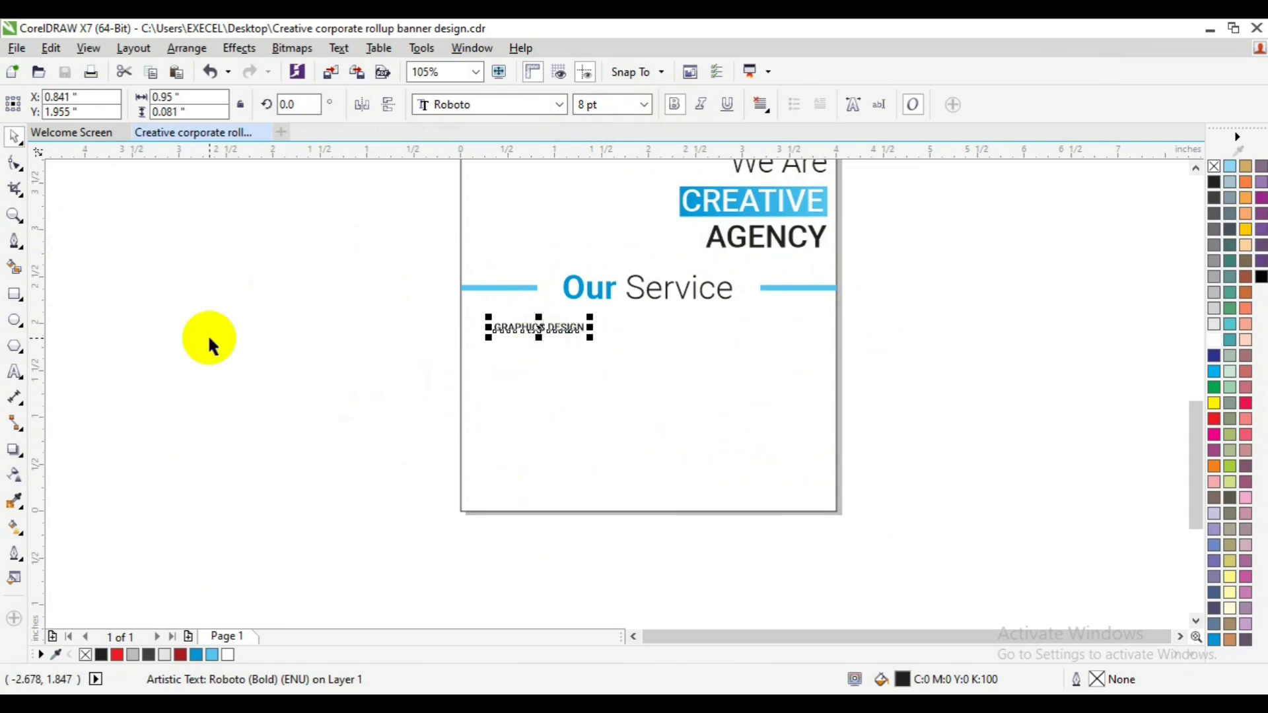
pyautogui.click(18, 48)
pyautogui.click(74, 111)
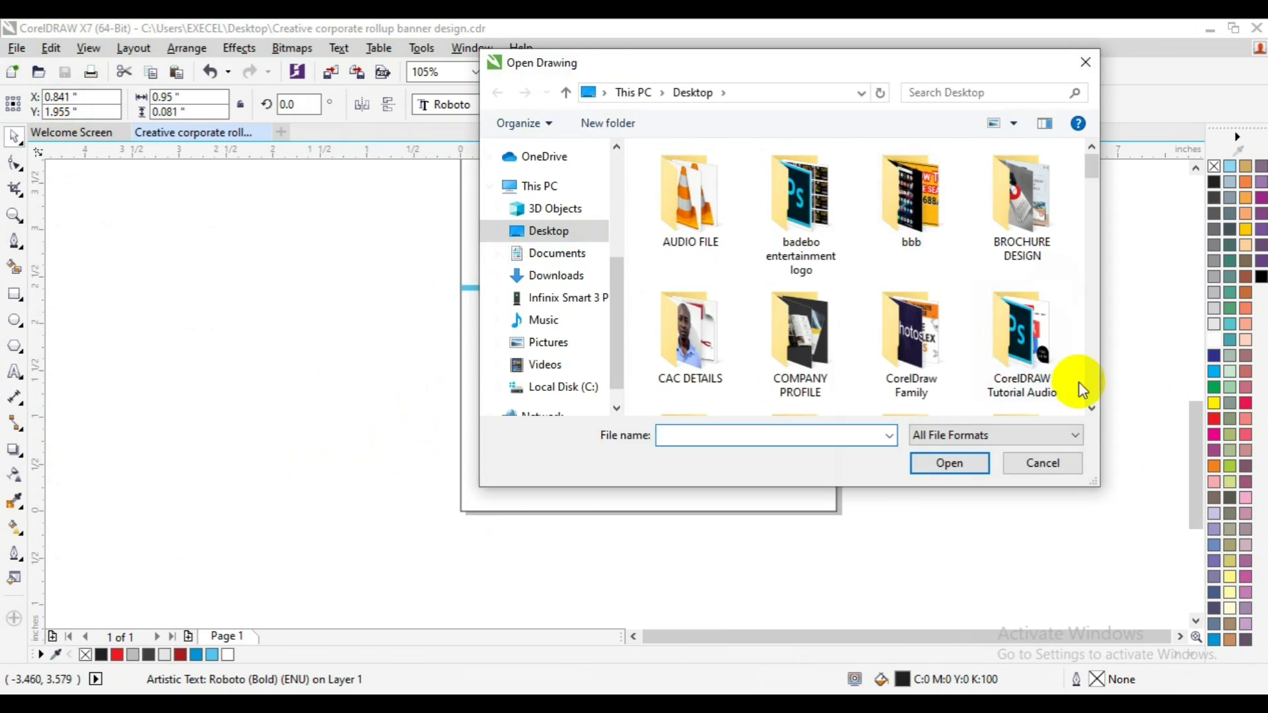
# Open the 10016 icon pack from the freepik stockpoto folder
pyautogui.click(1093, 411)
pyautogui.doubleClick(1020, 151)
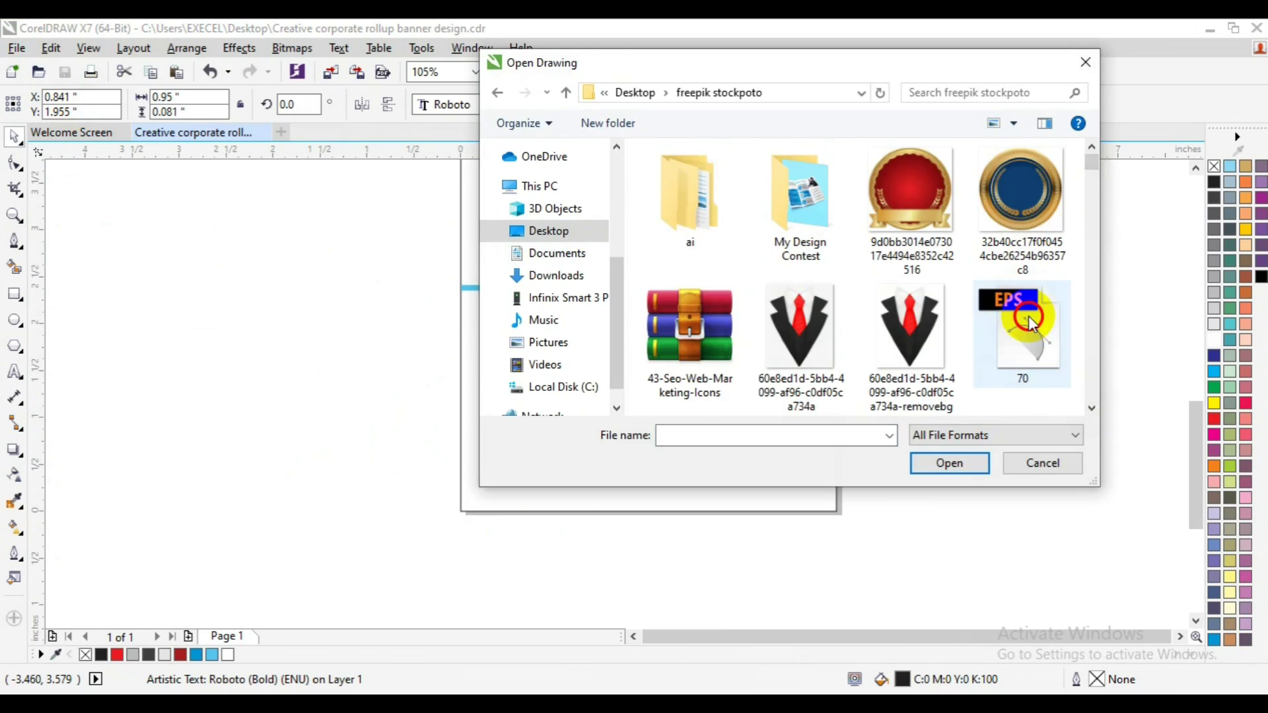
pyautogui.moveTo(1091, 161); pyautogui.dragTo(1091, 192)
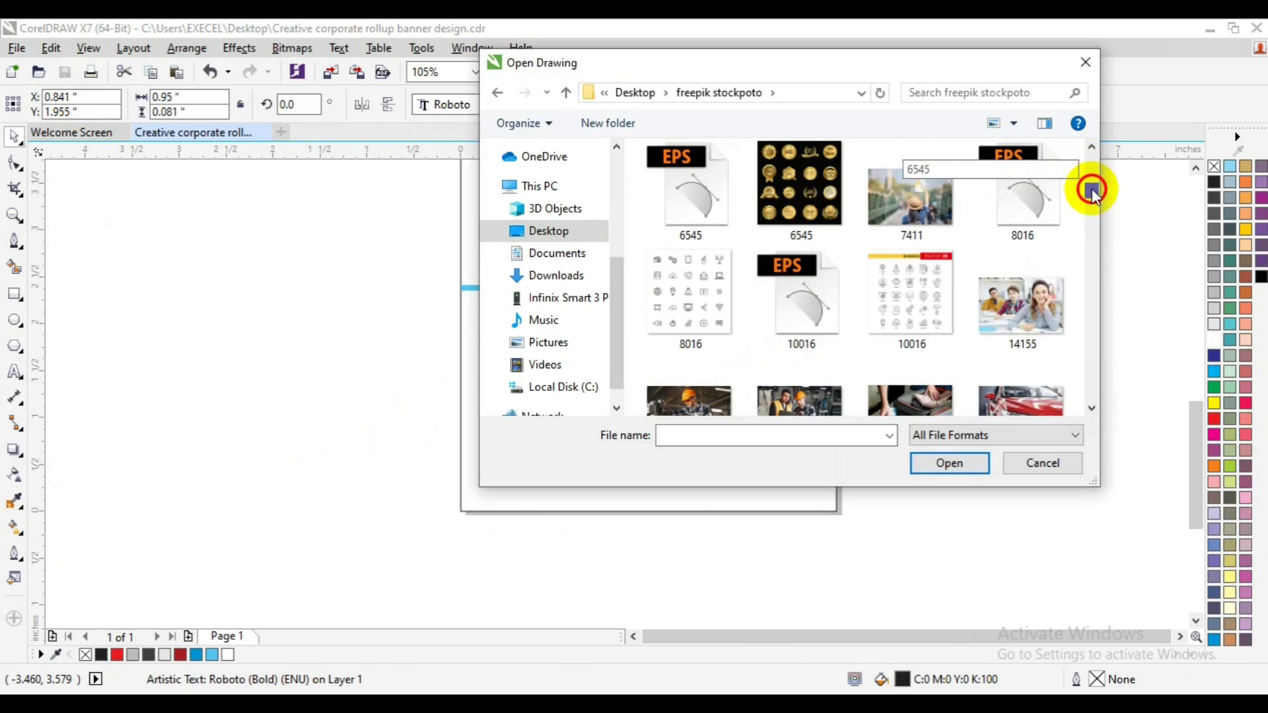
pyautogui.click(746, 316)
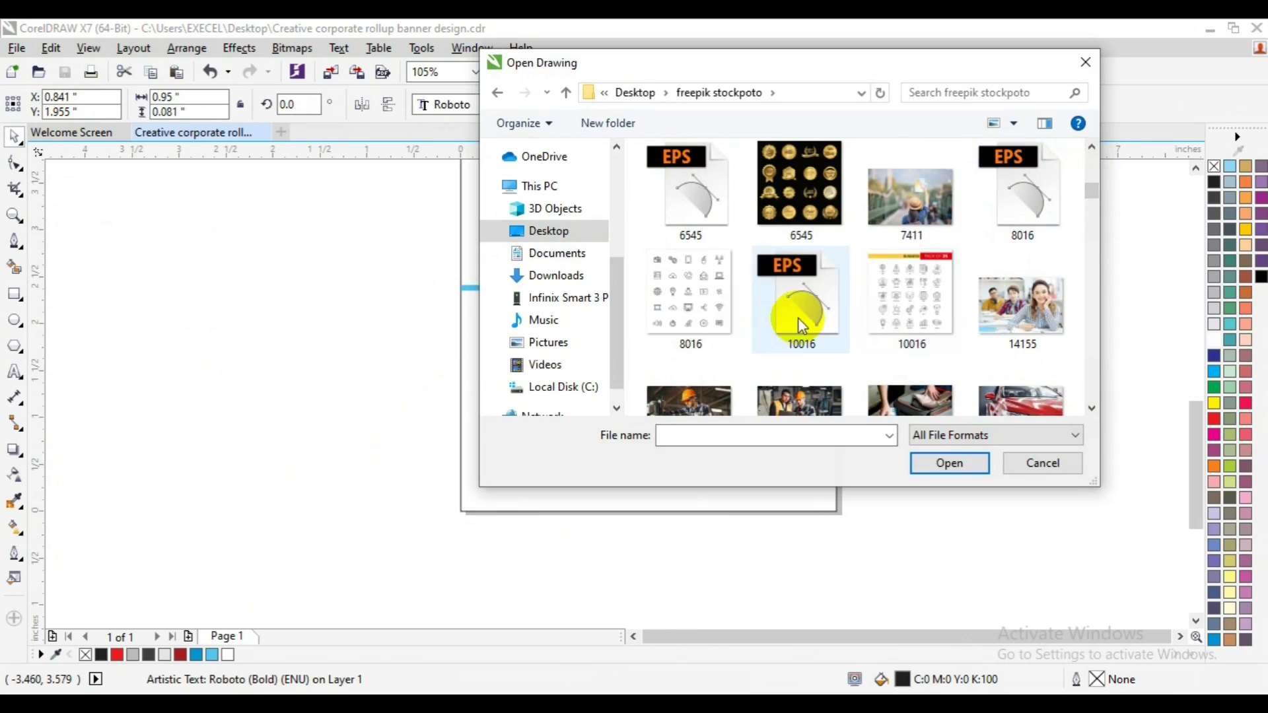
pyautogui.click(930, 499)
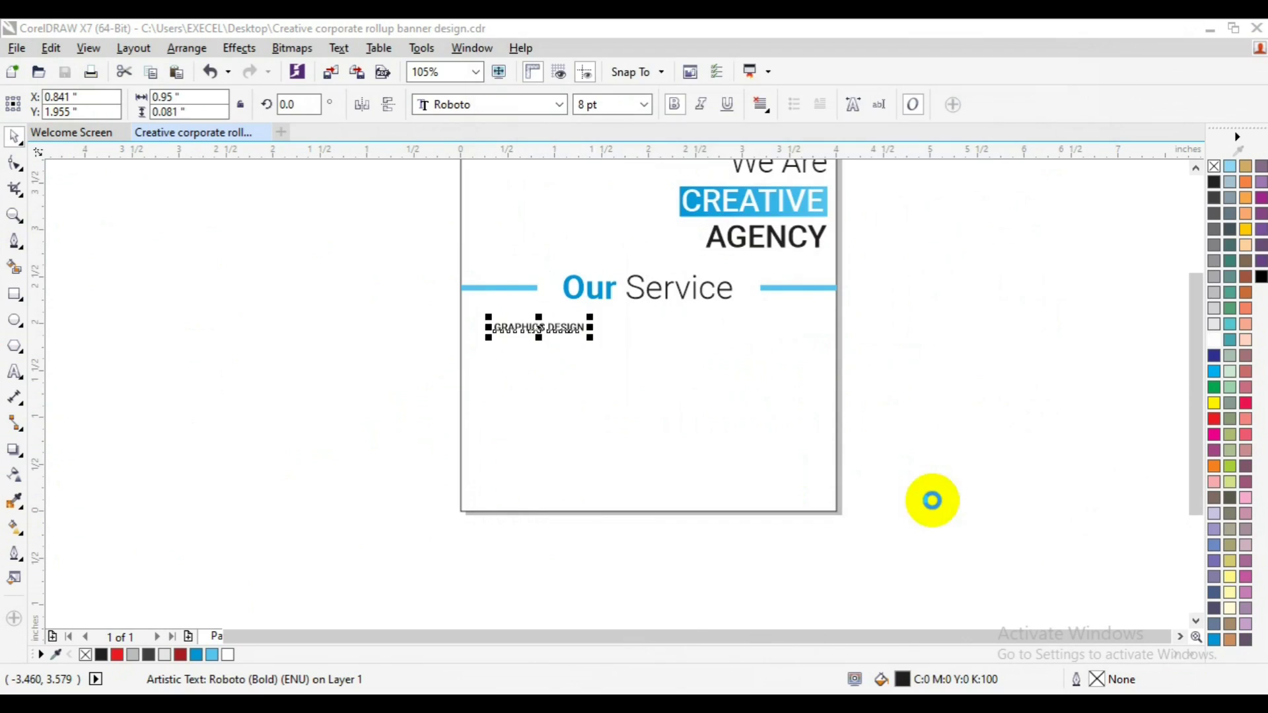
pyautogui.click(594, 440)
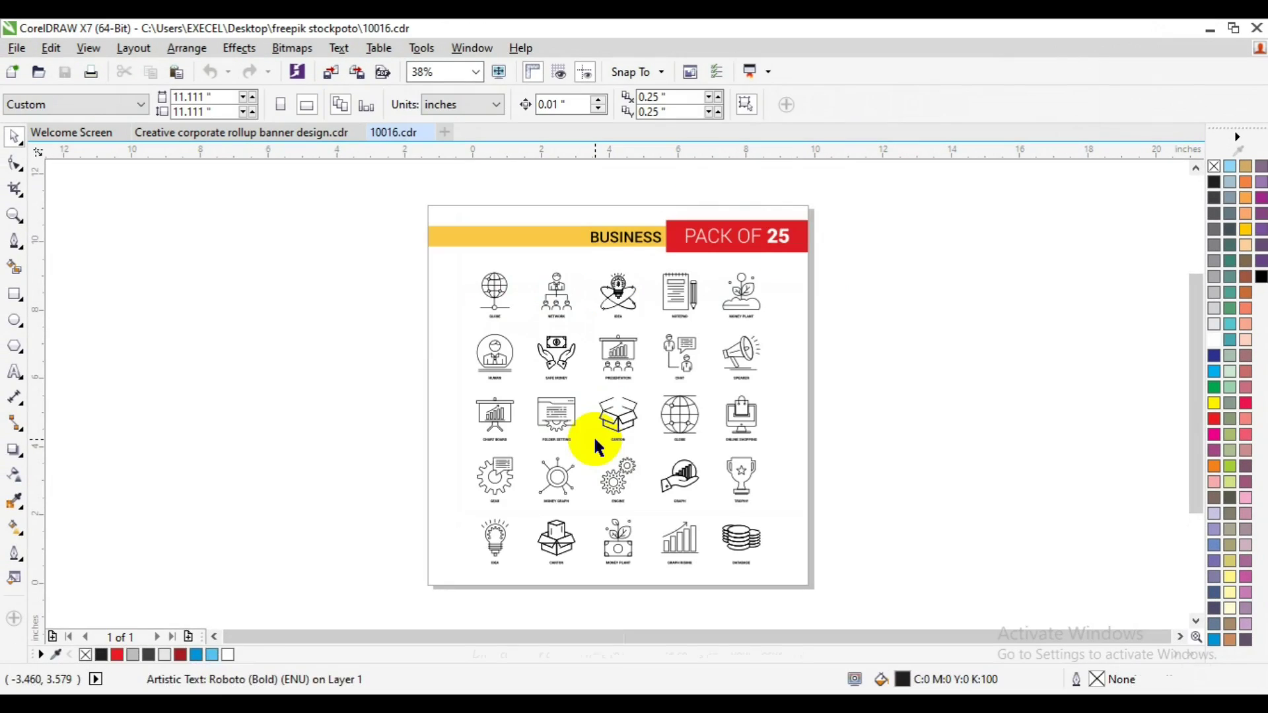
# Delete the yellow BUSINESS header band and the notebook and money-plant icons
pyautogui.moveTo(416, 198); pyautogui.dragTo(841, 264)
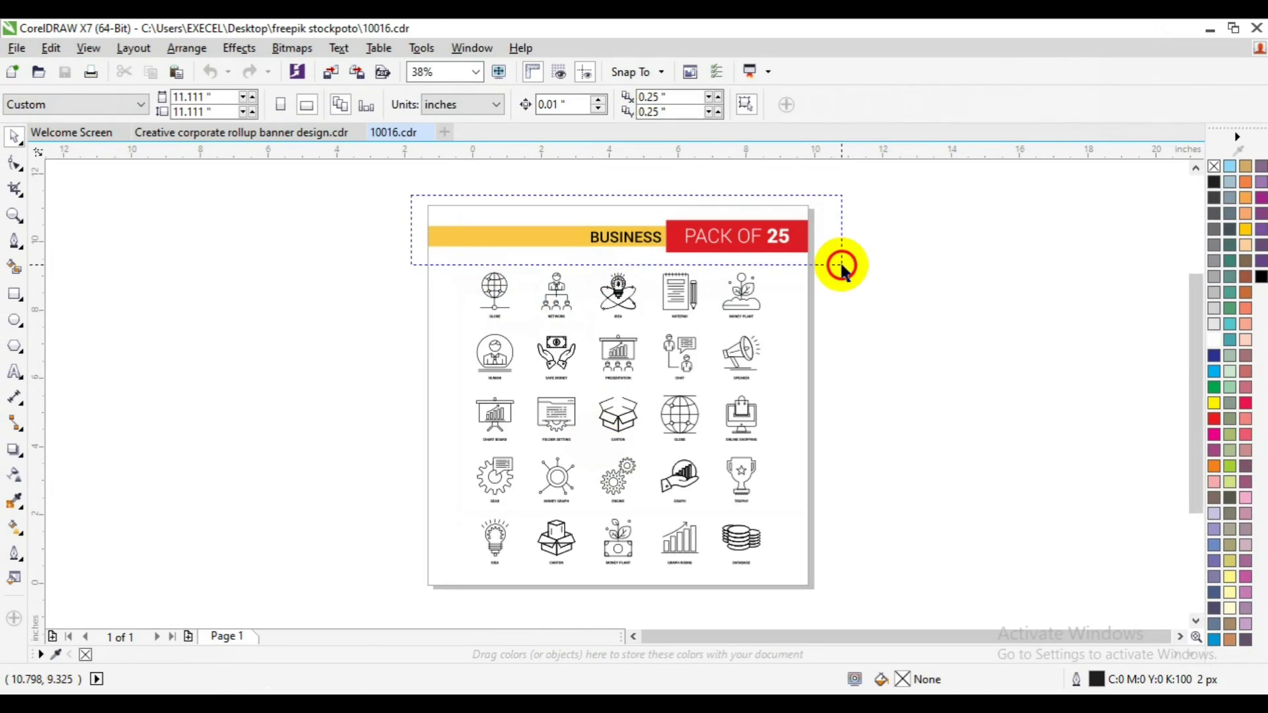
pyautogui.press('Delete')
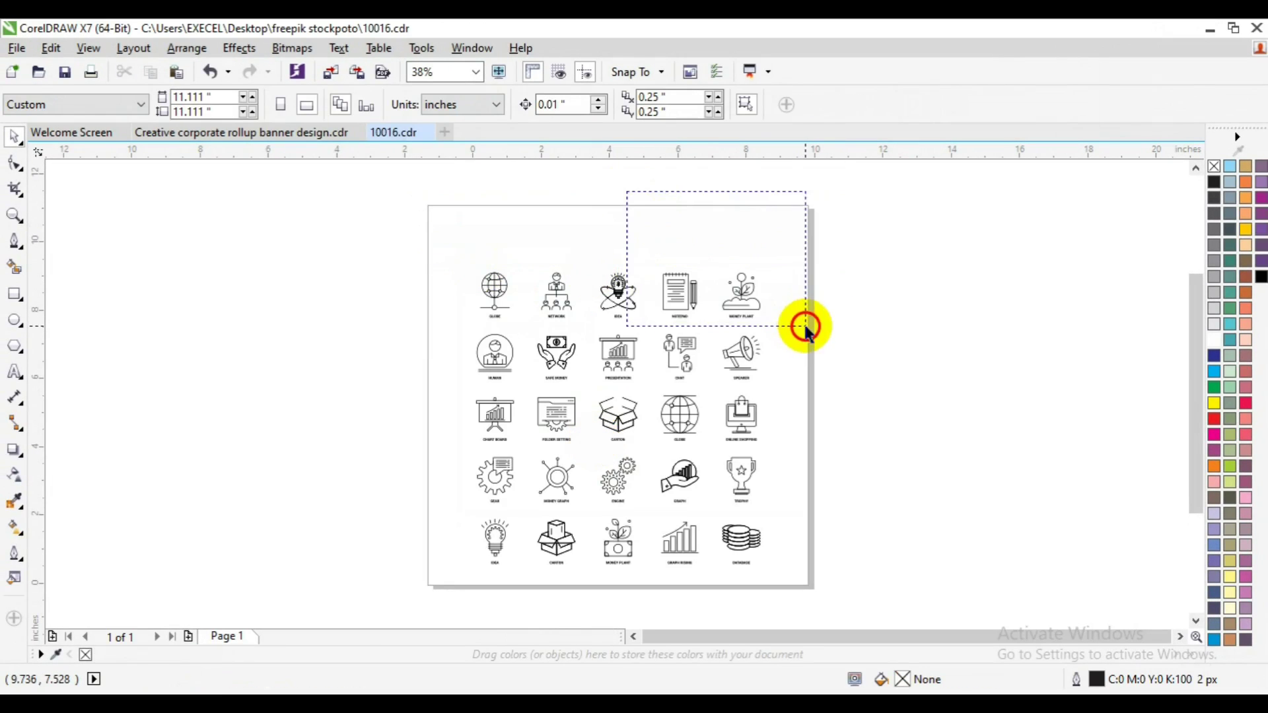
pyautogui.moveTo(625, 189); pyautogui.dragTo(805, 321)
pyautogui.moveTo(892, 201); pyautogui.dragTo(655, 328)
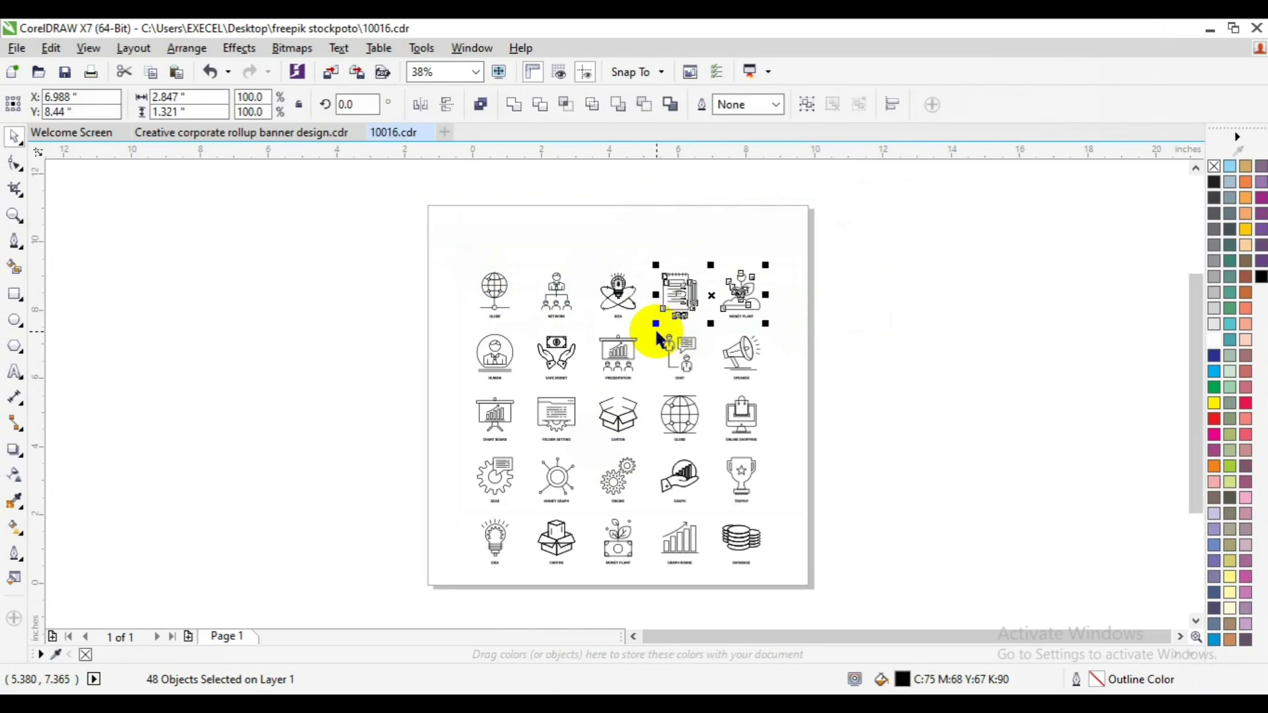
pyautogui.press('Delete')
pyautogui.click(619, 320)
pyautogui.click(616, 319)
# Delete the top-left icons, group the light-bulb icon's 36 parts, and return to the banner
pyautogui.moveTo(872, 306); pyautogui.dragTo(584, 390)
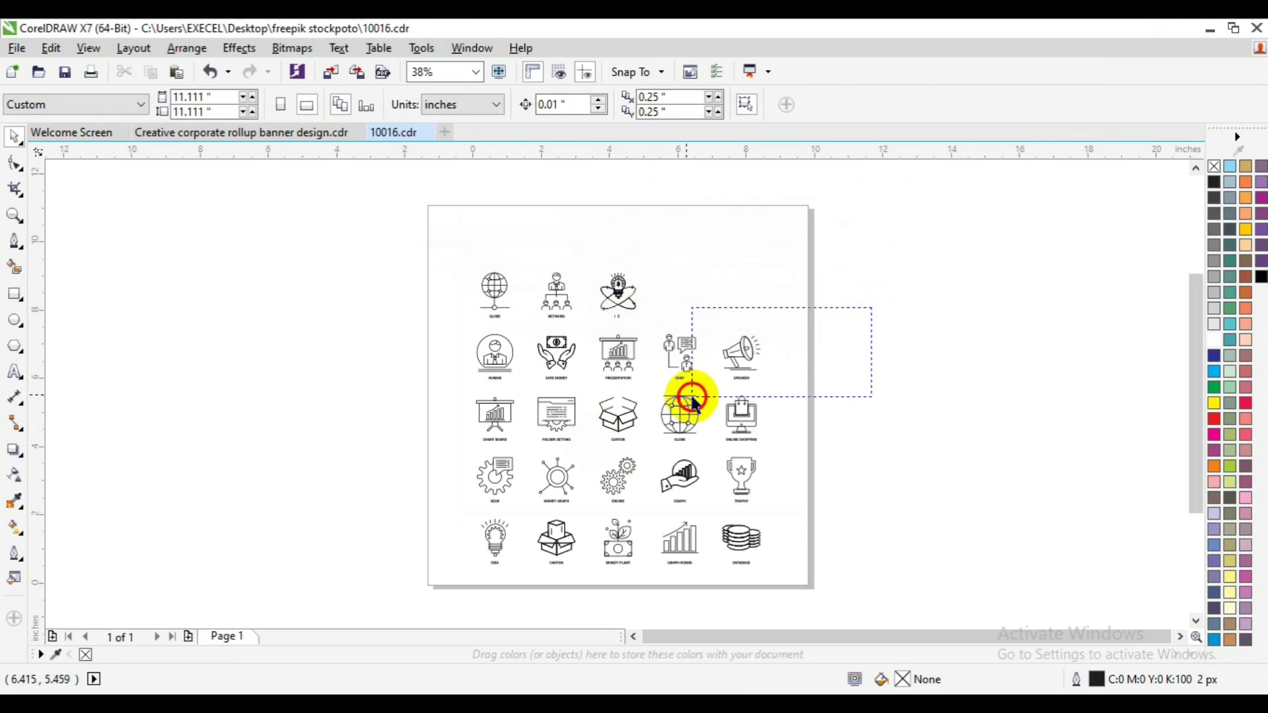
pyautogui.click(873, 251)
pyautogui.moveTo(385, 211); pyautogui.dragTo(583, 319)
pyautogui.press('Delete')
pyautogui.click(618, 316)
pyautogui.click(617, 320)
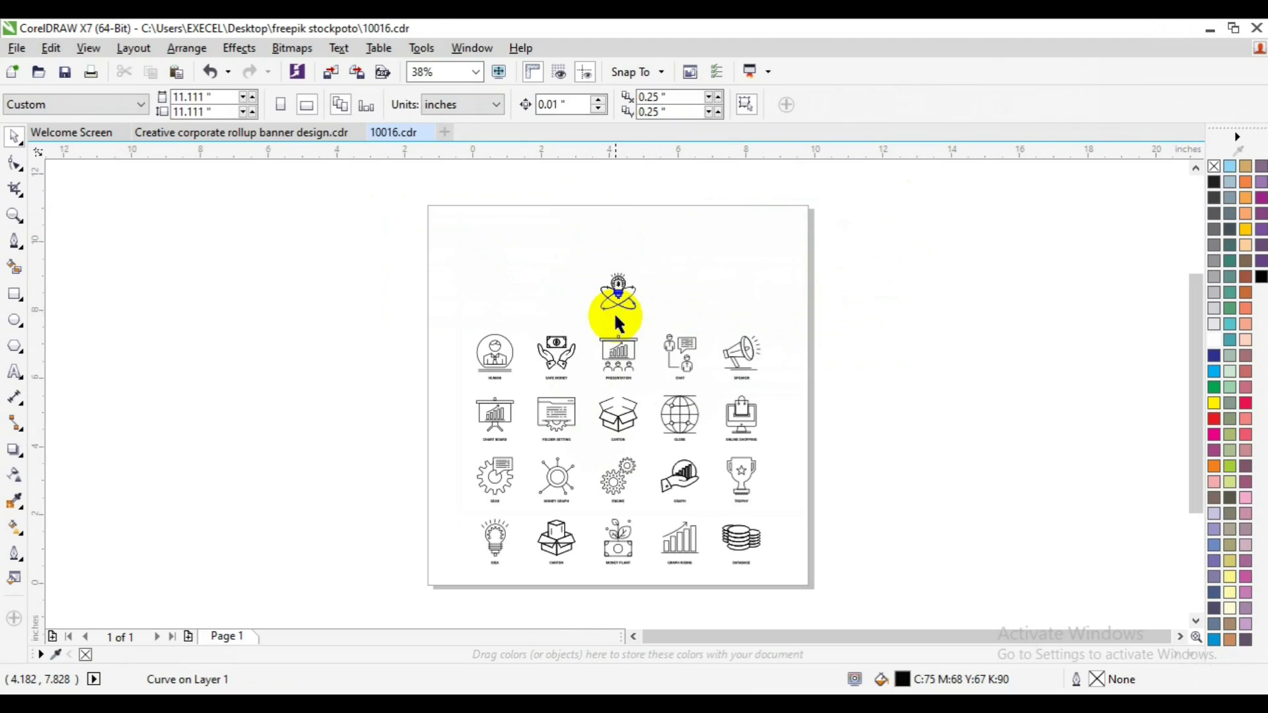
pyautogui.moveTo(525, 203); pyautogui.dragTo(700, 319)
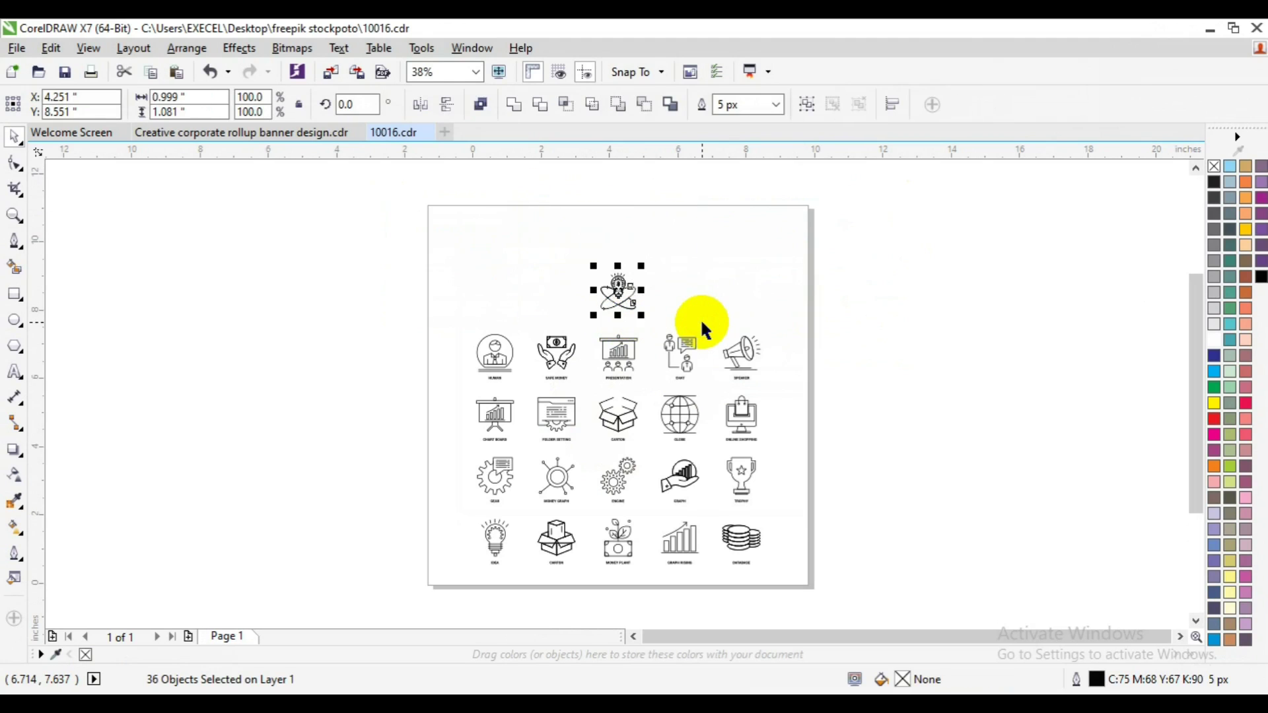
pyautogui.hotkey('ctrl', 'g')
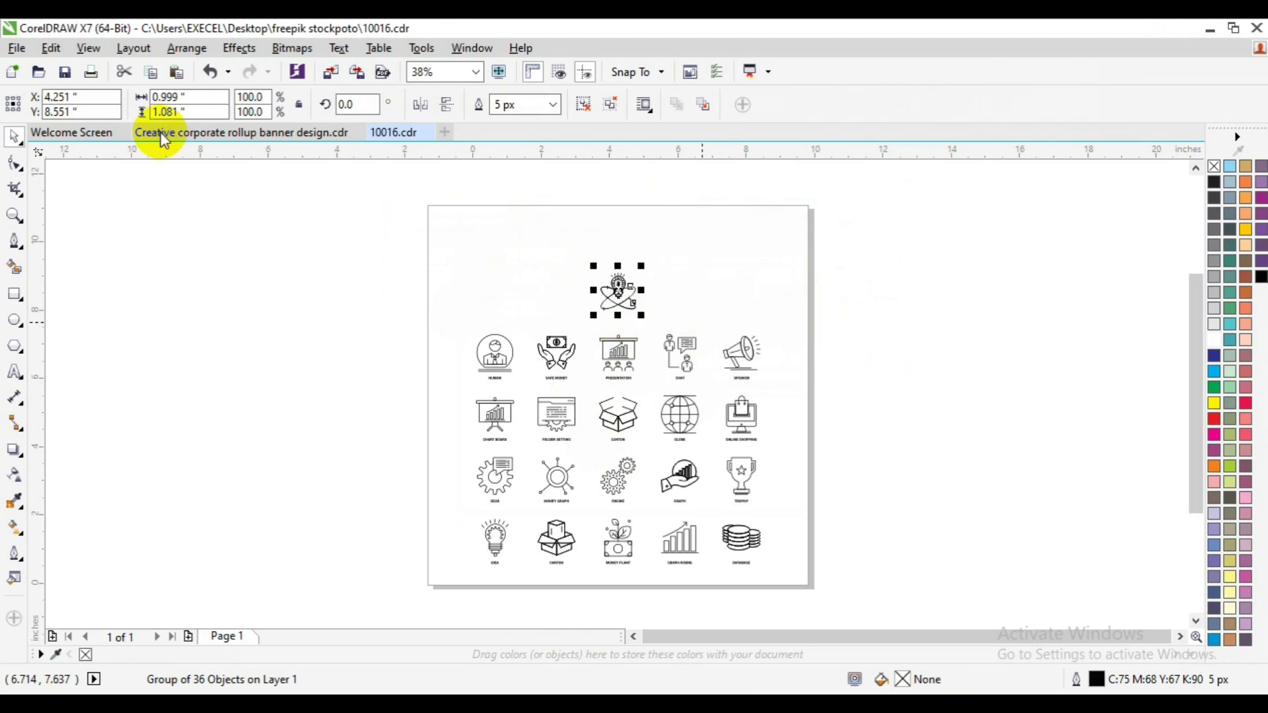
pyautogui.click(164, 135)
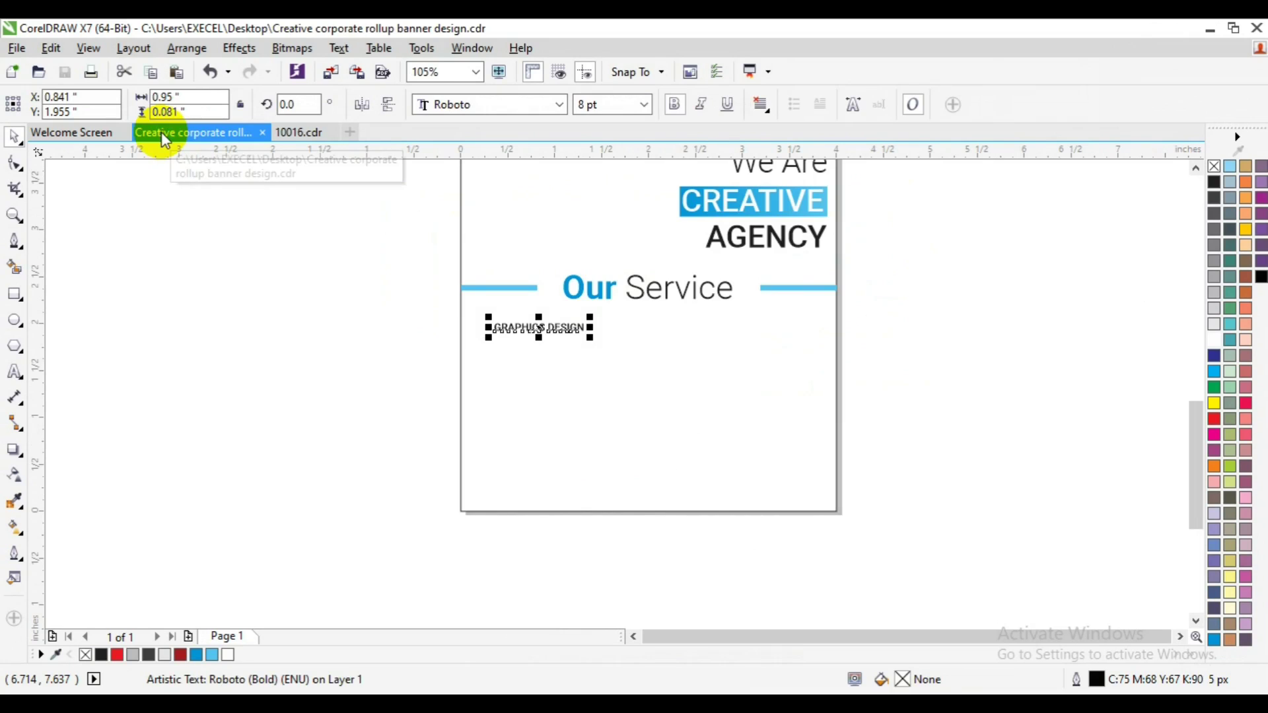
# Paste the light-bulb icon into the banner and centre it on the page
pyautogui.hotkey('ctrl', 'v')
pyautogui.keyDown('shift'); pyautogui.click(654, 448); pyautogui.keyUp('shift')
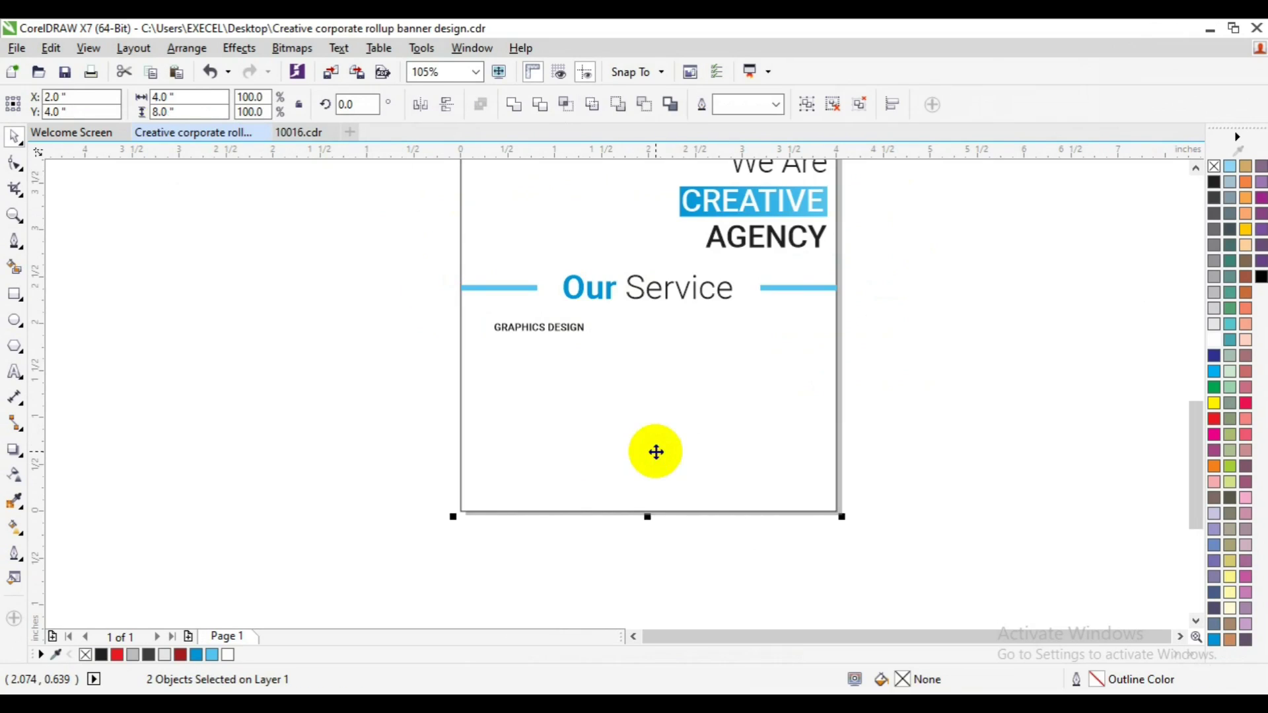
pyautogui.press('c')
pyautogui.click(653, 455)
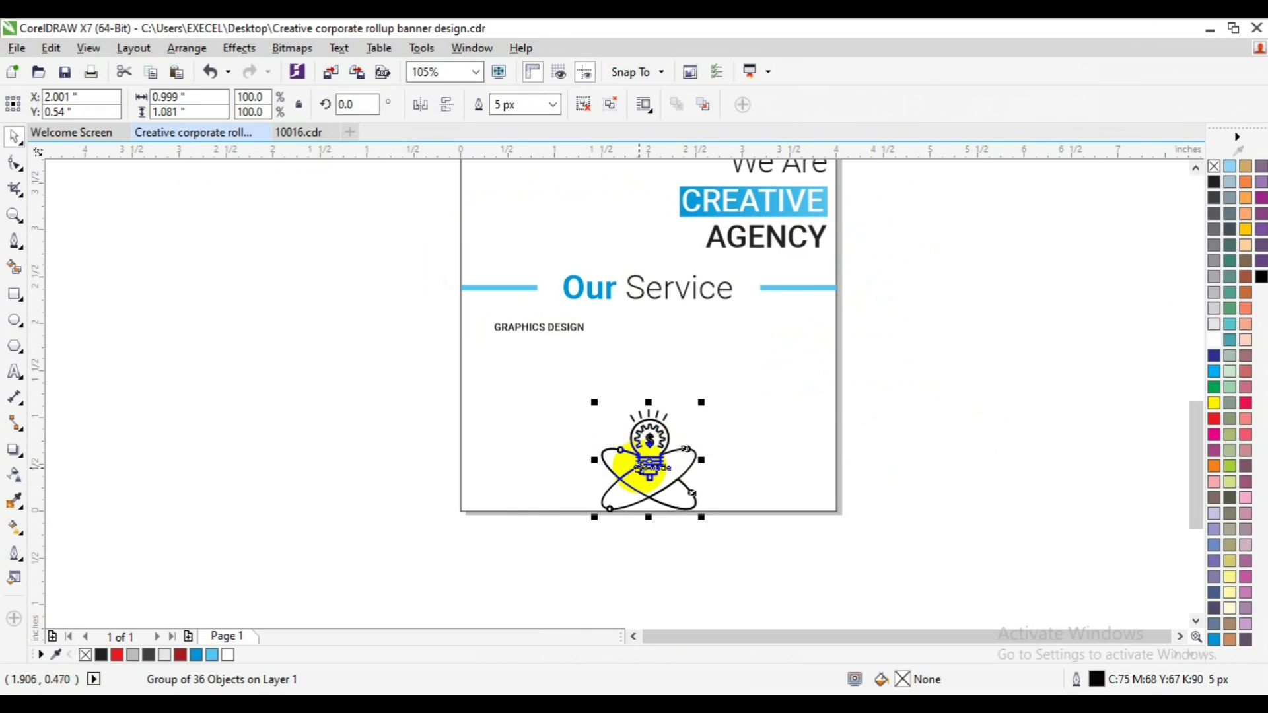
# Draw a small outline-free circle filled with the CREATIVE box's blue gradient
pyautogui.click(15, 320)
pyautogui.moveTo(380, 391); pyautogui.dragTo(390, 416)
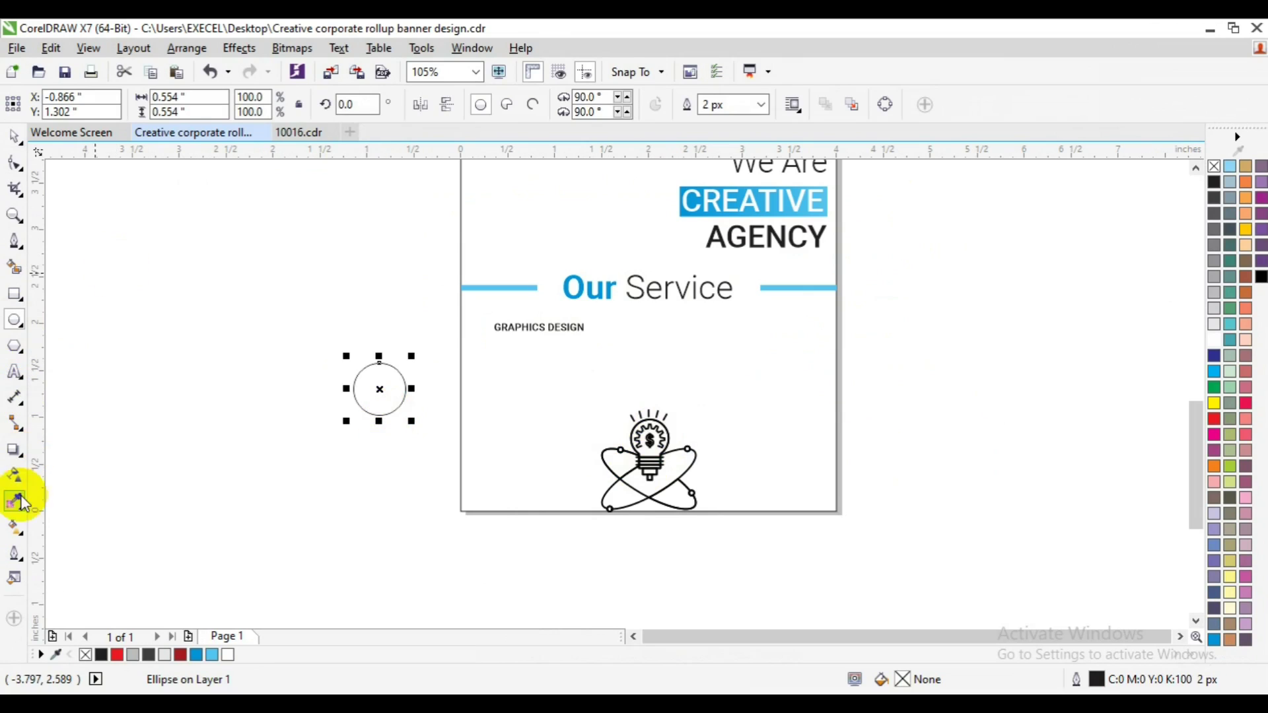
pyautogui.click(14, 527)
pyautogui.click(177, 106)
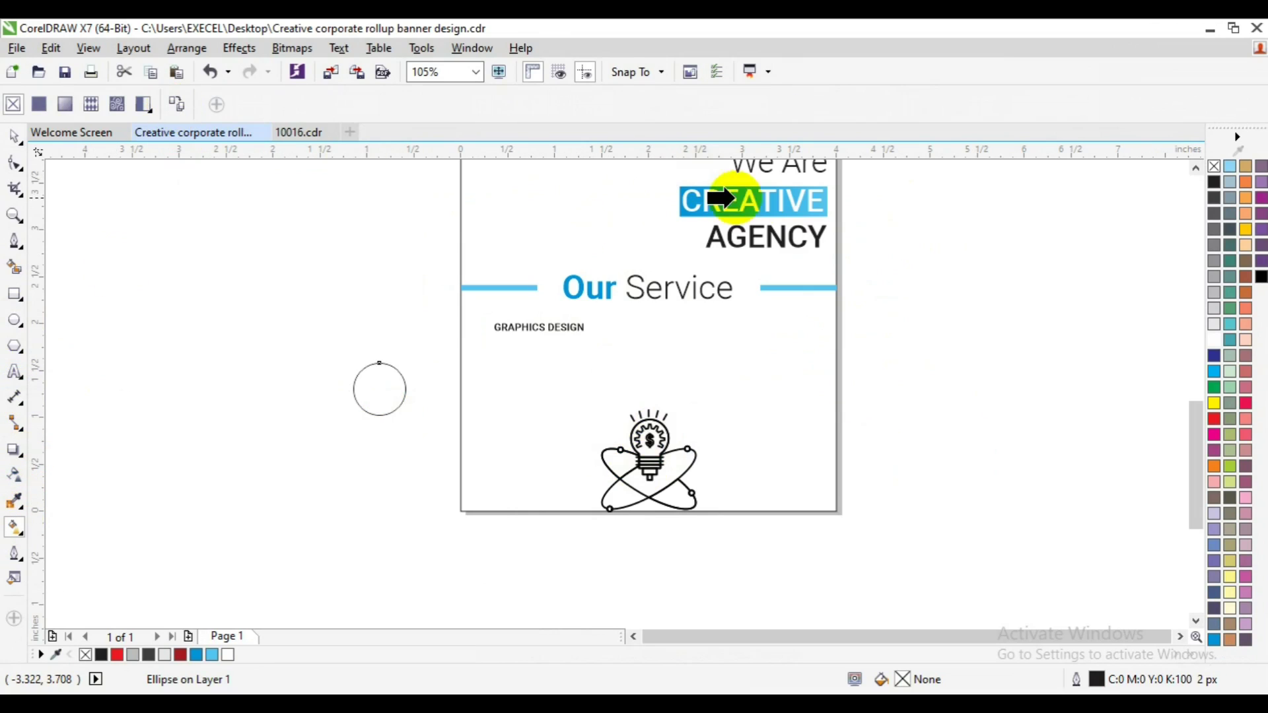
pyautogui.click(740, 198)
pyautogui.press('space')
pyautogui.rightClick(1214, 166)
# Shrink the light-bulb icon to about a third and place it in front of the circle
pyautogui.click(341, 447)
pyautogui.click(651, 439)
pyautogui.moveTo(701, 518)
pyautogui.mouseDown()
pyautogui.moveTo(677, 486)
pyautogui.moveTo(383, 401)
pyautogui.moveTo(383, 413)
pyautogui.mouseUp()
pyautogui.rightClick(383, 413)
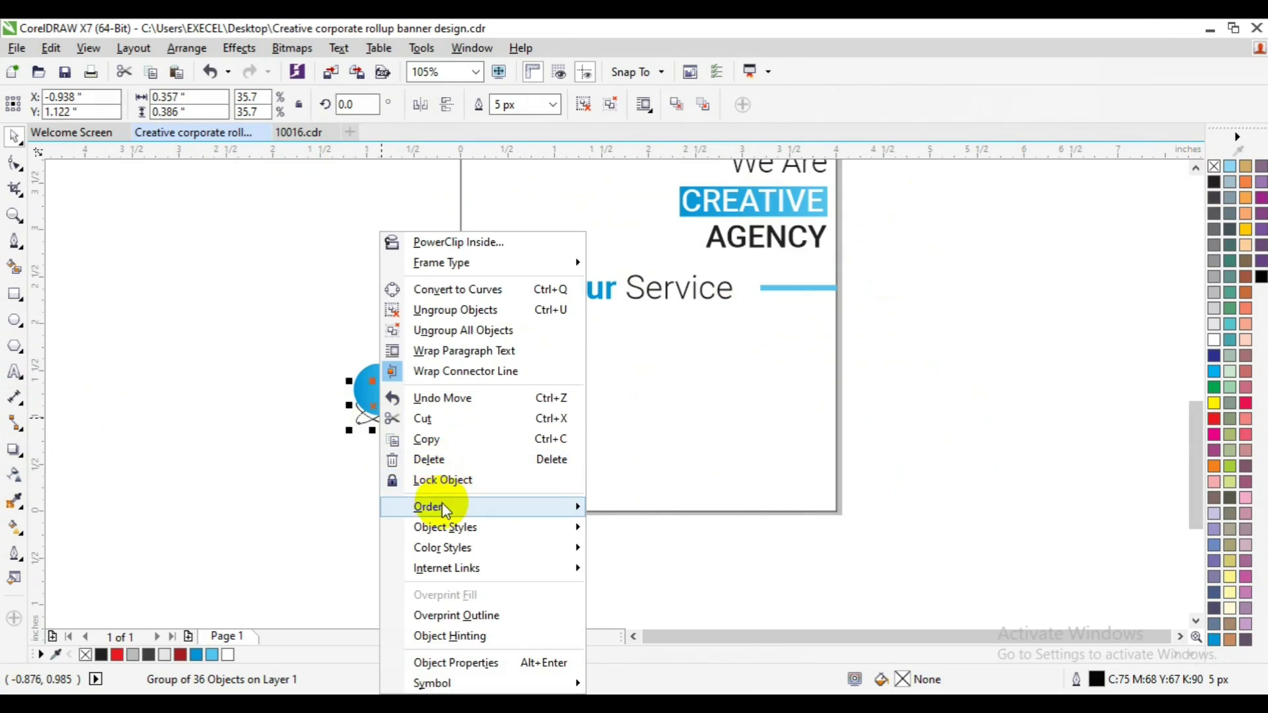
pyautogui.click(631, 512)
# Make the light-bulb icon white and group it with the blue circle
pyautogui.keyDown('shift'); pyautogui.click(386, 370); pyautogui.keyUp('shift')
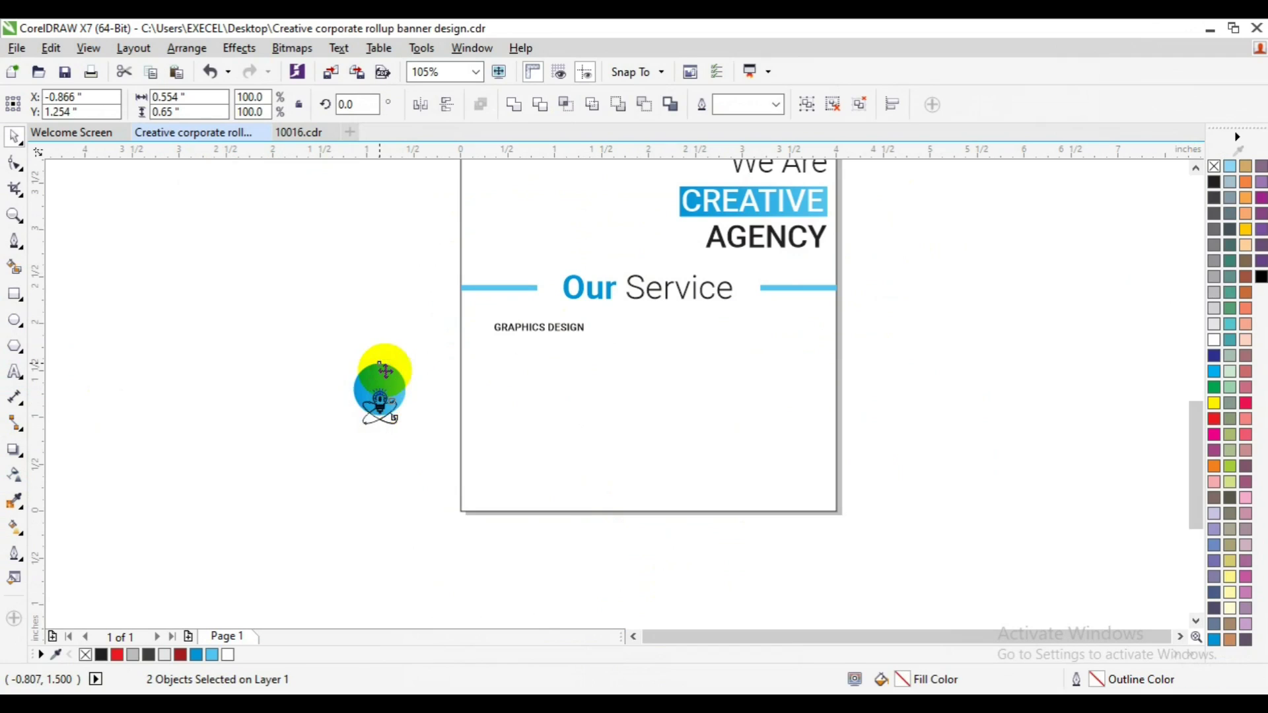
pyautogui.click(269, 373)
pyautogui.click(377, 396)
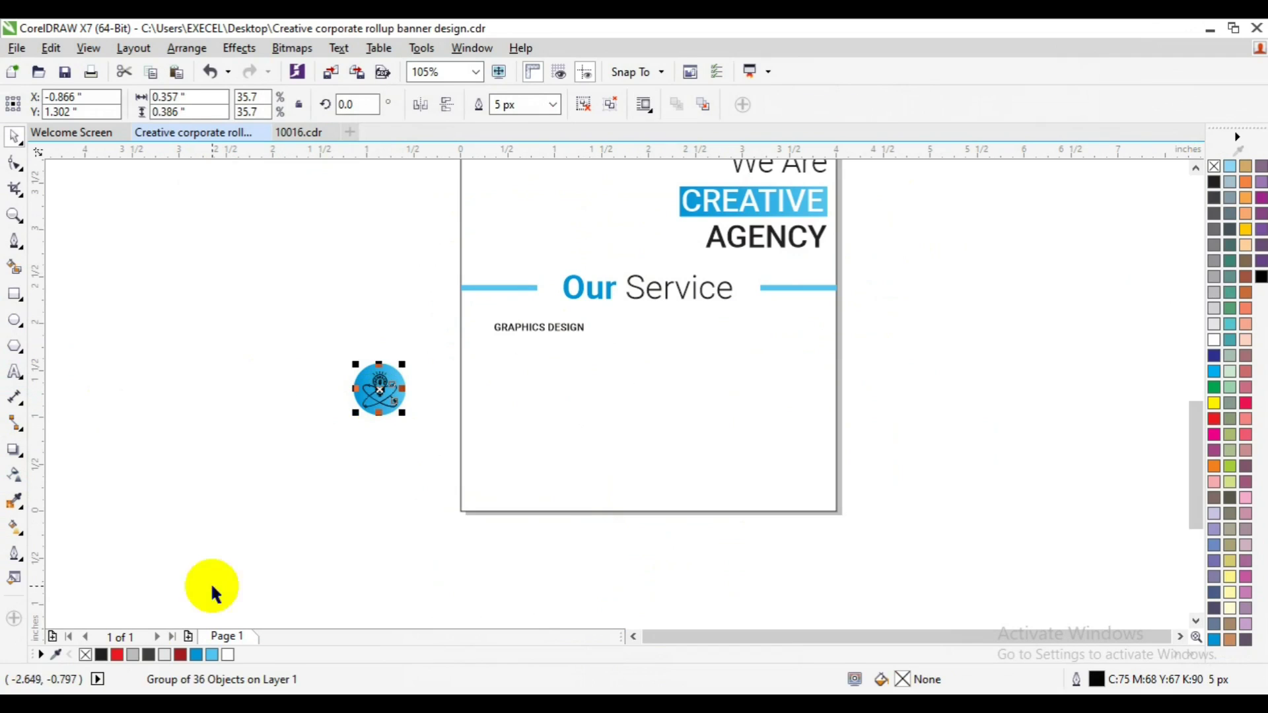
pyautogui.click(224, 655)
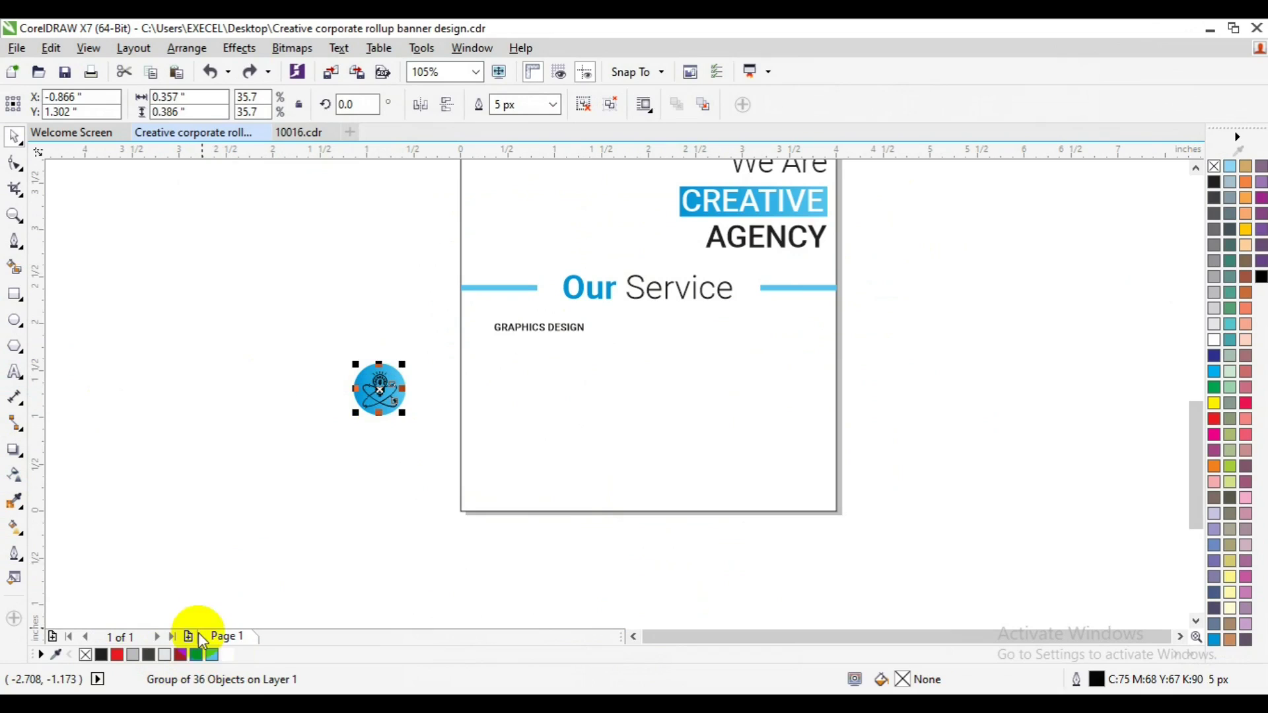
pyautogui.click(264, 359)
pyautogui.moveTo(255, 339)
pyautogui.mouseDown()
pyautogui.moveTo(441, 438)
pyautogui.moveTo(408, 414)
pyautogui.moveTo(619, 344)
pyautogui.moveTo(636, 363)
pyautogui.mouseUp()
pyautogui.hotkey('ctrl', 'g')
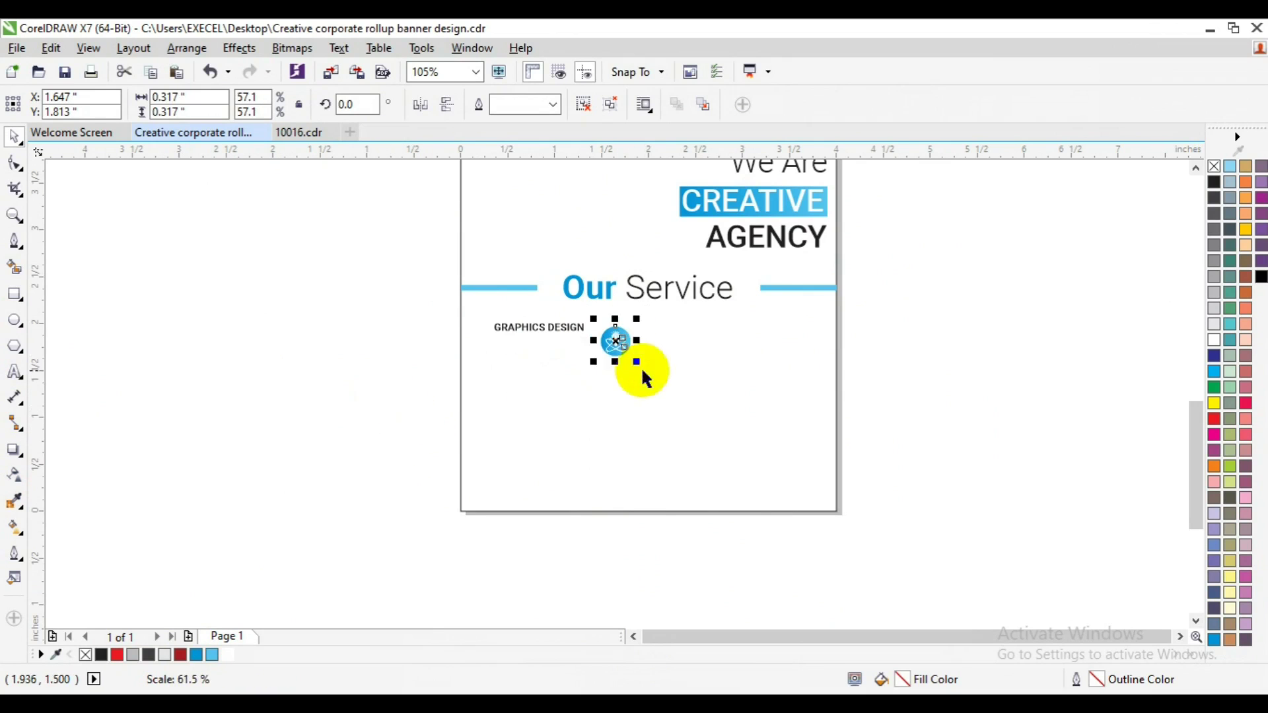
# Zoom in on GRAPHICS DESIGN and enlarge the icon badge slightly
pyautogui.press('z')
pyautogui.click(648, 354)
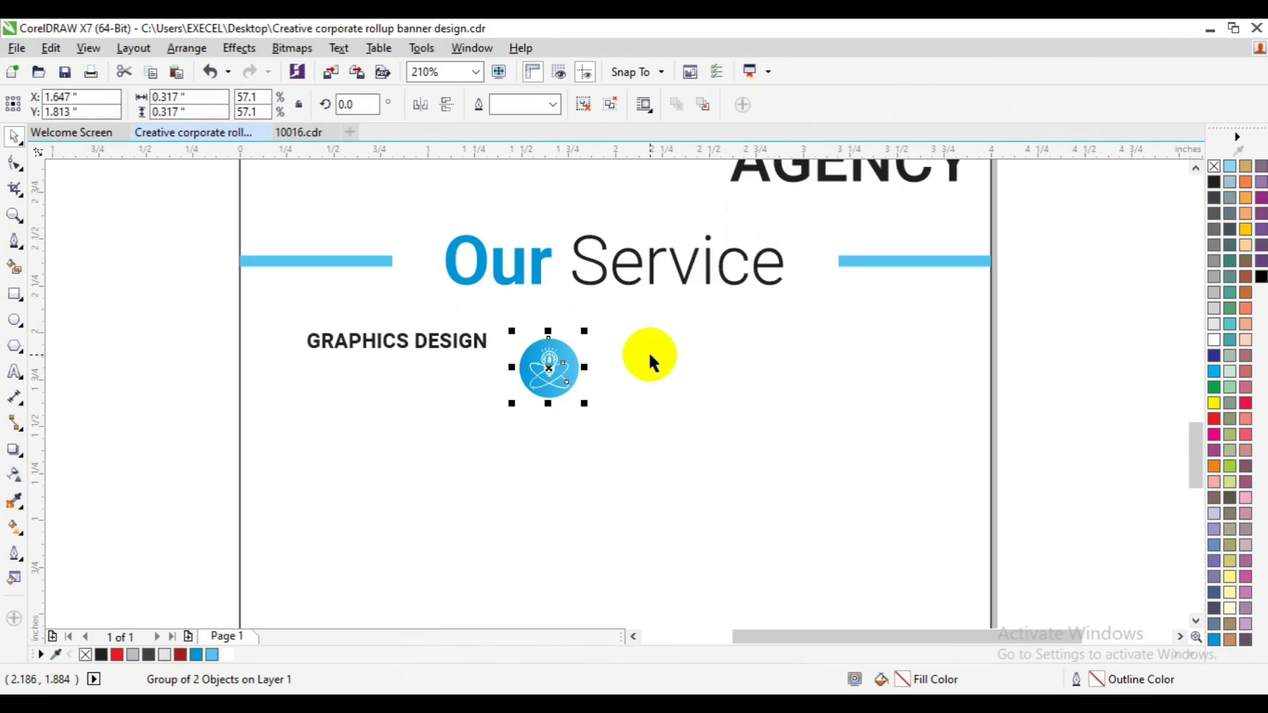
pyautogui.moveTo(585, 403); pyautogui.dragTo(589, 410)
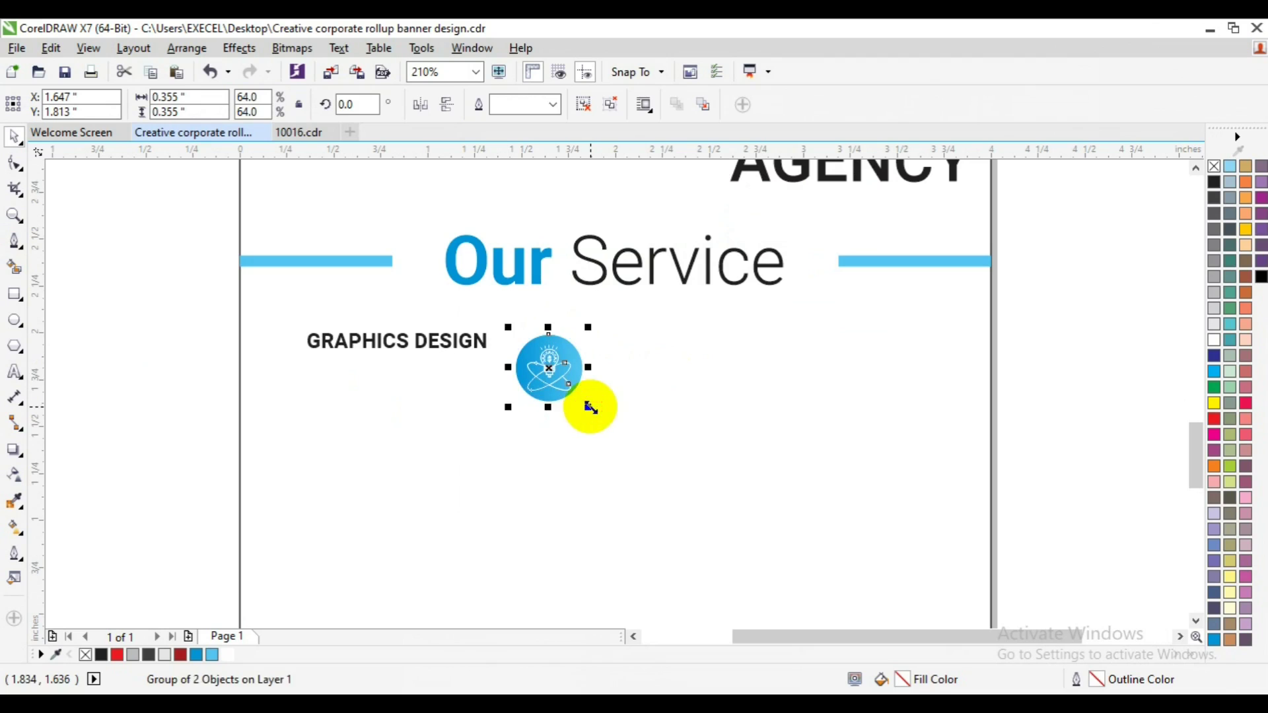
pyautogui.click(363, 340)
pyautogui.keyDown('shift'); pyautogui.click(524, 369); pyautogui.keyUp('shift')
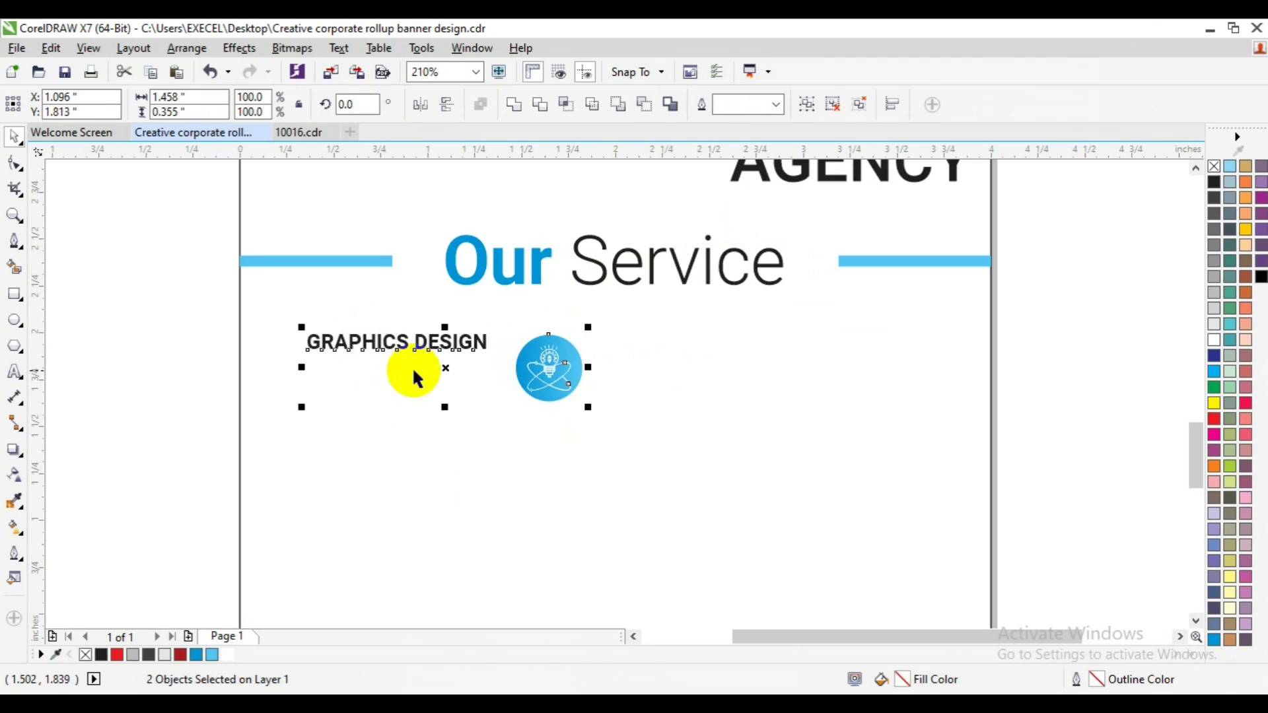
pyautogui.click(154, 386)
# Copy the Lorem ipsum line from Notepad into a paragraph frame under GRAPHICS DESIGN
pyautogui.hotkey('alt', 'Tab')
pyautogui.rightClick(458, 166)
pyautogui.click(526, 231)
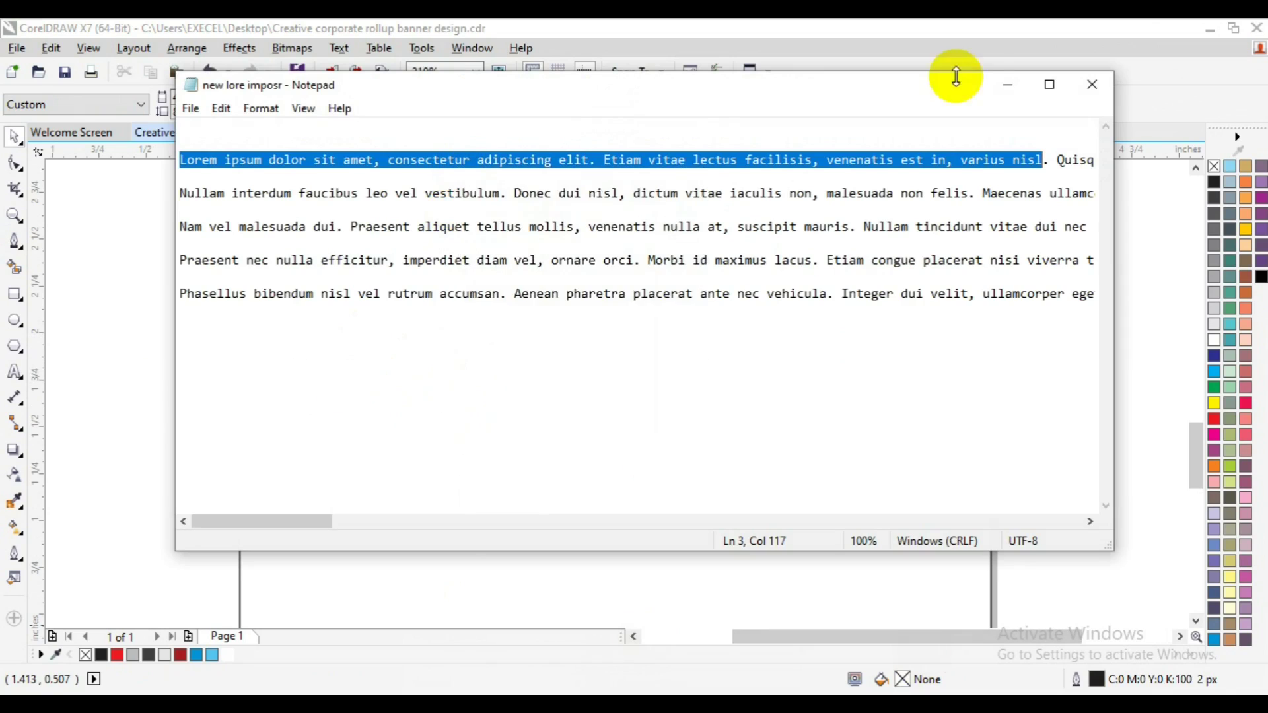
pyautogui.click(1001, 89)
pyautogui.click(15, 372)
pyautogui.moveTo(251, 359)
pyautogui.mouseDown()
pyautogui.moveTo(486, 407)
pyautogui.moveTo(502, 433)
pyautogui.mouseUp()
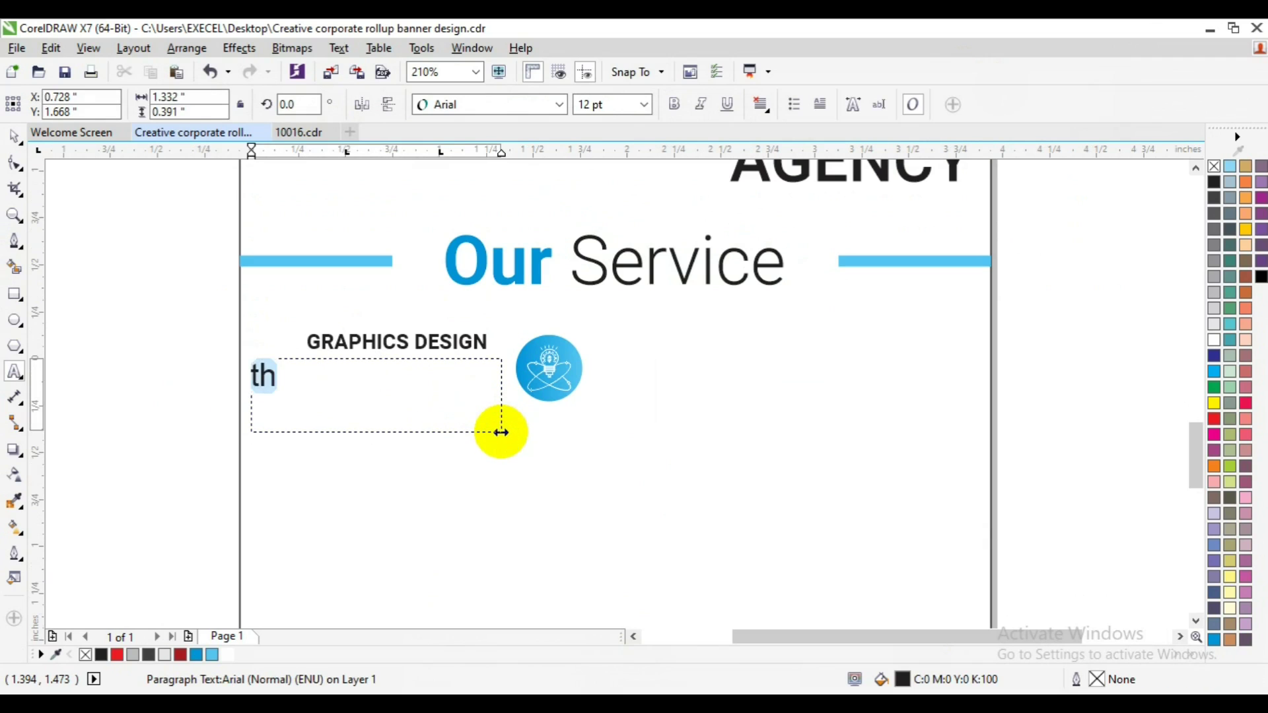
pyautogui.hotkey('ctrl', 'v')
pyautogui.hotkey('ctrl', 'a')
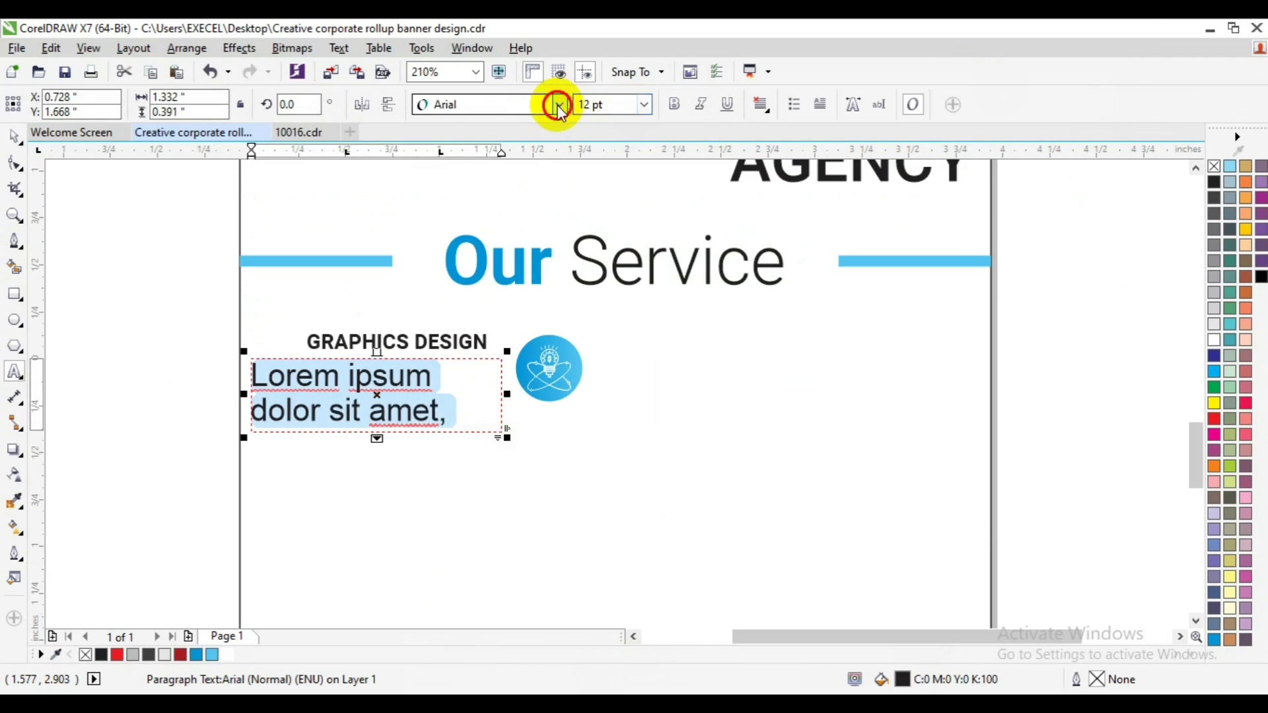
# Set the paragraph to 6 pt Roboto Medium without italic
pyautogui.click(560, 104)
pyautogui.moveTo(458, 151)
pyautogui.click(799, 379)
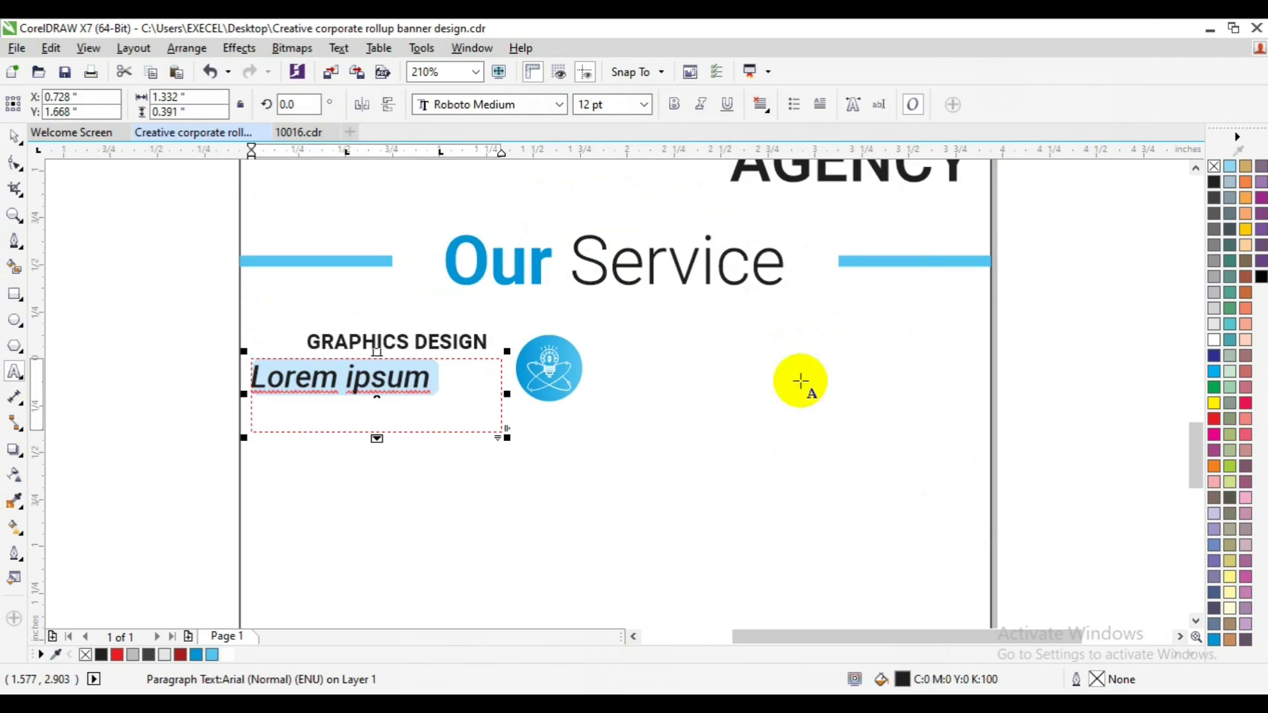
pyautogui.click(702, 105)
pyautogui.click(642, 105)
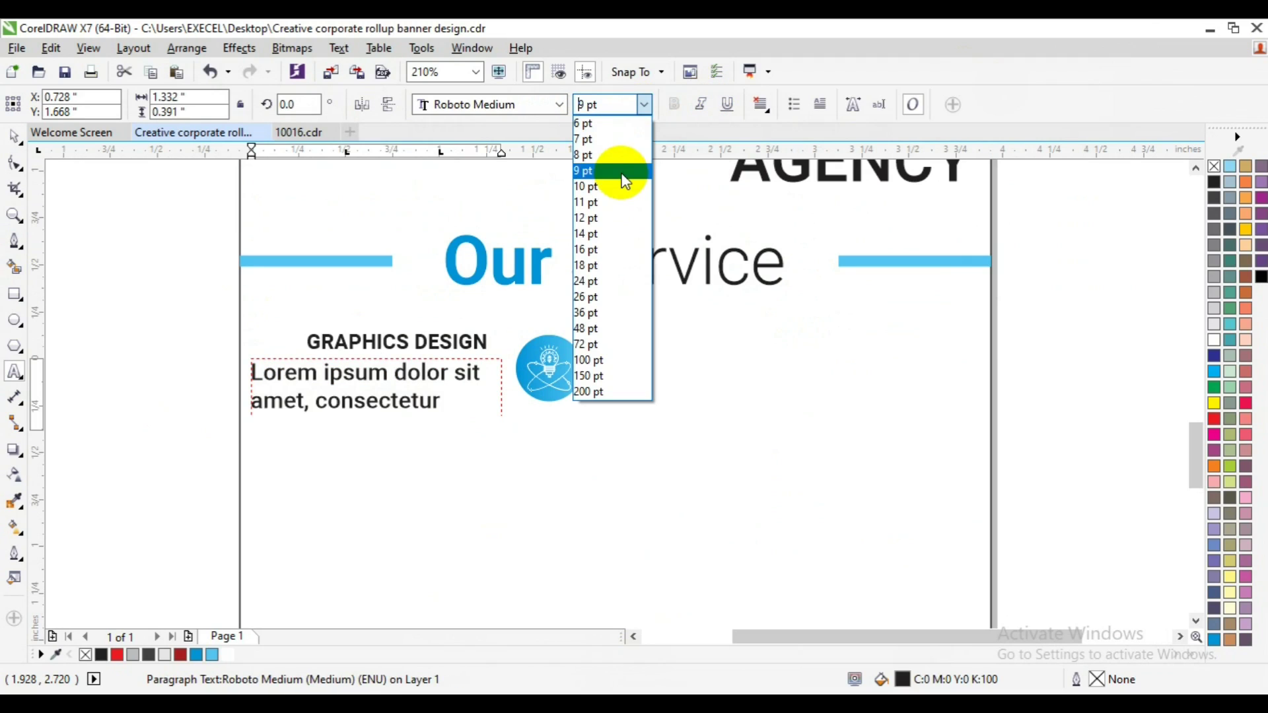
pyautogui.click(613, 126)
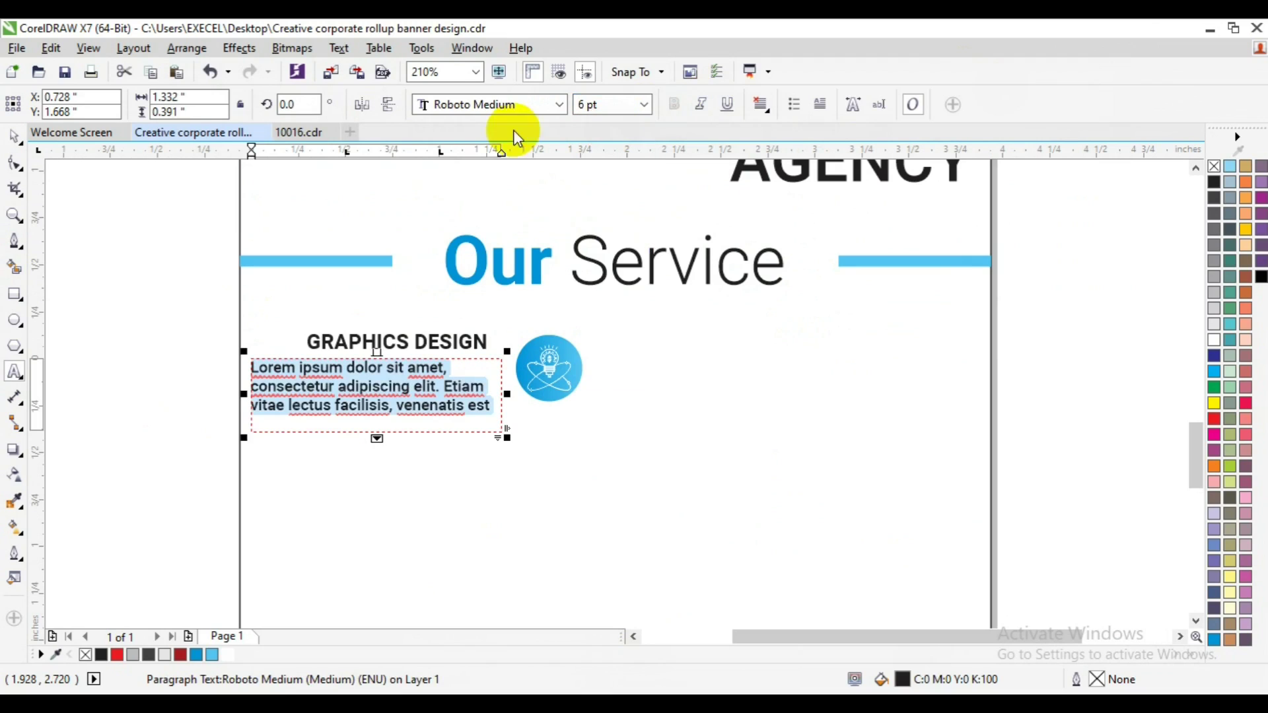
# Fully justify the paragraph and fit its frame to the text
pyautogui.click(761, 105)
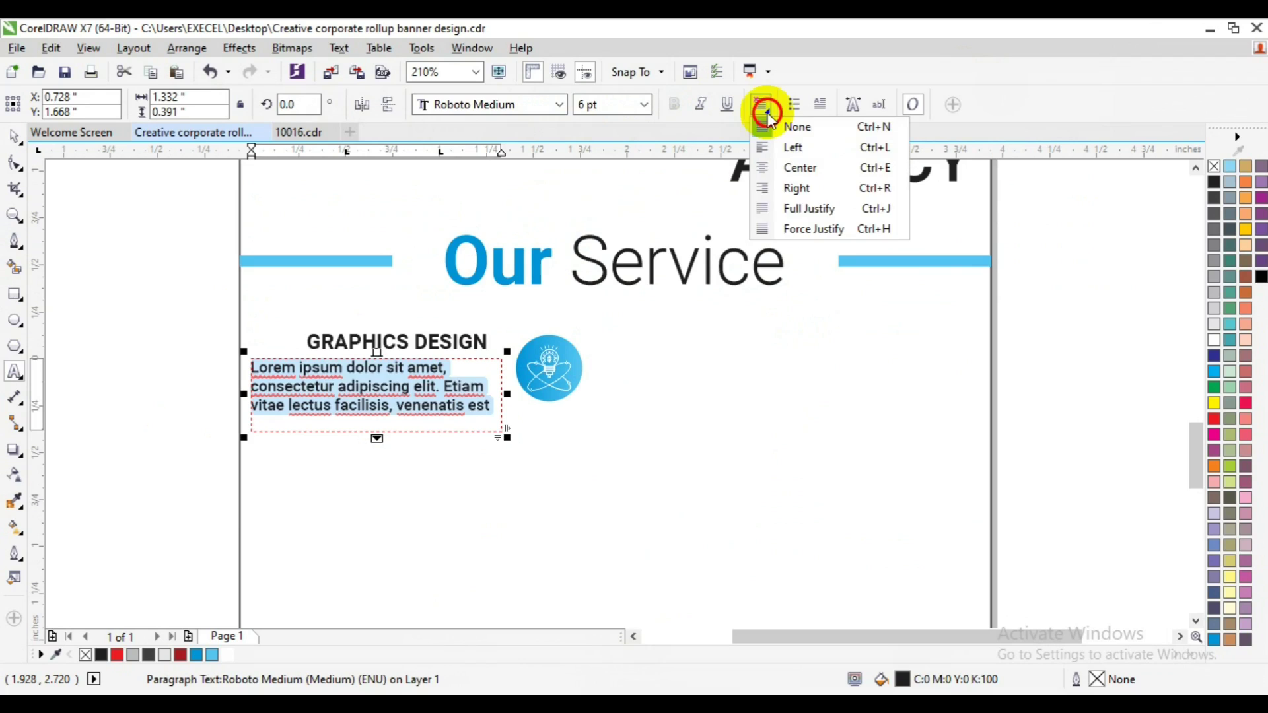
pyautogui.click(809, 208)
pyautogui.click(181, 343)
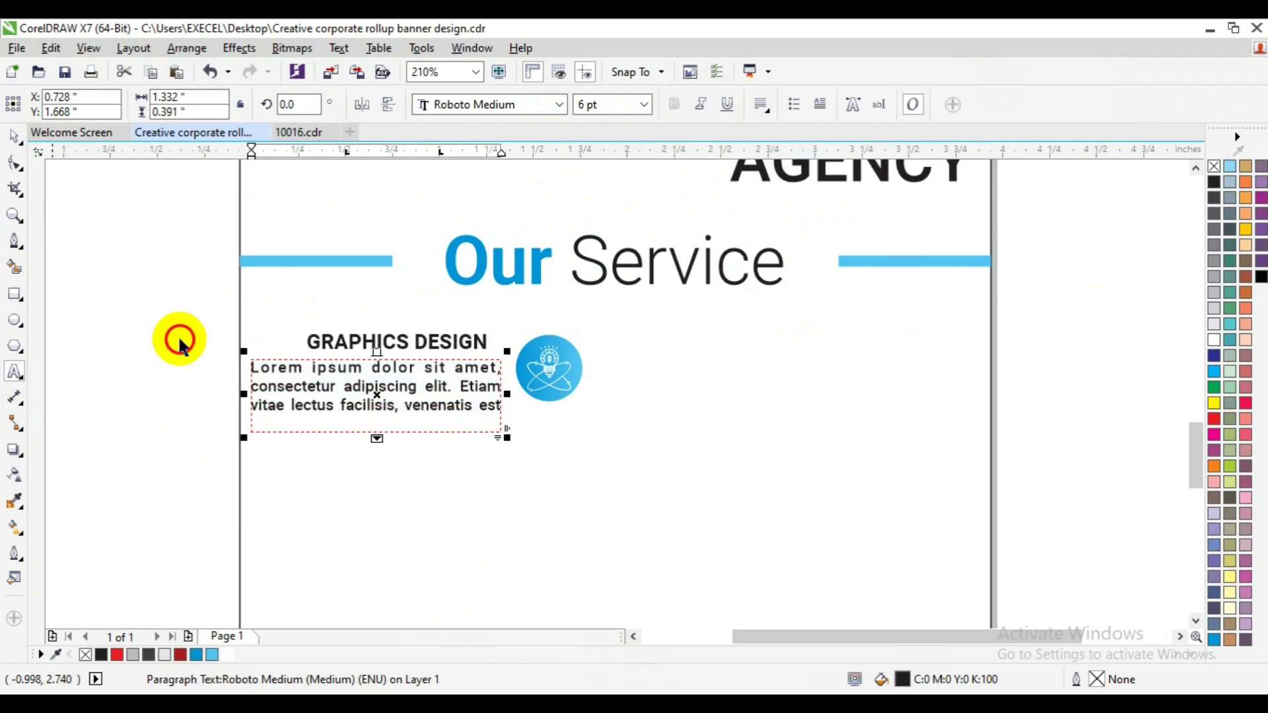
pyautogui.rightClick(381, 378)
pyautogui.click(430, 389)
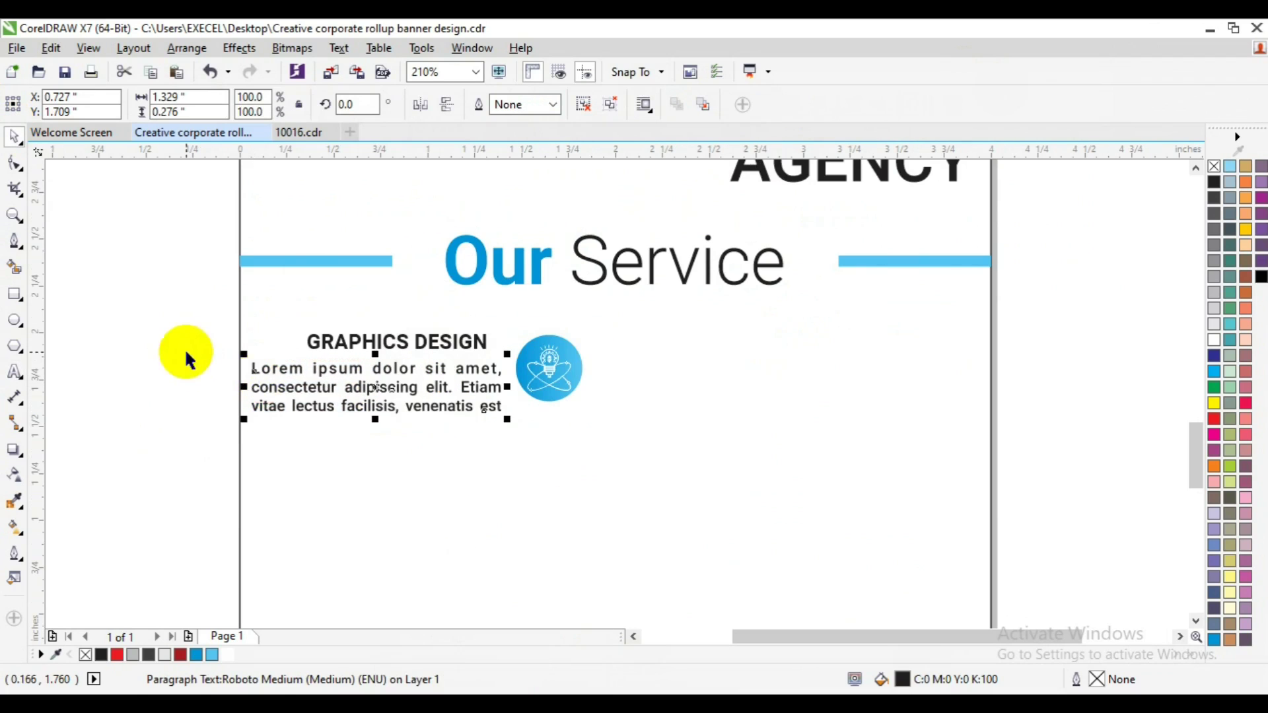
# Right-align the paragraph with the GRAPHICS DESIGN heading and group them
pyautogui.moveTo(186, 359); pyautogui.dragTo(503, 433)
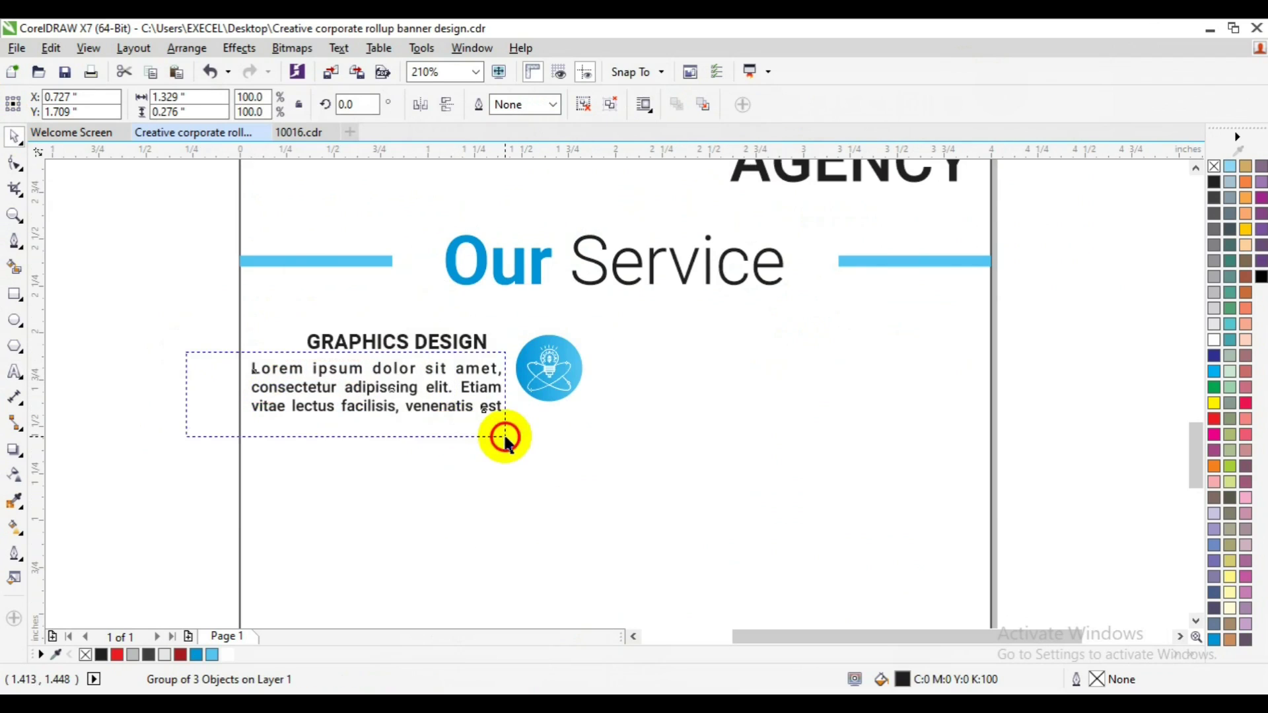
pyautogui.keyDown('shift'); pyautogui.click(406, 345); pyautogui.keyUp('shift')
pyautogui.press('r')
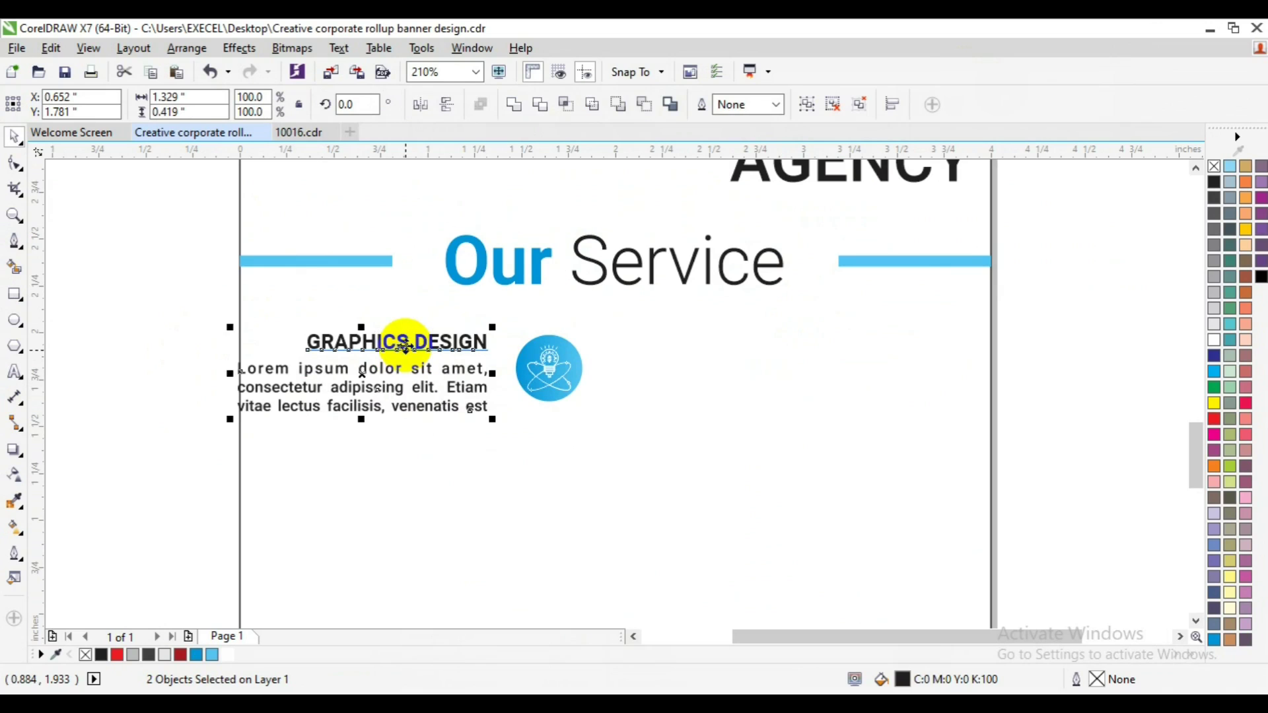
pyautogui.hotkey('ctrl', 'g')
# Centre the text group vertically with the blue icon and group them into one item
pyautogui.moveTo(430, 371); pyautogui.dragTo(453, 380)
pyautogui.keyDown('shift'); pyautogui.click(536, 383); pyautogui.keyUp('shift')
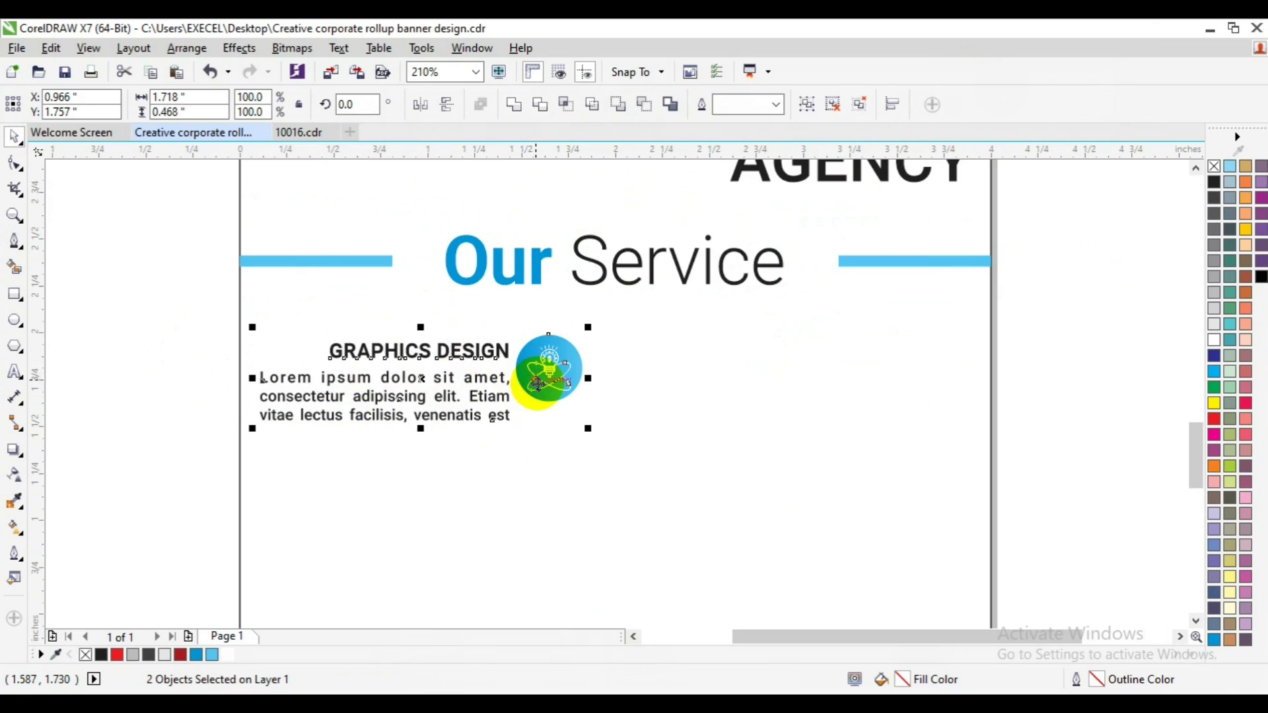
pyautogui.press('e')
pyautogui.press('Escape')
pyautogui.moveTo(558, 368); pyautogui.dragTo(566, 371)
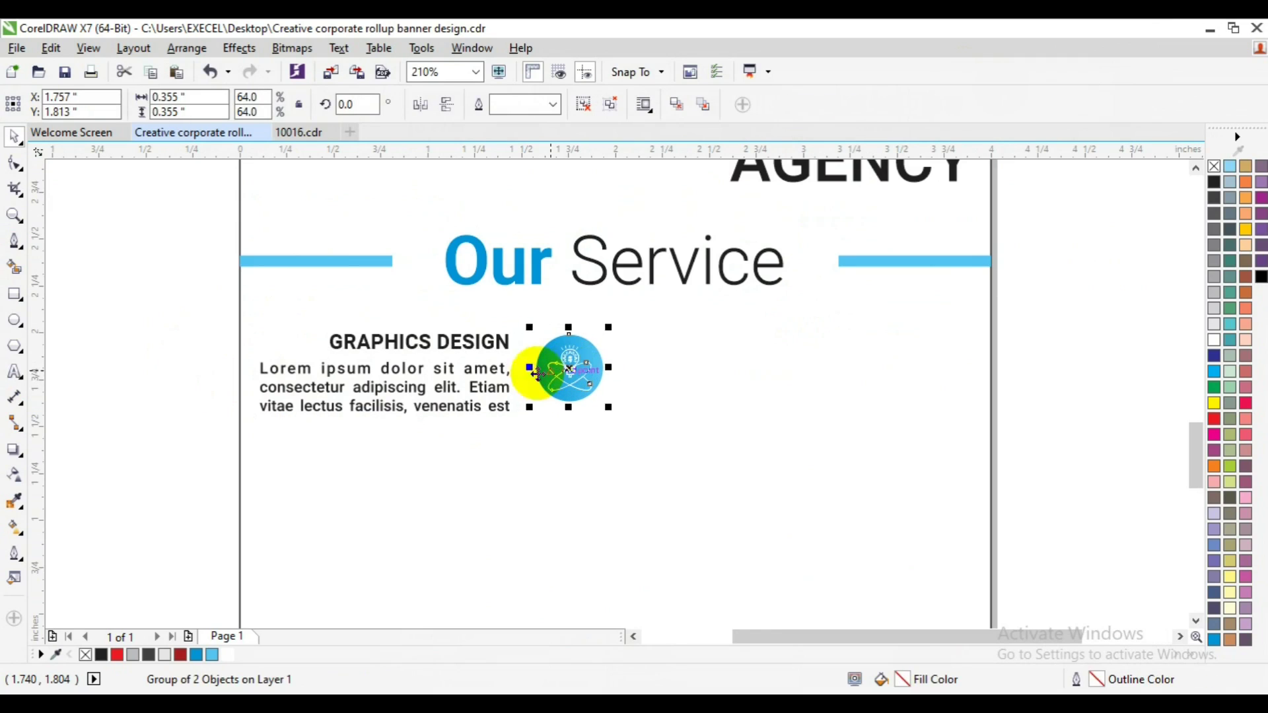
pyautogui.keyDown('shift'); pyautogui.click(448, 375); pyautogui.keyUp('shift')
pyautogui.moveTo(567, 370); pyautogui.dragTo(581, 375)
pyautogui.hotkey('ctrl', 'g')
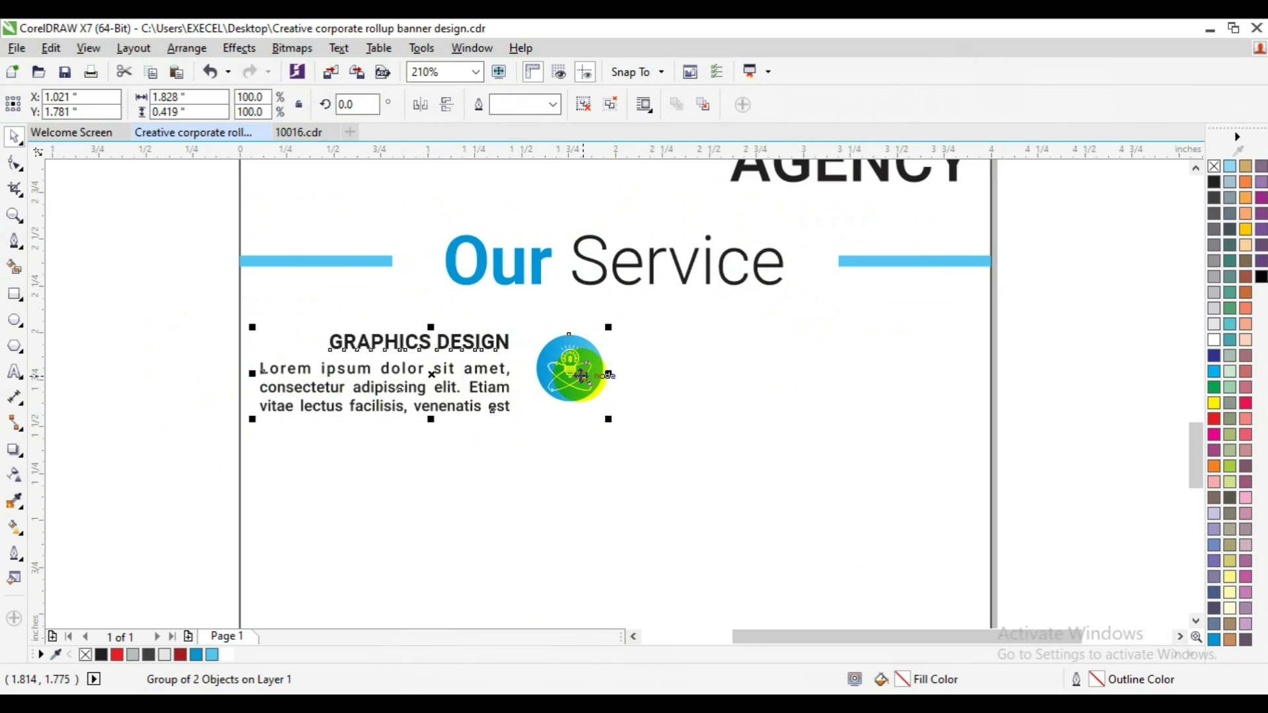
# Drag a copy of the service item downward
pyautogui.keyDown('ctrl'); pyautogui.click(581, 375); pyautogui.keyUp('ctrl')
pyautogui.click(496, 385)
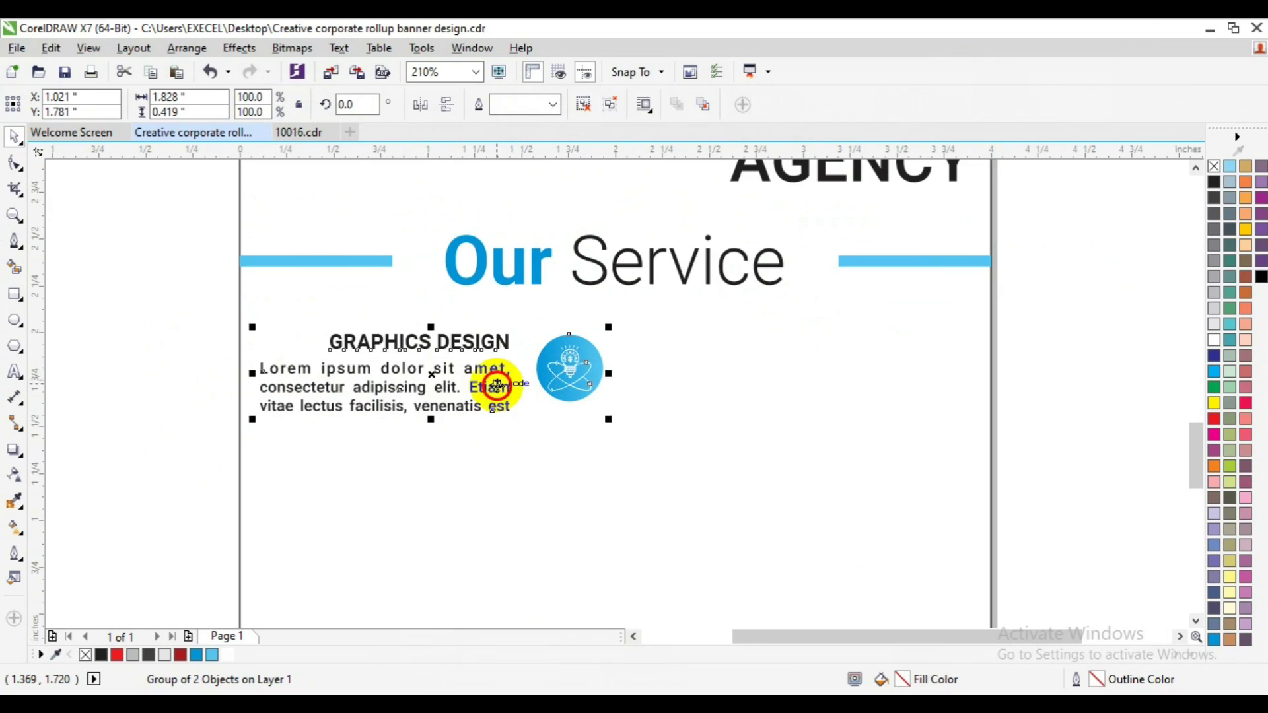
pyautogui.moveTo(496, 384); pyautogui.dragTo(509, 517)
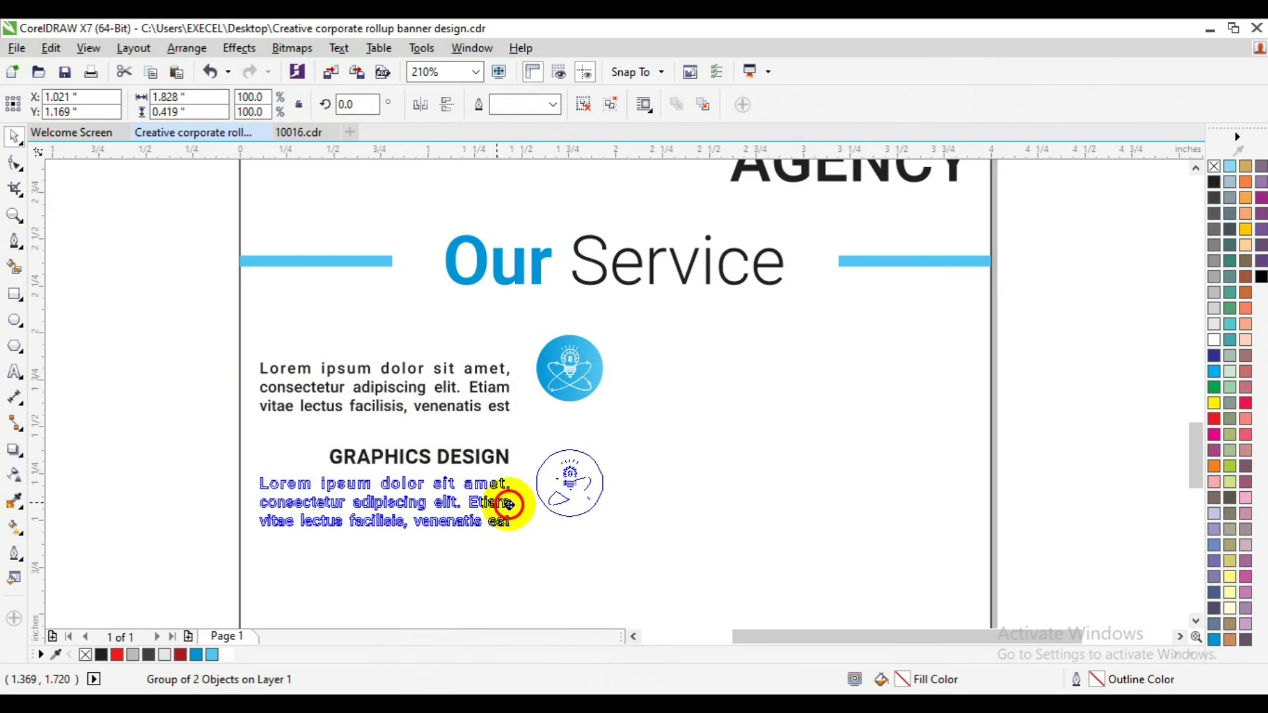
# Drop a copy of the service item below the original and shift the pair right
pyautogui.moveTo(509, 518); pyautogui.dragTo(515, 517)
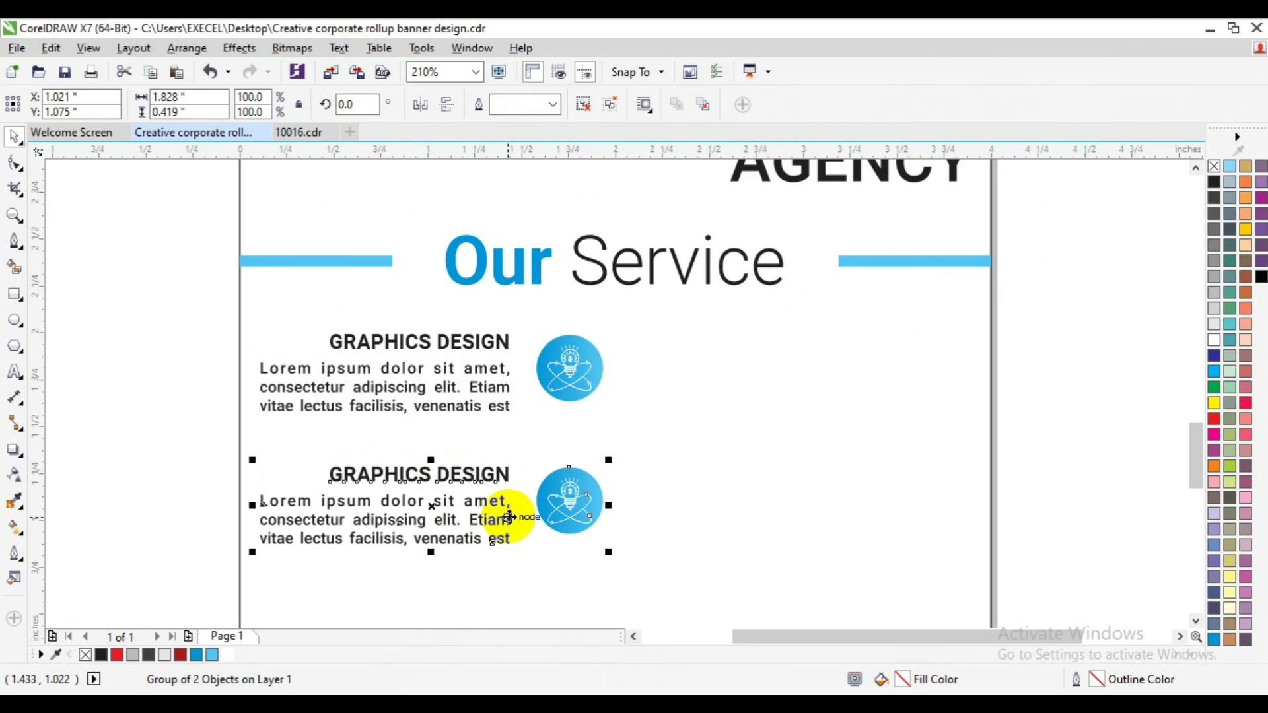
pyautogui.keyDown('shift'); pyautogui.click(460, 391); pyautogui.keyUp('shift')
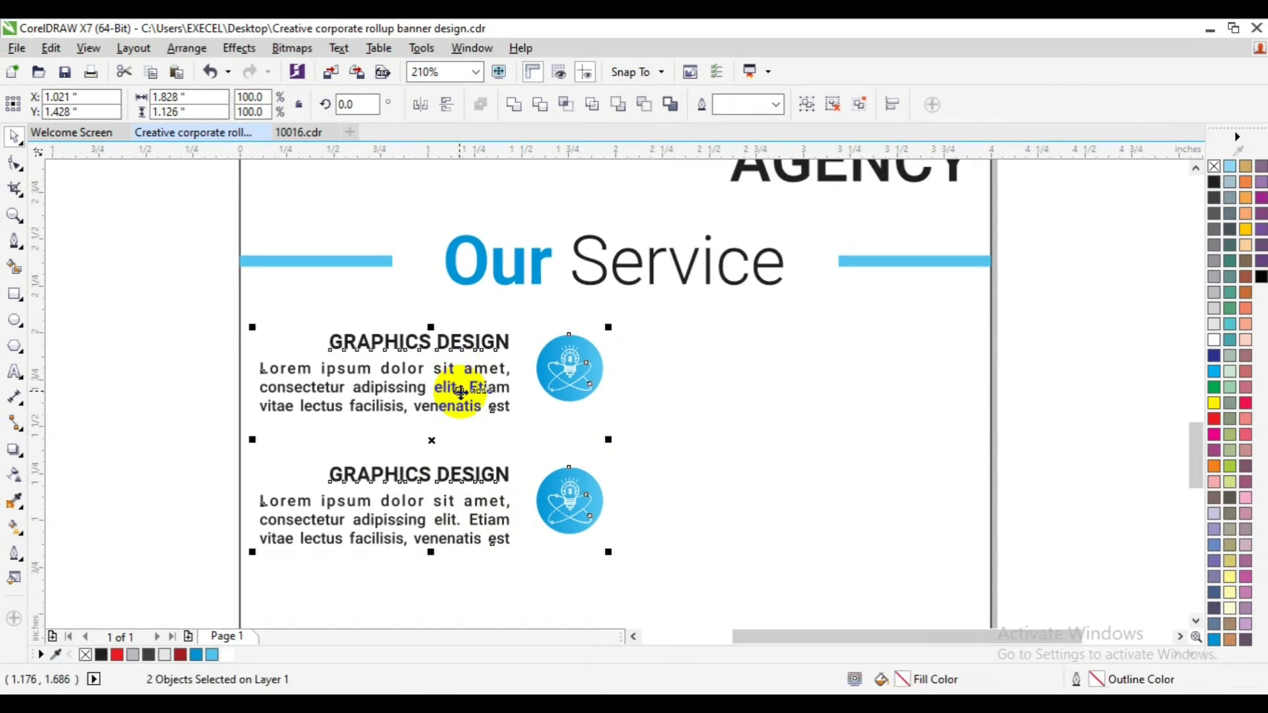
pyautogui.moveTo(461, 391); pyautogui.dragTo(755, 389)
pyautogui.hotkey('ctrl', 'z')
pyautogui.moveTo(454, 405); pyautogui.dragTo(457, 401)
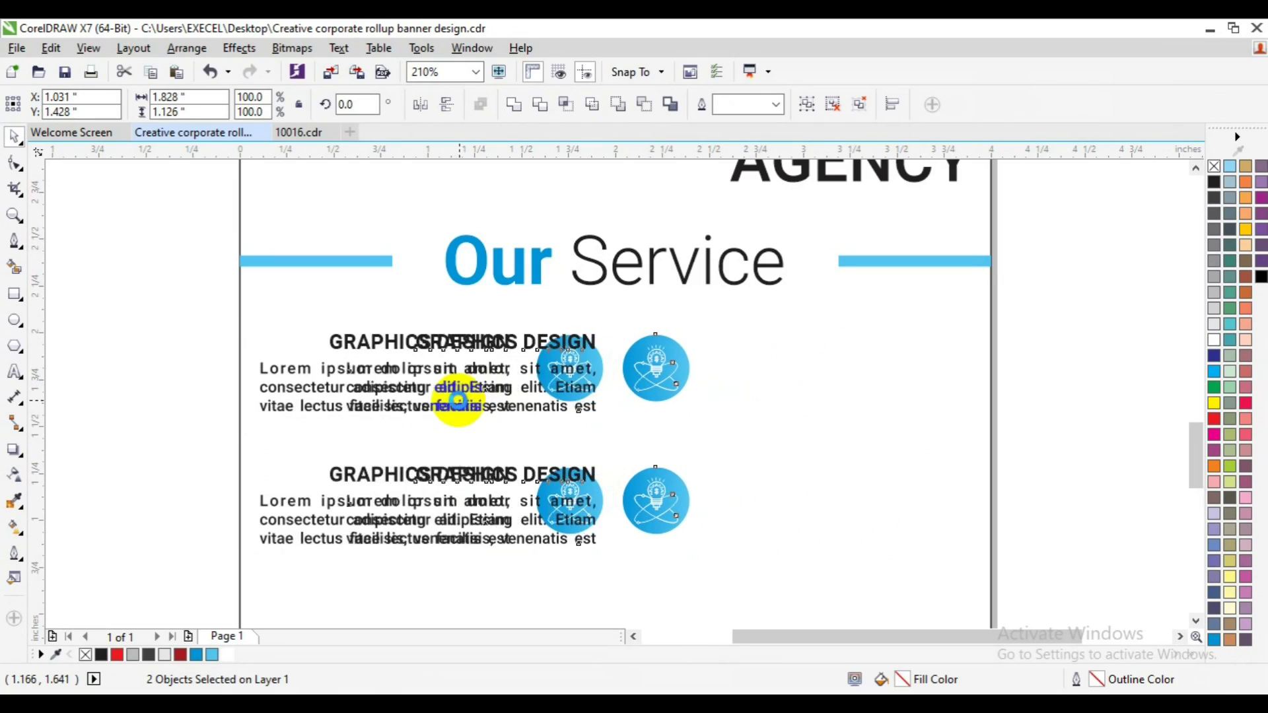
pyautogui.moveTo(458, 400); pyautogui.dragTo(515, 401)
# Copy both stacked service items onto the right half of the page
pyautogui.click(572, 405)
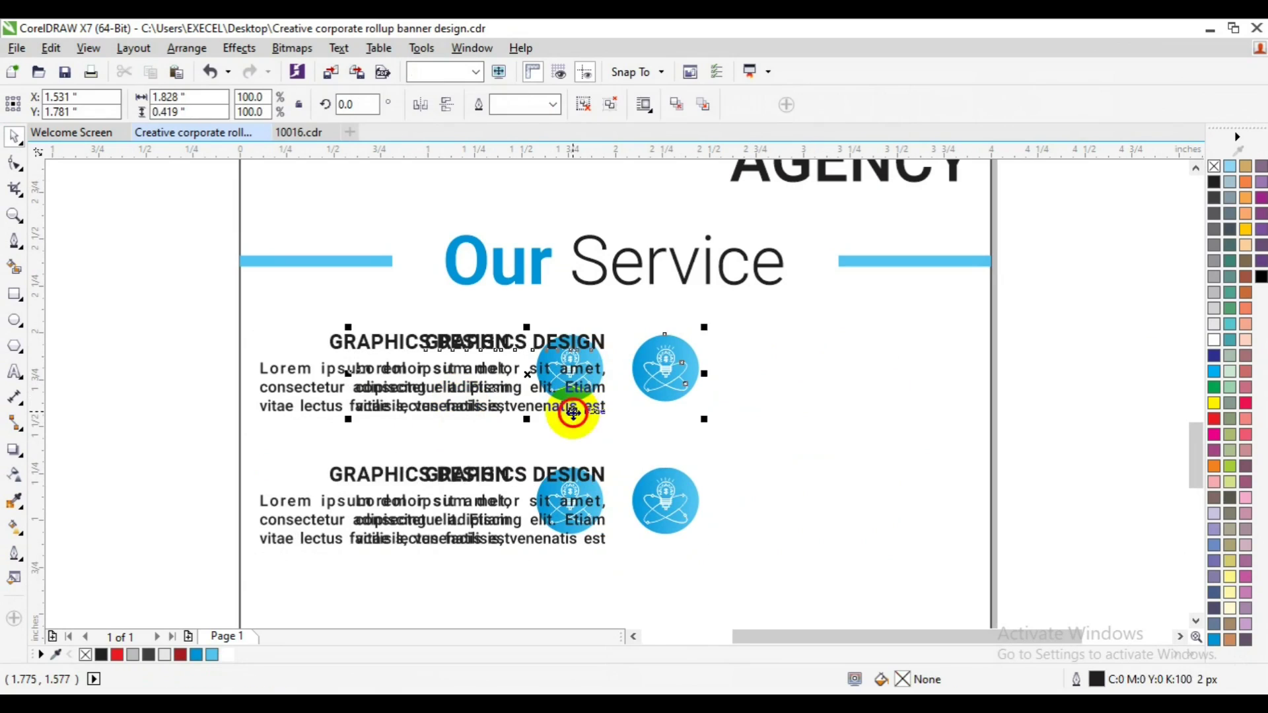
pyautogui.click(968, 339)
pyautogui.press('Escape')
pyautogui.click(508, 343)
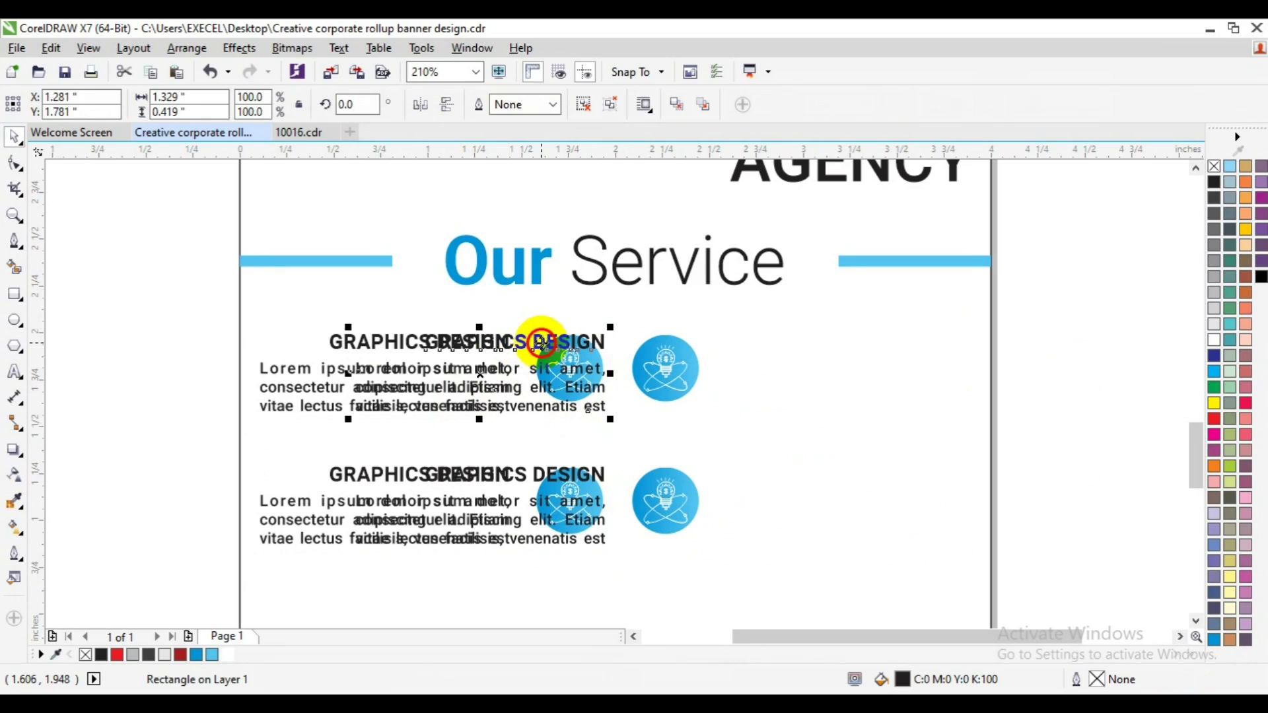
pyautogui.keyDown('shift'); pyautogui.click(539, 536); pyautogui.keyUp('shift')
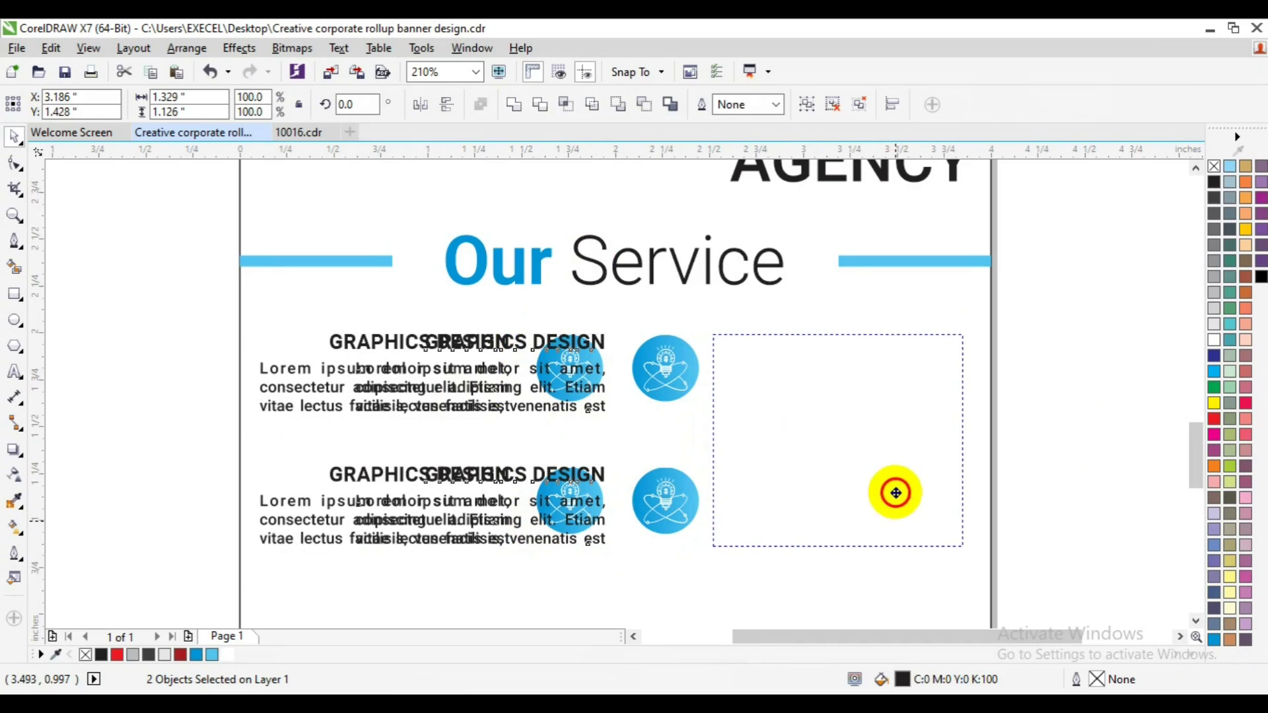
pyautogui.moveTo(538, 521); pyautogui.dragTo(898, 497)
pyautogui.click(1110, 306)
pyautogui.click(890, 388)
pyautogui.click(925, 338)
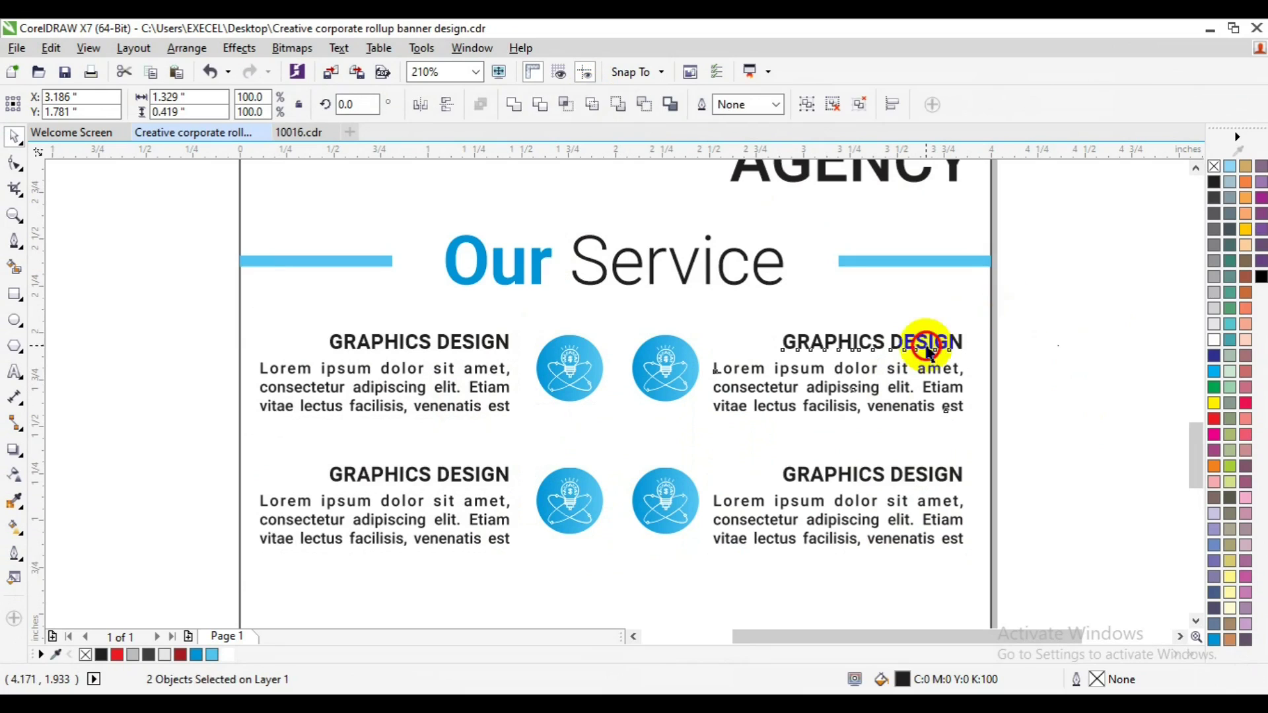
# Realign the top-right heading and paragraph, regroup them, and shift that item left
pyautogui.click(841, 400)
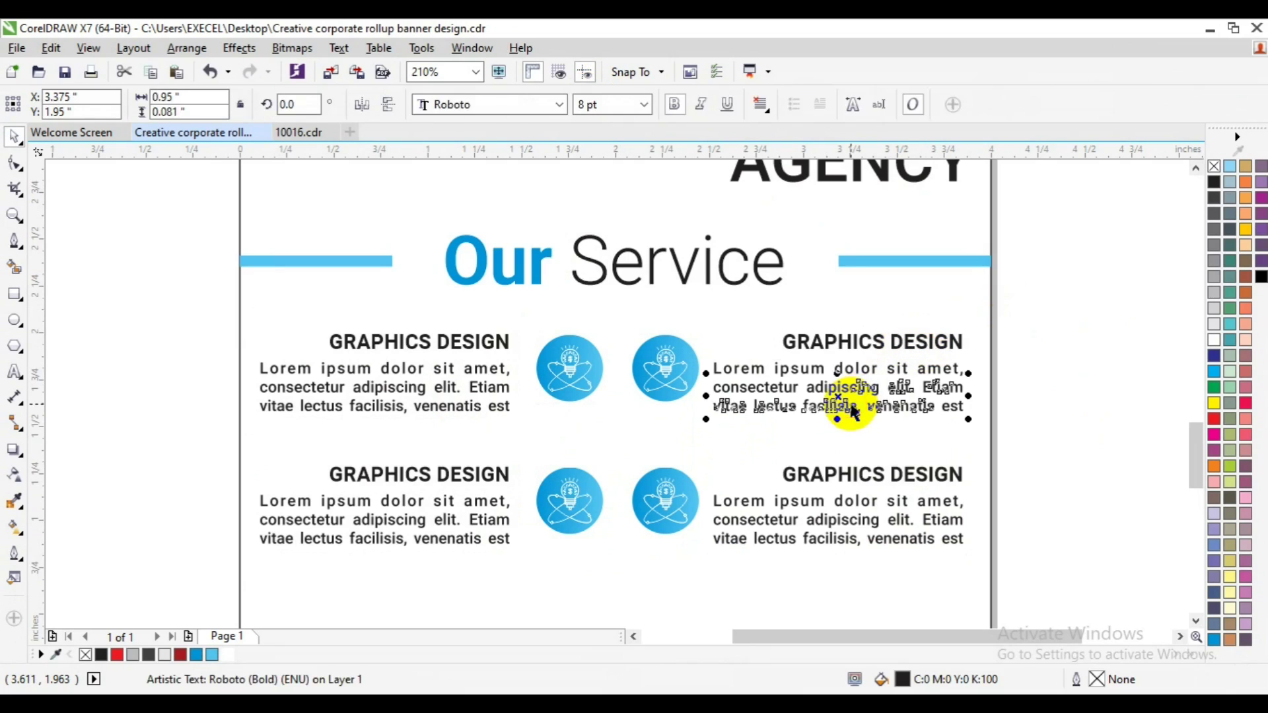
pyautogui.click(829, 343)
pyautogui.keyDown('shift'); pyautogui.click(825, 368); pyautogui.keyUp('shift')
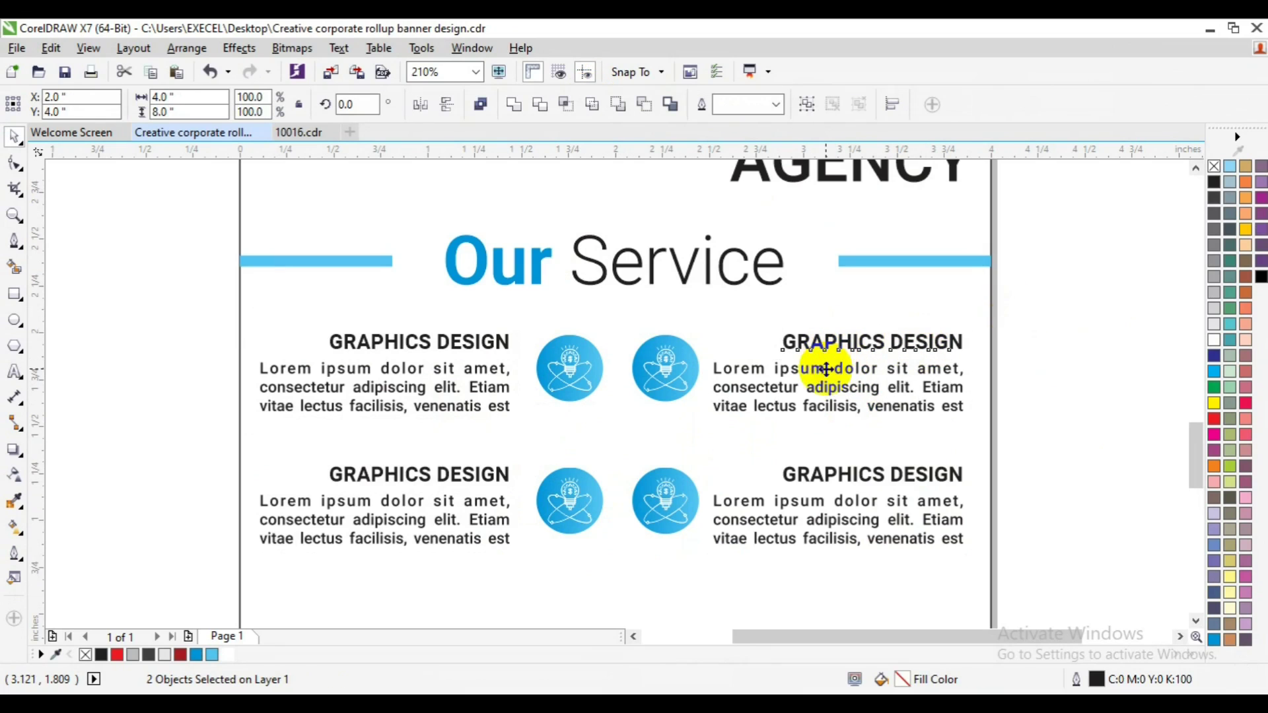
pyautogui.click(948, 406)
pyautogui.click(858, 343)
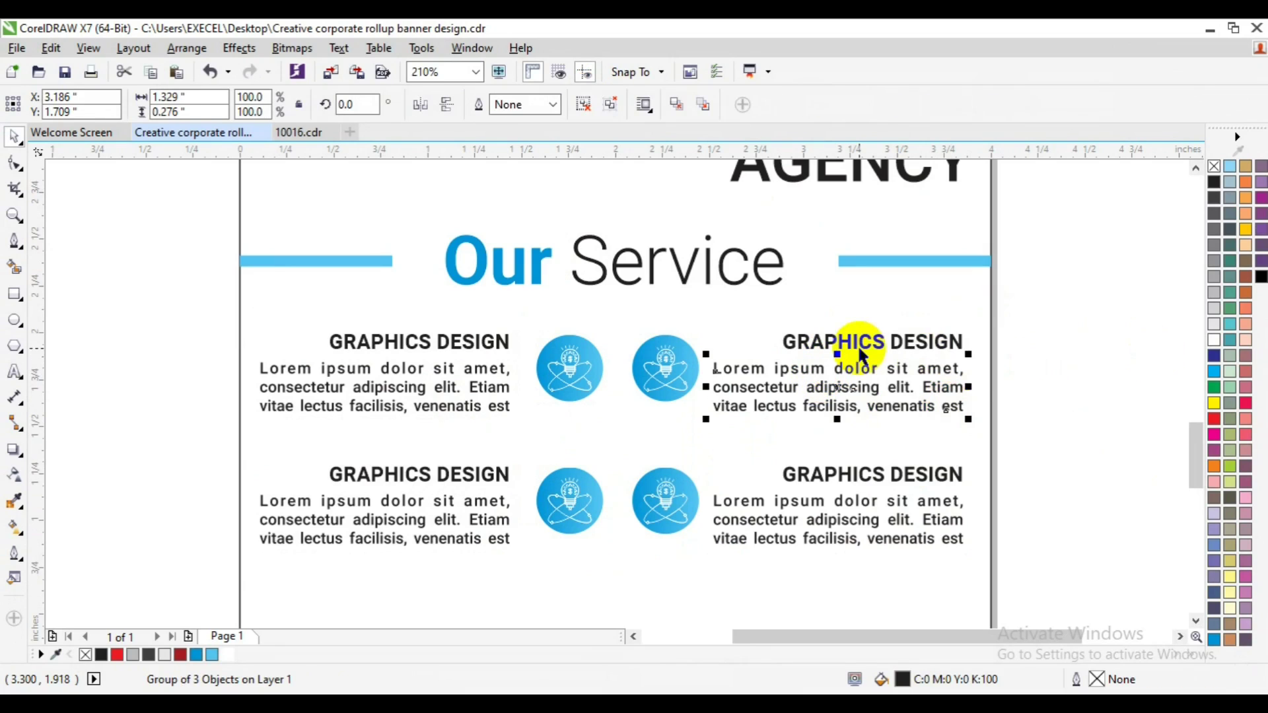
pyautogui.hotkey('ctrl', 'u')
pyautogui.press('Right')
pyautogui.press('Right')
pyautogui.press('Right')
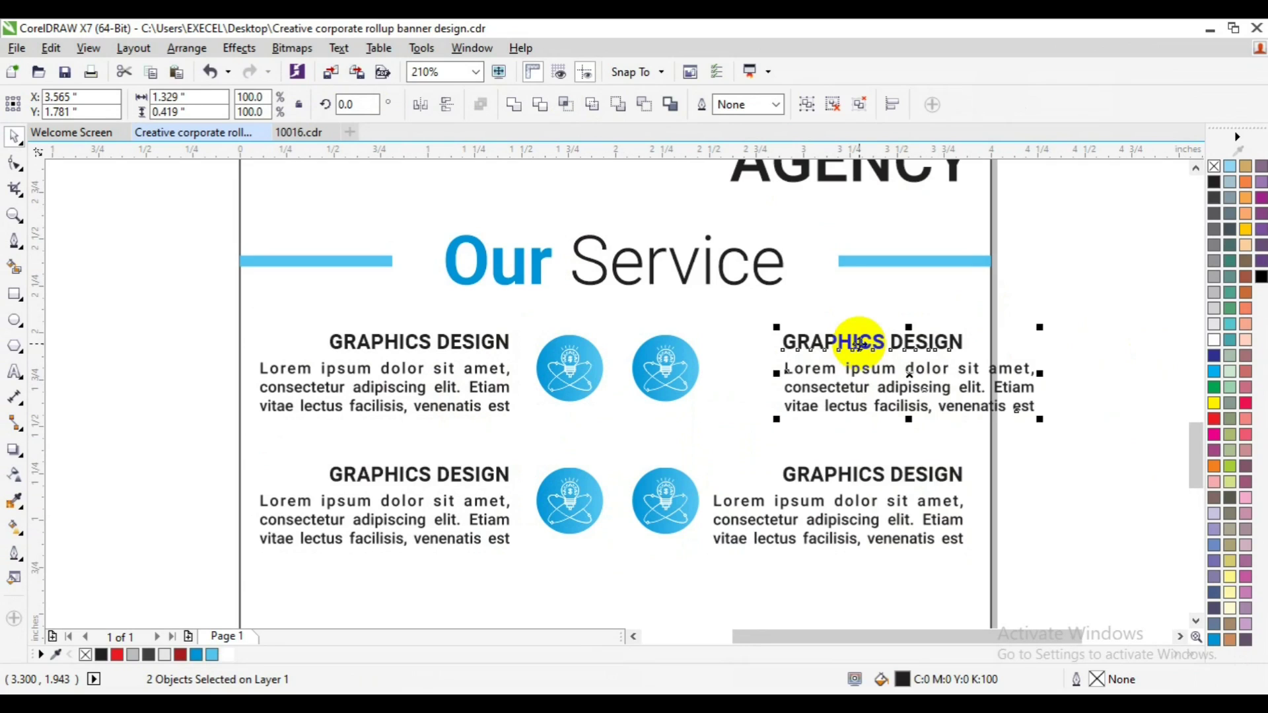
pyautogui.hotkey('ctrl', 'g')
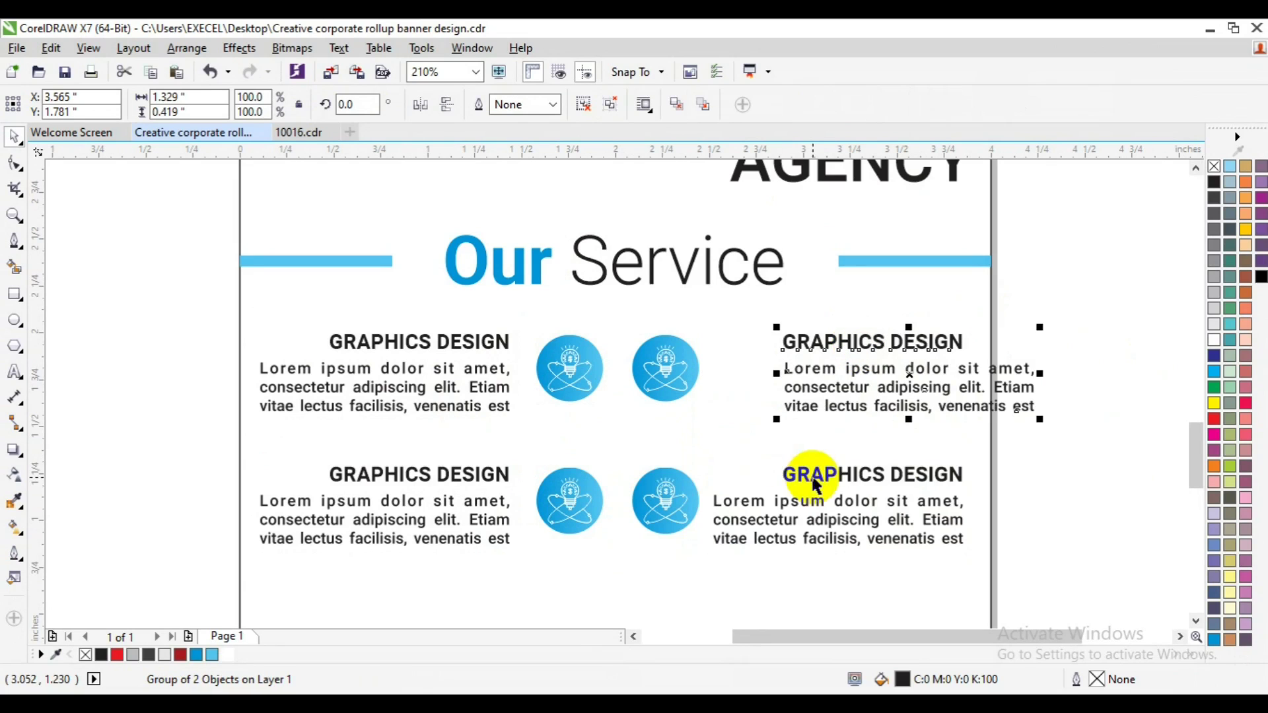
pyautogui.moveTo(827, 391); pyautogui.dragTo(774, 399)
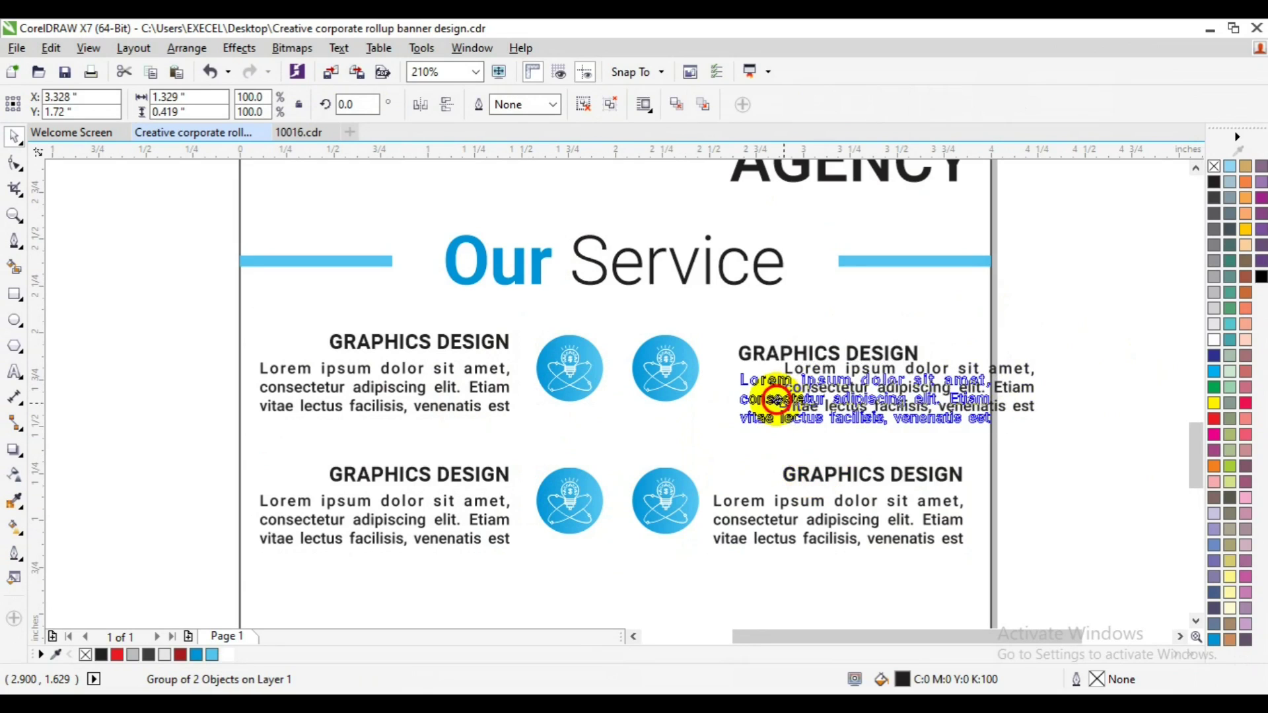
pyautogui.keyDown('shift'); pyautogui.click(667, 370); pyautogui.keyUp('shift')
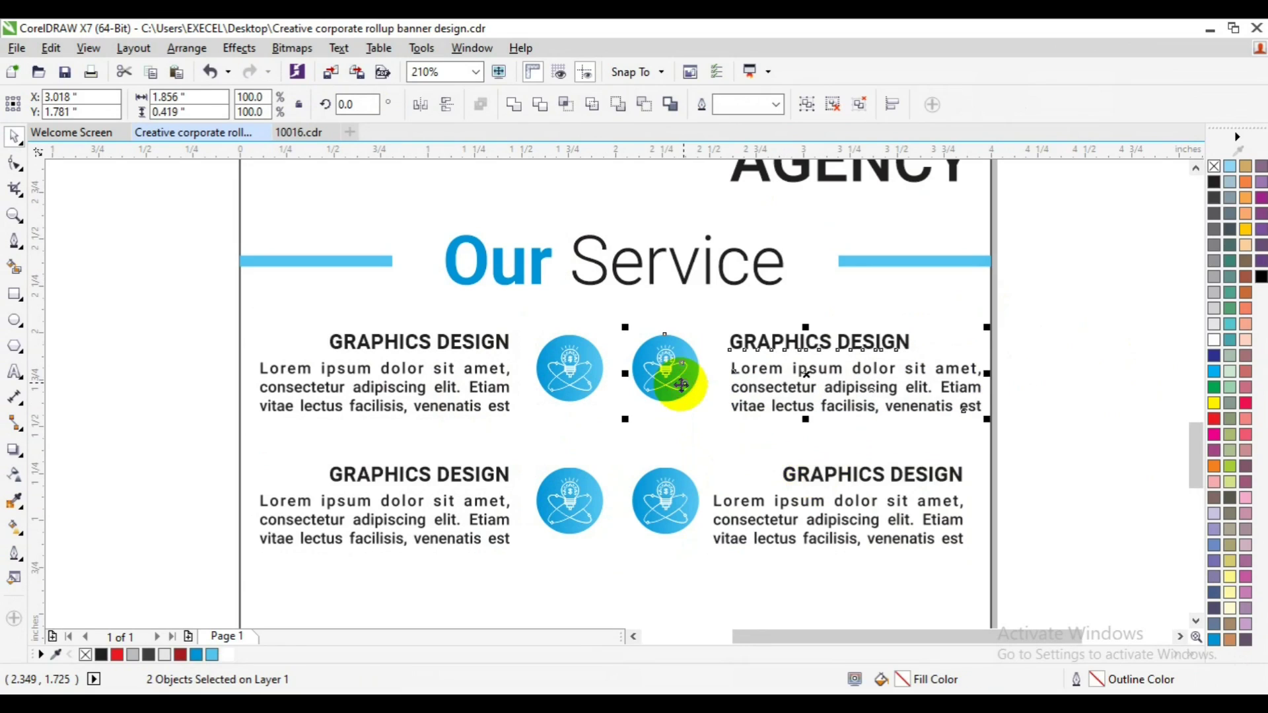
pyautogui.click(829, 399)
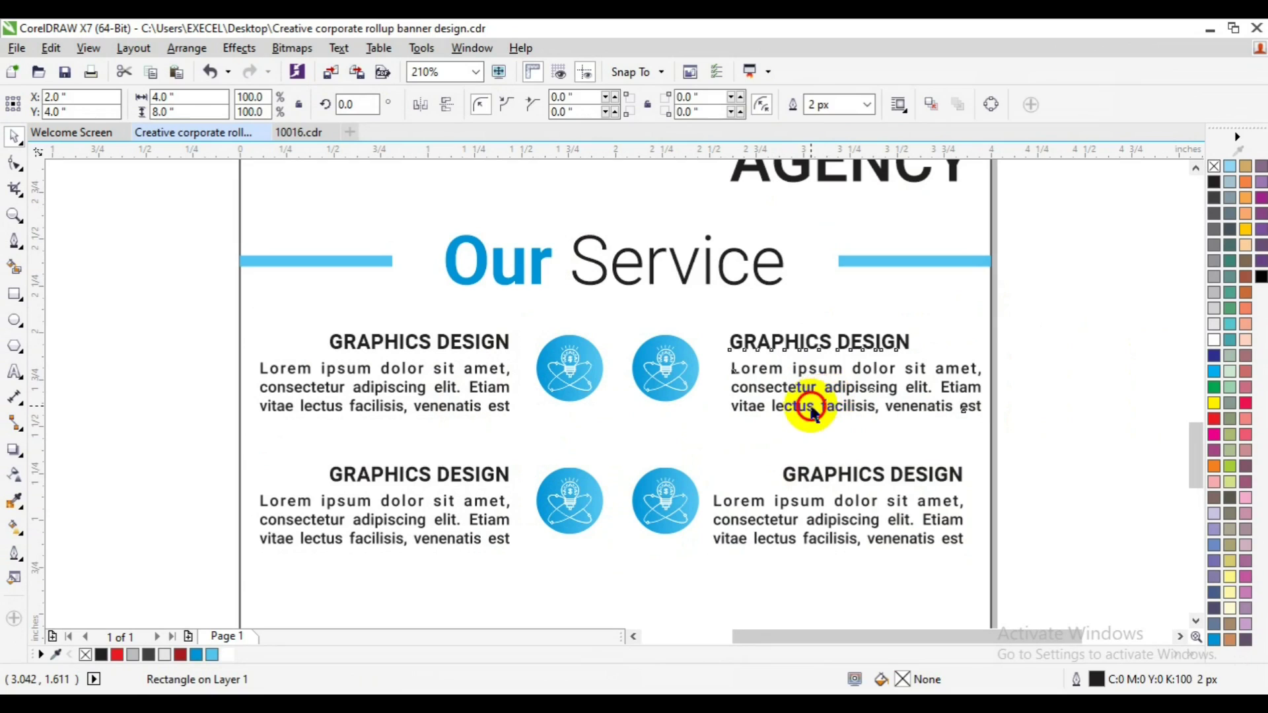
pyautogui.click(811, 409)
pyautogui.moveTo(812, 407); pyautogui.dragTo(796, 406)
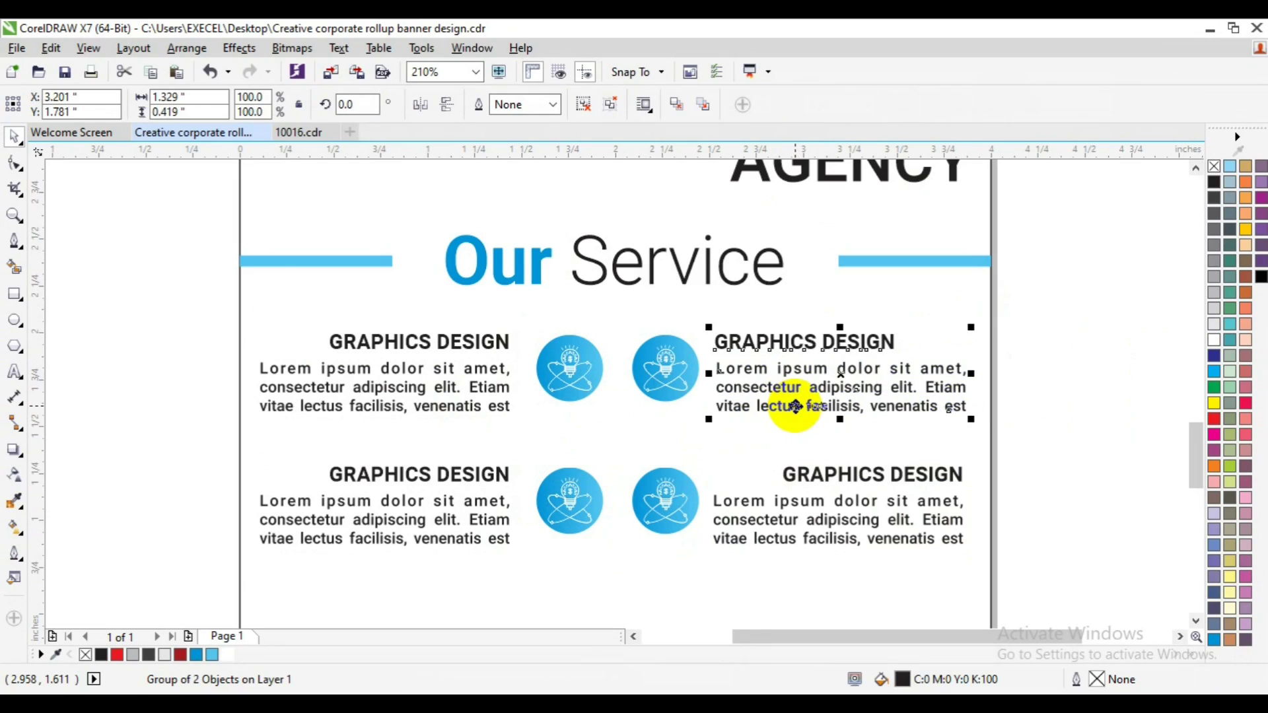
# Delete the bottom row of service items
pyautogui.click(801, 504)
pyautogui.press('Delete')
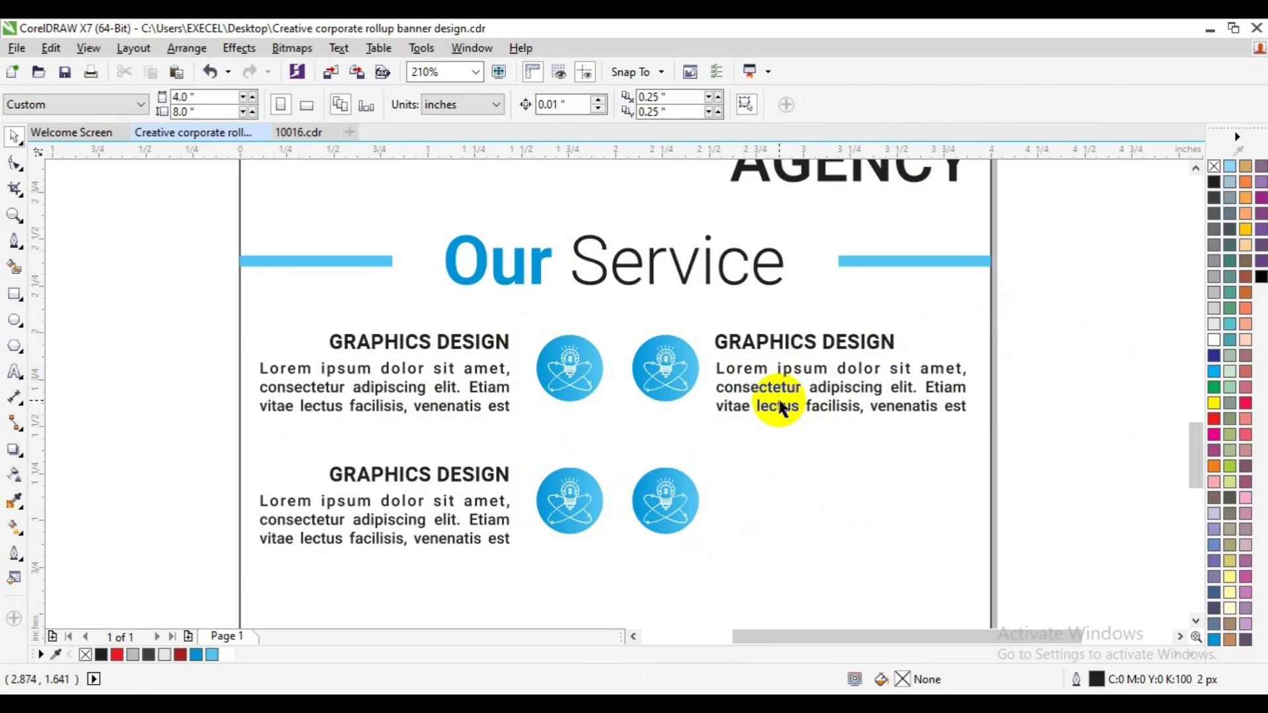
pyautogui.click(779, 406)
pyautogui.keyDown('shift'); pyautogui.click(666, 387); pyautogui.keyUp('shift')
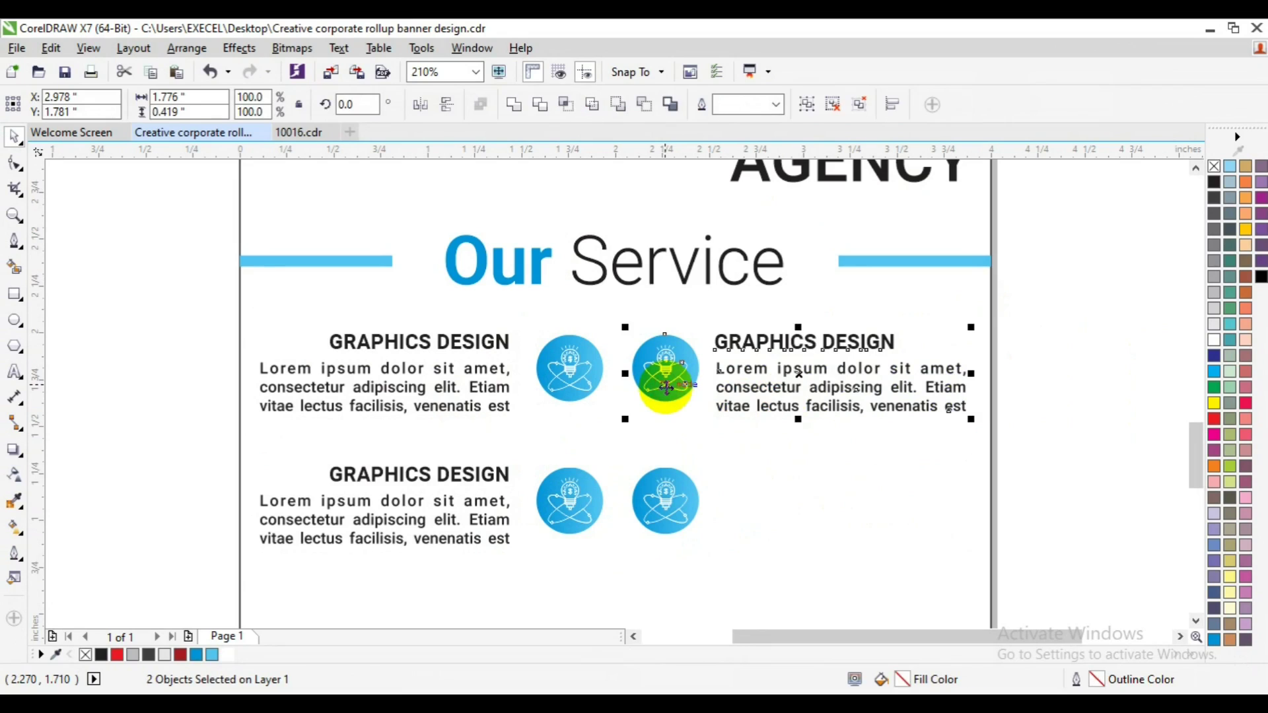
pyautogui.keyDown('shift'); pyautogui.click(665, 386); pyautogui.keyUp('shift')
pyautogui.keyDown('shift'); pyautogui.click(571, 387); pyautogui.keyUp('shift')
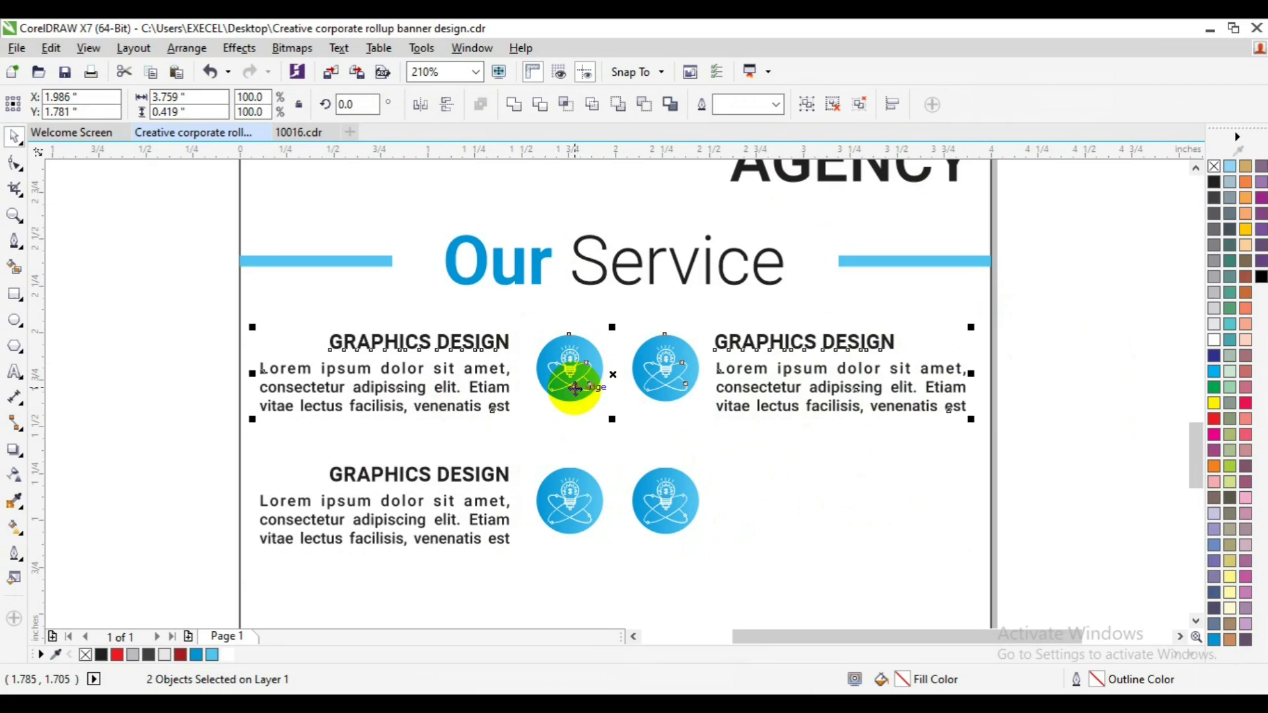
pyautogui.moveTo(198, 444); pyautogui.dragTo(787, 566)
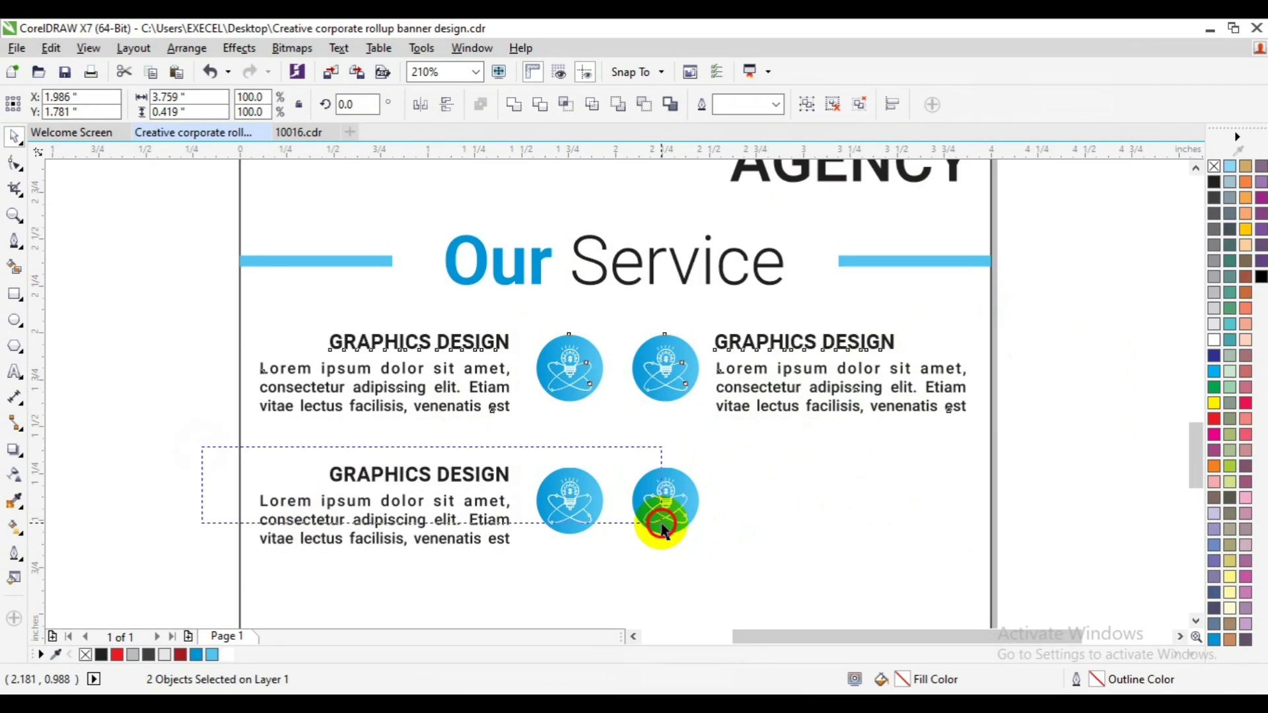
pyautogui.press('Delete')
# Group the top row's text blocks and blue icons into one object
pyautogui.click(449, 407)
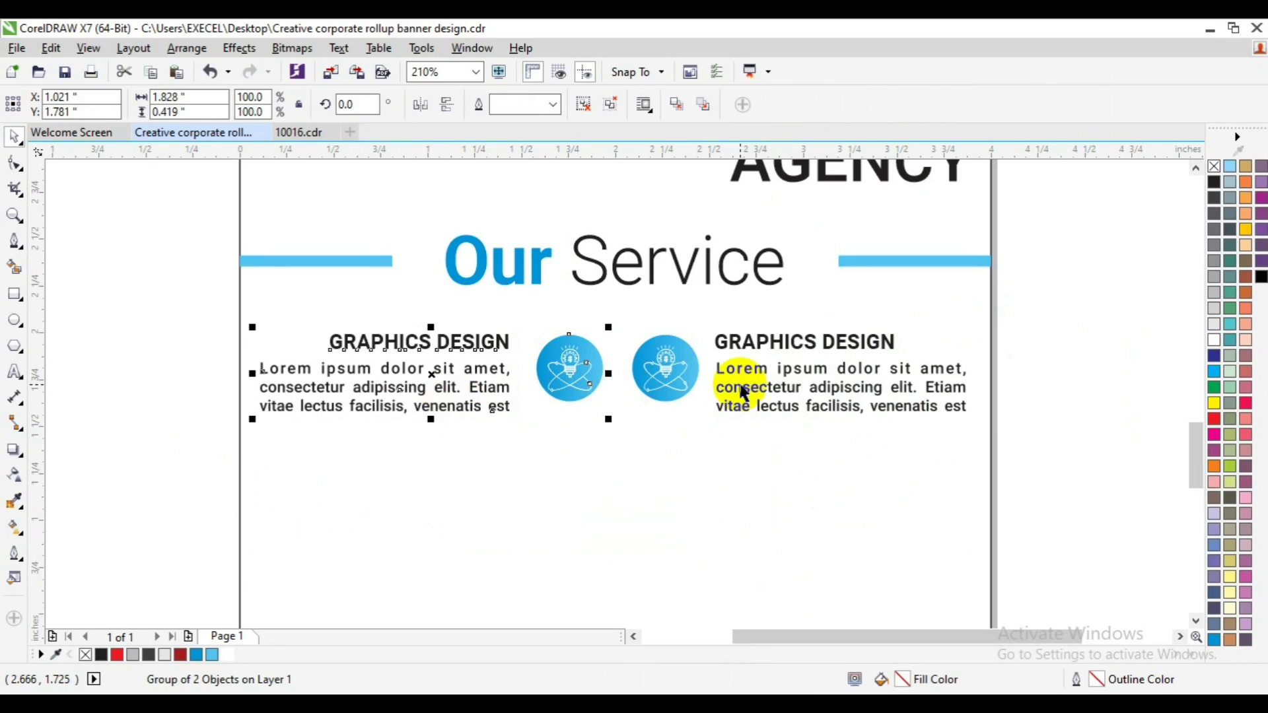
pyautogui.keyDown('shift'); pyautogui.click(741, 383); pyautogui.keyUp('shift')
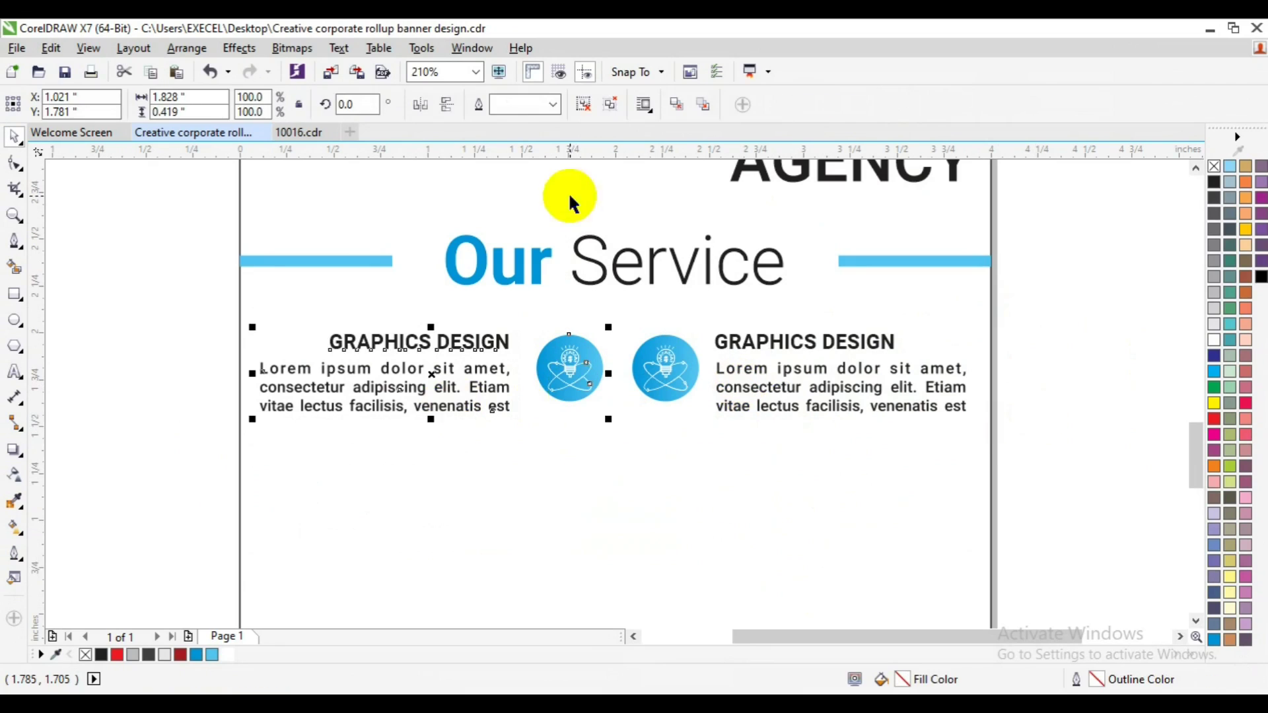
pyautogui.click(580, 105)
pyautogui.click(568, 373)
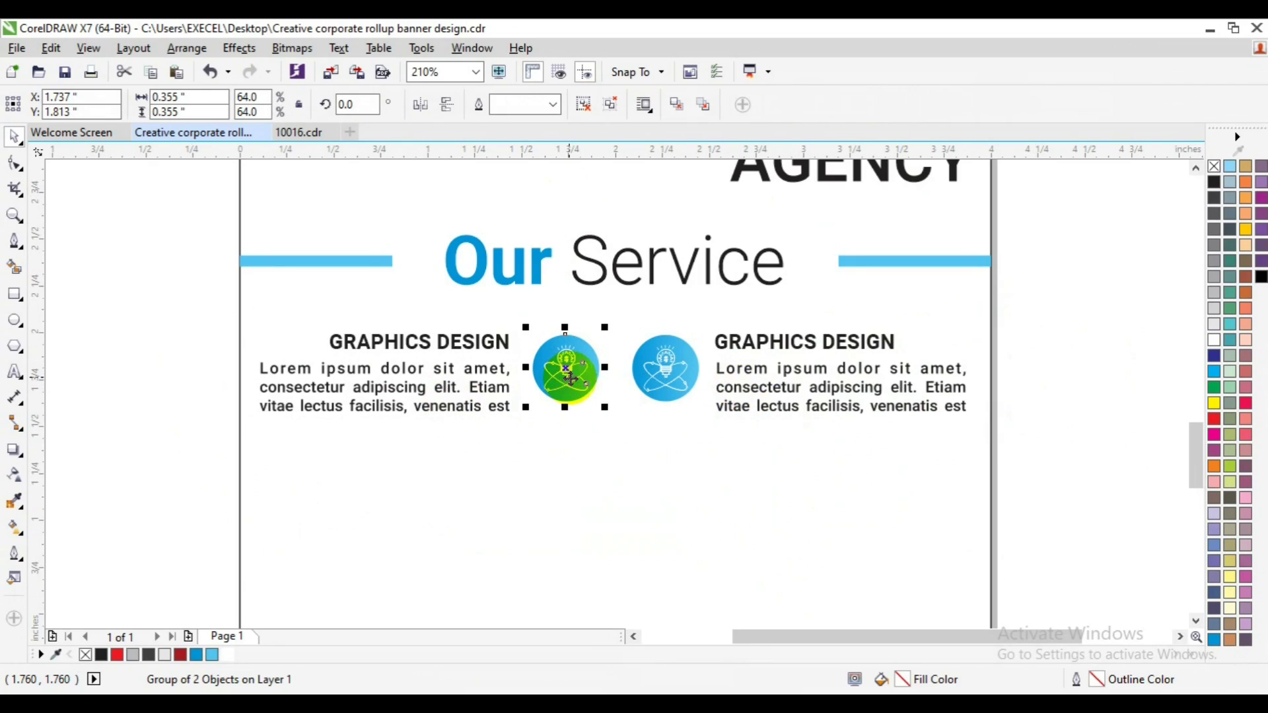
pyautogui.moveTo(114, 333); pyautogui.dragTo(607, 426)
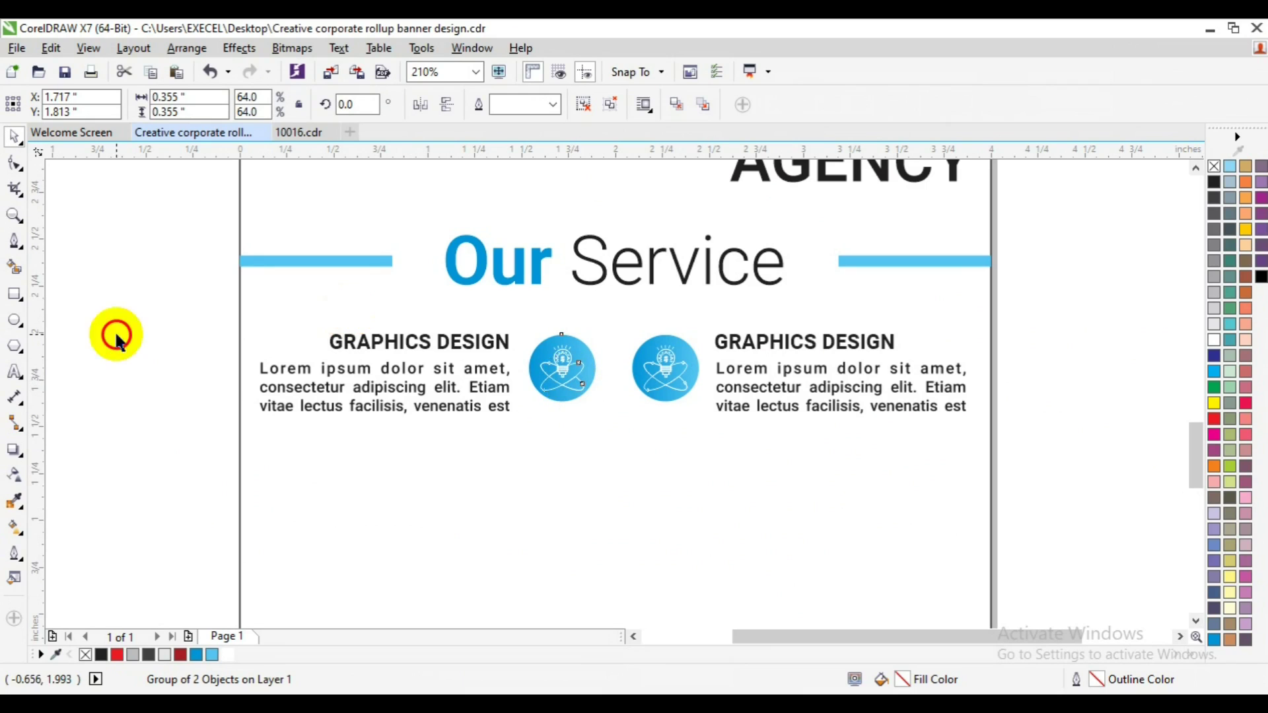
pyautogui.keyDown('shift'); pyautogui.click(730, 374); pyautogui.keyUp('shift')
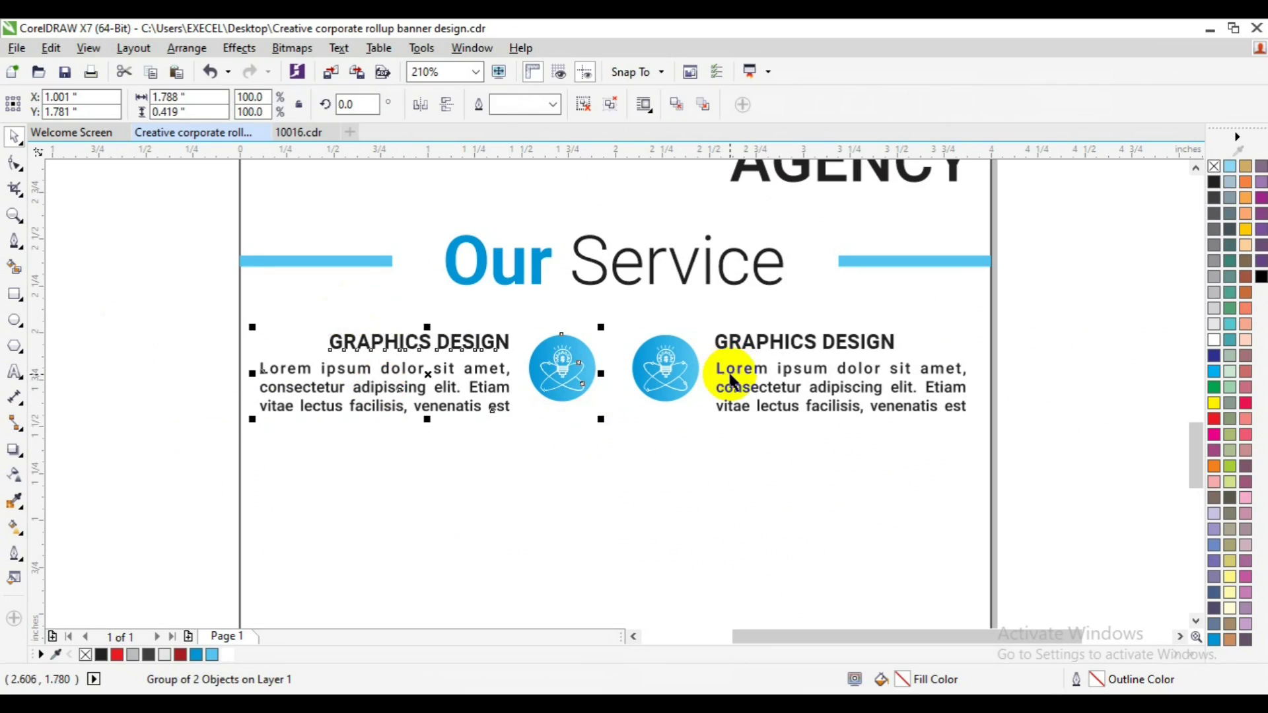
pyautogui.click(713, 494)
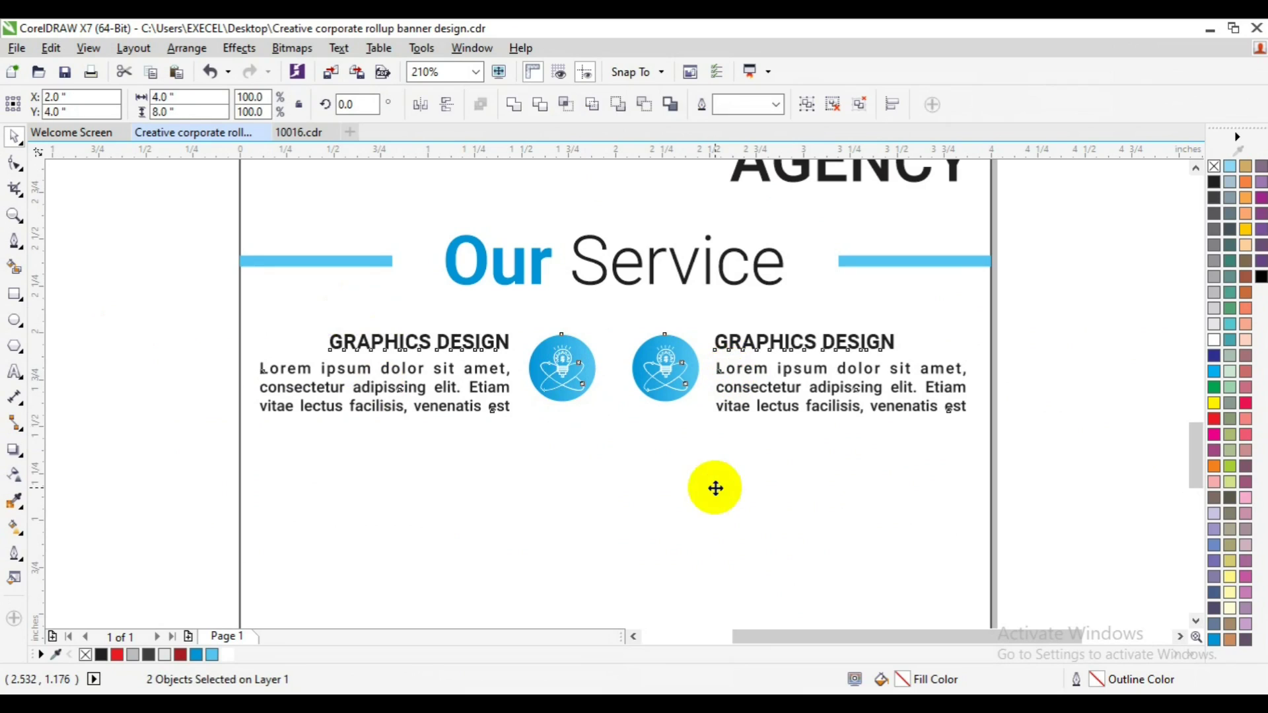
pyautogui.rightClick(674, 365)
pyautogui.hotkey('ctrl', 'g')
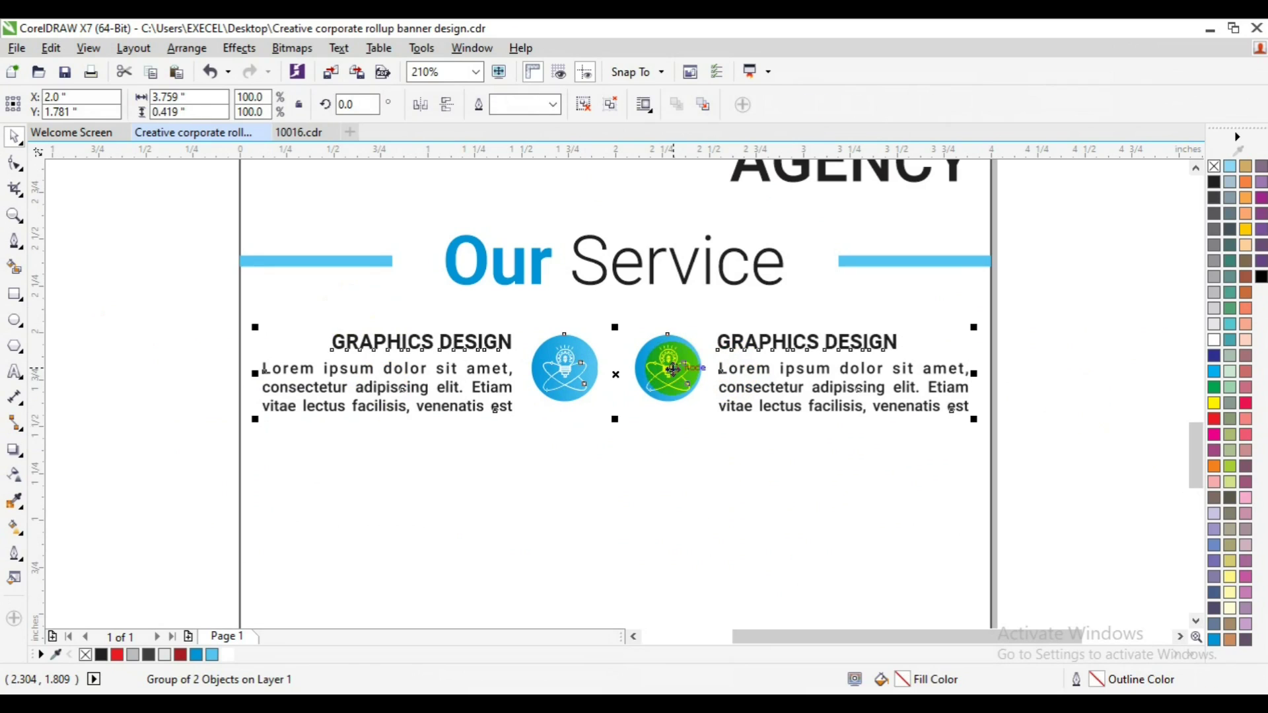
# Drop a copy of the grouped row beneath the original and zoom out
pyautogui.moveTo(671, 369); pyautogui.dragTo(680, 492)
pyautogui.click(747, 533)
pyautogui.click(14, 215)
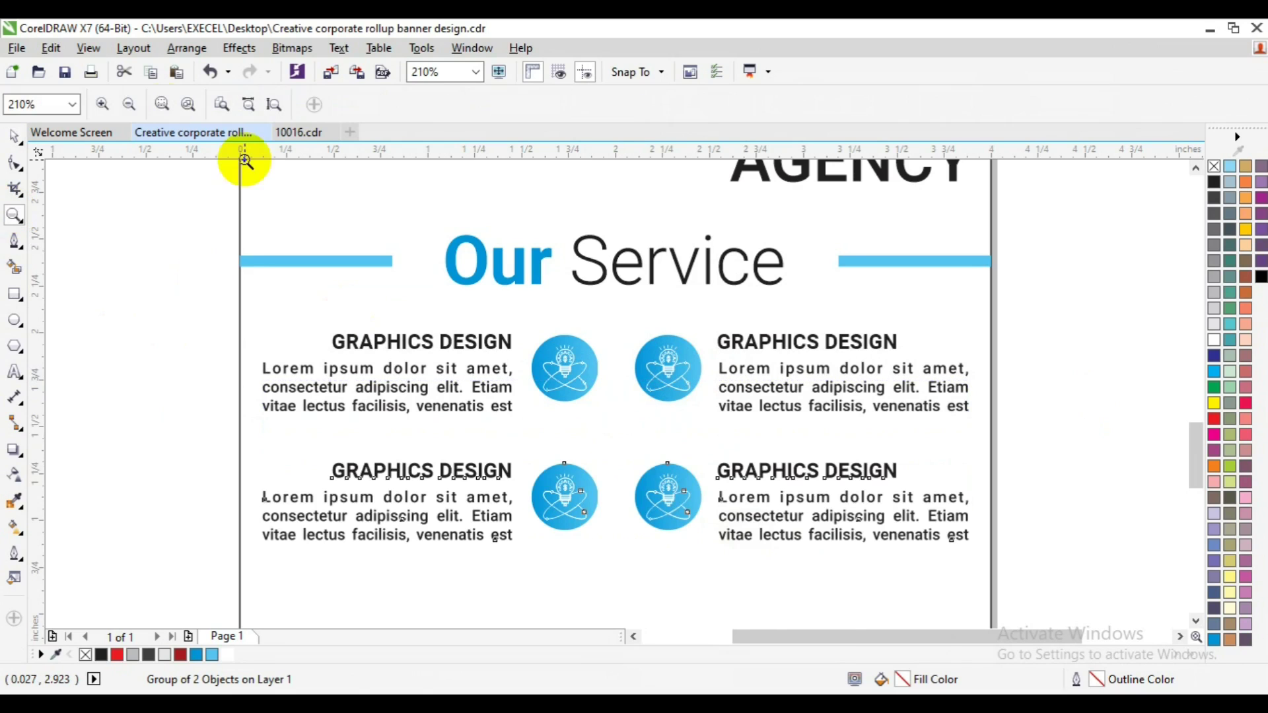
pyautogui.click(132, 106)
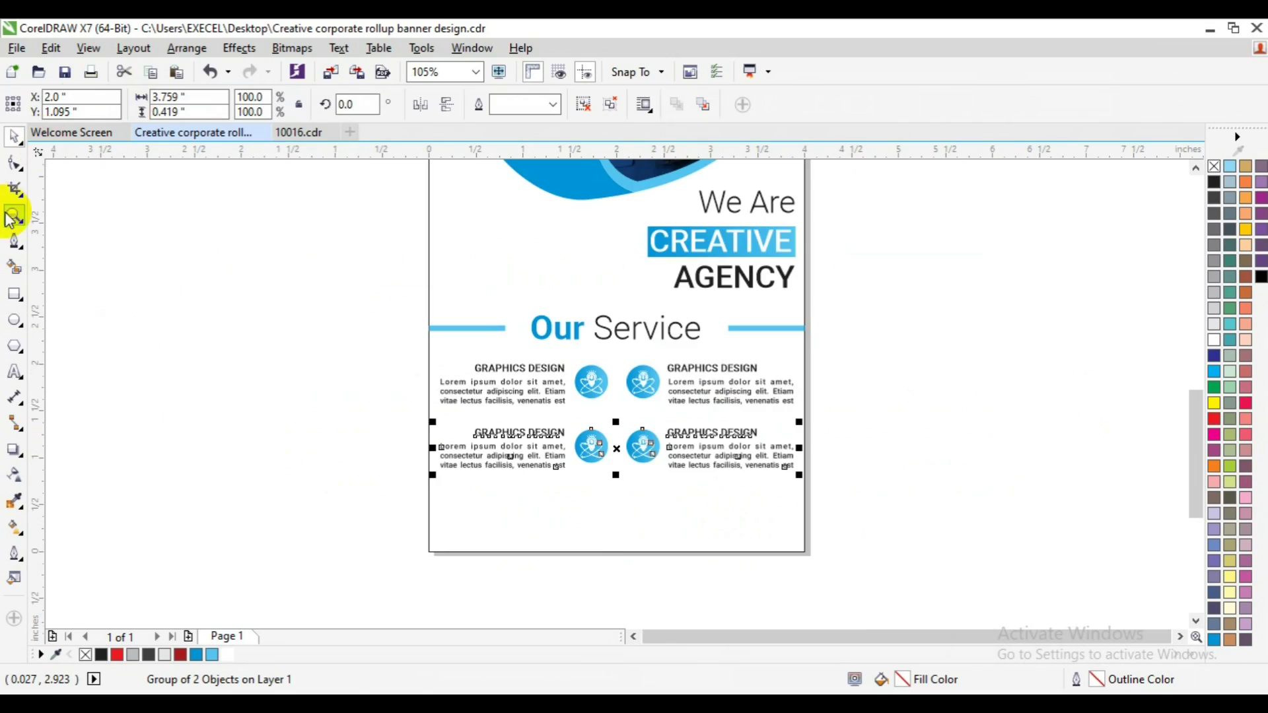
pyautogui.click(14, 215)
pyautogui.click(128, 105)
# Marquee-select the four GRAPHICS DESIGN items and group them with Ctrl+G
pyautogui.click(734, 381)
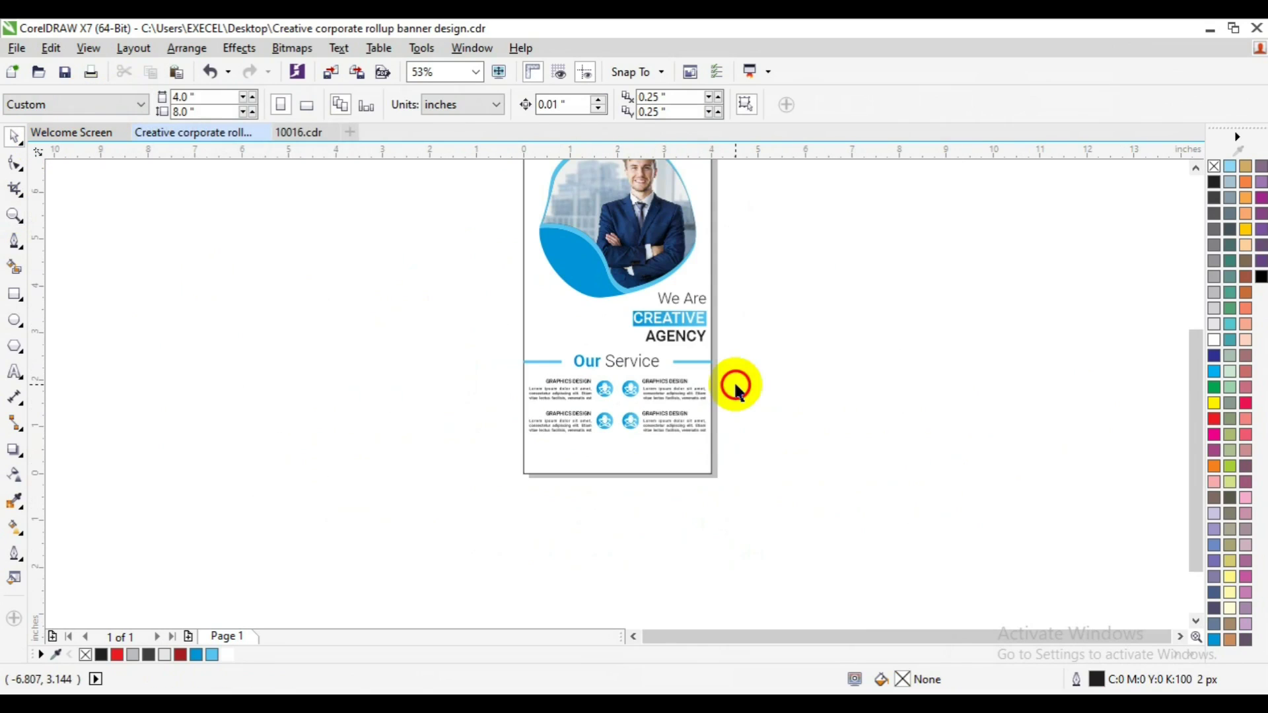
pyautogui.moveTo(778, 370); pyautogui.dragTo(499, 455)
pyautogui.hotkey('ctrl', 'g')
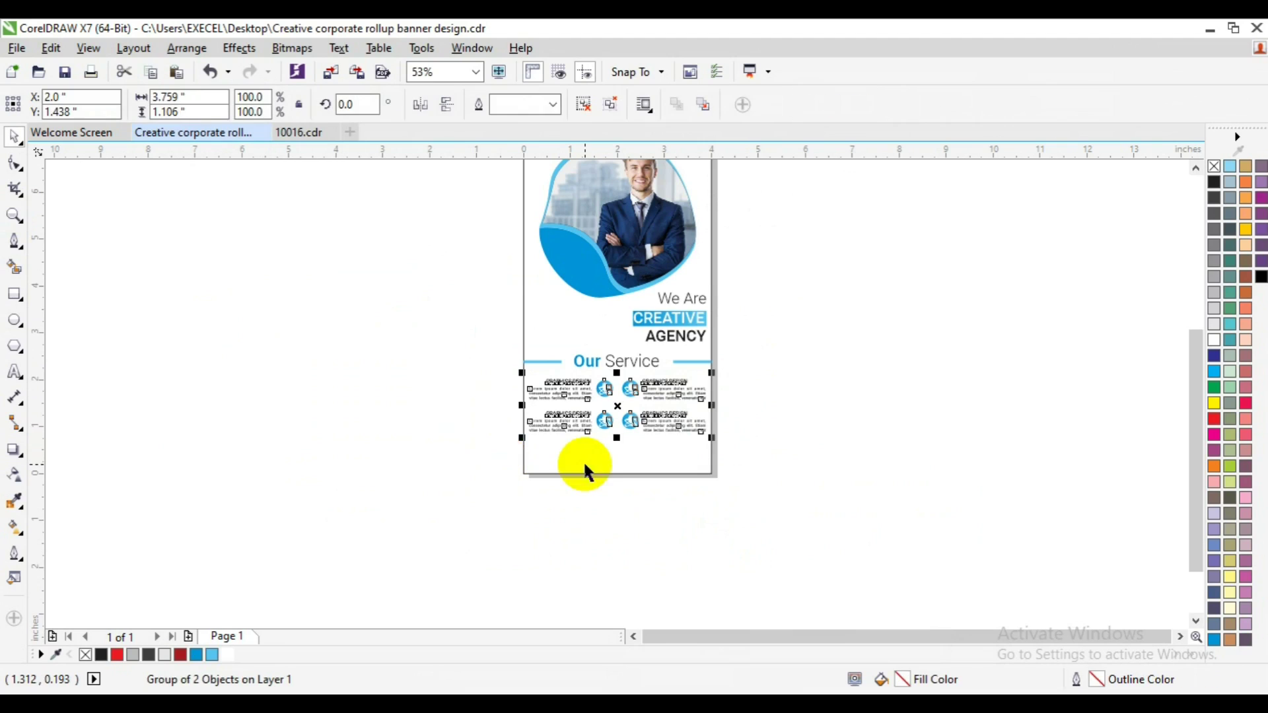
pyautogui.keyDown('shift'); pyautogui.click(584, 463); pyautogui.keyUp('shift')
pyautogui.click(717, 361)
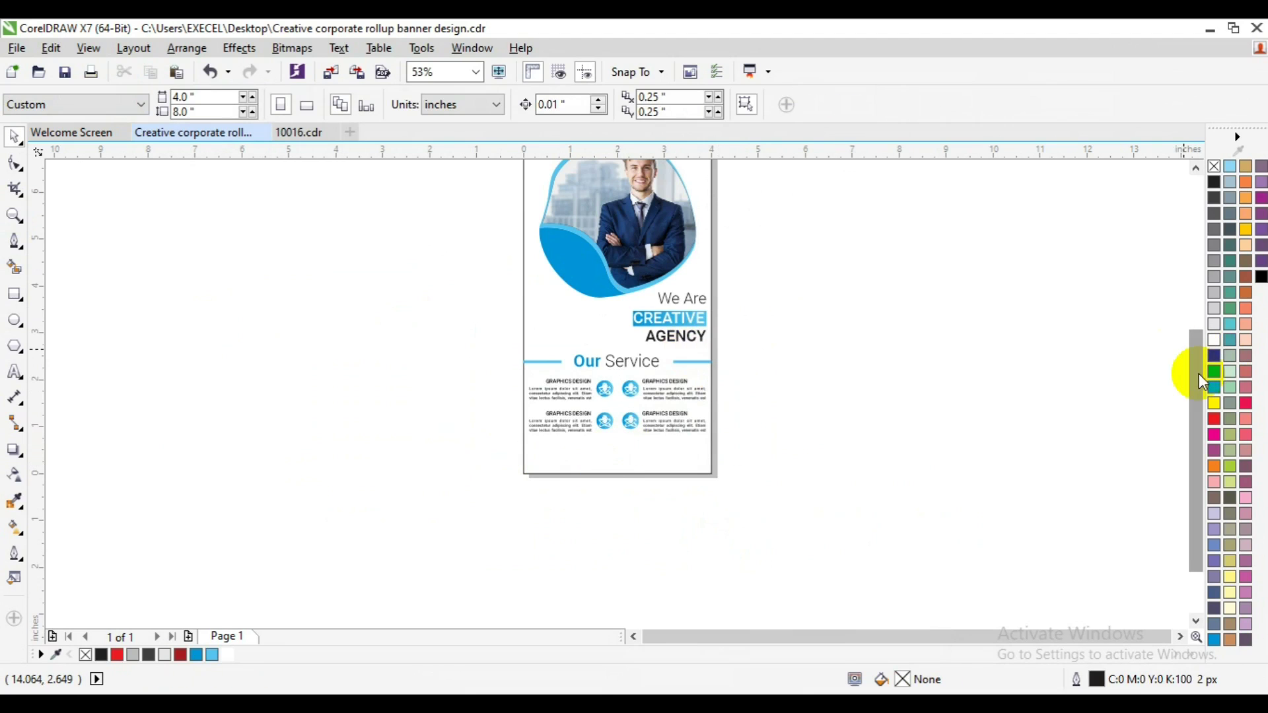
pyautogui.moveTo(1199, 373); pyautogui.dragTo(1185, 309)
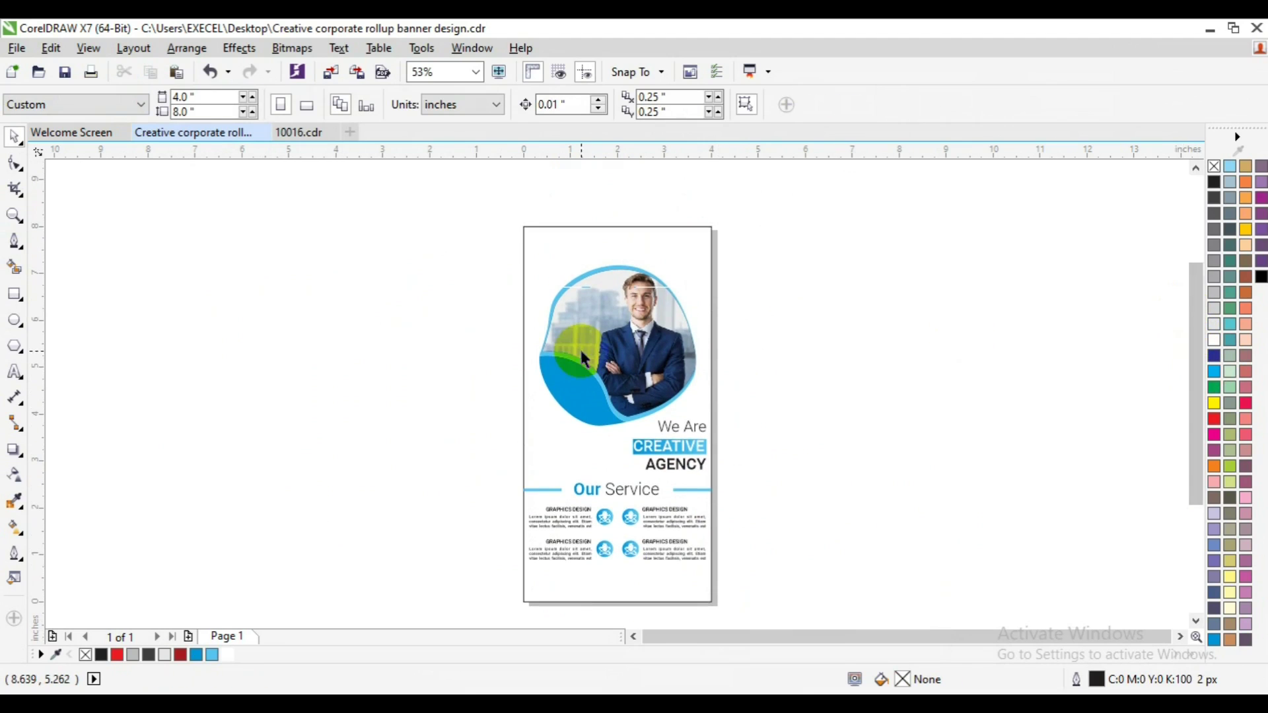
pyautogui.click(14, 373)
# Type the header EXCEL GRAPHICS AND MULTIMEDIA and set it to Roboto Bold
pyautogui.click(330, 288)
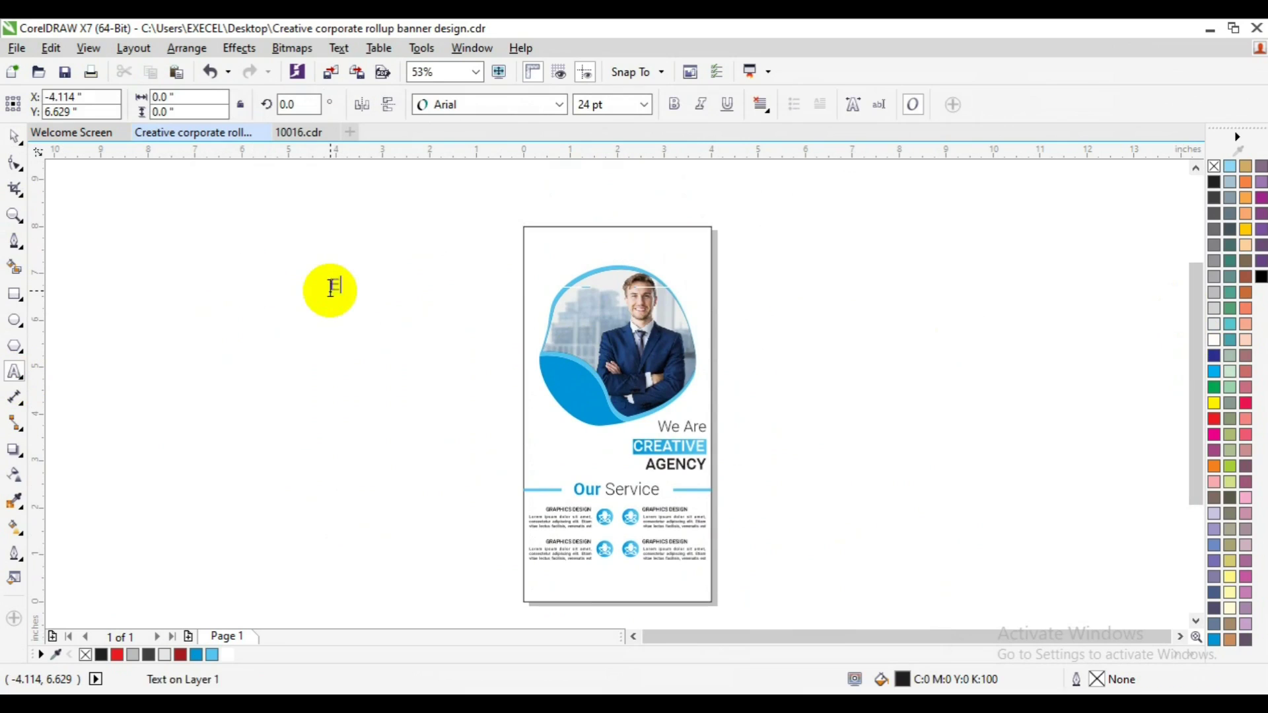
pyautogui.write('EXCEL GRAPHICS')
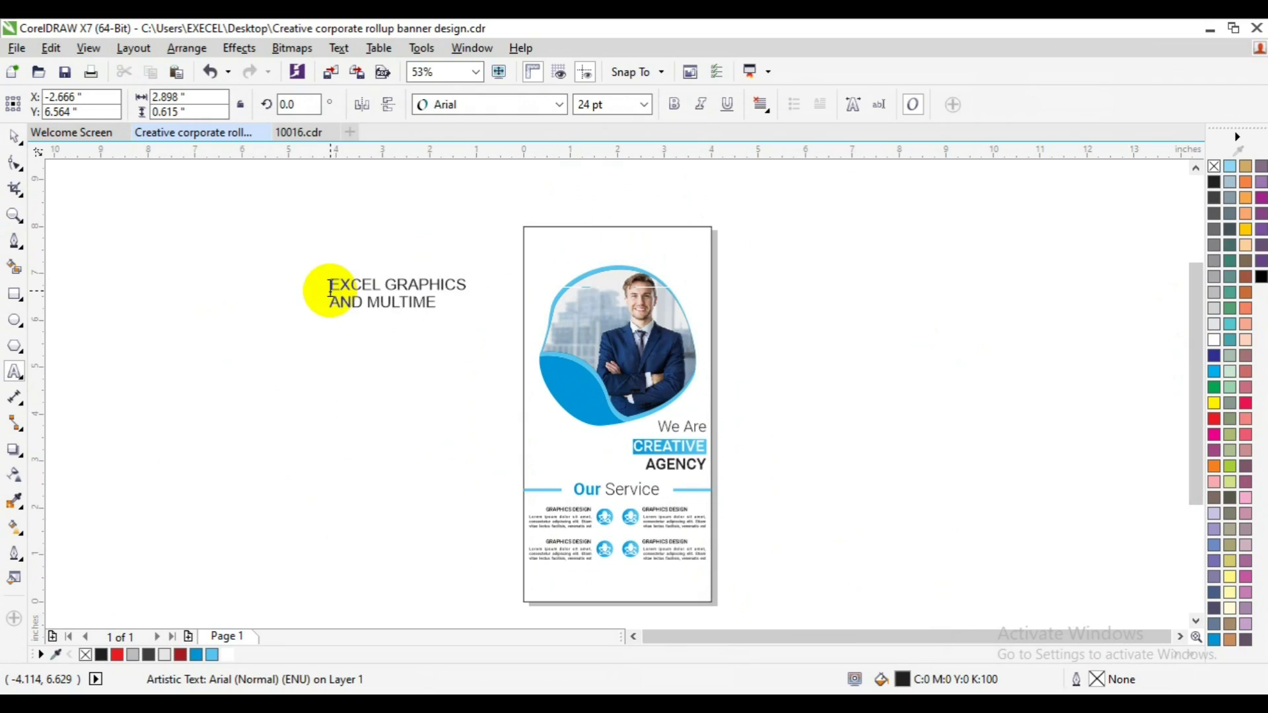
pyautogui.hotkey('ctrl', 'a')
pyautogui.click(561, 104)
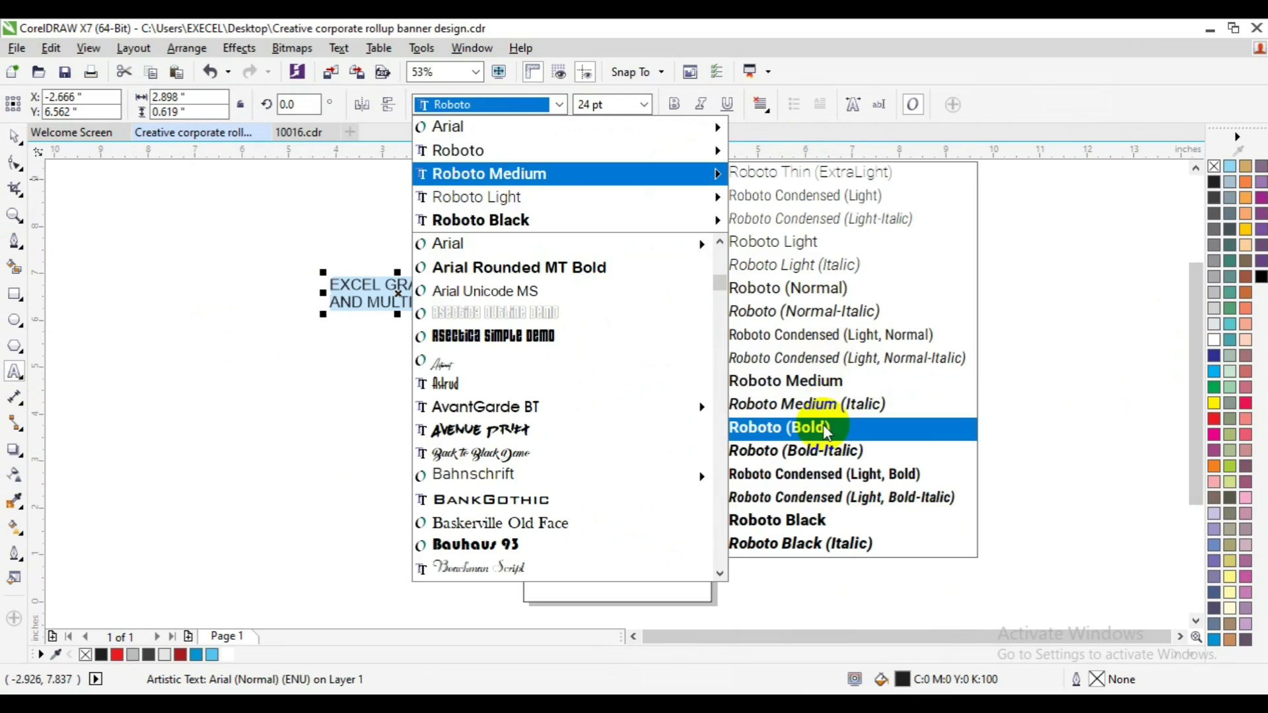
pyautogui.click(742, 430)
# Align the header to the top-left of the banner page
pyautogui.click(13, 136)
pyautogui.click(383, 285)
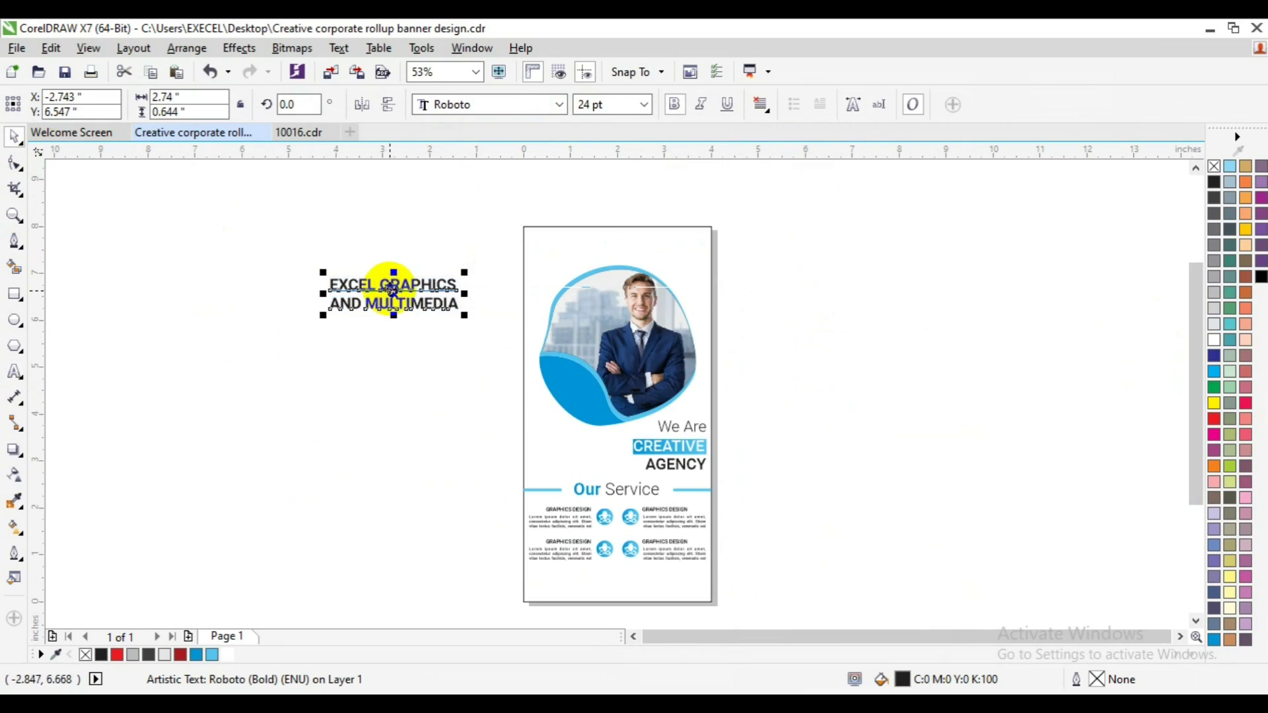
pyautogui.keyDown('shift'); pyautogui.click(601, 261); pyautogui.keyUp('shift')
pyautogui.press('t')
pyautogui.press('r')
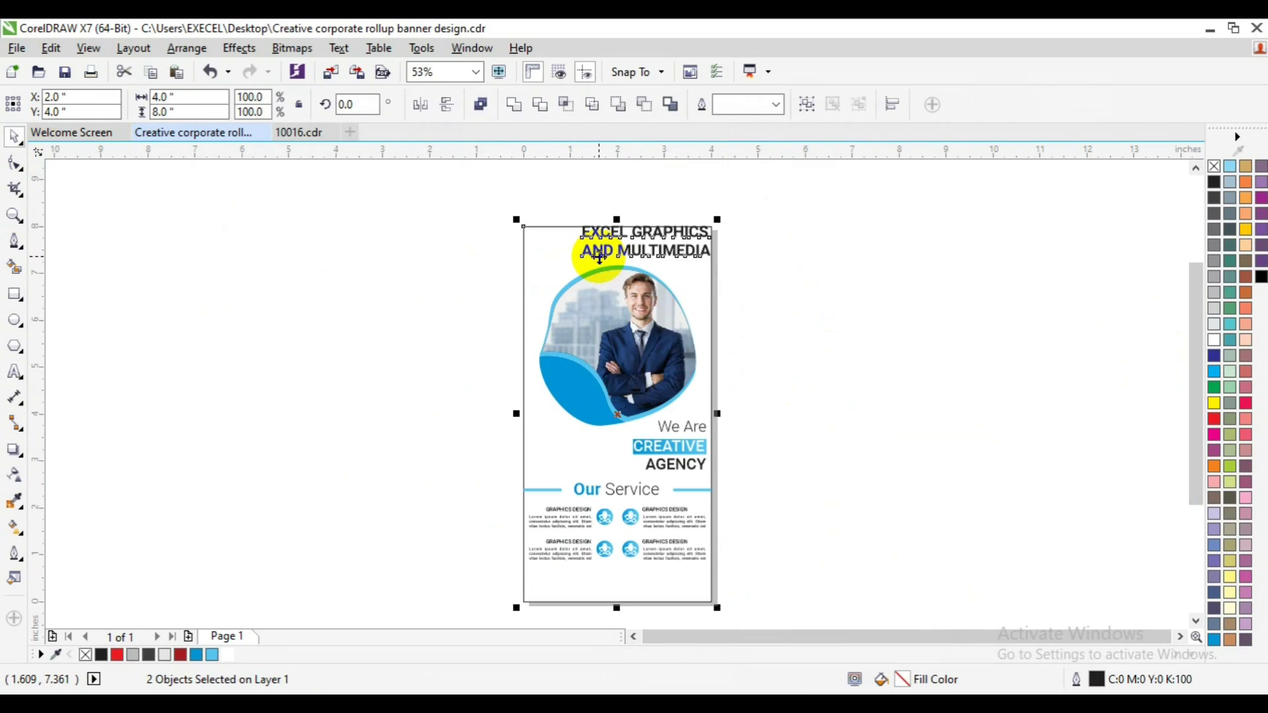
pyautogui.press('l')
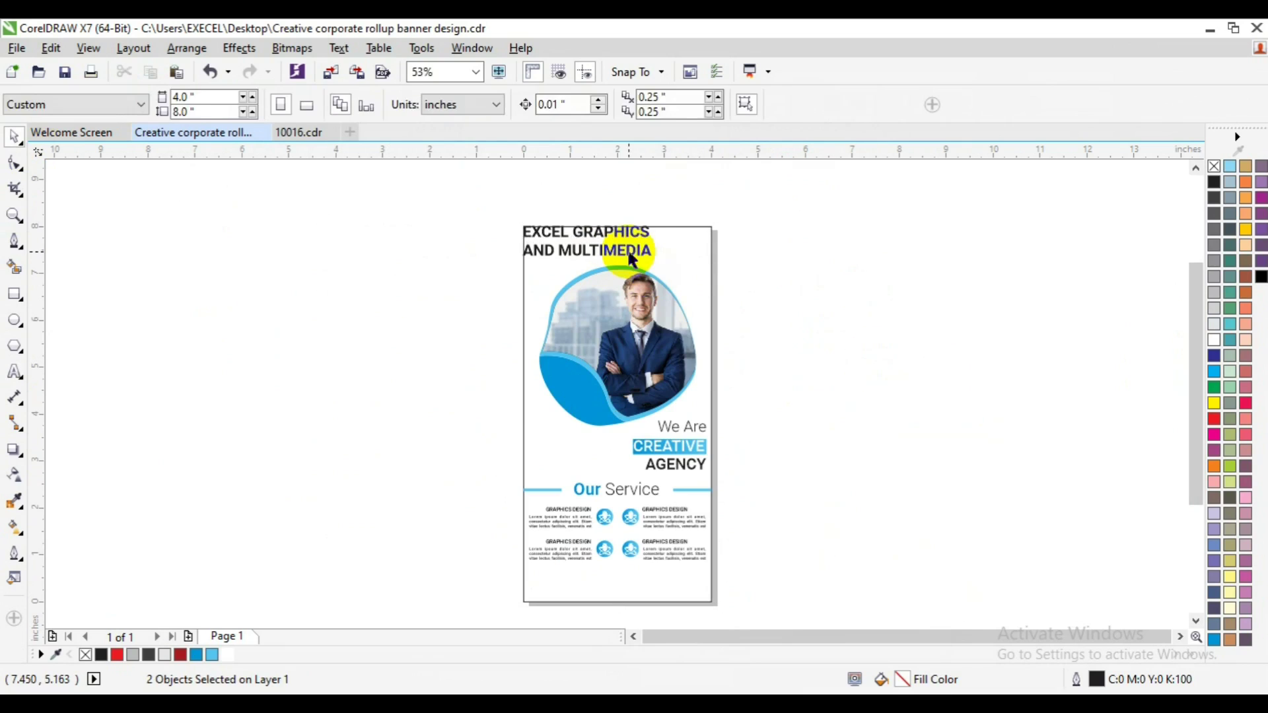
# Set the header to 16 pt and nudge it inward from the corner
pyautogui.click(627, 248)
pyautogui.doubleClick(588, 104)
pyautogui.write('16')
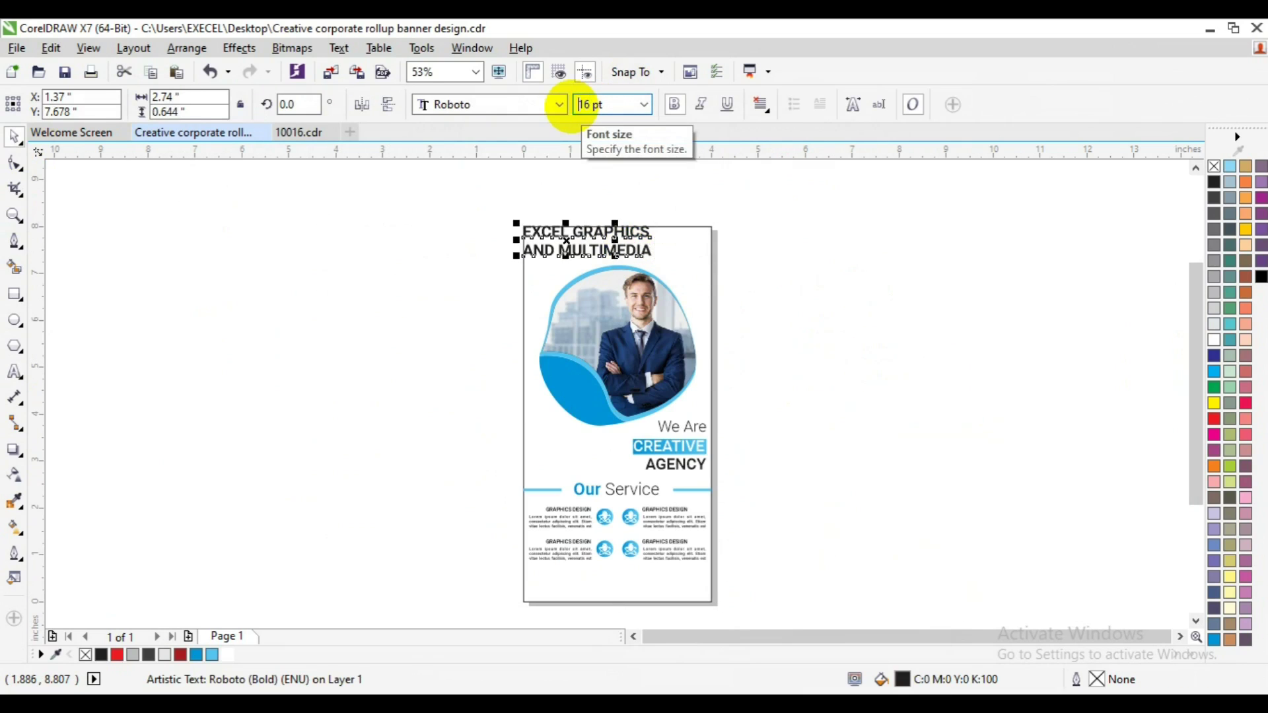
pyautogui.press('Return')
pyautogui.press('Right')
pyautogui.press('Right')
pyautogui.press('Down')
pyautogui.press('Right')
pyautogui.press('Right')
pyautogui.press('Down')
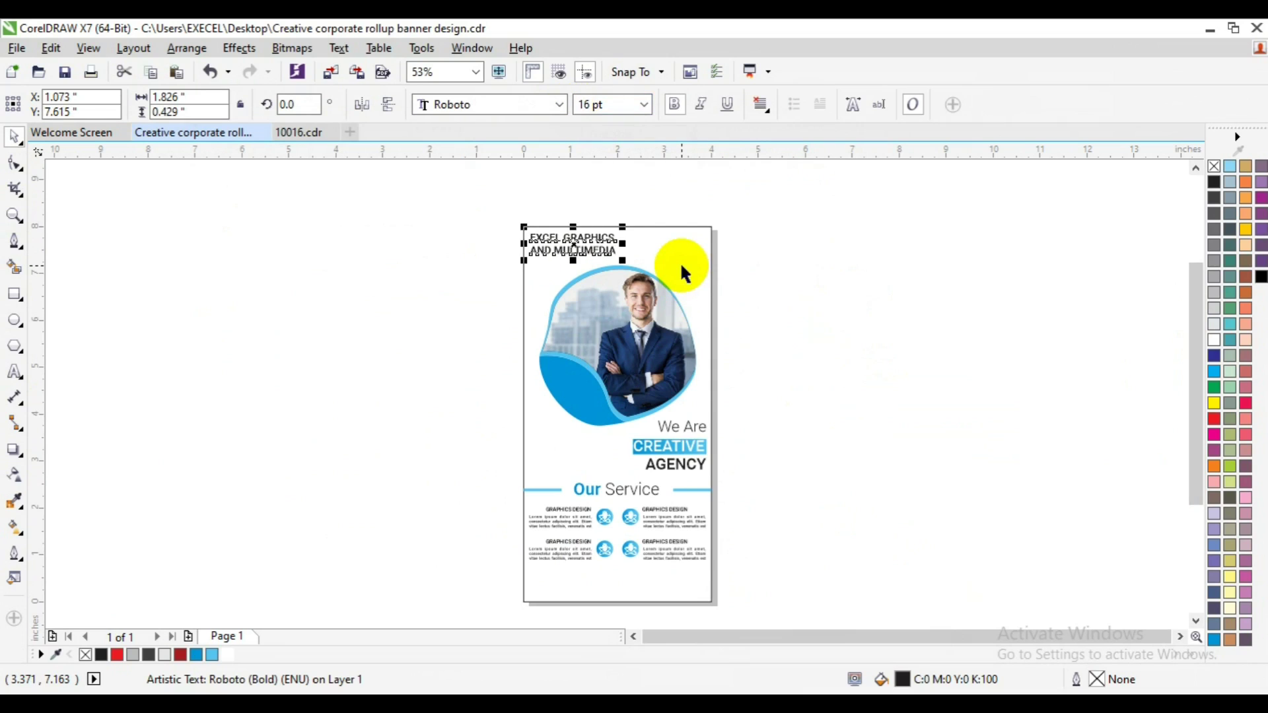
# Try centring the header, undo it, and shift it slightly right instead
pyautogui.keyDown('shift'); pyautogui.click(680, 261); pyautogui.keyUp('shift')
pyautogui.press('c')
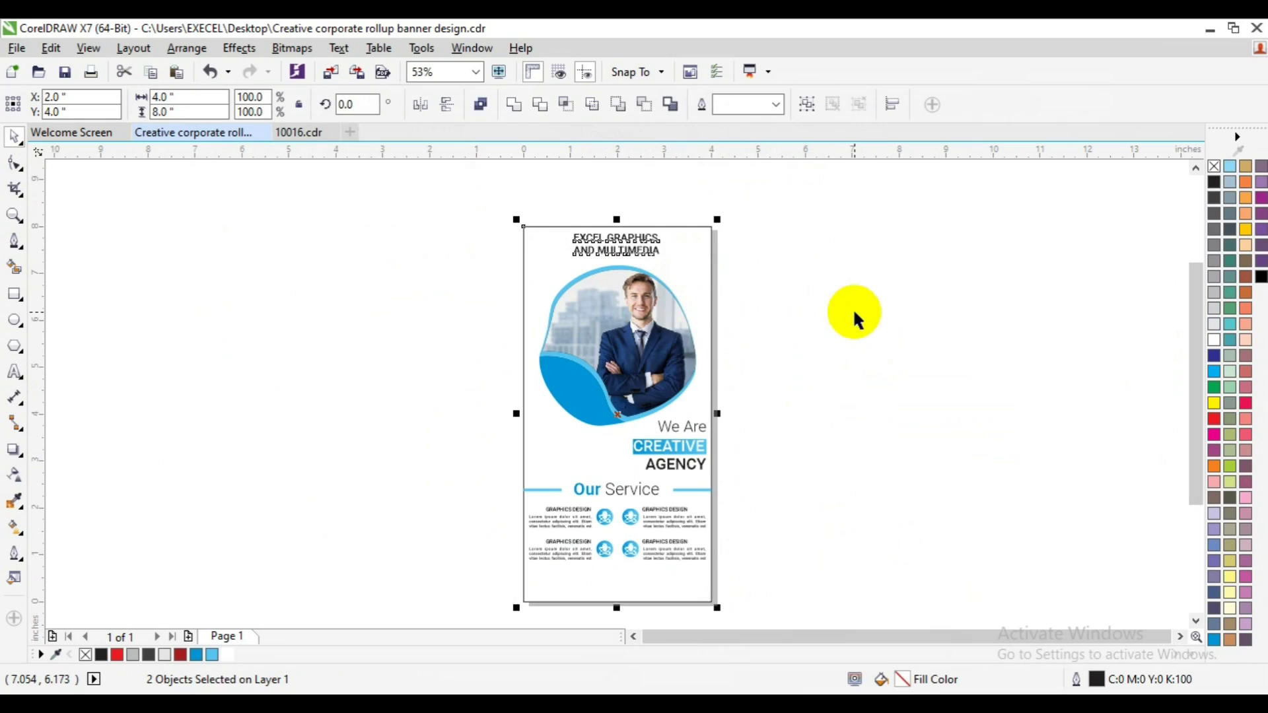
pyautogui.hotkey('ctrl', 'z')
pyautogui.click(552, 246)
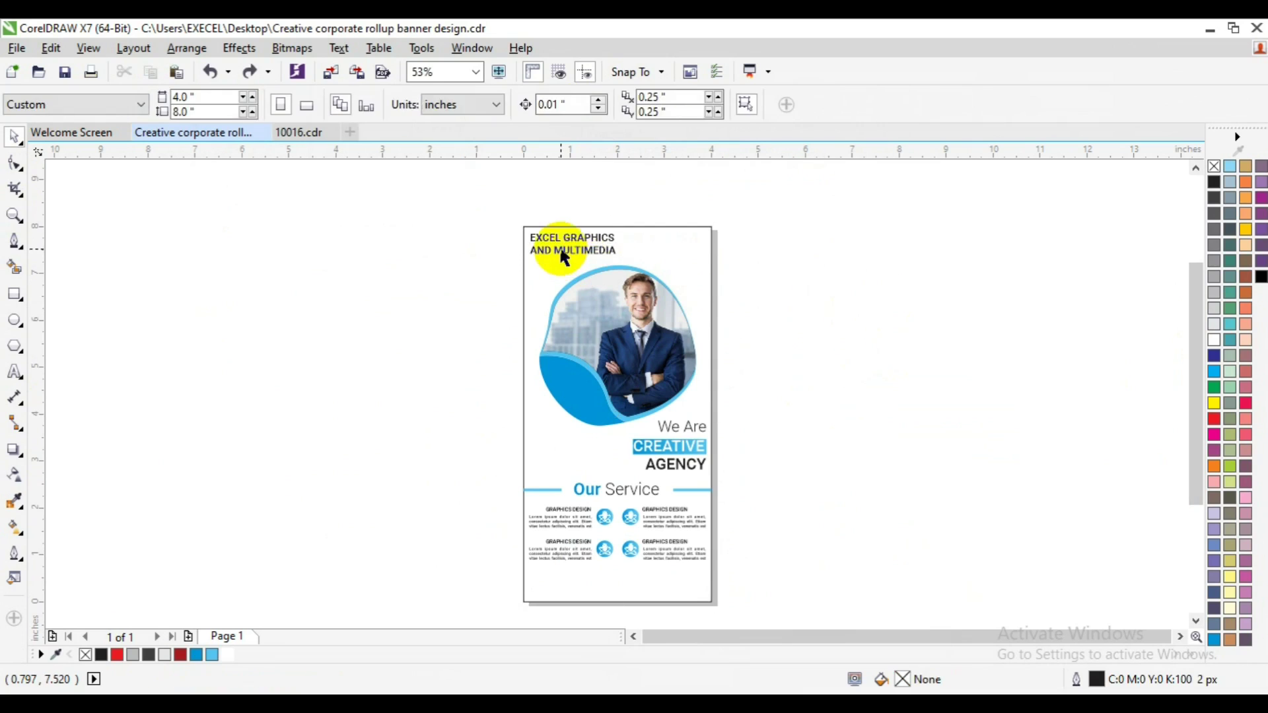
pyautogui.moveTo(560, 248); pyautogui.dragTo(565, 249)
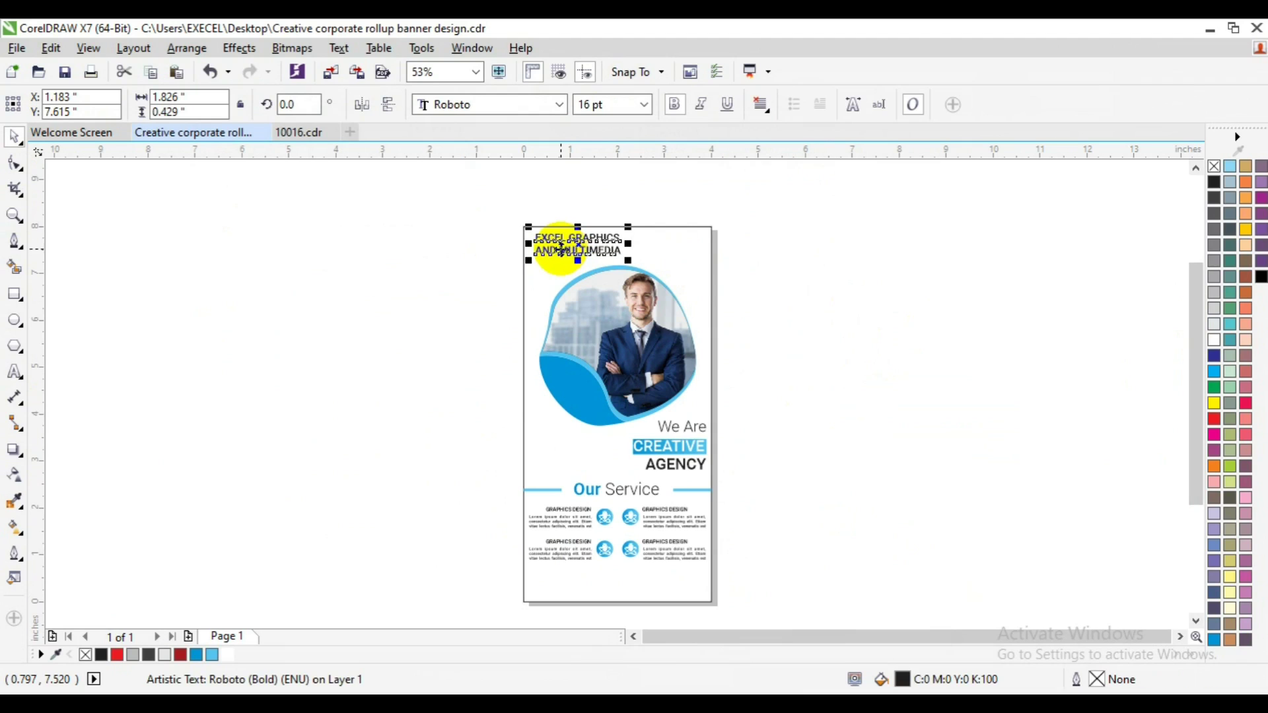
pyautogui.click(17, 217)
pyautogui.click(533, 278)
pyautogui.press('space')
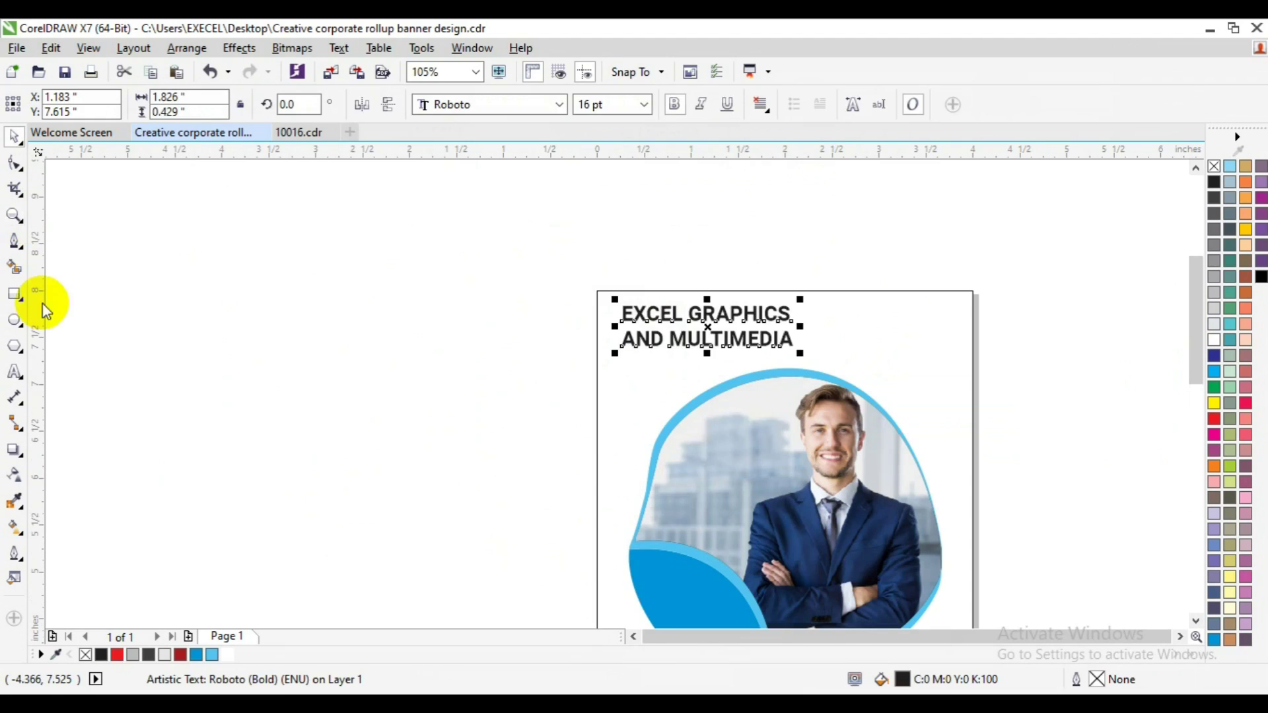
pyautogui.moveTo(598, 305)
pyautogui.mouseDown()
pyautogui.moveTo(605, 356)
pyautogui.moveTo(604, 347)
pyautogui.mouseUp()
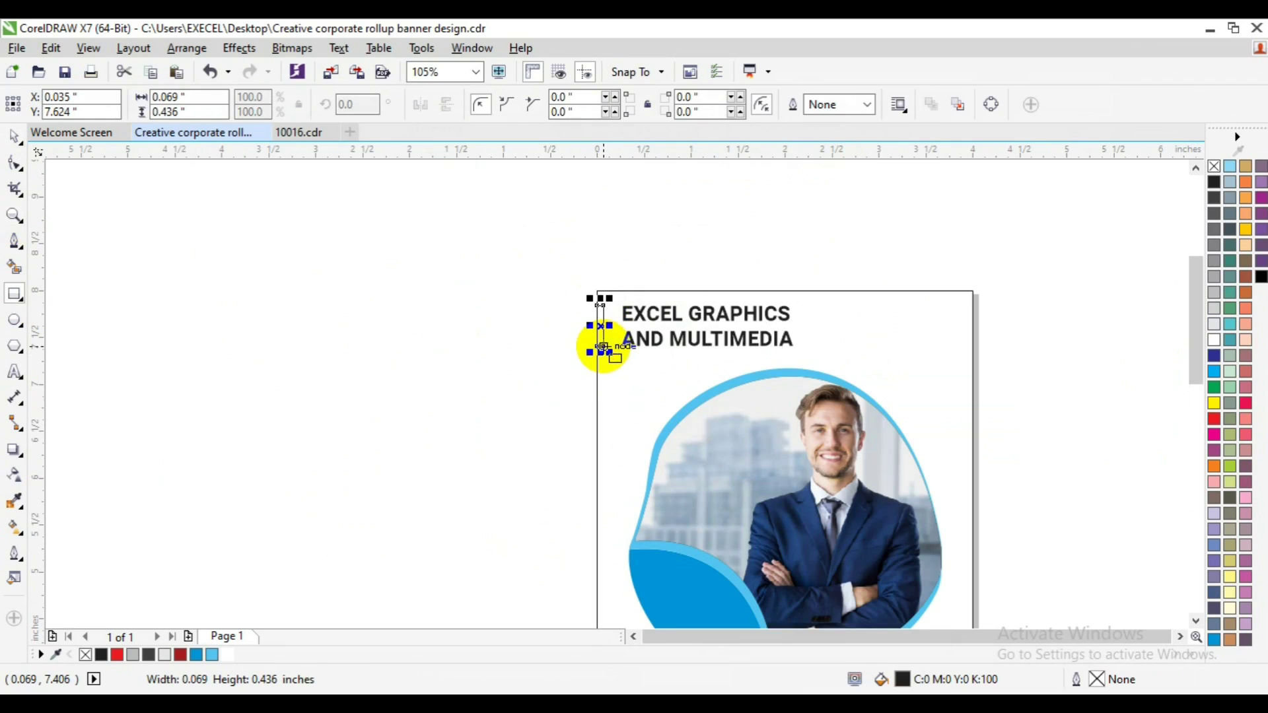
pyautogui.click(211, 655)
pyautogui.rightClick(1214, 166)
pyautogui.click(14, 135)
pyautogui.keyDown('shift'); pyautogui.click(647, 340); pyautogui.keyUp('shift')
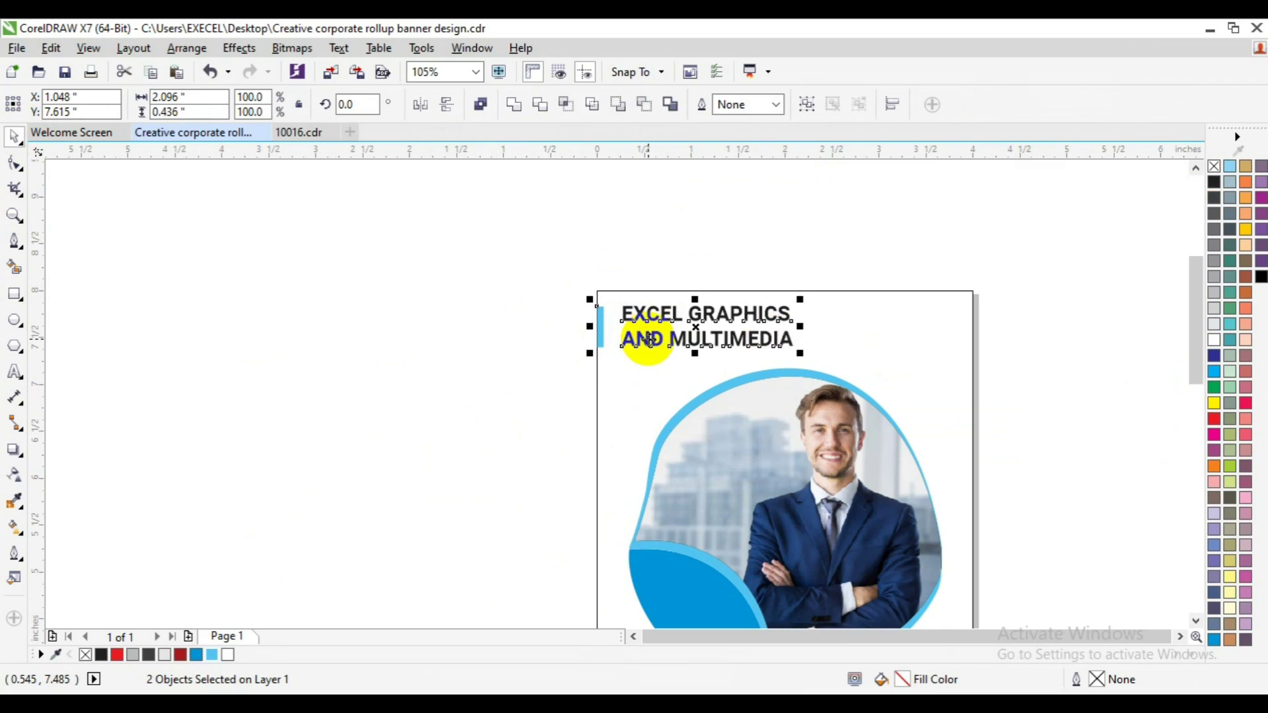
pyautogui.hotkey('ctrl', 'g')
pyautogui.press('z')
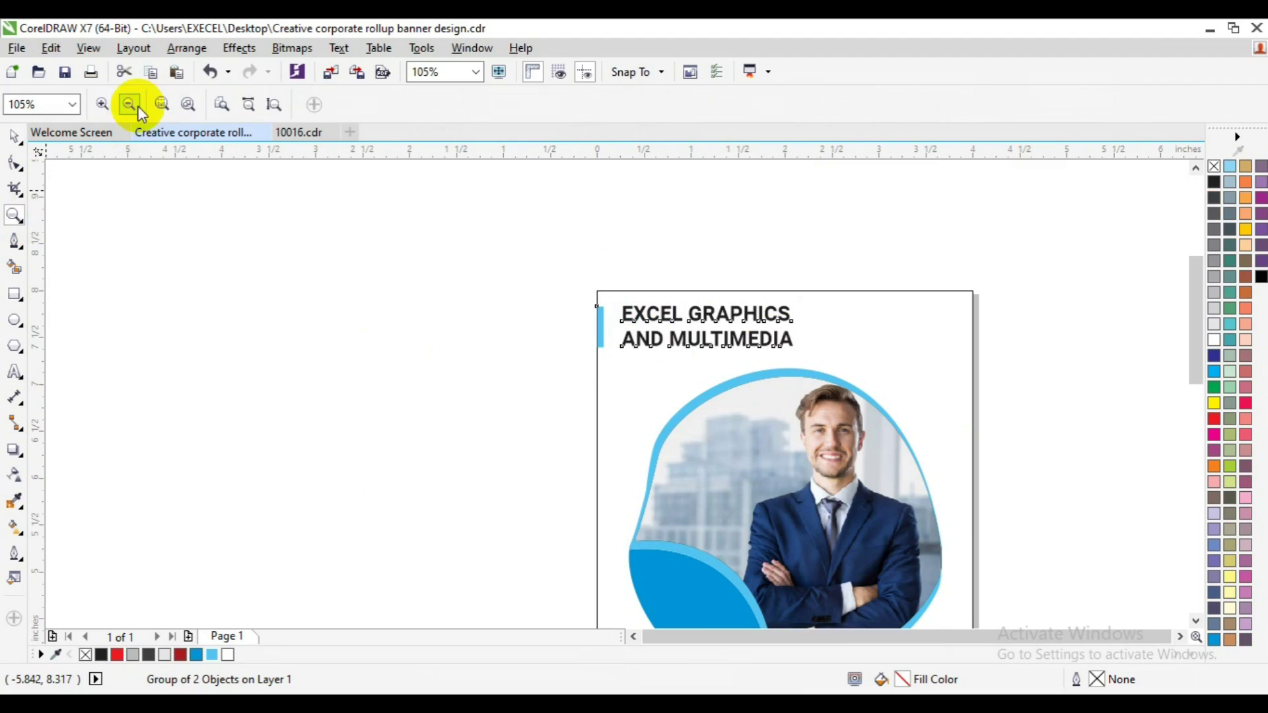
pyautogui.click(130, 104)
pyautogui.press('space')
pyautogui.press('Escape')
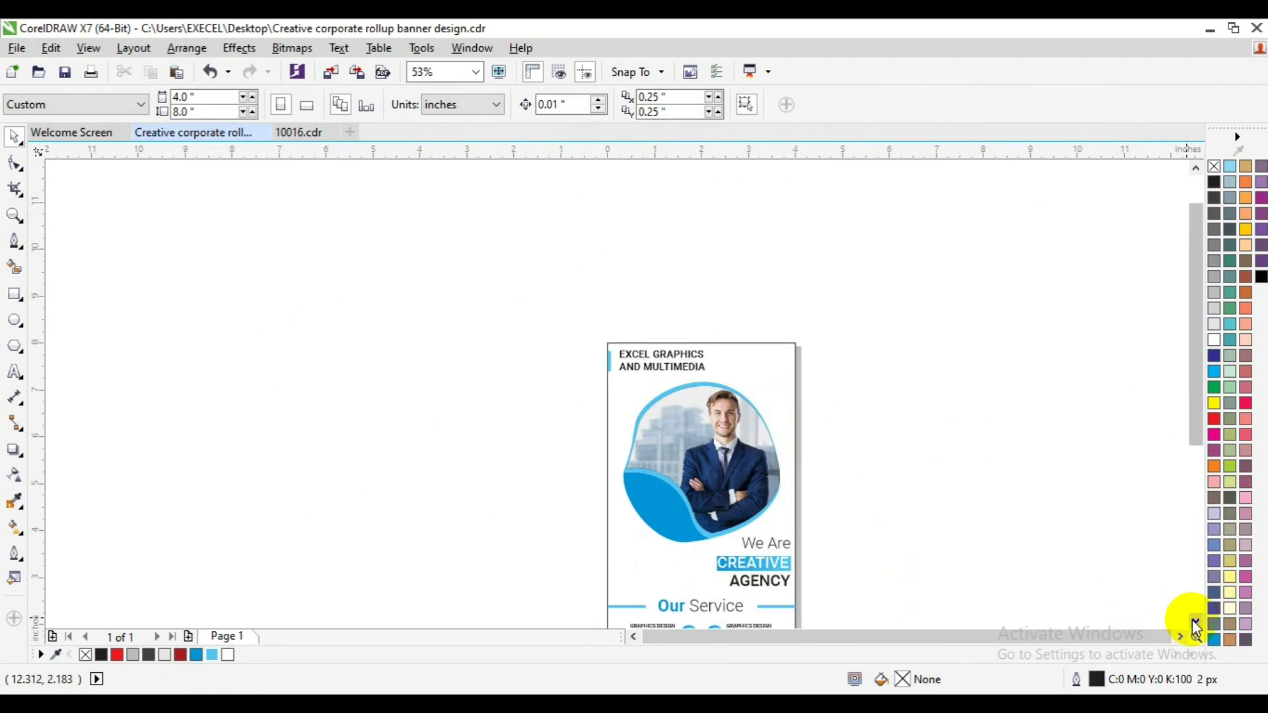
pyautogui.click(1195, 621)
pyautogui.click(1180, 636)
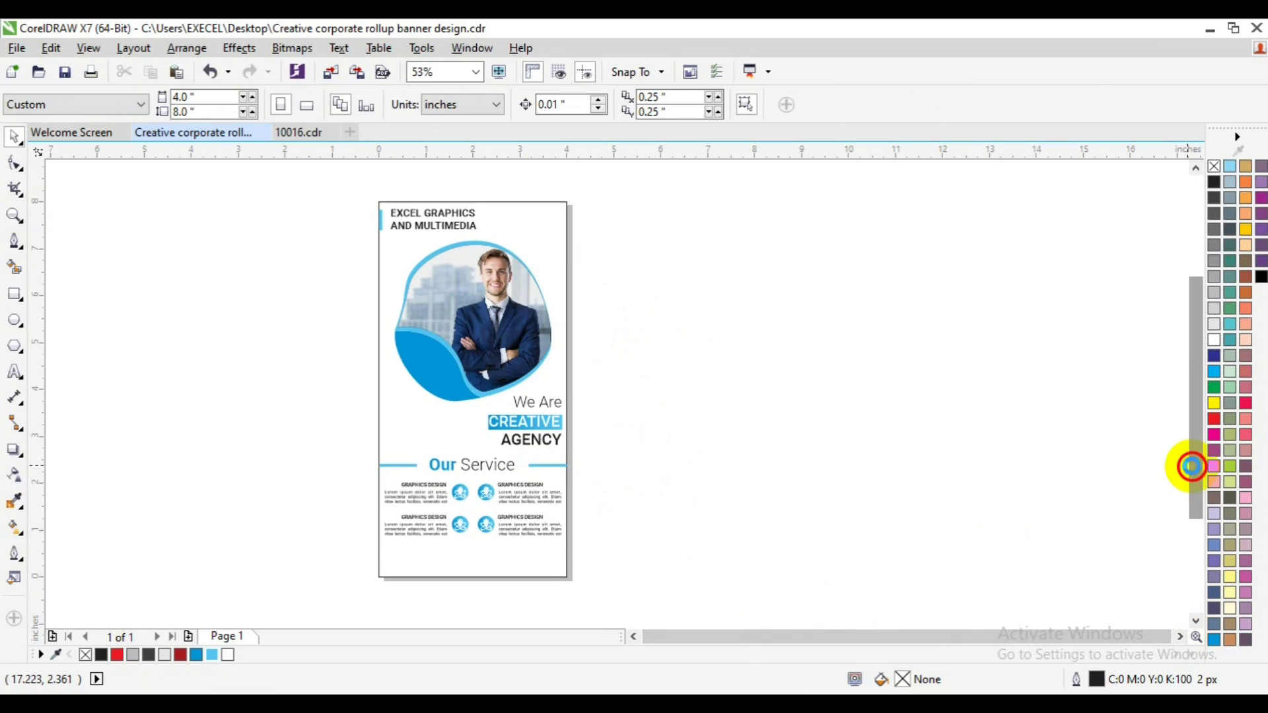
pyautogui.moveTo(1191, 466); pyautogui.dragTo(1191, 460)
# Draw a horizontal line left of the banner with a 10% Black outline
pyautogui.click(16, 246)
pyautogui.click(204, 419)
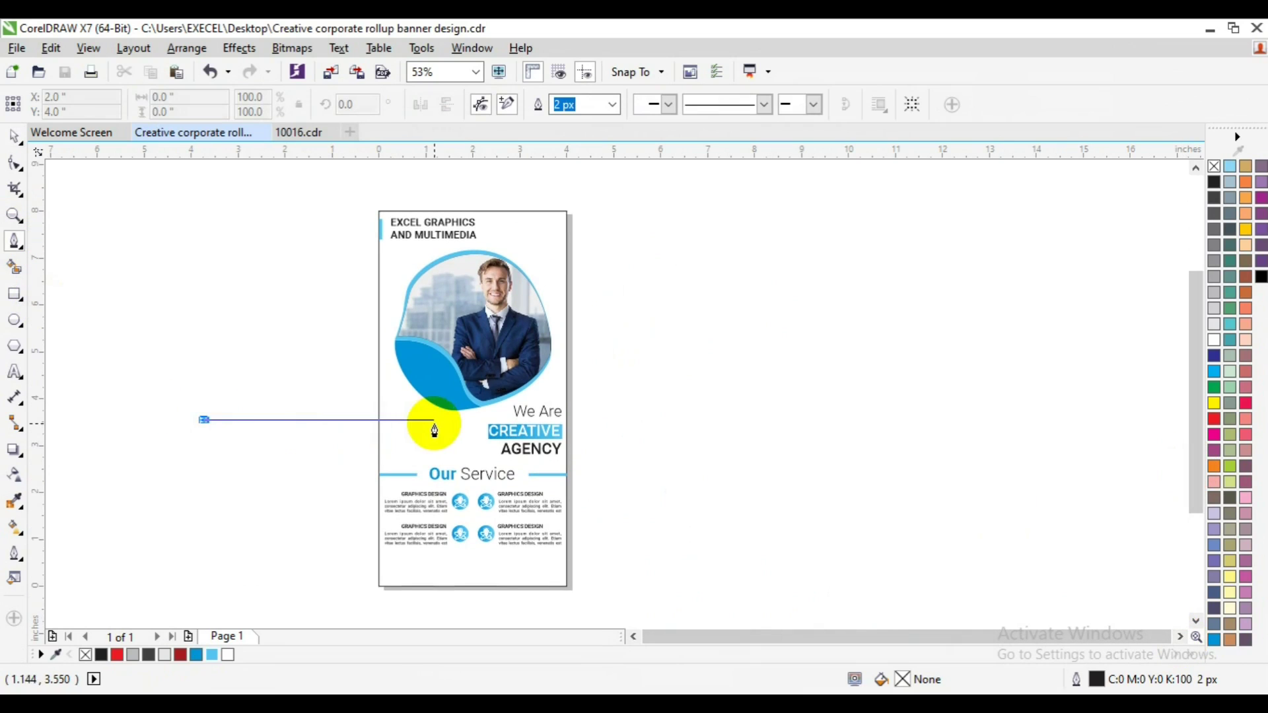
pyautogui.click(453, 419)
pyautogui.hotkey('ctrl', 'z')
pyautogui.click(165, 419)
pyautogui.doubleClick(403, 419)
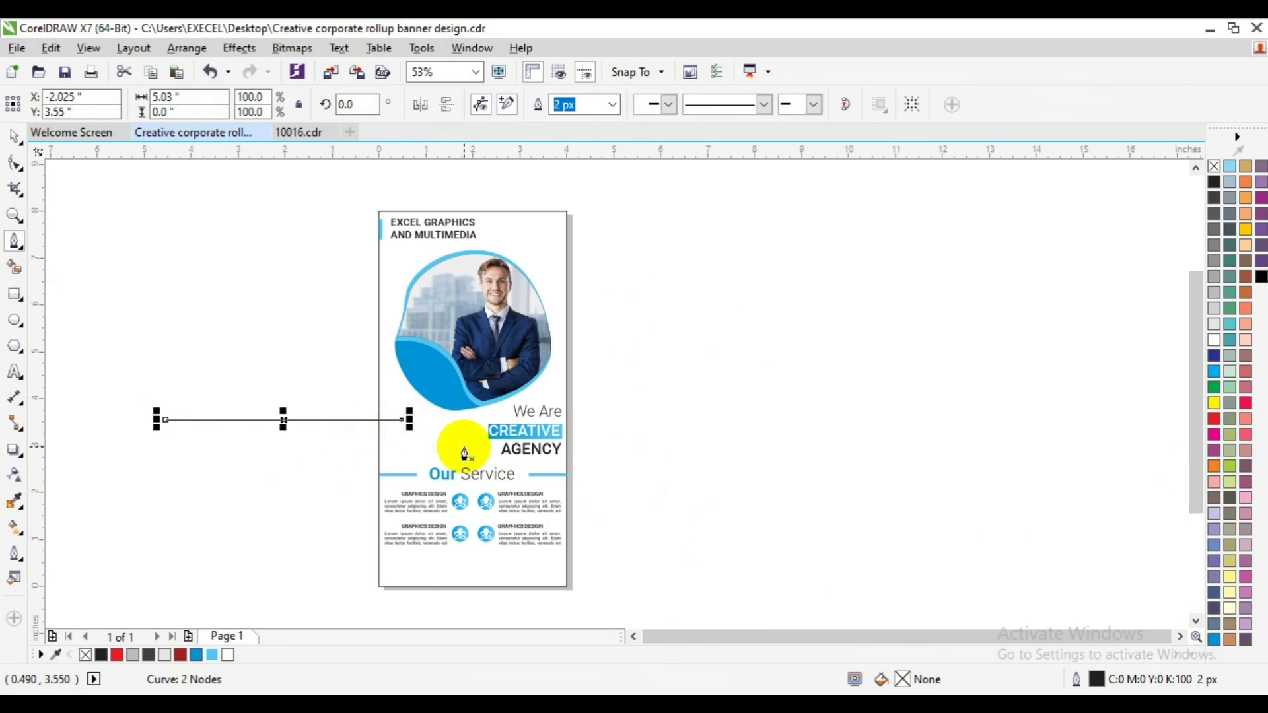
pyautogui.press('space')
pyautogui.rightClick(165, 654)
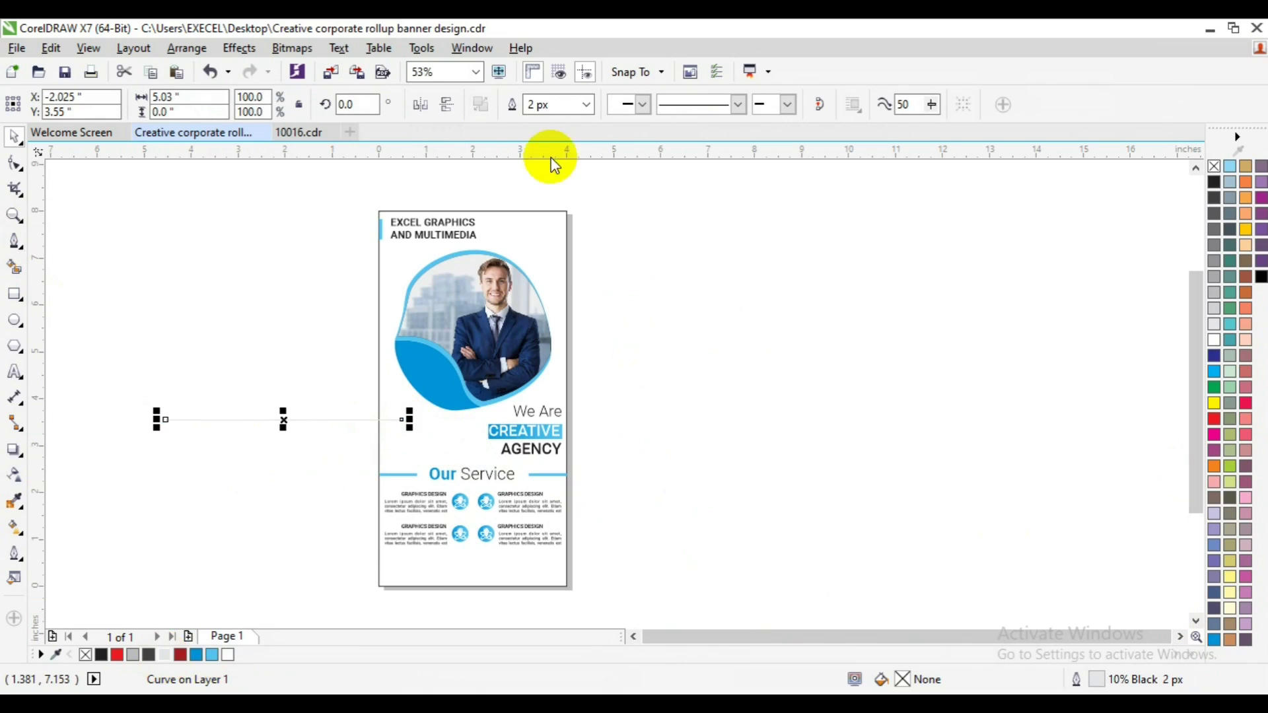
# Set the line's outline width to 25 px and move it higher beside the banner
pyautogui.click(586, 105)
pyautogui.click(555, 201)
pyautogui.click(587, 104)
pyautogui.click(561, 235)
pyautogui.click(585, 104)
pyautogui.click(581, 263)
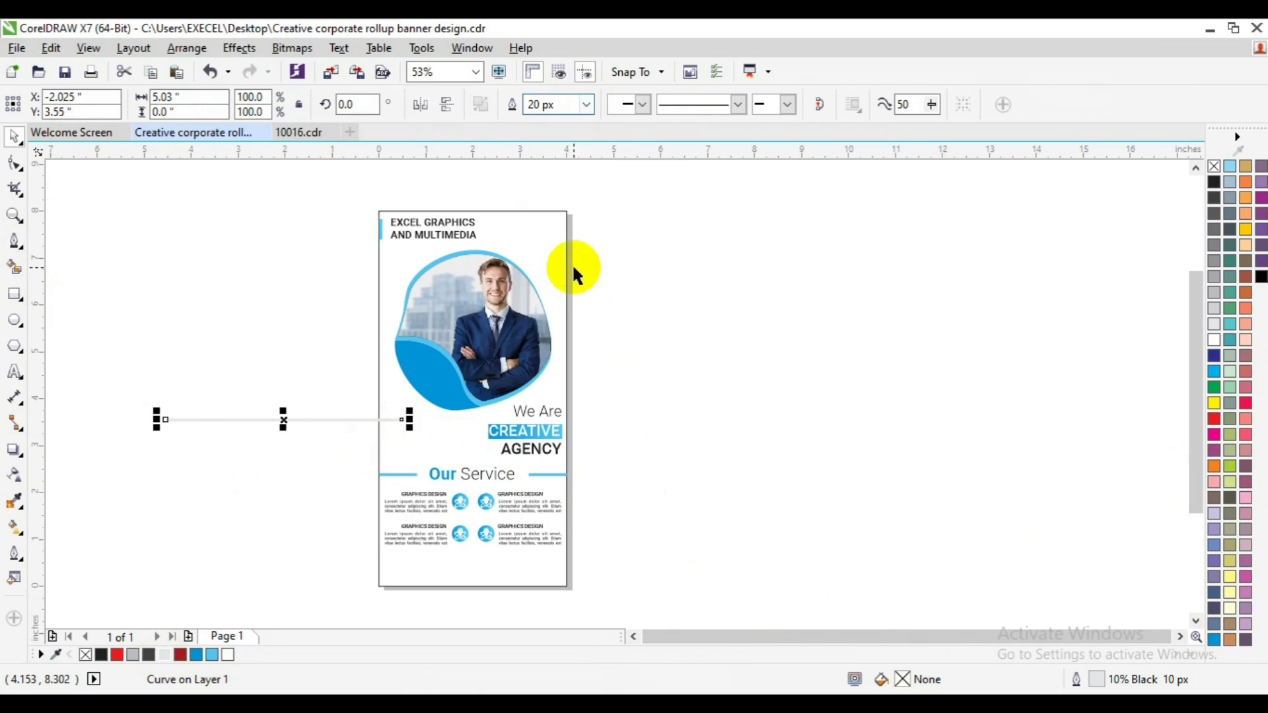
pyautogui.doubleClick(541, 105)
pyautogui.write('25')
pyautogui.press('Return')
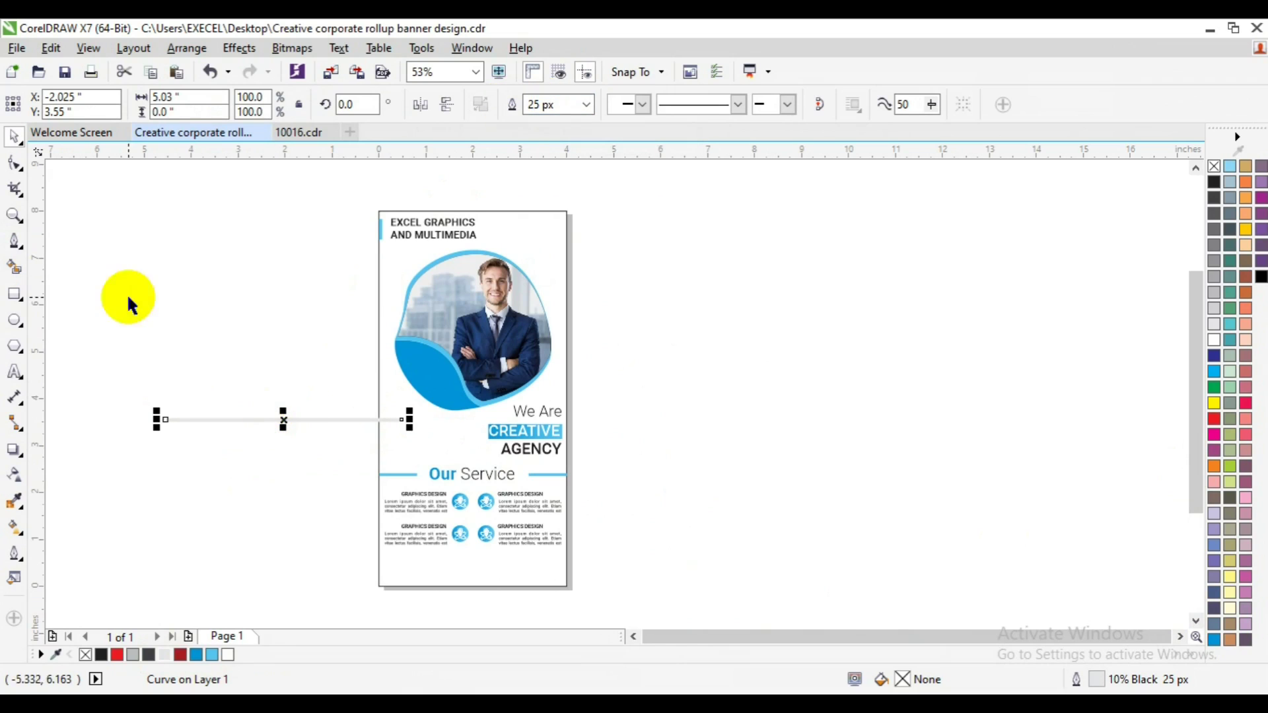
pyautogui.moveTo(284, 419); pyautogui.dragTo(252, 338)
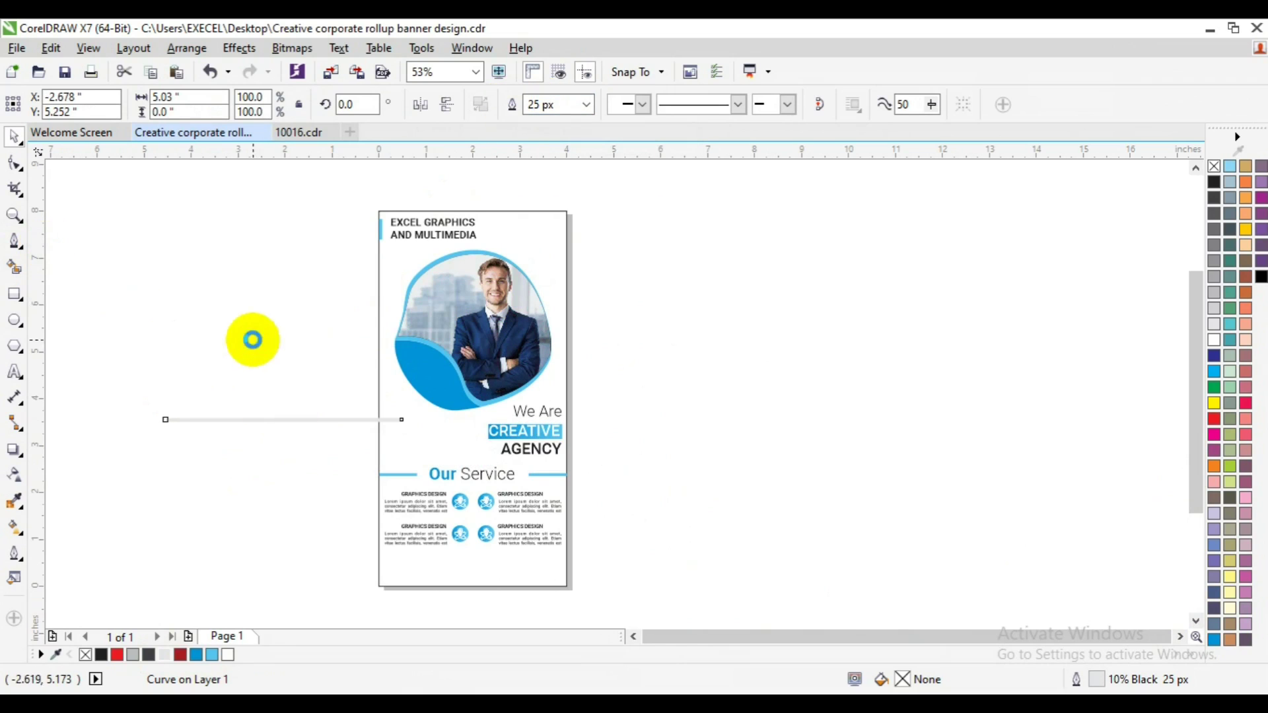
# Copy the line just below and repeat with Ctrl+R to stack five lines, then select all
pyautogui.click(15, 215)
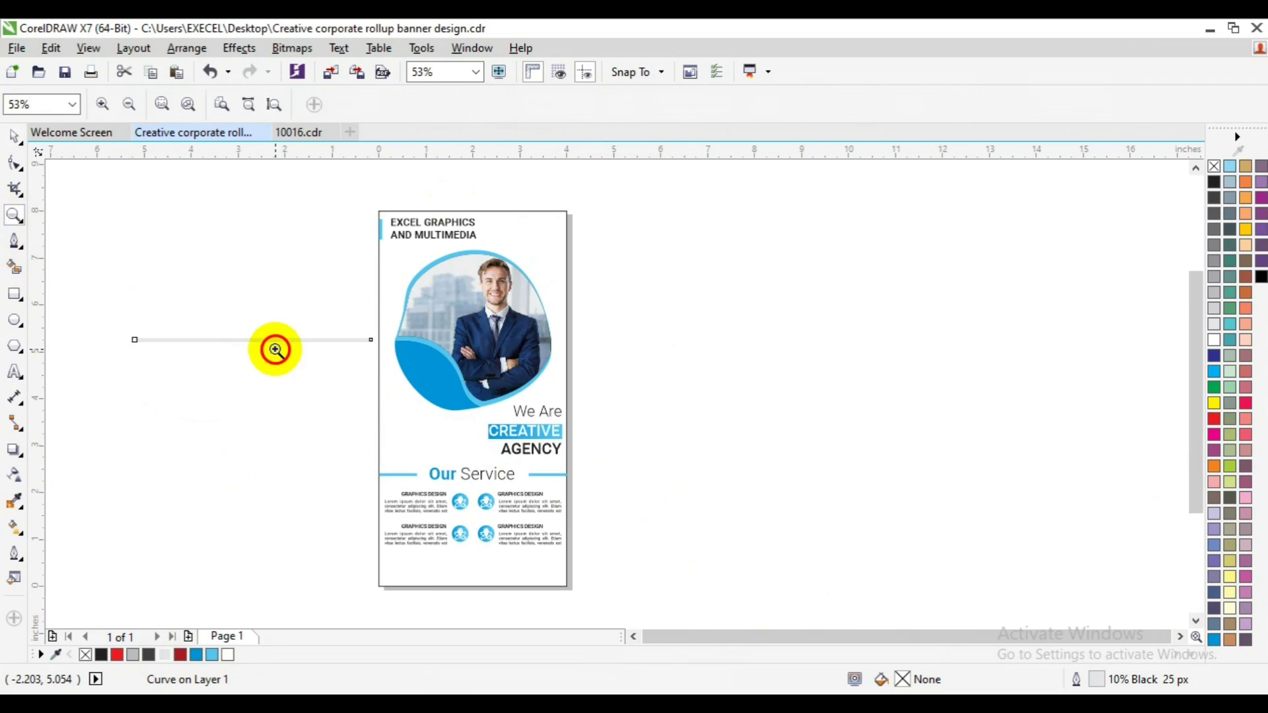
pyautogui.click(274, 346)
pyautogui.moveTo(573, 370); pyautogui.dragTo(572, 391)
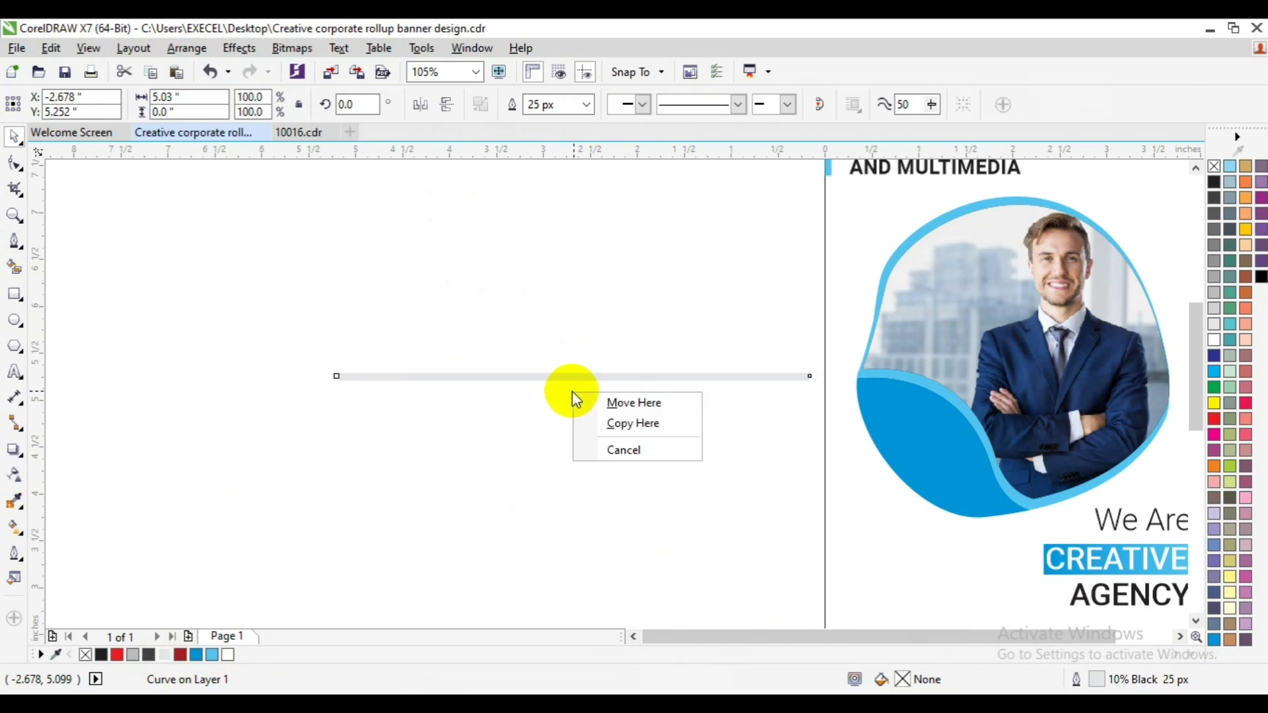
pyautogui.click(625, 423)
pyautogui.hotkey('ctrl', 'r')
pyautogui.hotkey('ctrl', 'r')
pyautogui.hotkey('ctrl', 'r')
pyautogui.hotkey('ctrl', 'r')
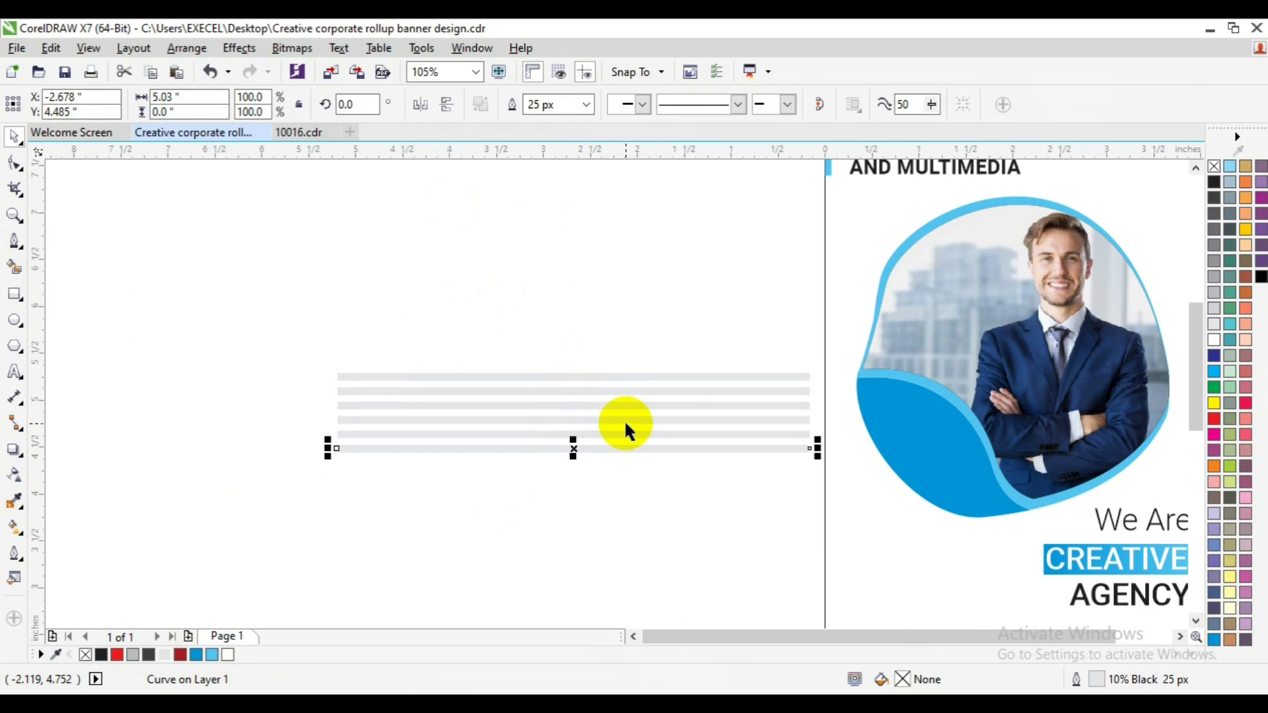
pyautogui.click(291, 336)
pyautogui.moveTo(241, 322); pyautogui.dragTo(836, 449)
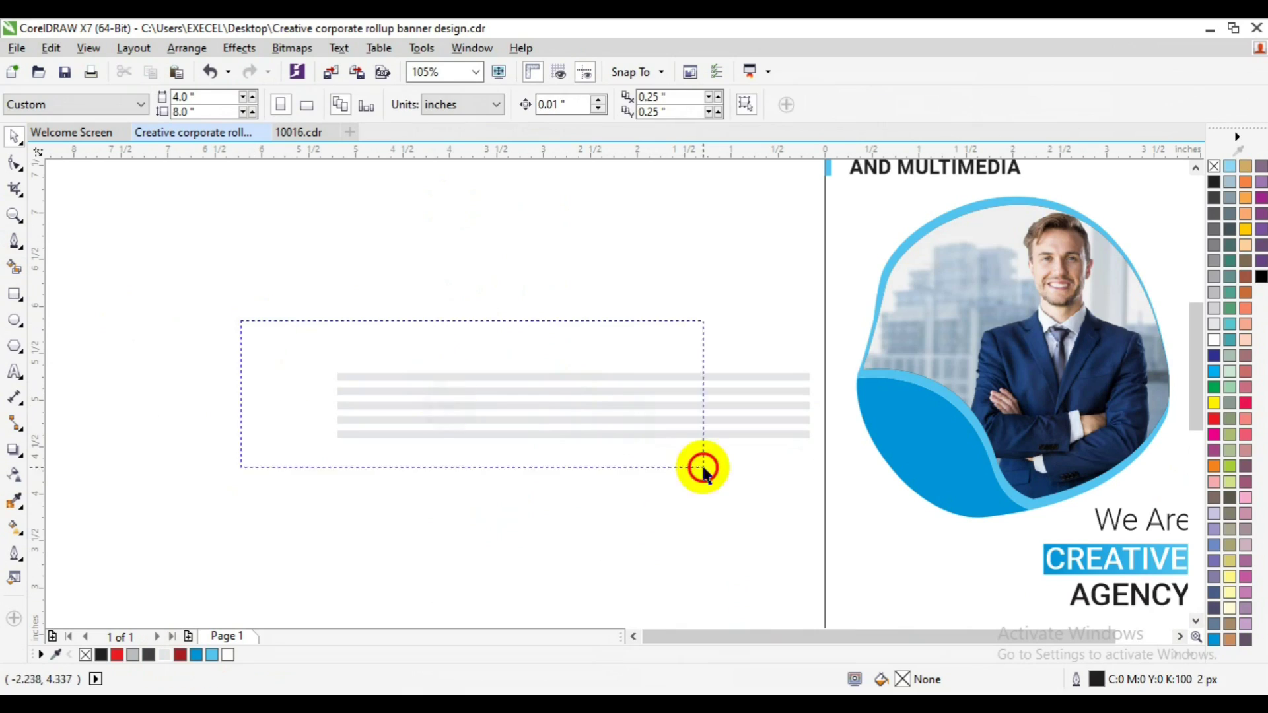
# Thin the five grey lines to 15 px and group them
pyautogui.moveTo(753, 105); pyautogui.dragTo(693, 105)
pyautogui.write('20')
pyautogui.click(703, 107)
pyautogui.write('15')
pyautogui.press('Return')
pyautogui.hotkey('ctrl', 'g')
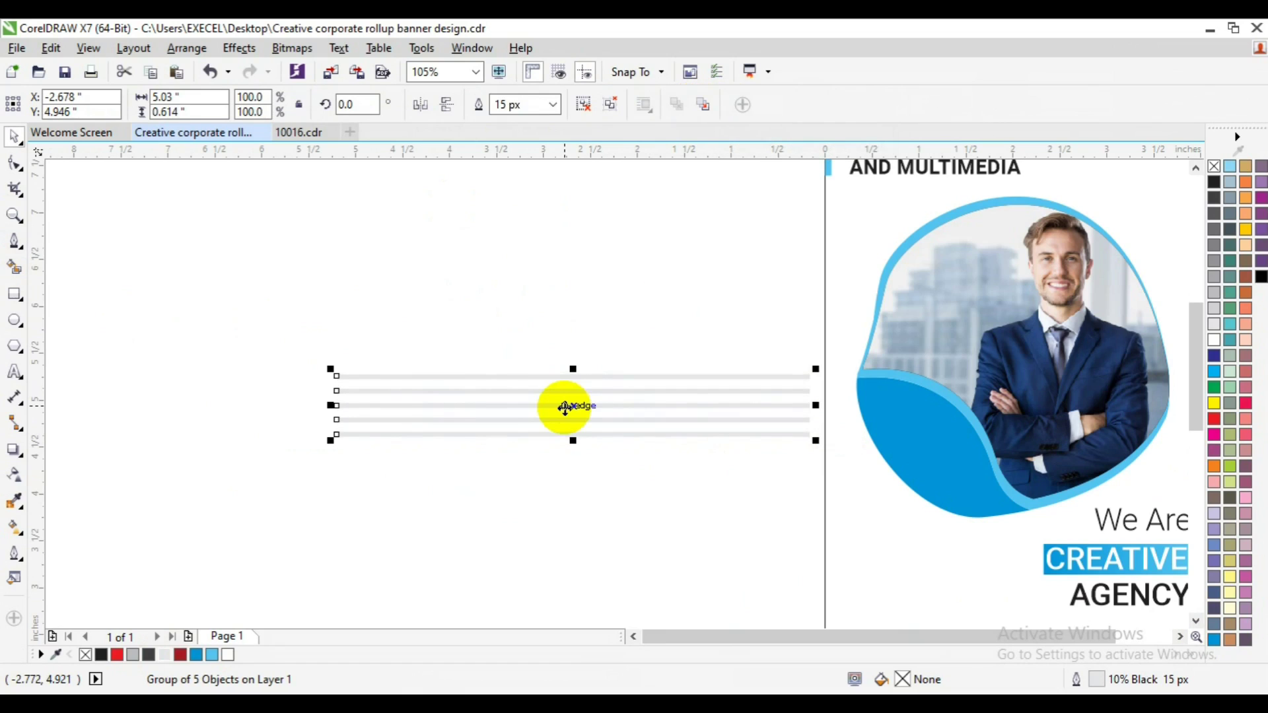
# Rotate the line group to 45 degrees
pyautogui.click(565, 408)
pyautogui.click(477, 106)
pyautogui.write('45')
pyautogui.press('Return')
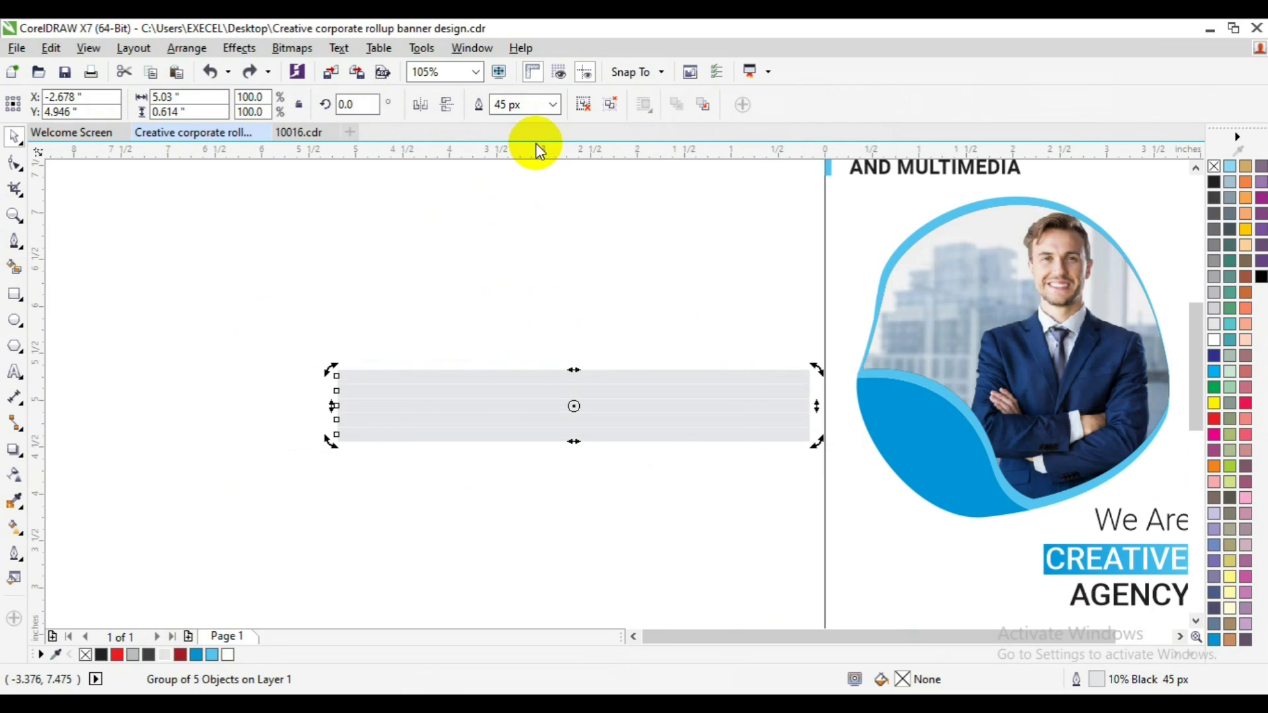
pyautogui.hotkey('ctrl', 'z')
pyautogui.click(358, 103)
pyautogui.write('45')
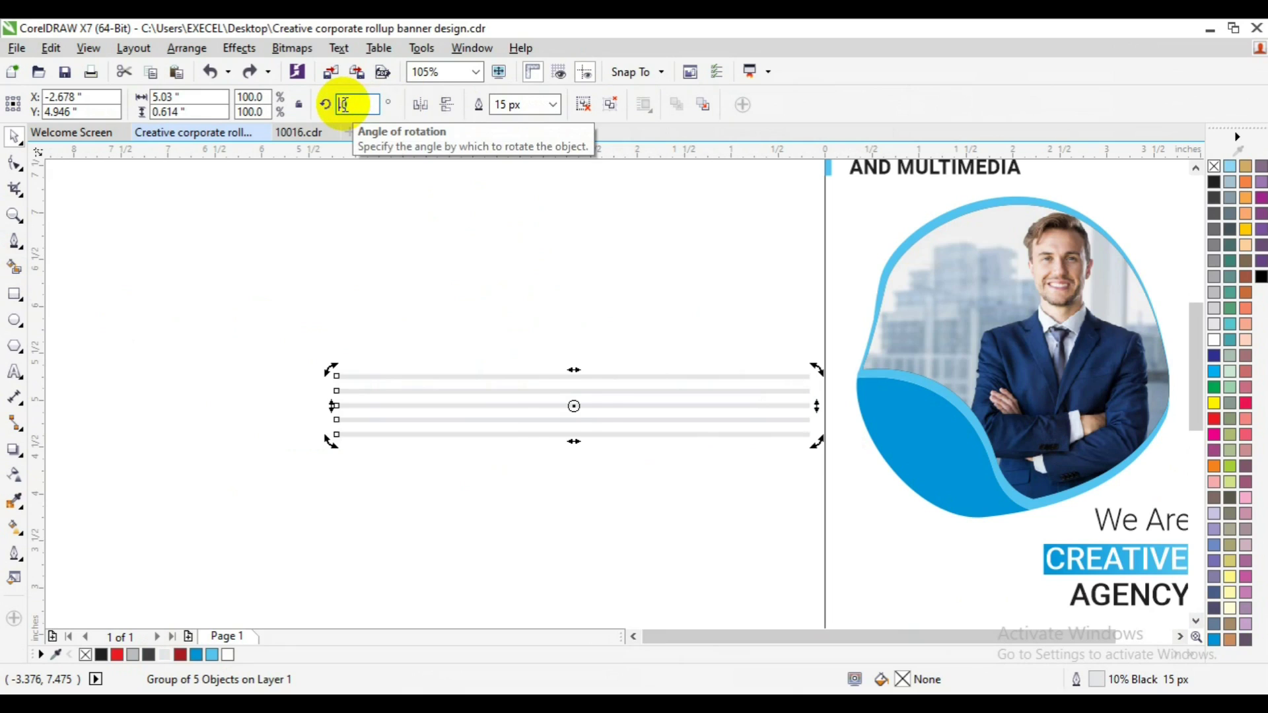
pyautogui.press('Return')
# Zoom out and choose Effects > PowerClip > Place Inside Frame
pyautogui.click(14, 215)
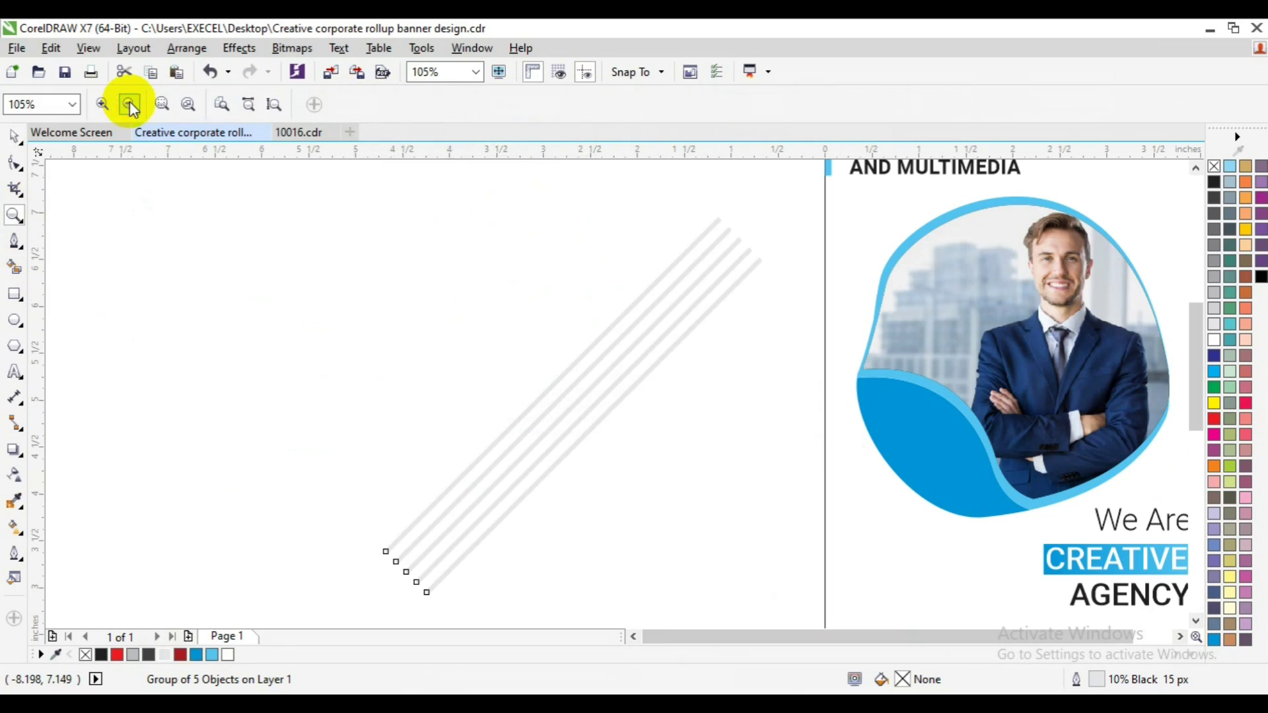
pyautogui.click(129, 101)
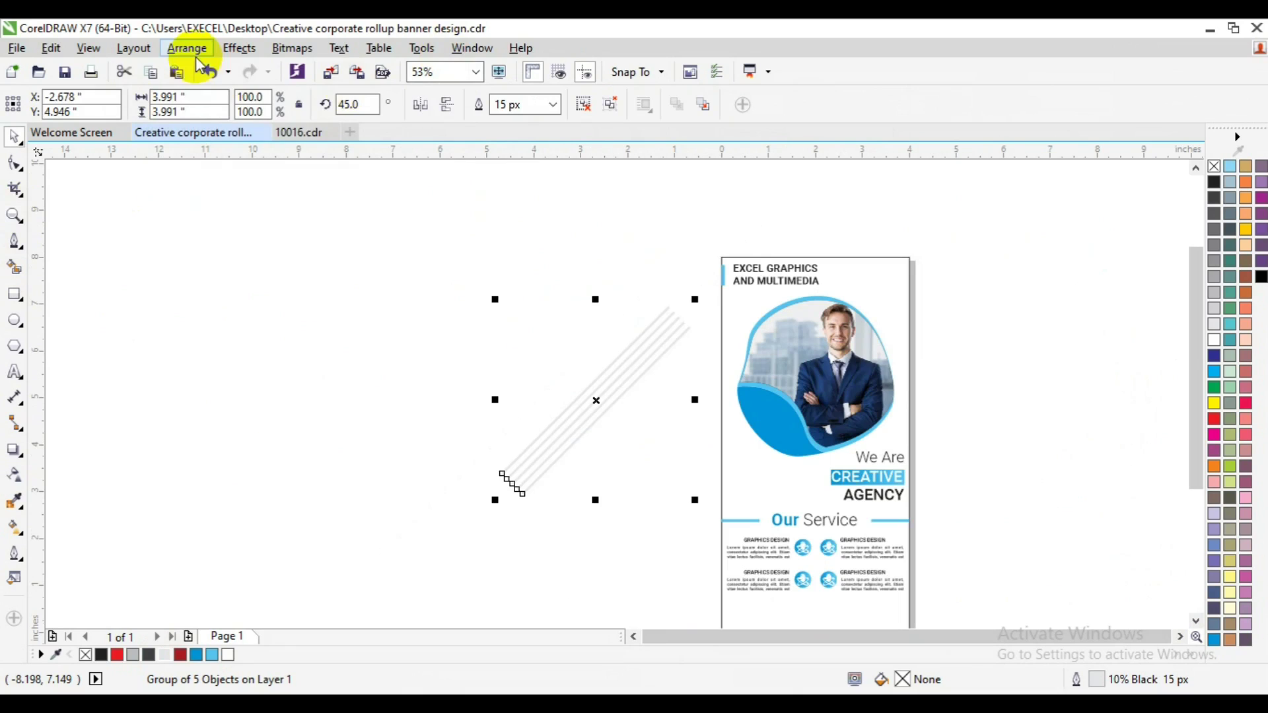
pyautogui.click(239, 48)
pyautogui.click(442, 286)
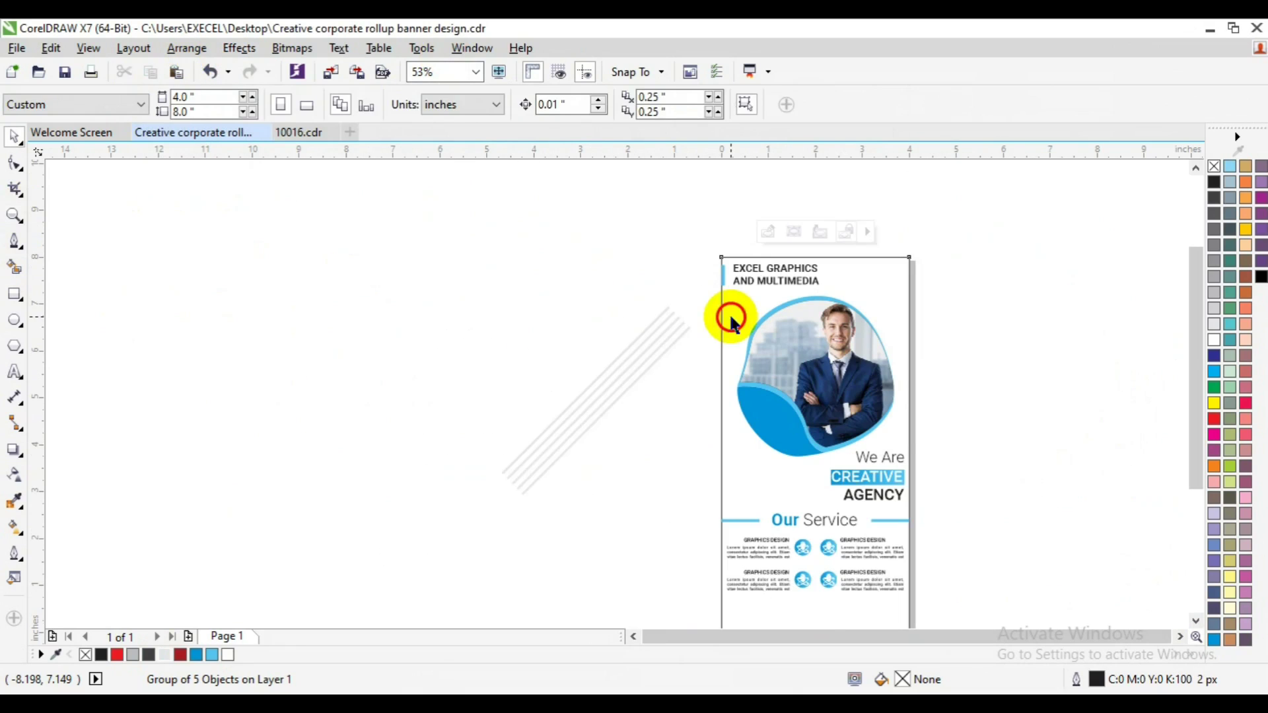
# Clip the lines into the banner page, then move them up and scale to 156.8%
pyautogui.click(729, 313)
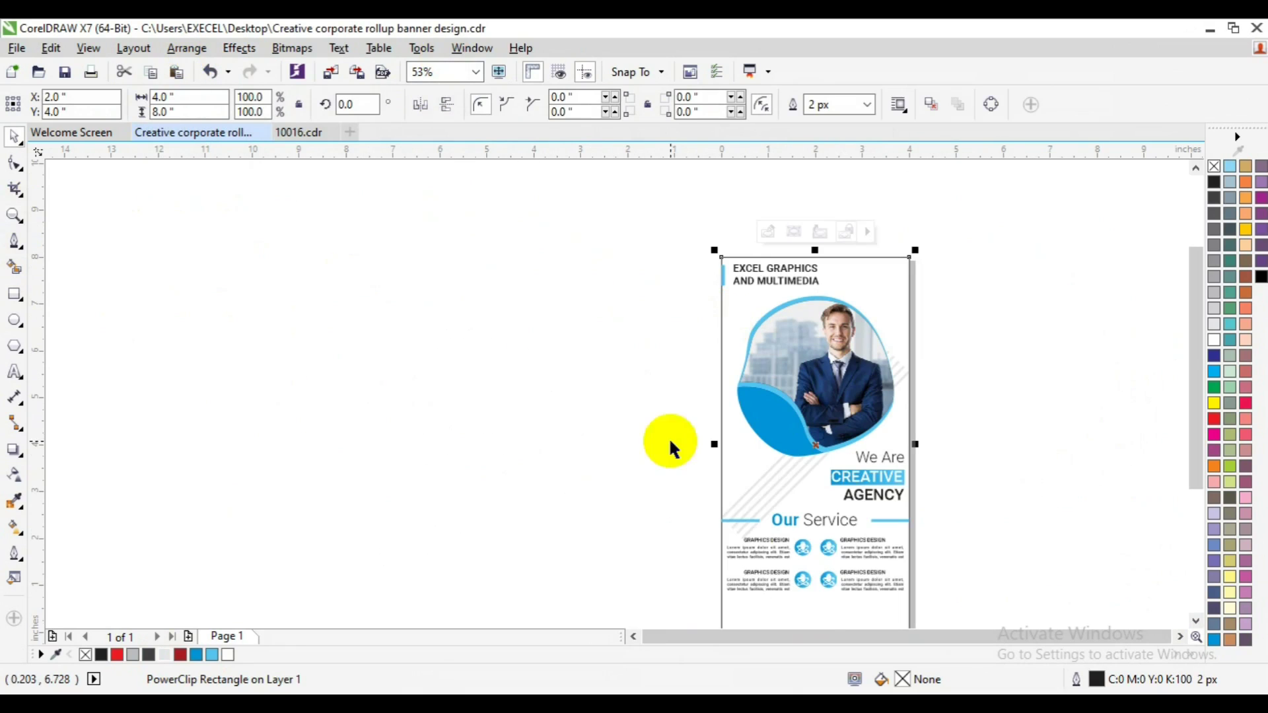
pyautogui.keyDown('ctrl'); pyautogui.click(792, 480); pyautogui.keyUp('ctrl')
pyautogui.moveTo(785, 484)
pyautogui.mouseDown()
pyautogui.moveTo(793, 380)
pyautogui.moveTo(869, 357)
pyautogui.mouseUp()
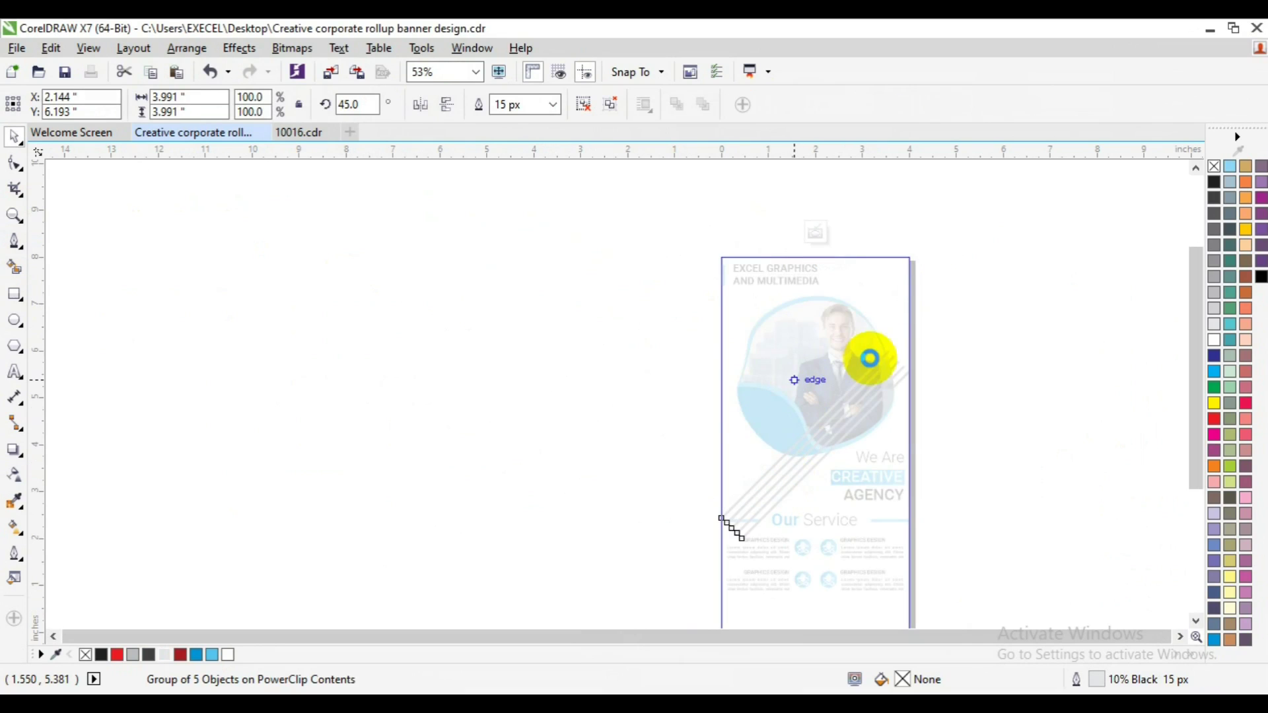
pyautogui.moveTo(719, 442); pyautogui.dragTo(665, 506)
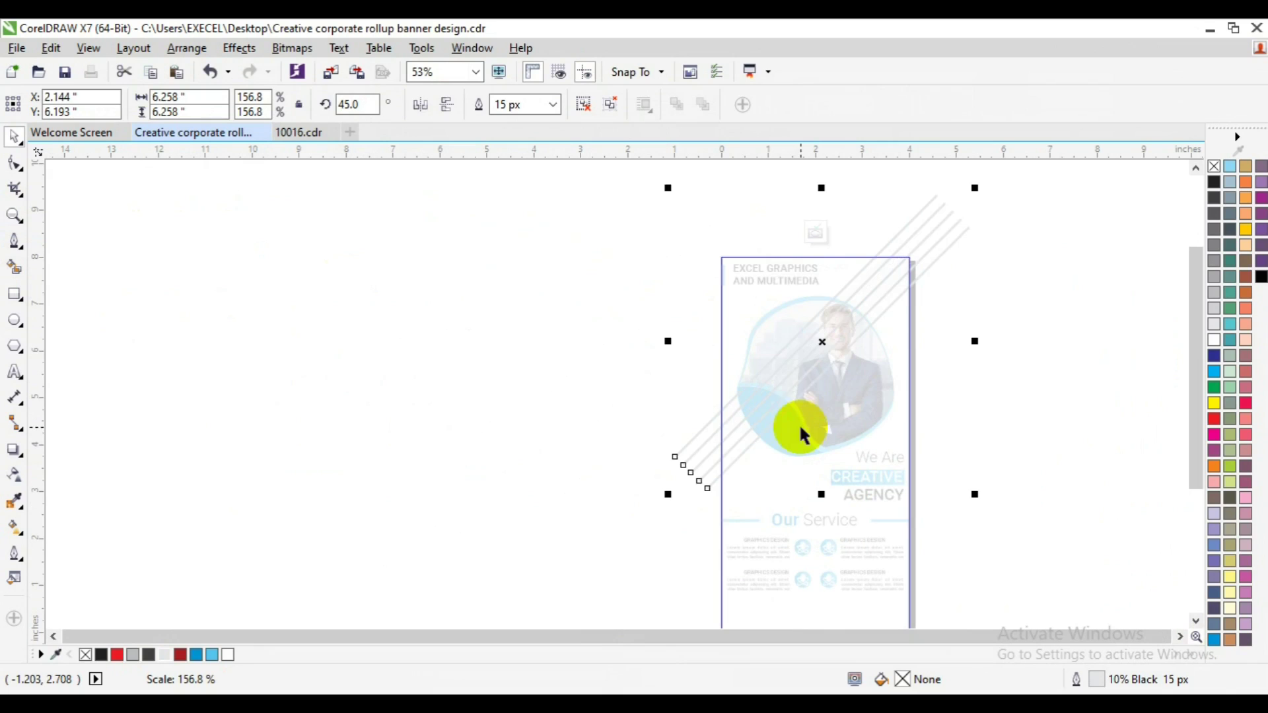
pyautogui.click(826, 346)
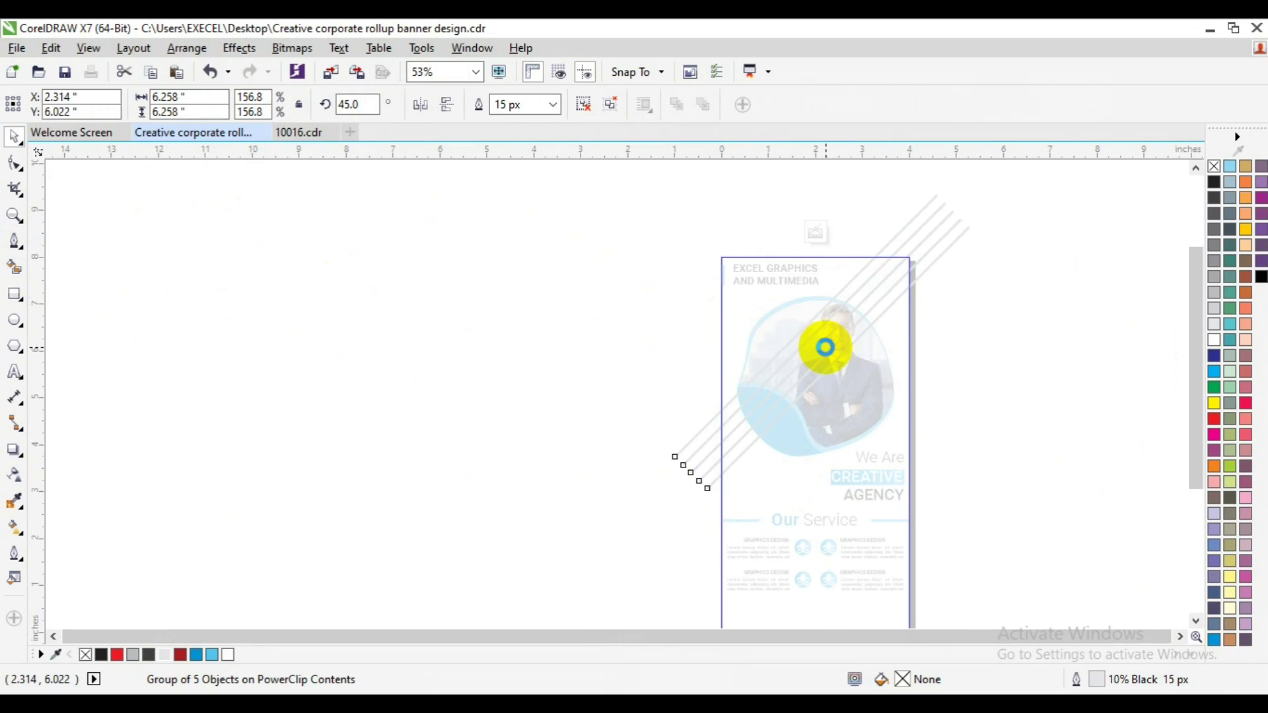
pyautogui.click(826, 347)
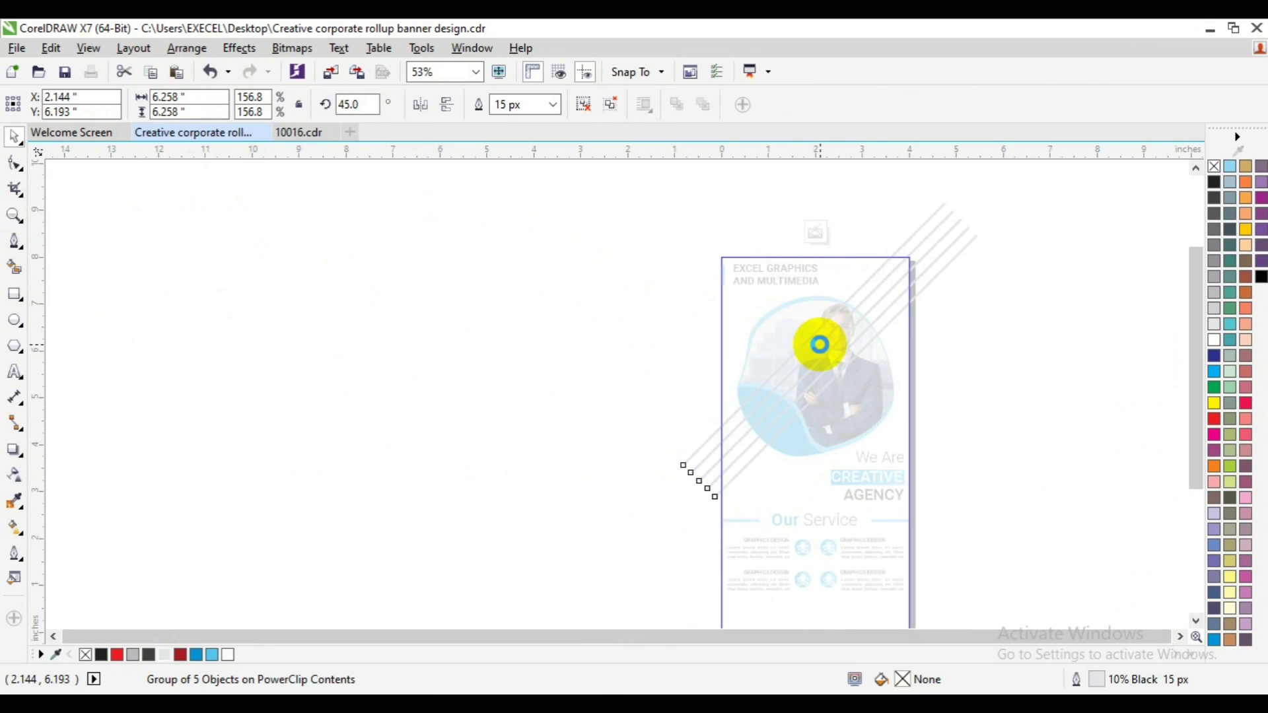
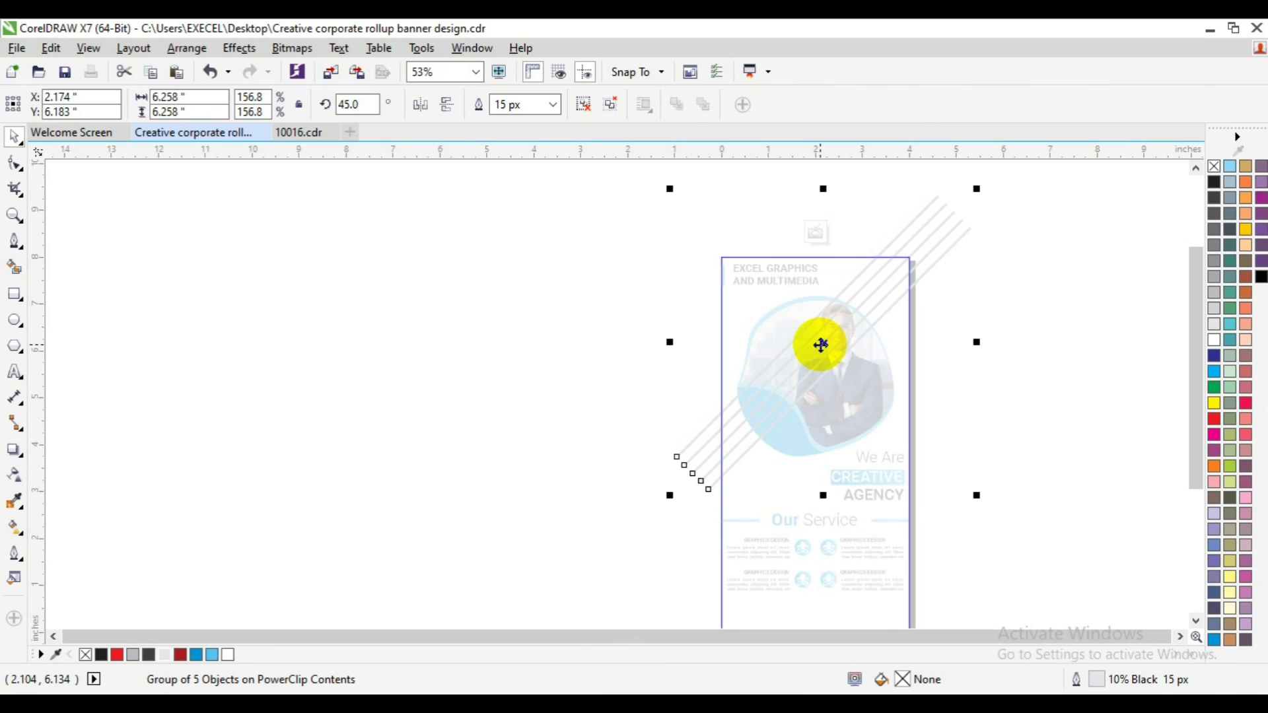
# Re-enter the banner's PowerClip and move the diagonal stripe group down and to the right
pyautogui.click(820, 232)
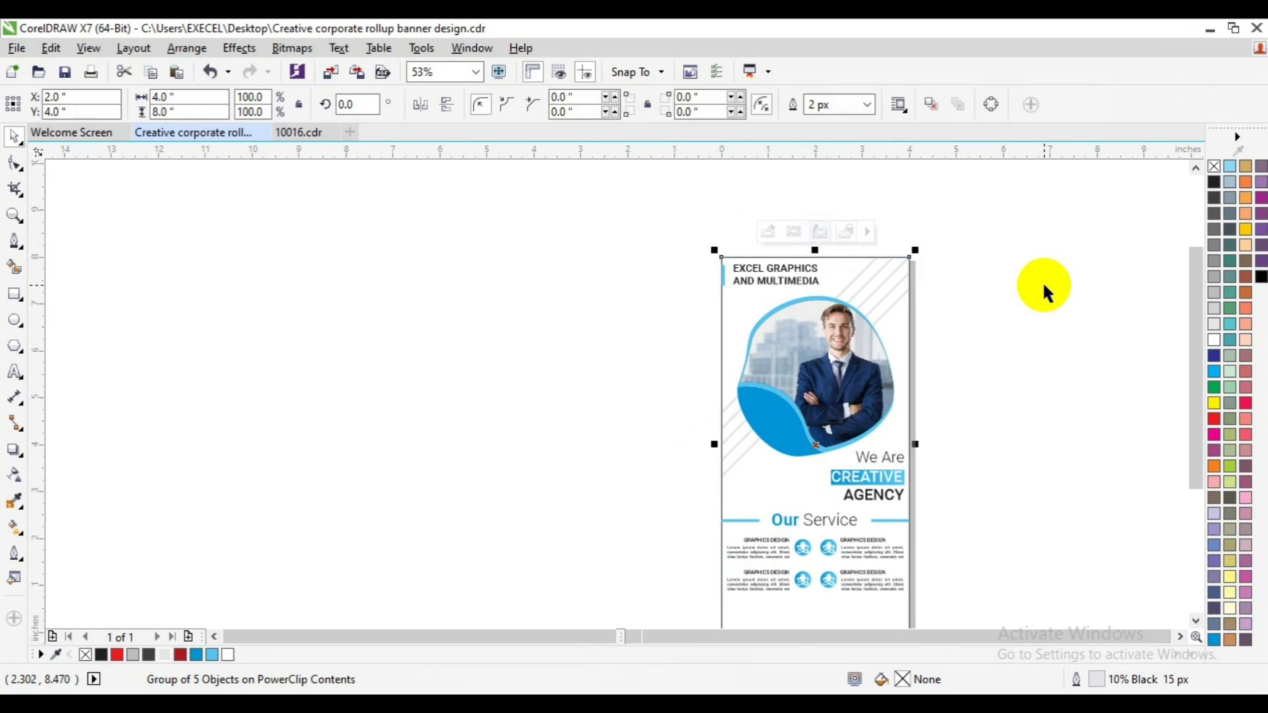
pyautogui.click(1044, 289)
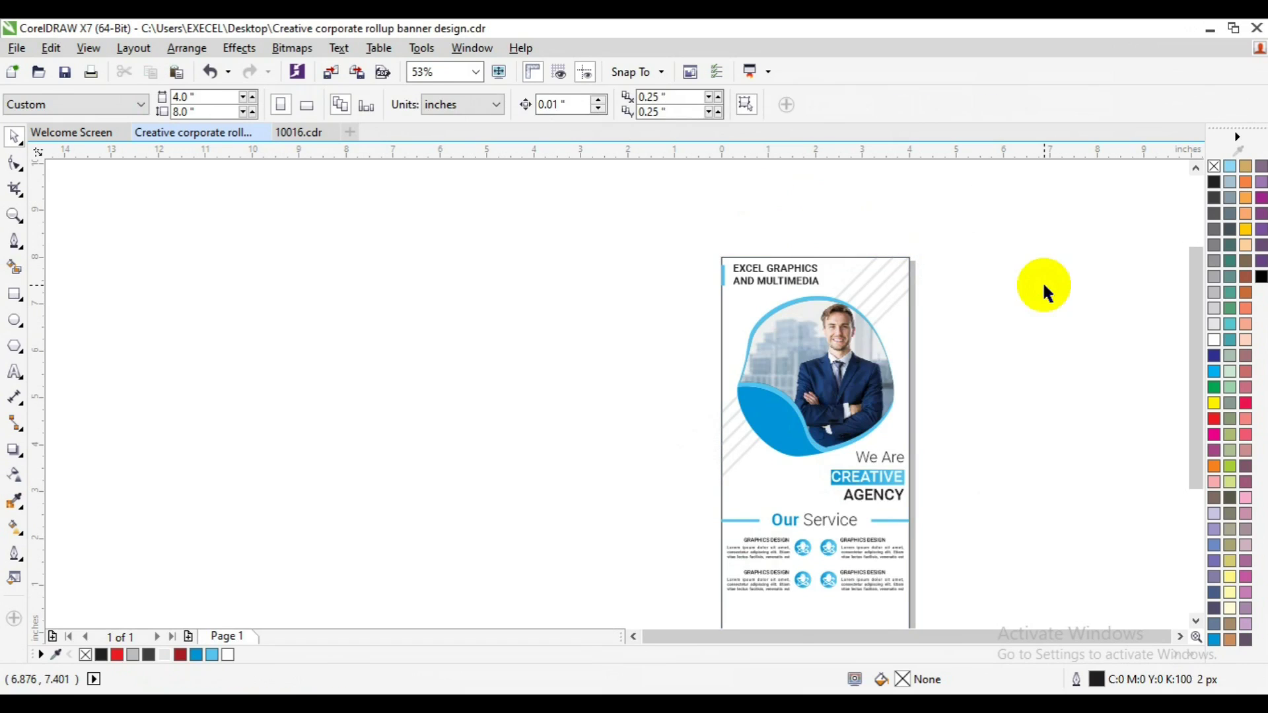
pyautogui.click(875, 292)
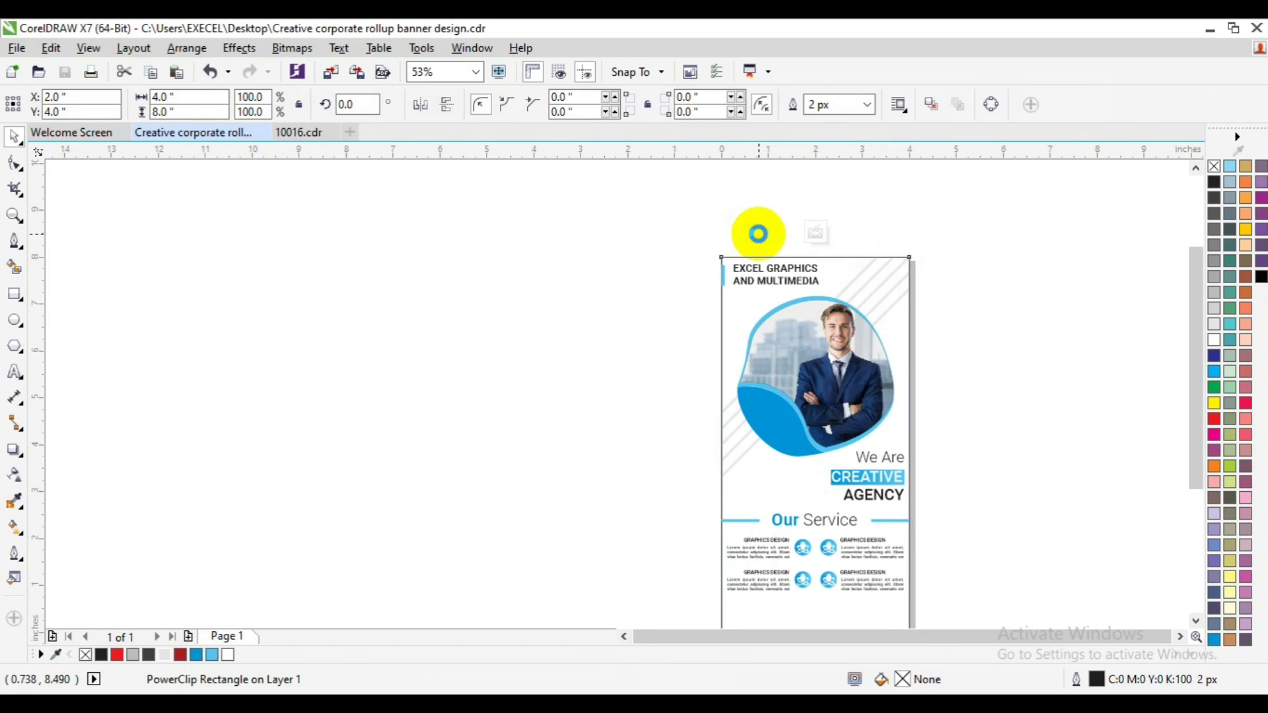
pyautogui.click(758, 233)
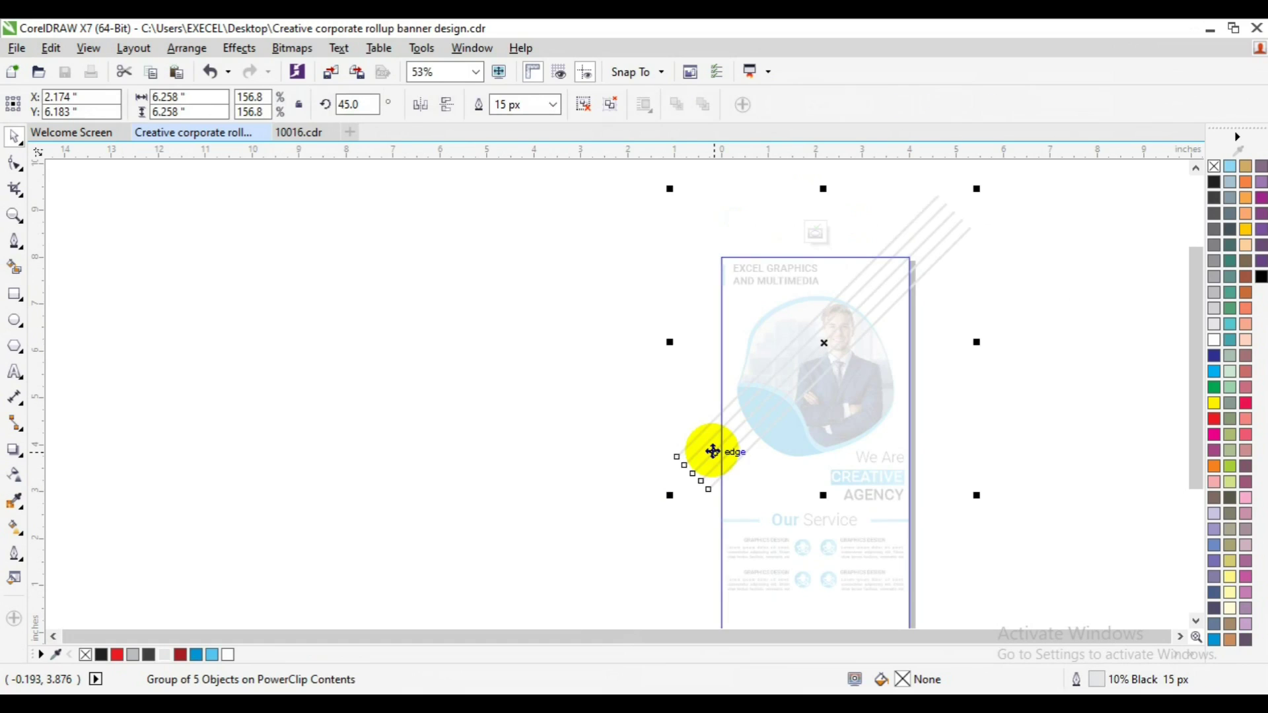
pyautogui.moveTo(826, 344); pyautogui.dragTo(852, 390)
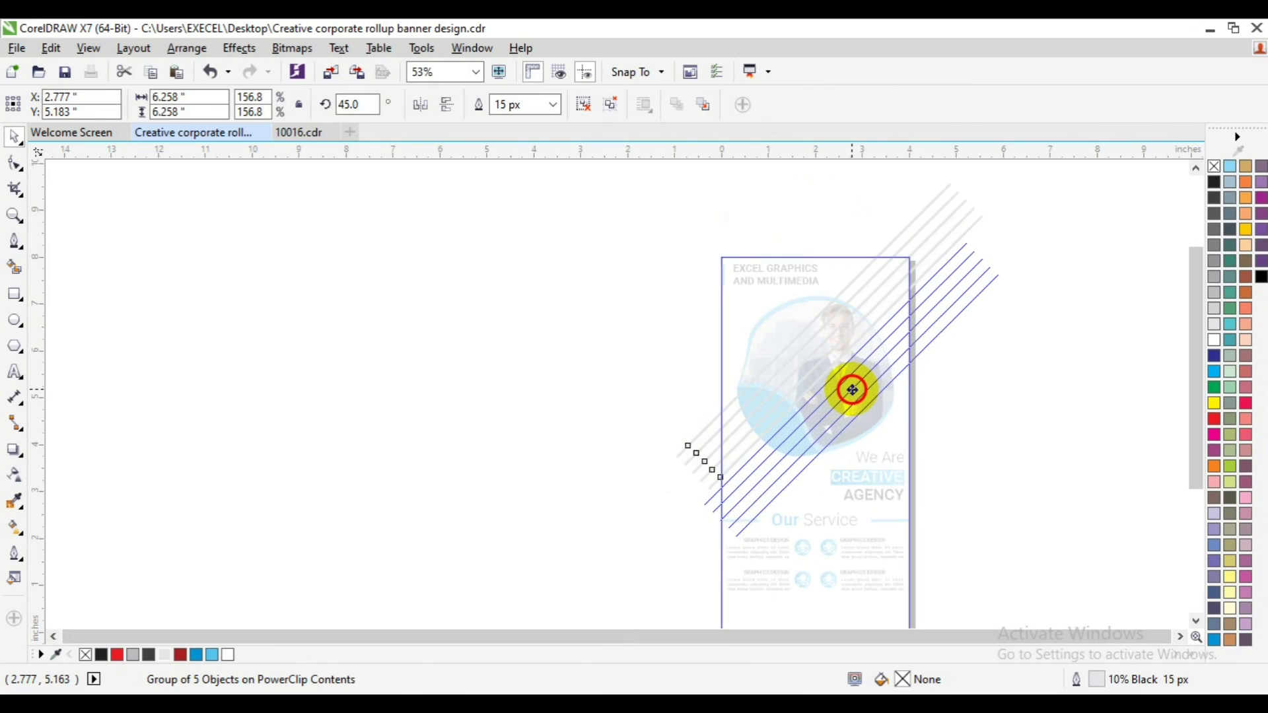
pyautogui.moveTo(852, 389); pyautogui.dragTo(855, 389)
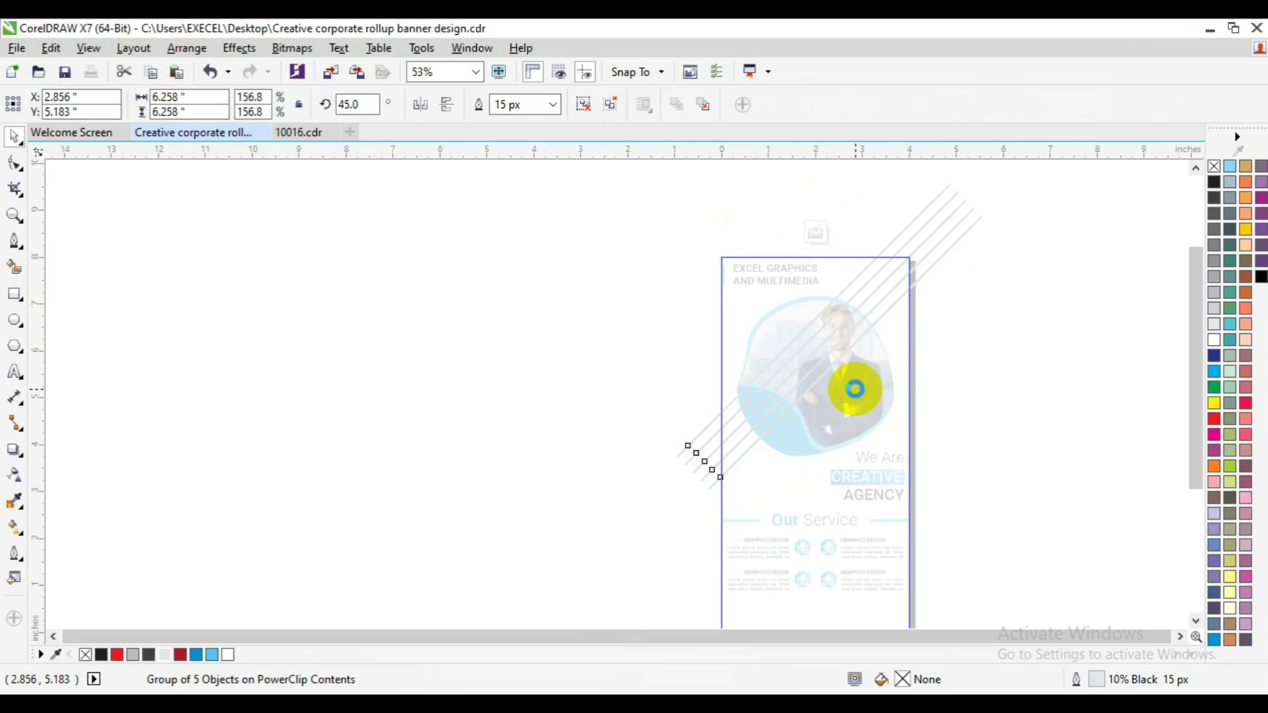
pyautogui.click(535, 329)
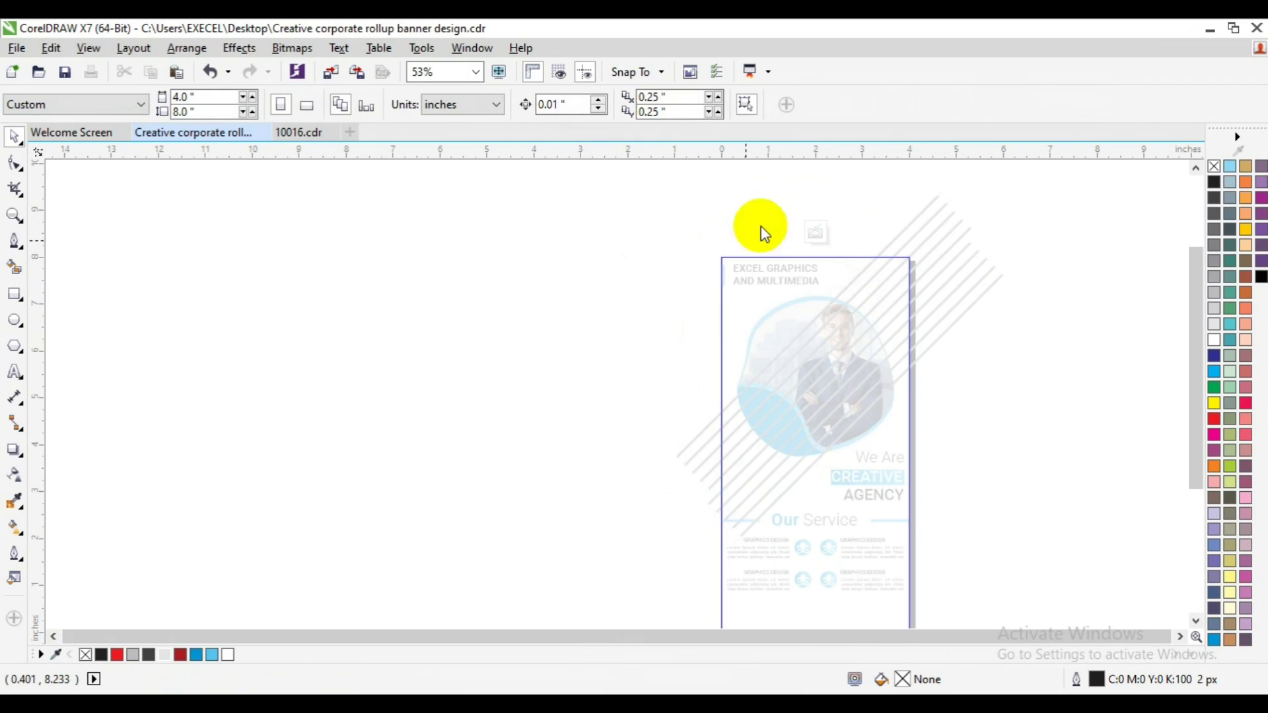
pyautogui.click(818, 240)
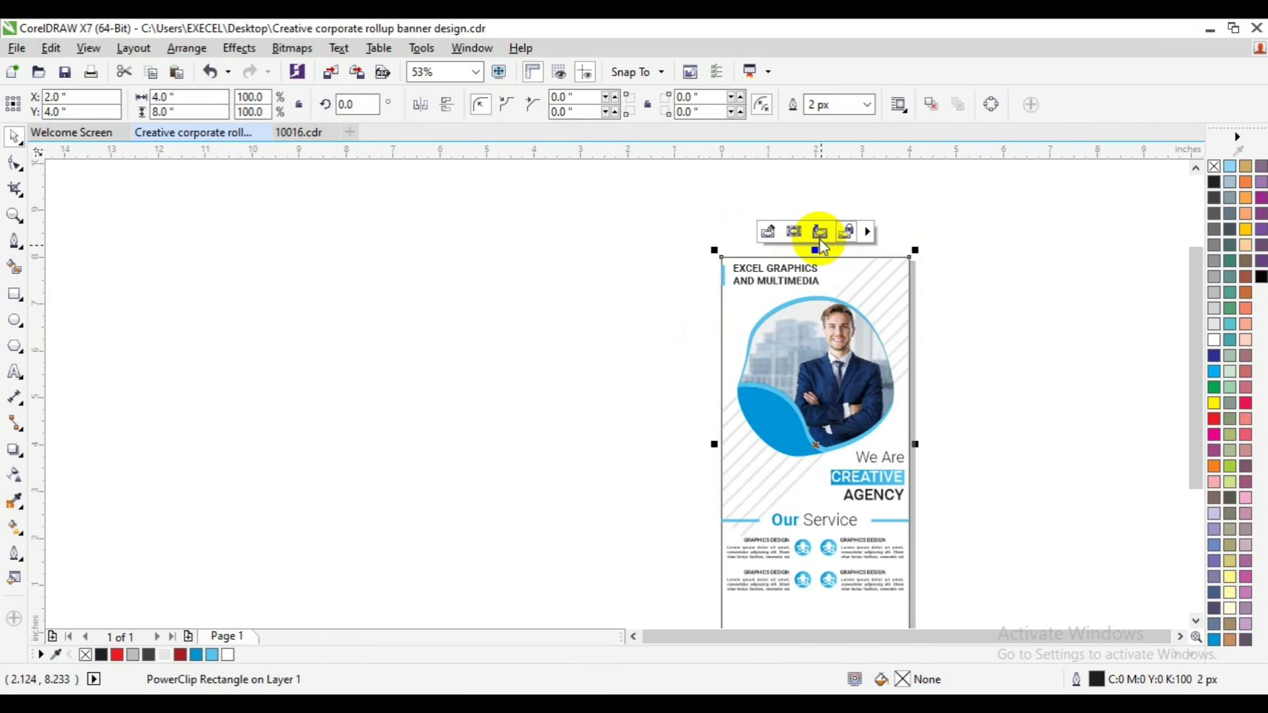
# Extract the stripes from the banner frame and move one stripe up and left
pyautogui.click(819, 232)
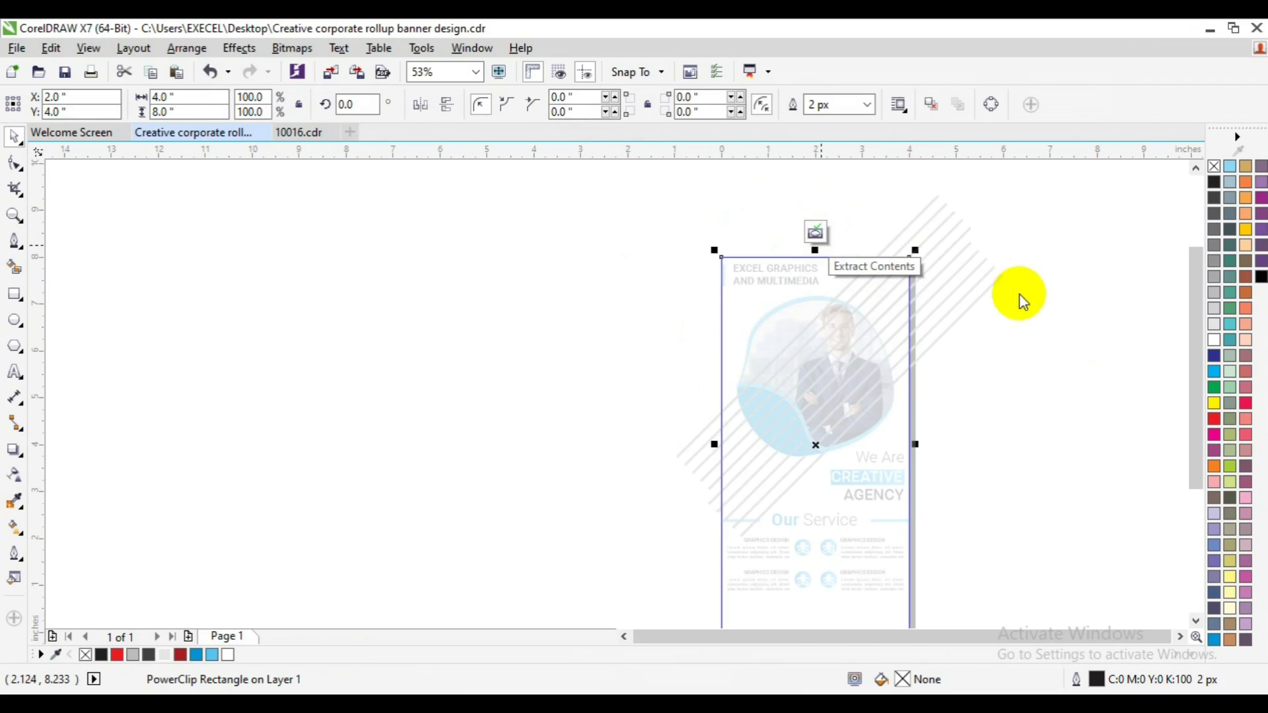
pyautogui.click(987, 276)
pyautogui.moveTo(1000, 259)
pyautogui.mouseDown()
pyautogui.moveTo(976, 236)
pyautogui.moveTo(979, 251)
pyautogui.mouseUp()
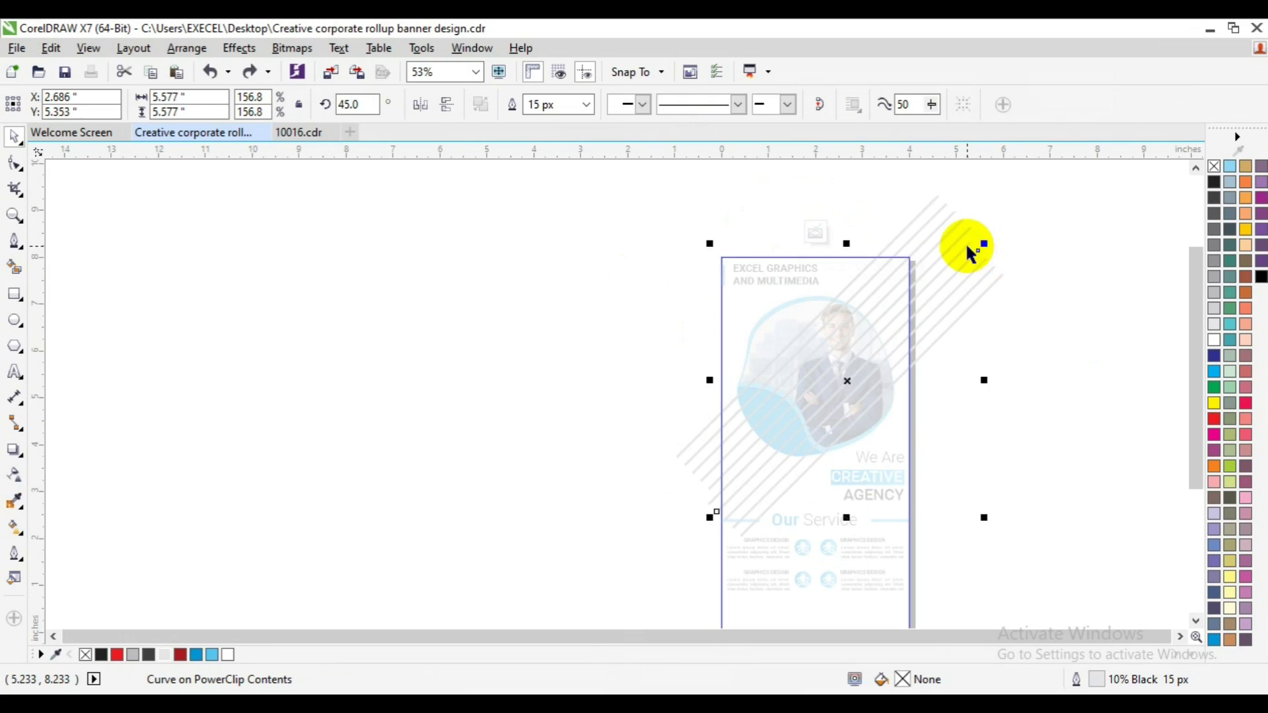
pyautogui.keyDown('shift'); pyautogui.click(966, 244); pyautogui.keyUp('shift')
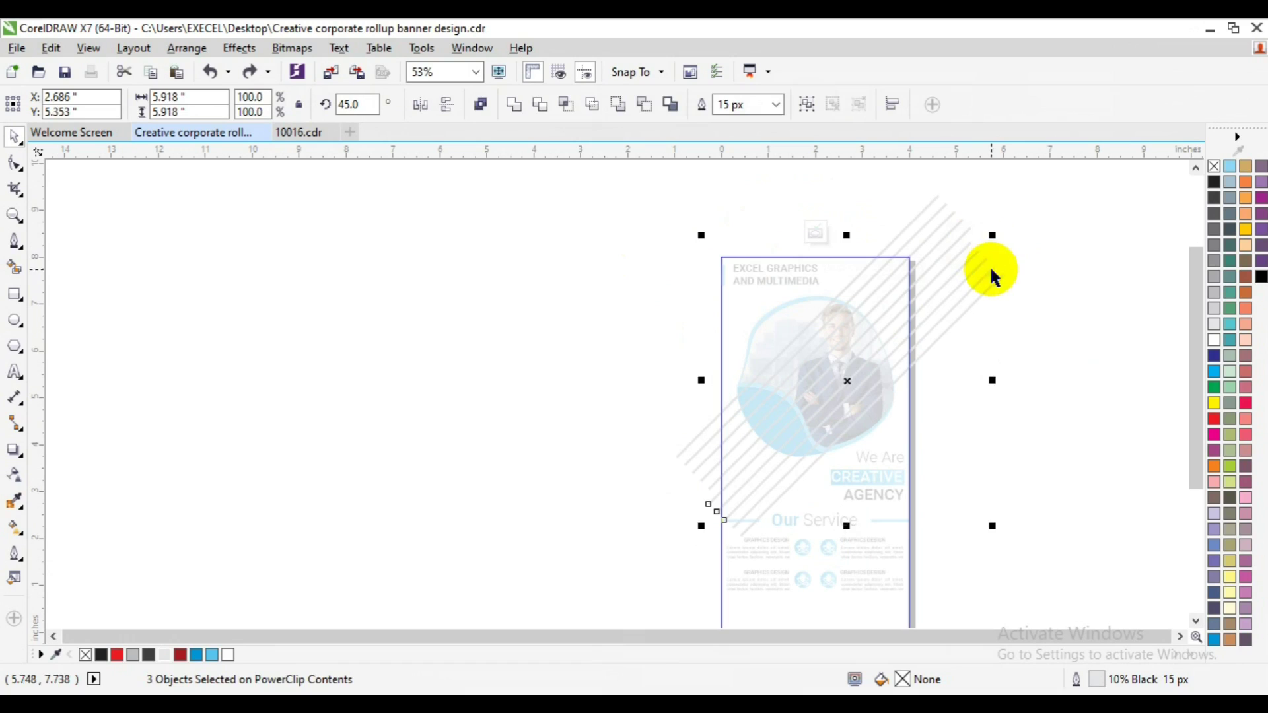
pyautogui.keyDown('shift'); pyautogui.click(998, 273); pyautogui.keyUp('shift')
pyautogui.click(1019, 265)
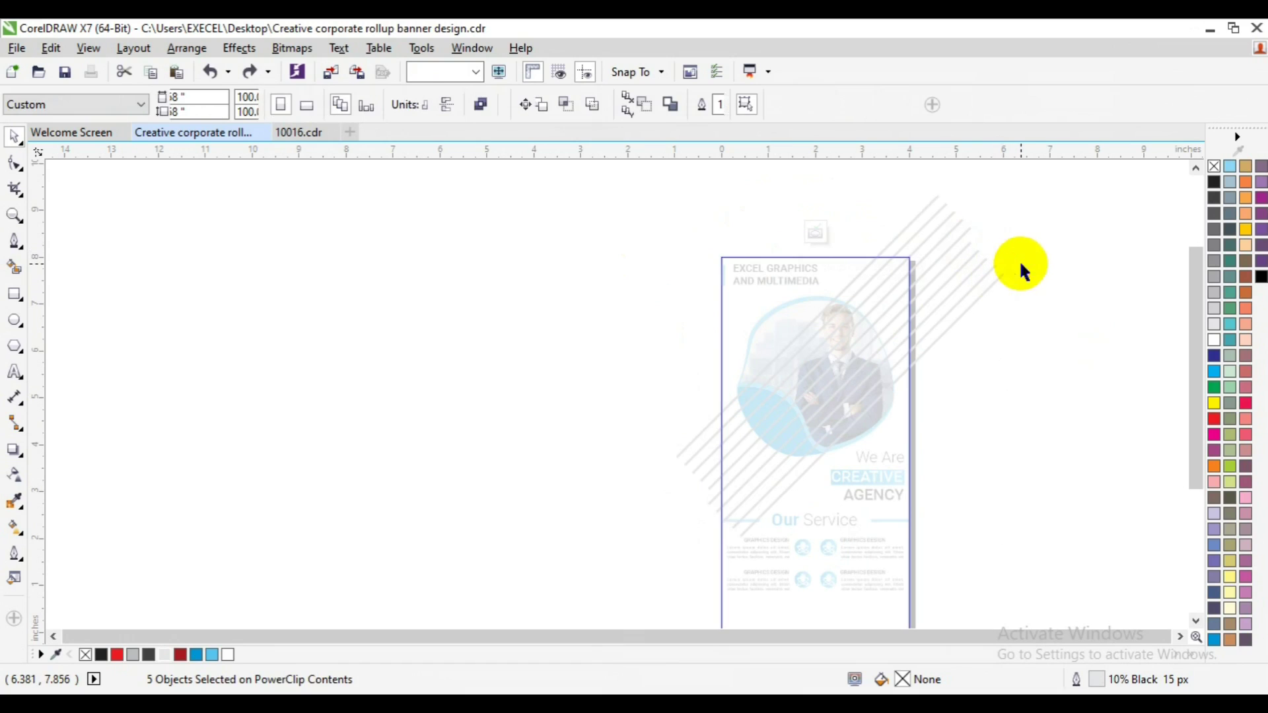
# Try selecting individual diagonal stripes, then select the group of five stripes
pyautogui.click(968, 251)
pyautogui.press('F5')
pyautogui.click(1019, 287)
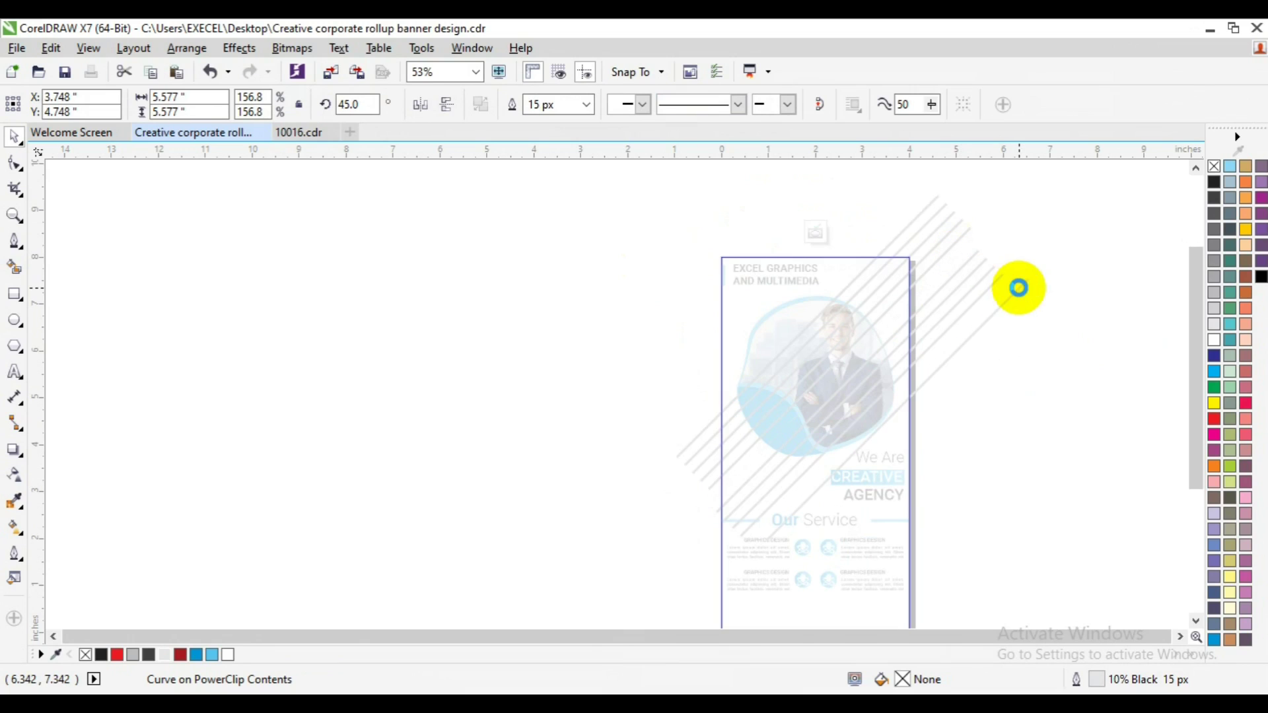
pyautogui.click(1019, 287)
pyautogui.click(957, 271)
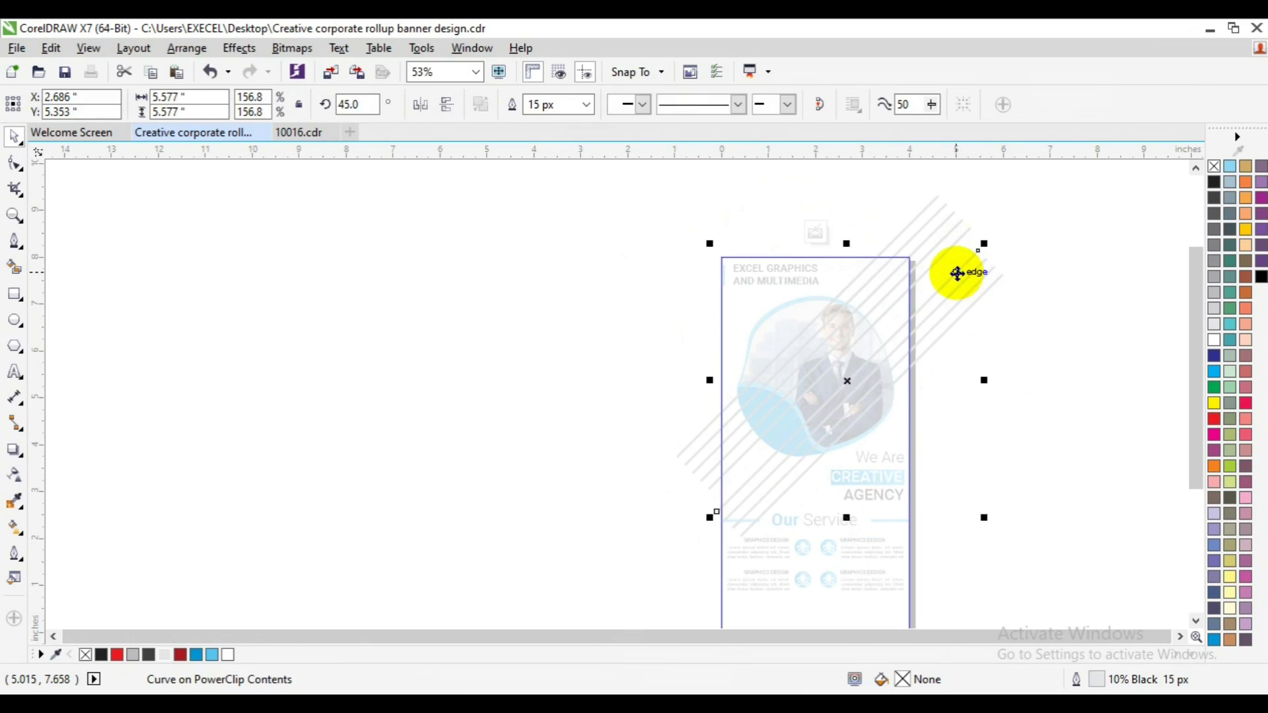
pyautogui.click(960, 290)
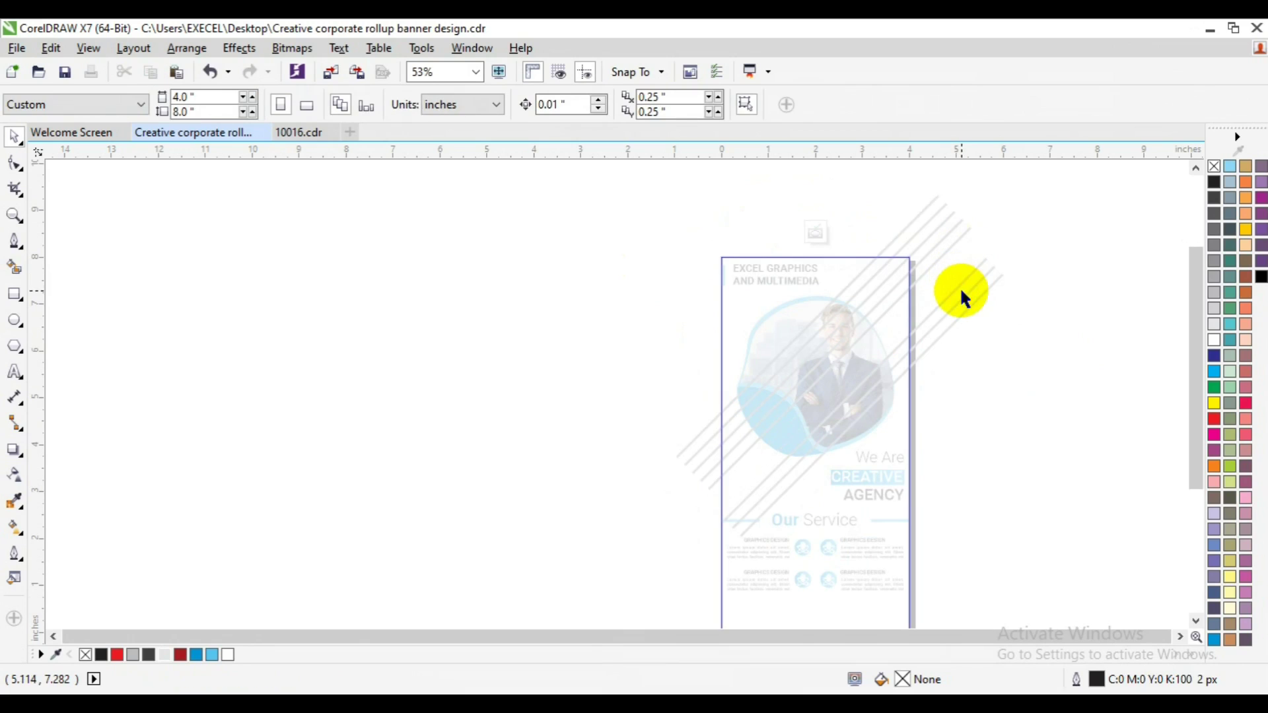
pyautogui.click(974, 289)
pyautogui.click(972, 285)
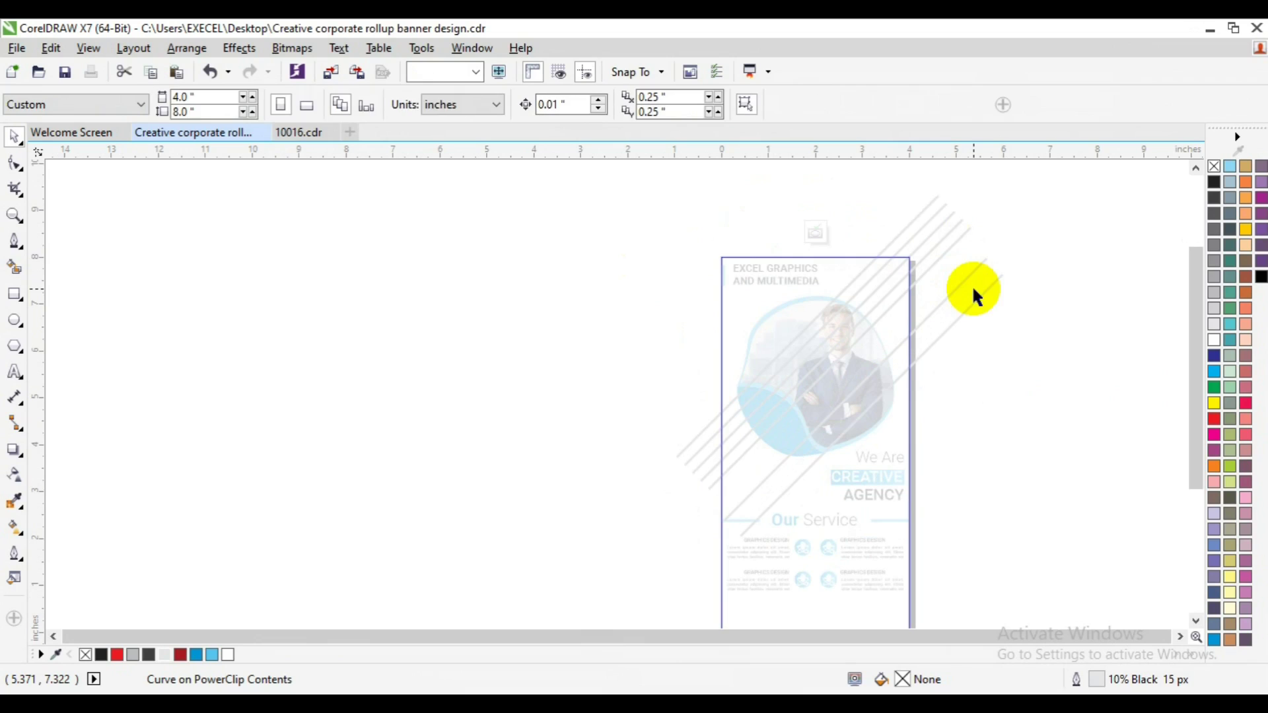
pyautogui.click(969, 281)
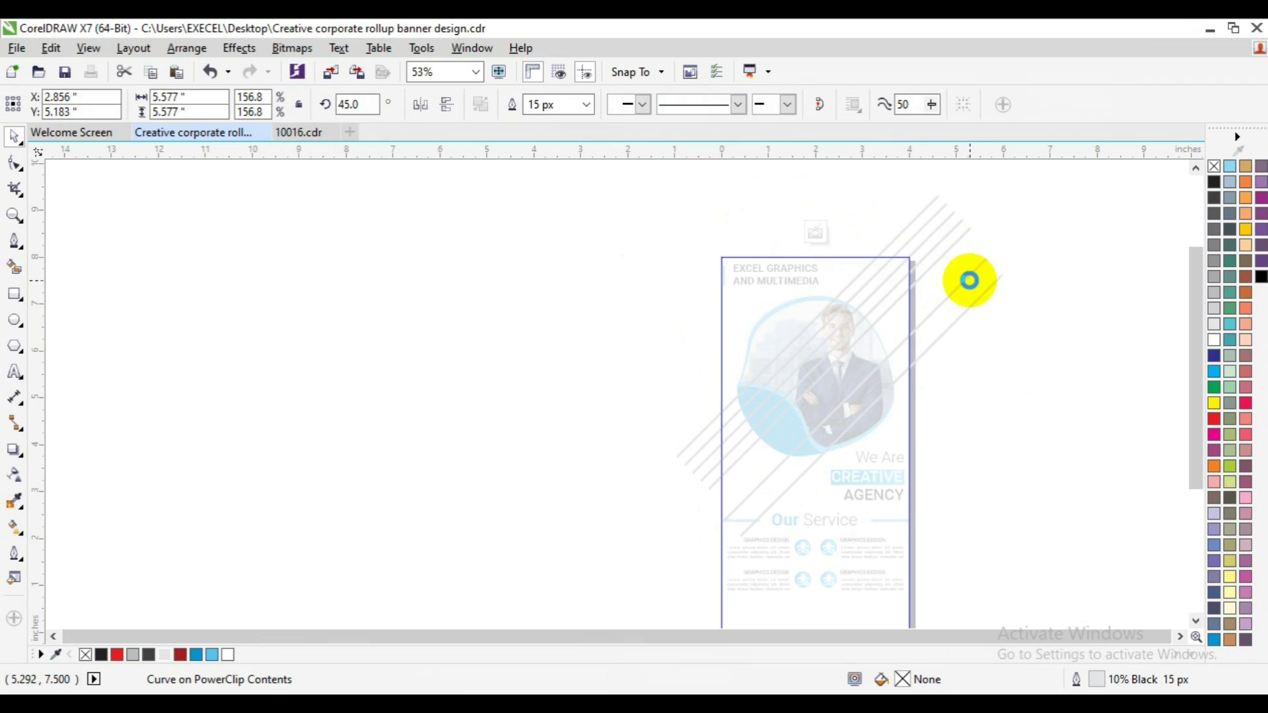
pyautogui.click(971, 290)
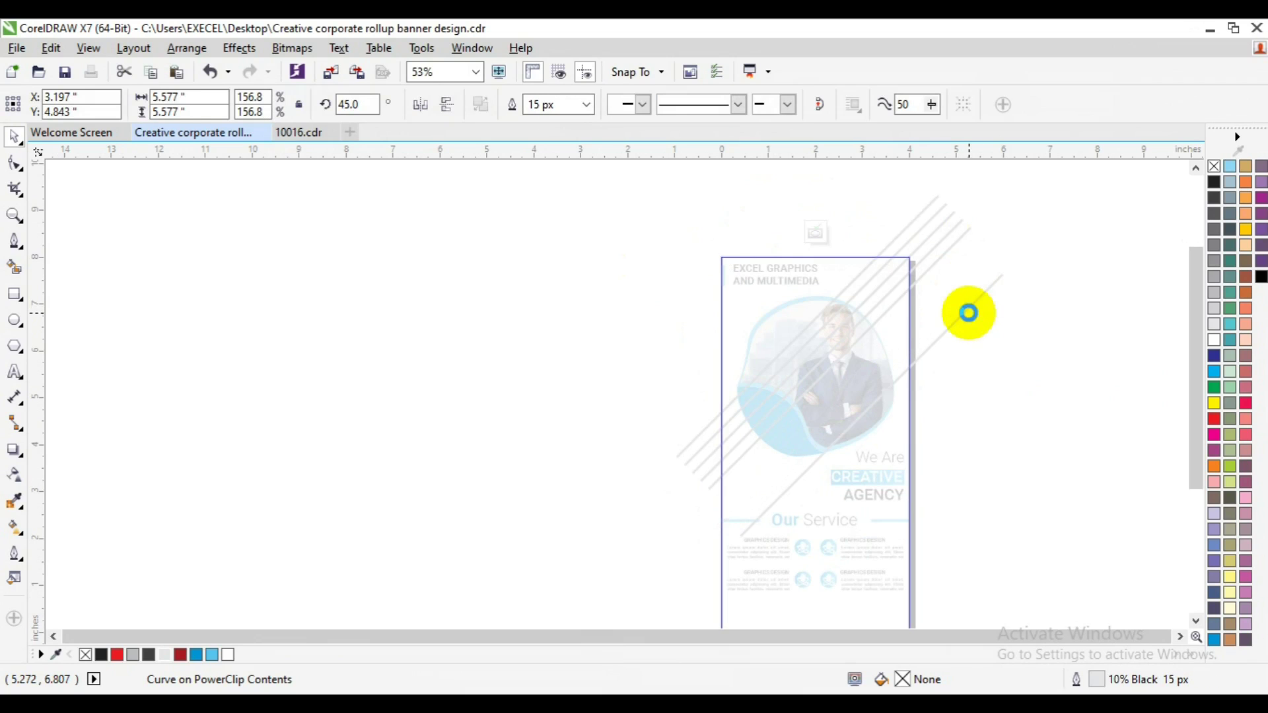
pyautogui.click(901, 283)
pyautogui.click(894, 285)
pyautogui.press('z')
pyautogui.press('space')
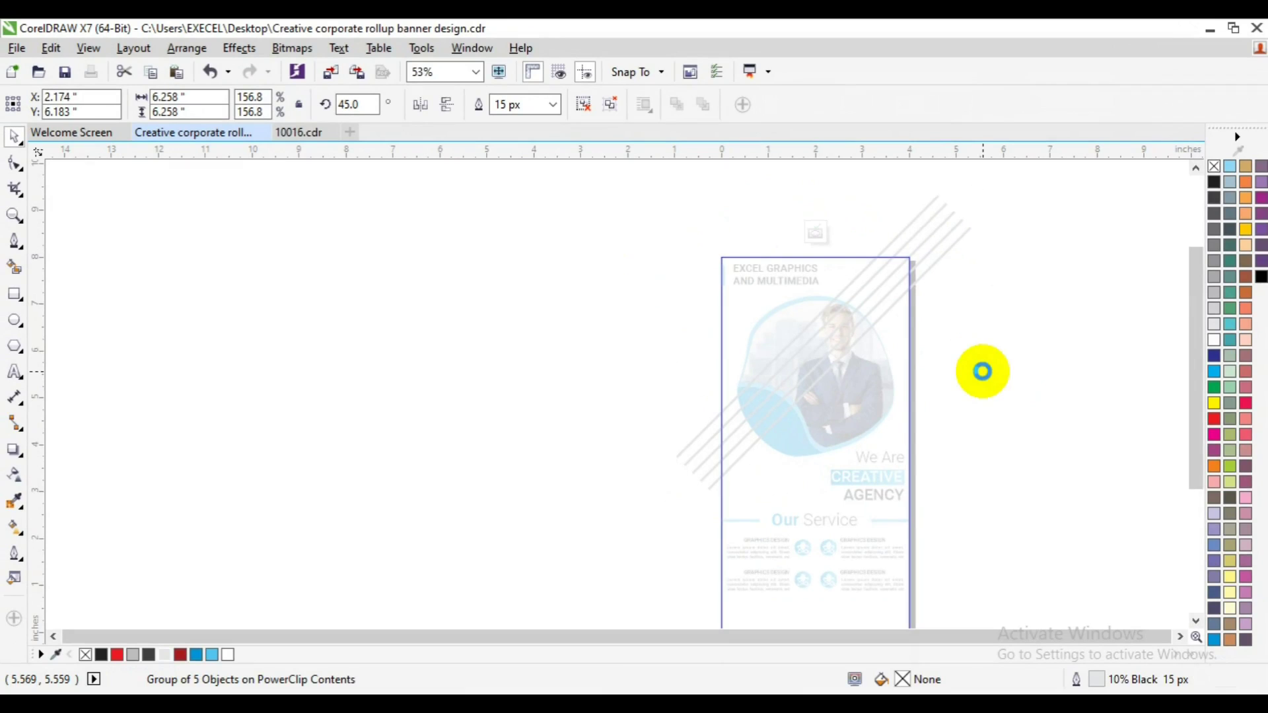
# Reposition the stripe group, ending with it moved toward the banner's lower left
pyautogui.click(824, 341)
pyautogui.moveTo(824, 342); pyautogui.dragTo(856, 391)
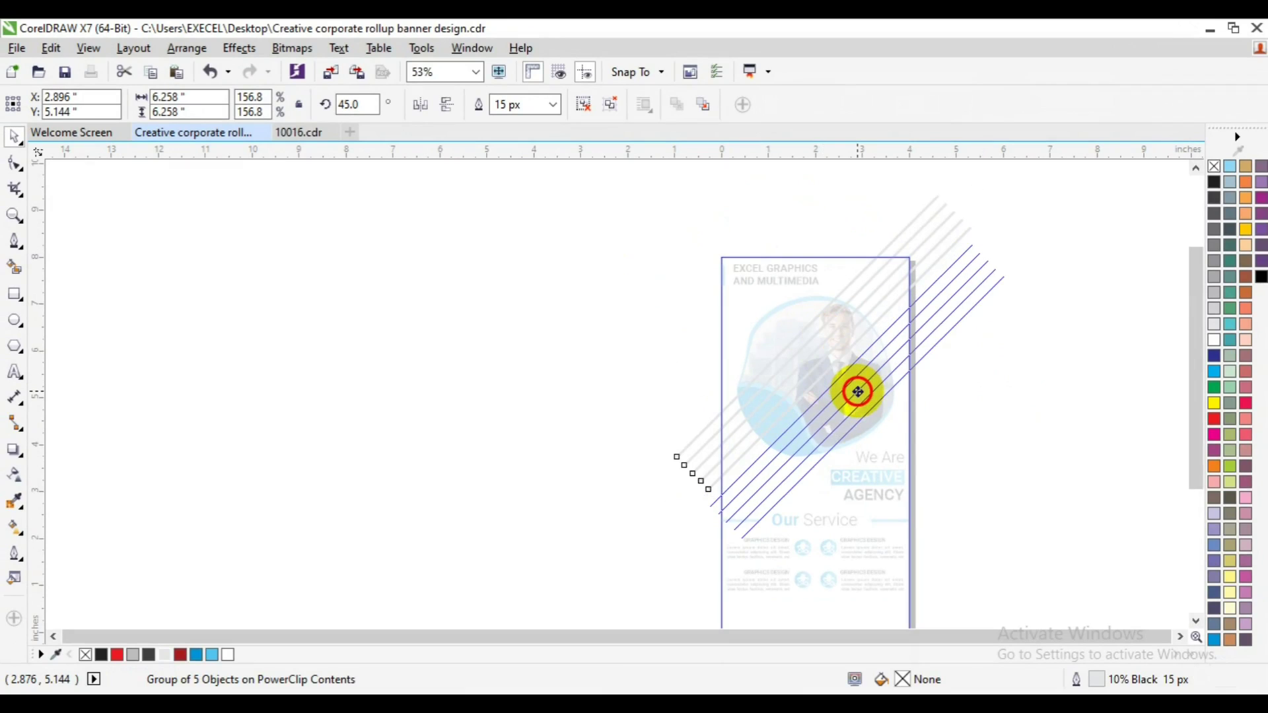
pyautogui.moveTo(856, 391); pyautogui.dragTo(855, 391)
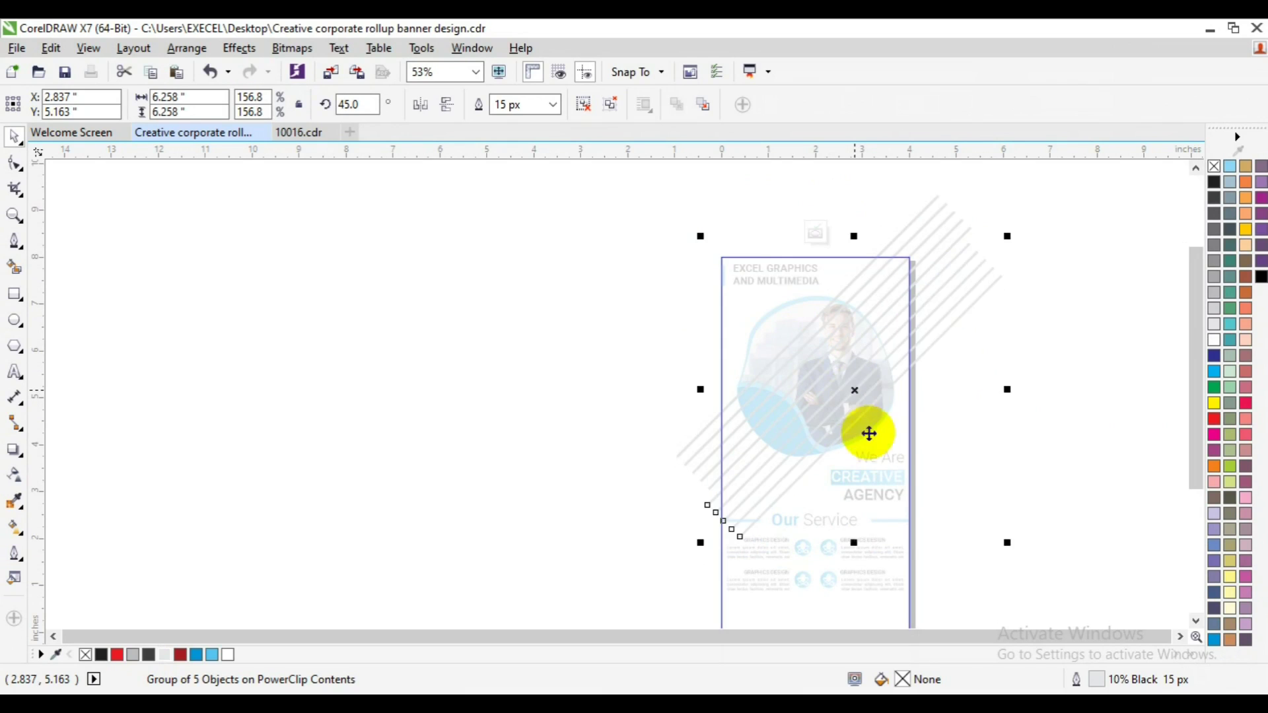
pyautogui.moveTo(863, 398); pyautogui.dragTo(817, 414)
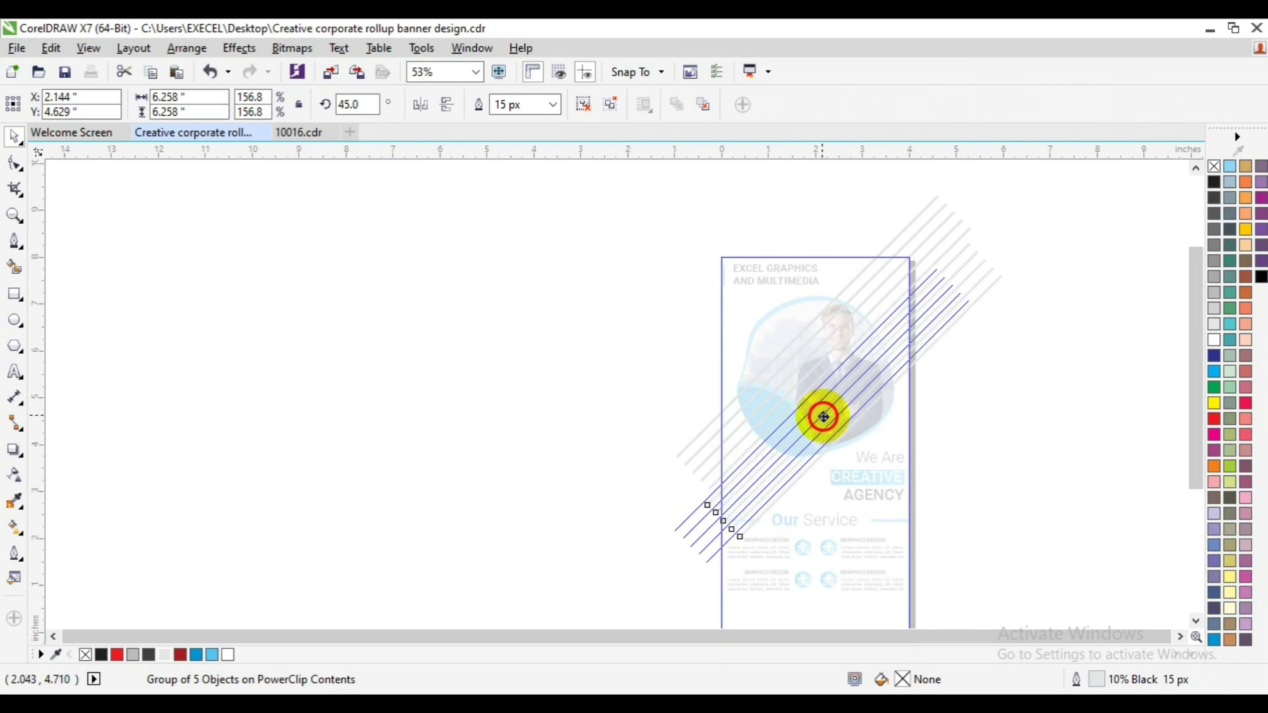
pyautogui.moveTo(817, 413)
pyautogui.mouseDown()
pyautogui.moveTo(922, 440)
pyautogui.moveTo(832, 412)
pyautogui.mouseUp()
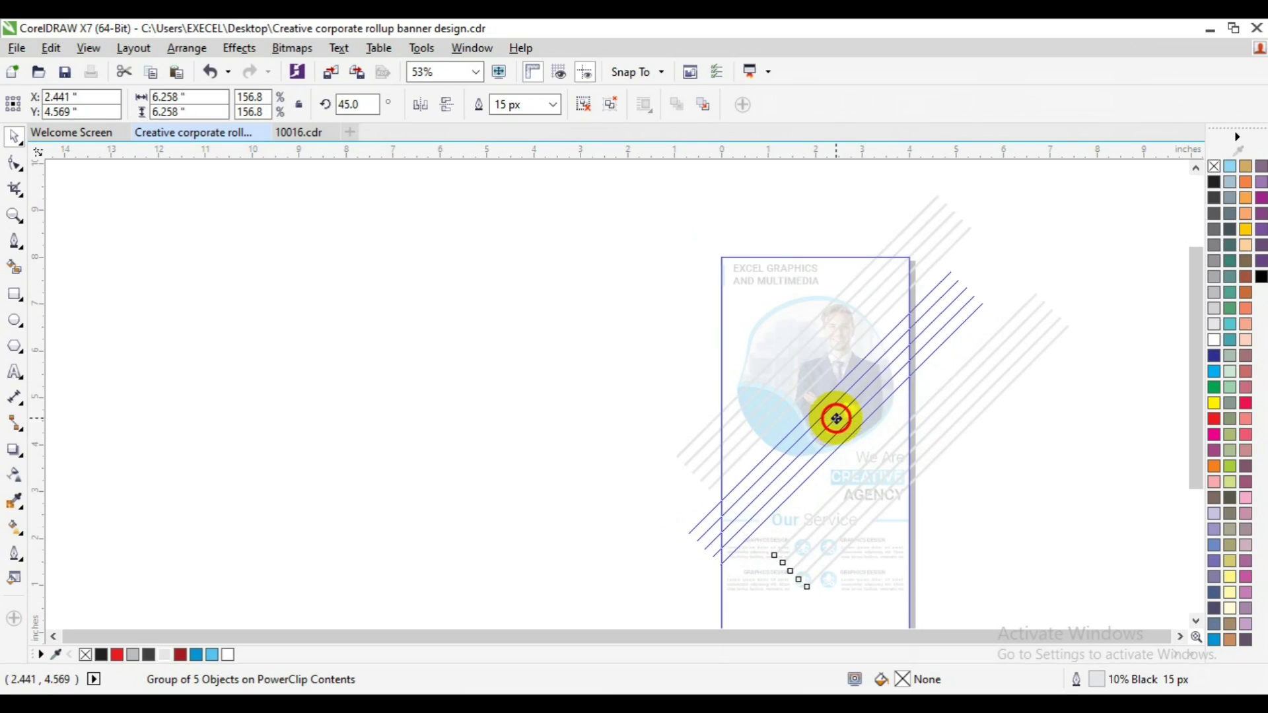
pyautogui.moveTo(832, 412); pyautogui.dragTo(746, 500)
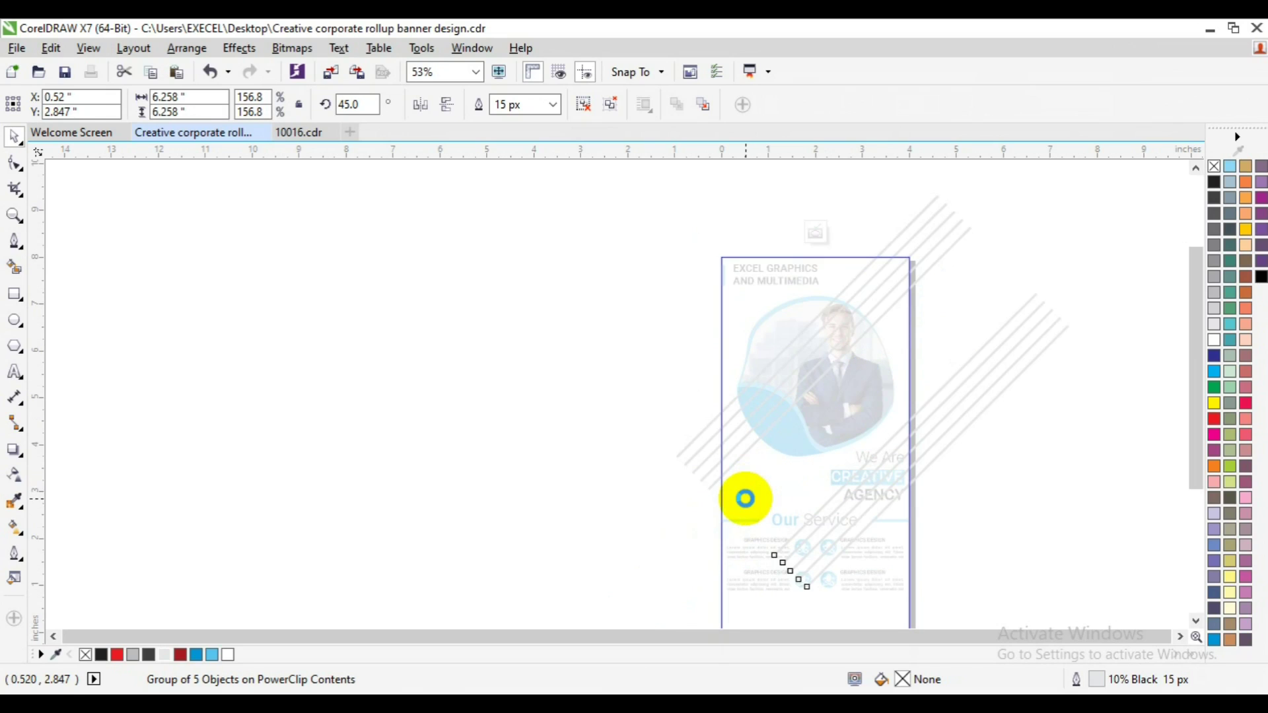
# Ungroup the stripes into separate lines and check individual stripes
pyautogui.click(586, 106)
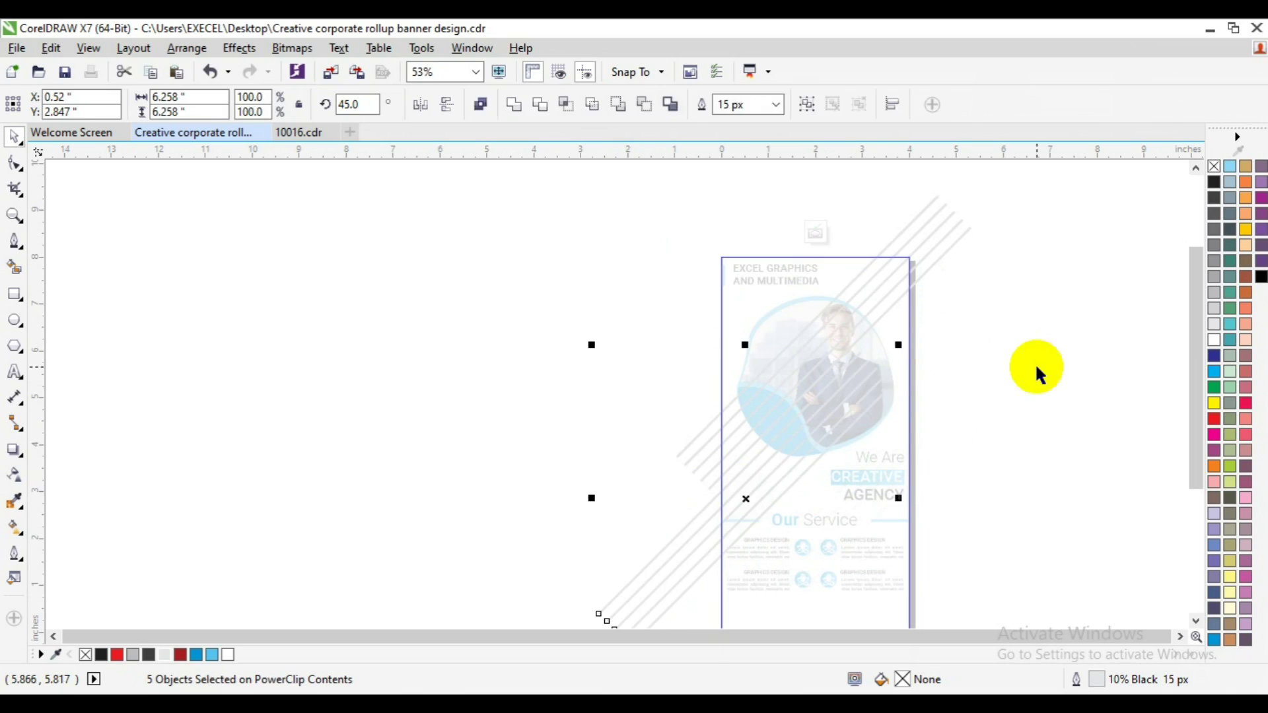
pyautogui.click(1035, 362)
pyautogui.click(868, 413)
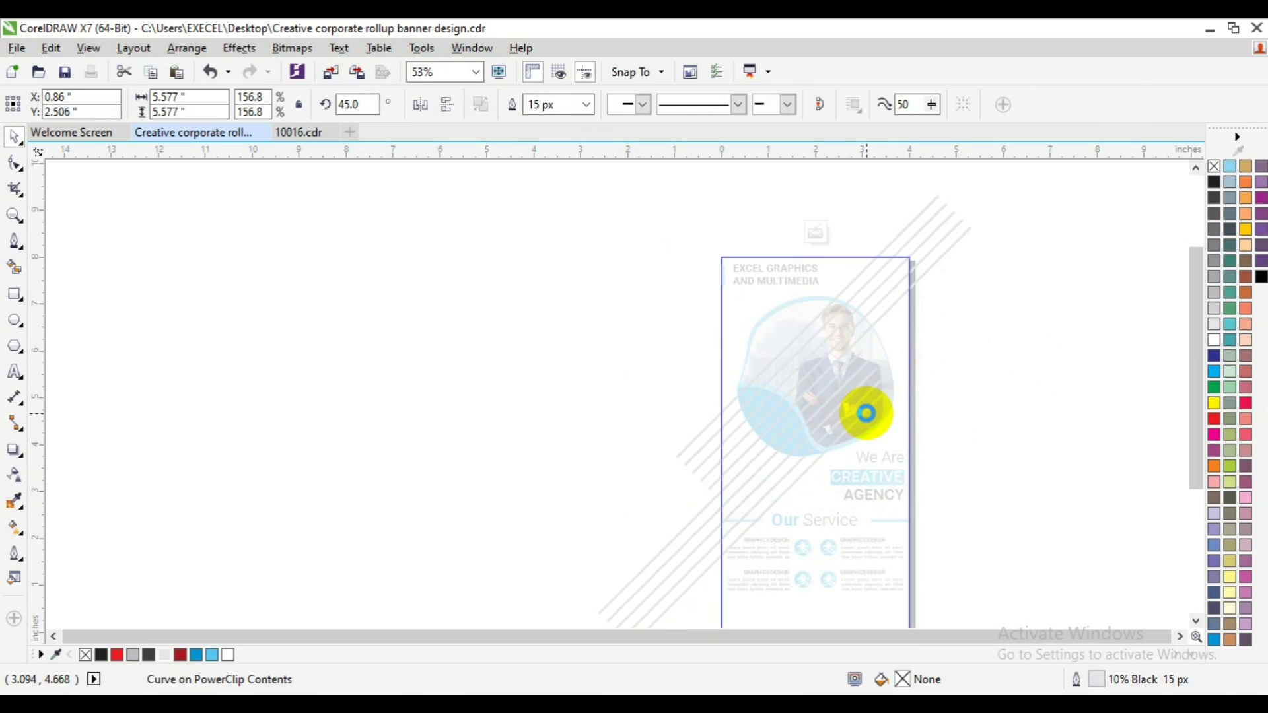
pyautogui.click(860, 406)
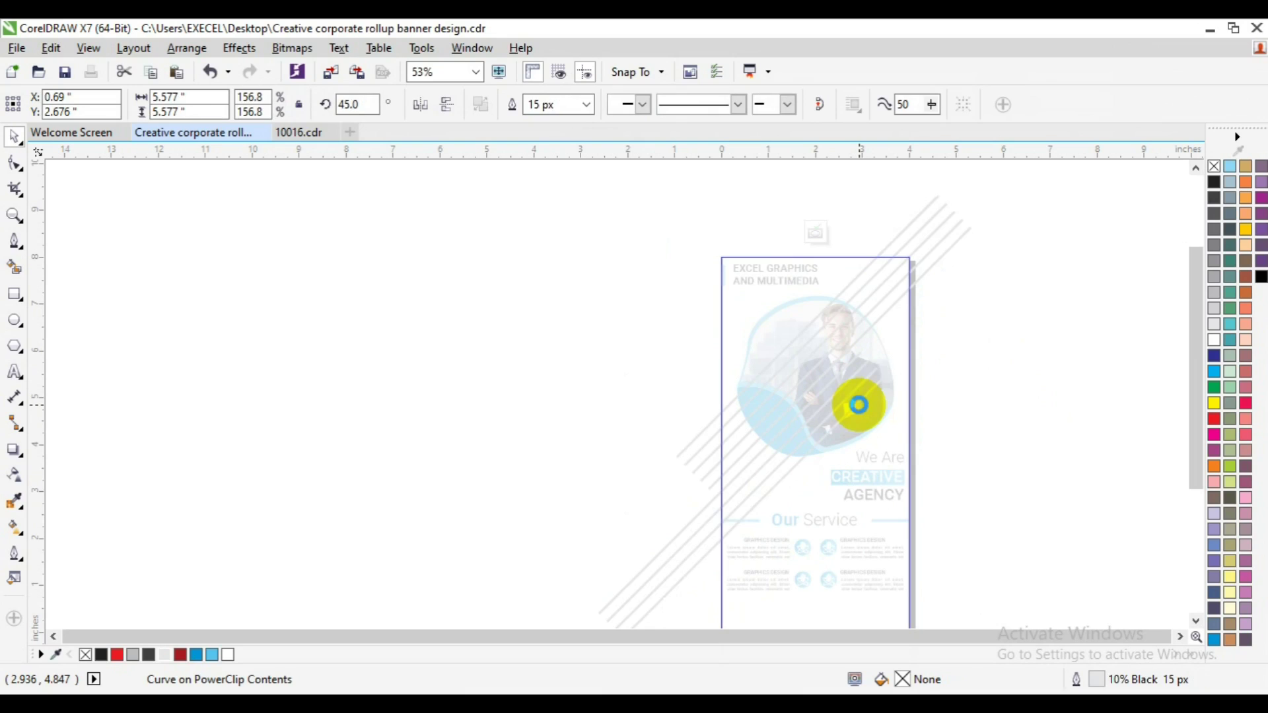
pyautogui.press('Escape')
pyautogui.click(831, 412)
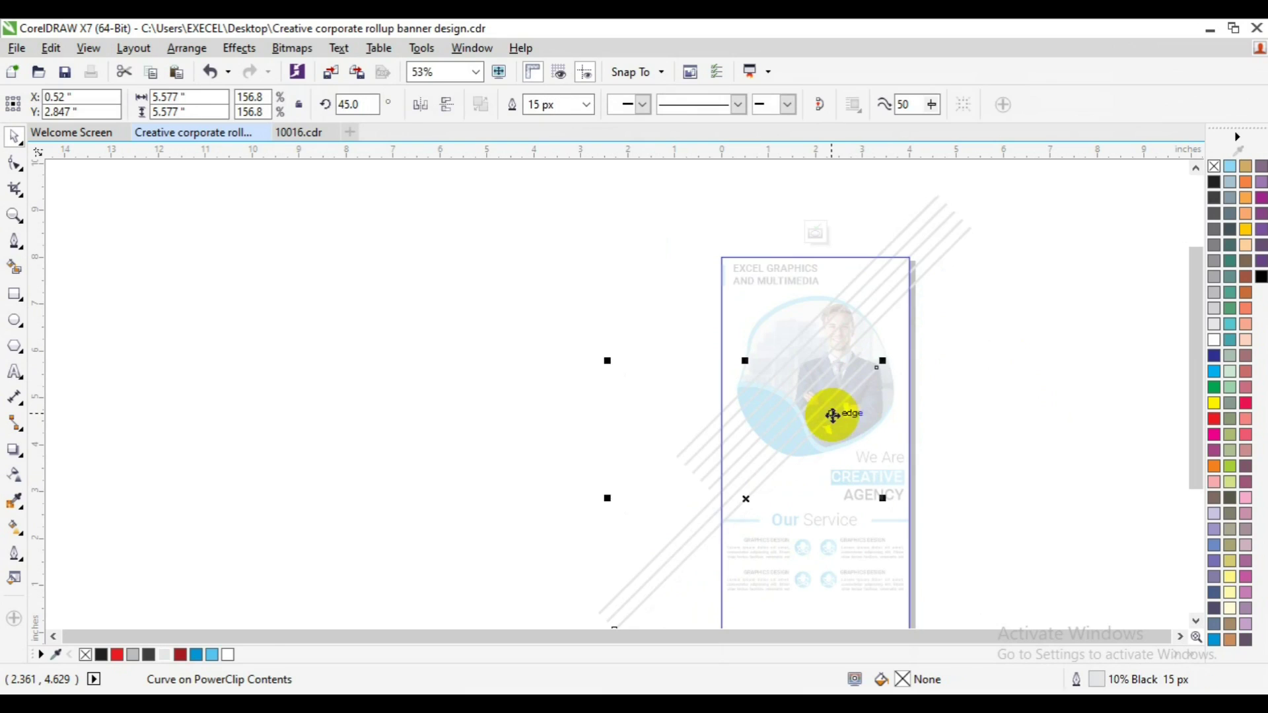
pyautogui.press('Escape')
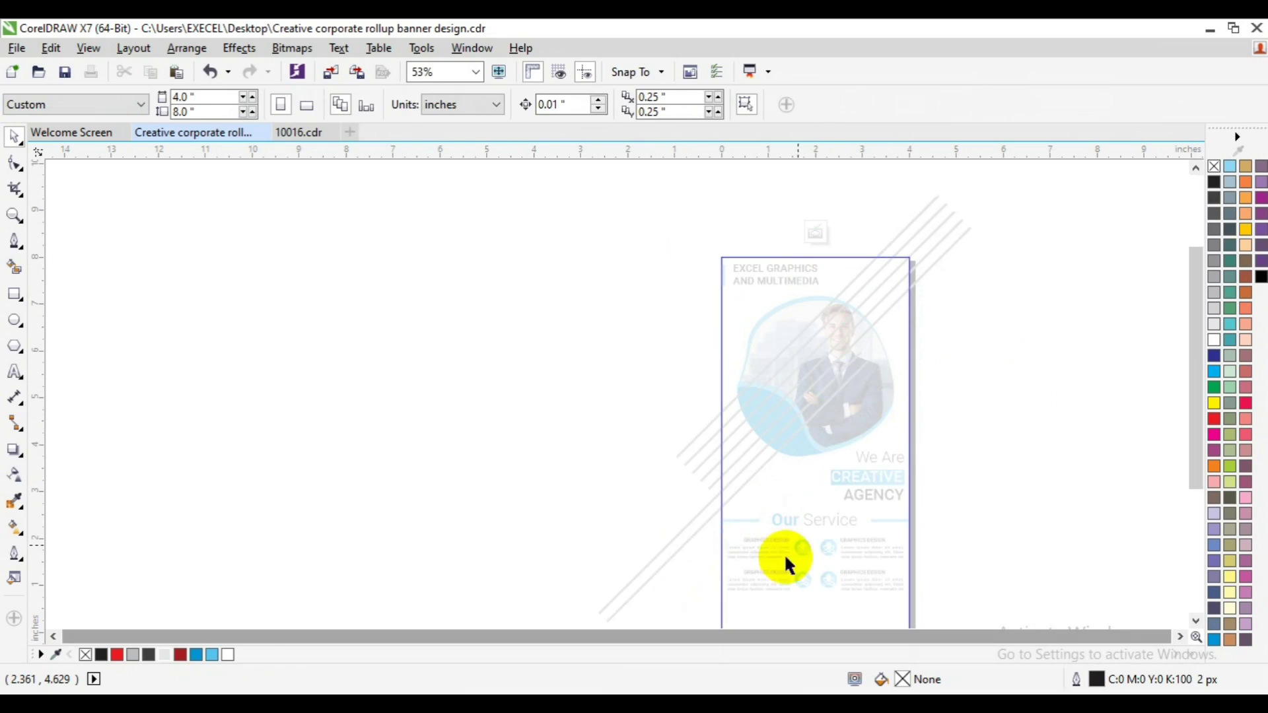
# Finish editing the PowerClip contents and clear the selection
pyautogui.click(814, 233)
pyautogui.click(1029, 314)
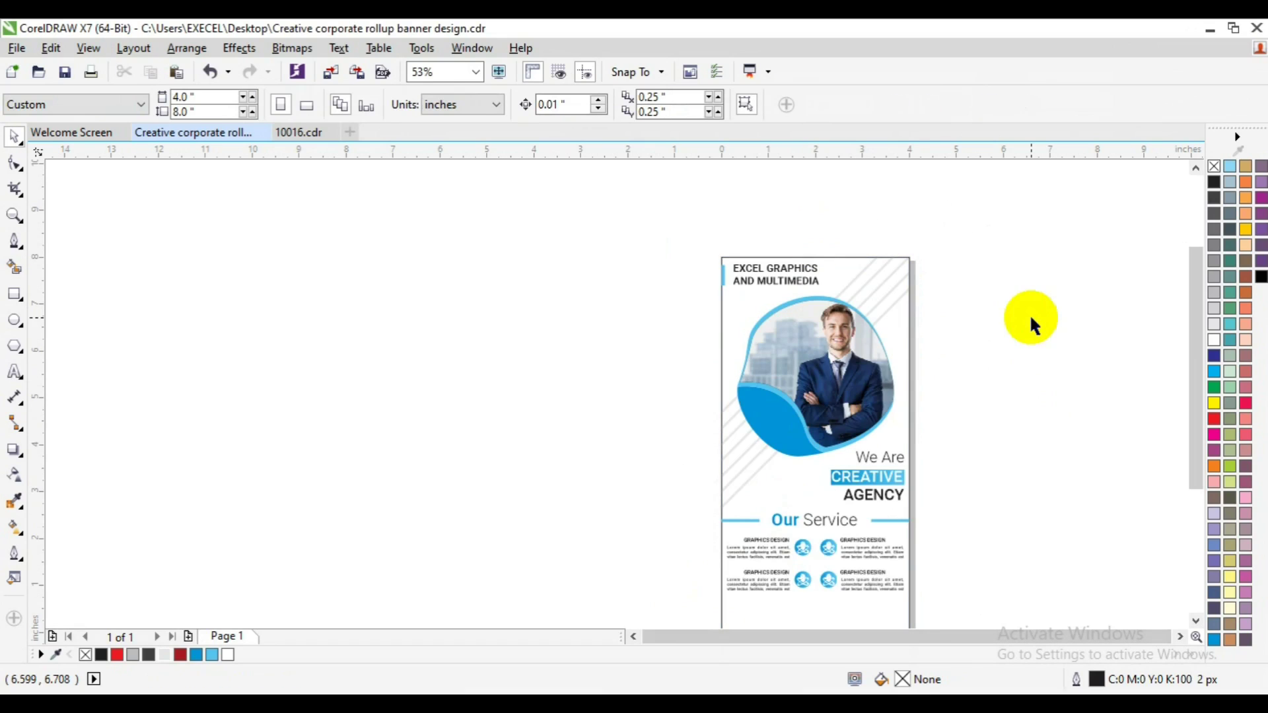
pyautogui.moveTo(1189, 466); pyautogui.dragTo(1194, 513)
pyautogui.click(1177, 636)
# Move the 'We Are CREATIVE AGENCY' group and the Our Service section slightly up
pyautogui.moveTo(806, 339); pyautogui.dragTo(591, 439)
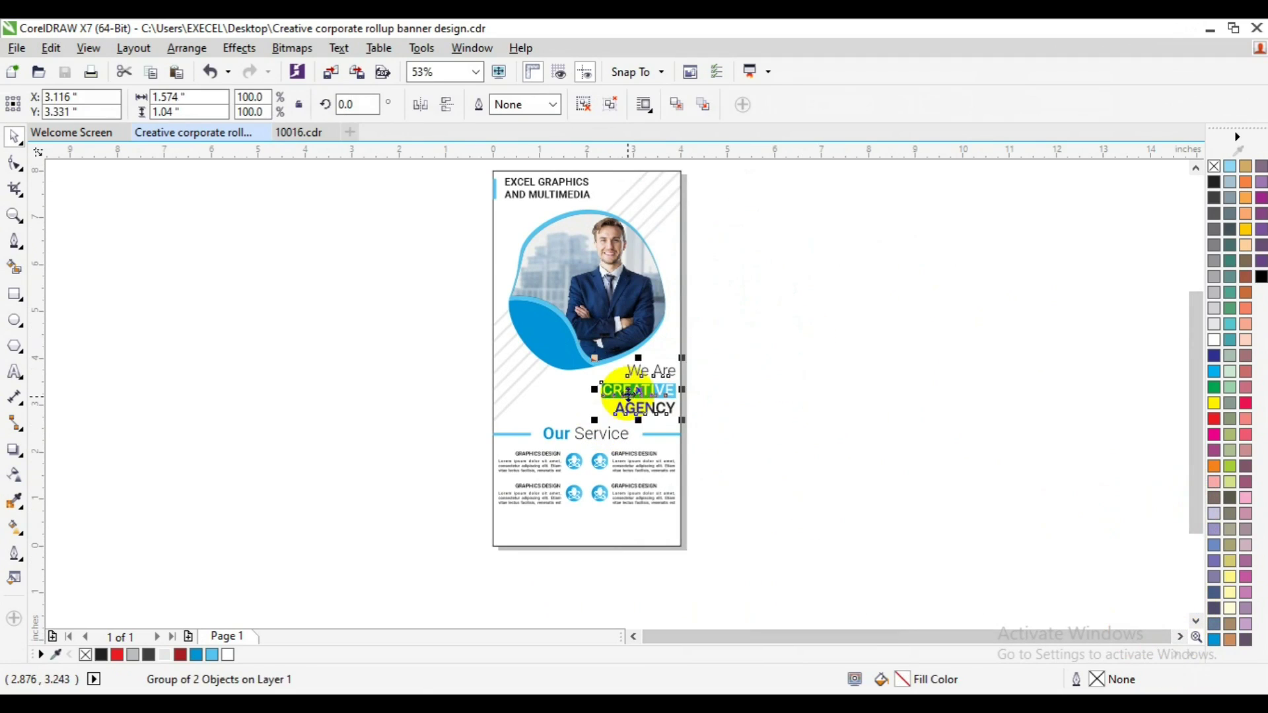
pyautogui.moveTo(629, 395); pyautogui.dragTo(629, 392)
pyautogui.moveTo(718, 412); pyautogui.dragTo(445, 513)
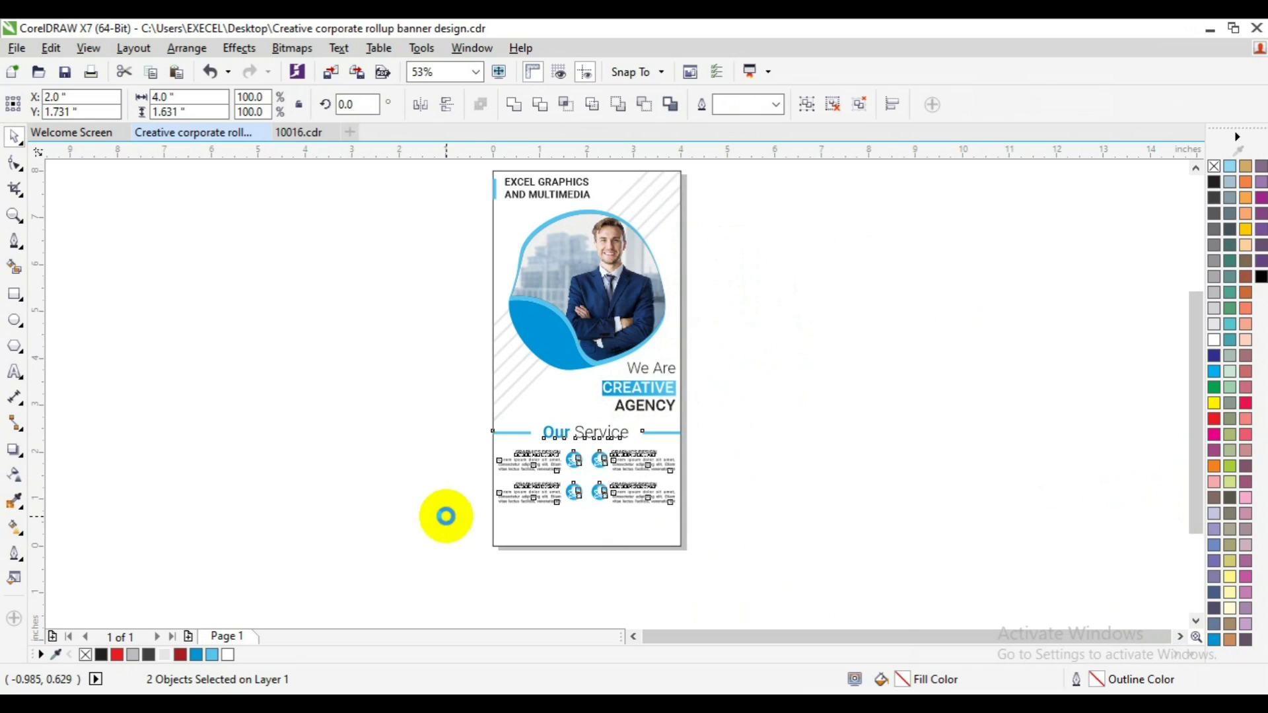
pyautogui.press('Up')
pyautogui.click(413, 518)
pyautogui.click(14, 372)
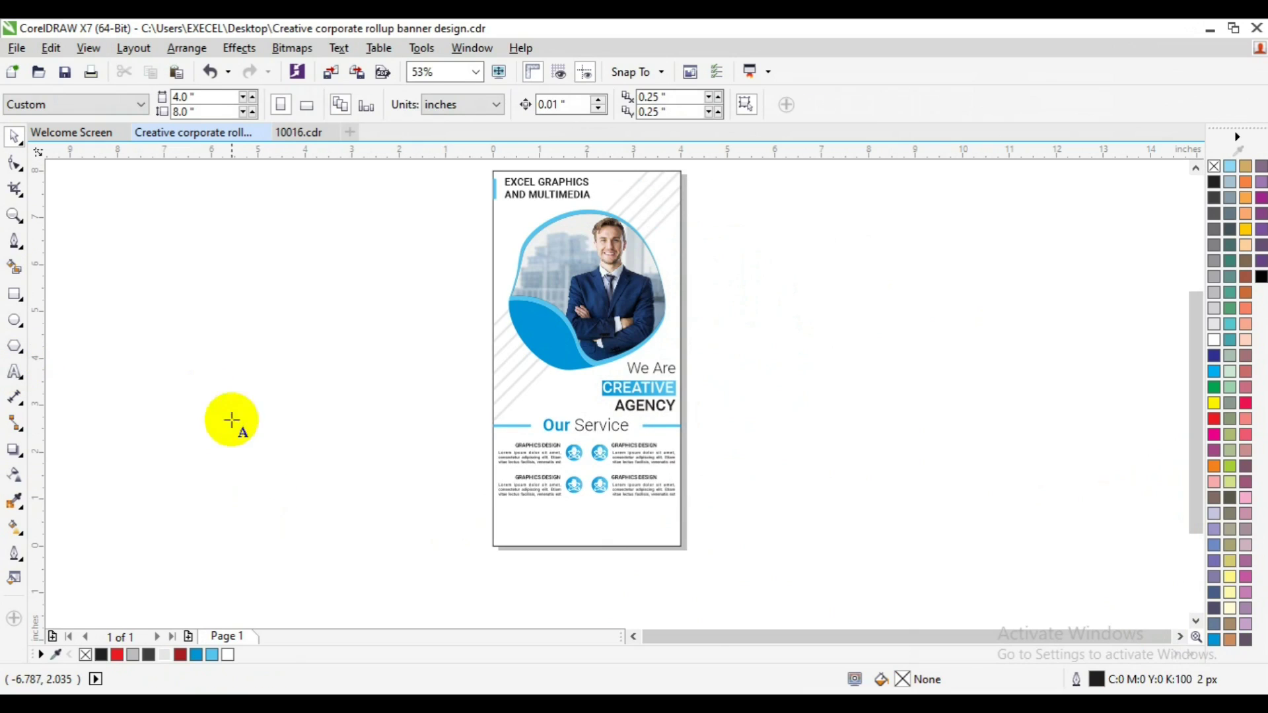
# Add 'Get in Touch' text left of the banner in Roboto Bold at 16 pt
pyautogui.click(286, 472)
pyautogui.write('Get in Touch')
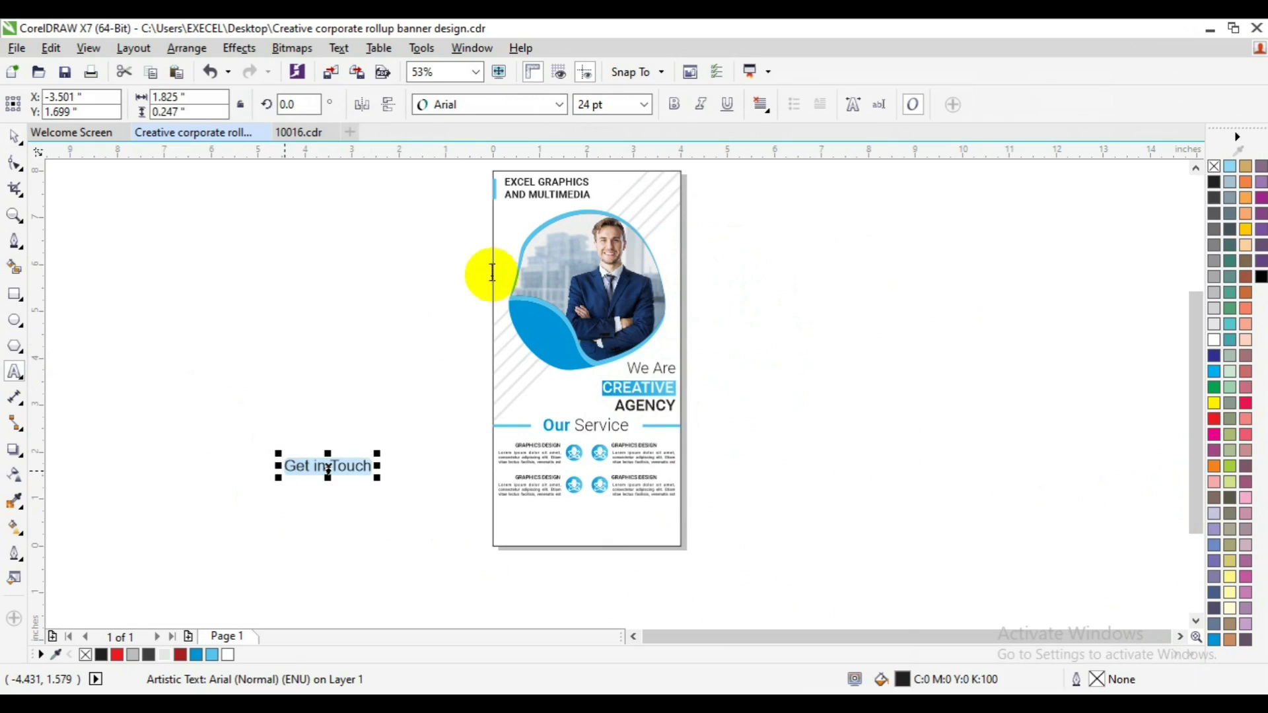
pyautogui.click(559, 105)
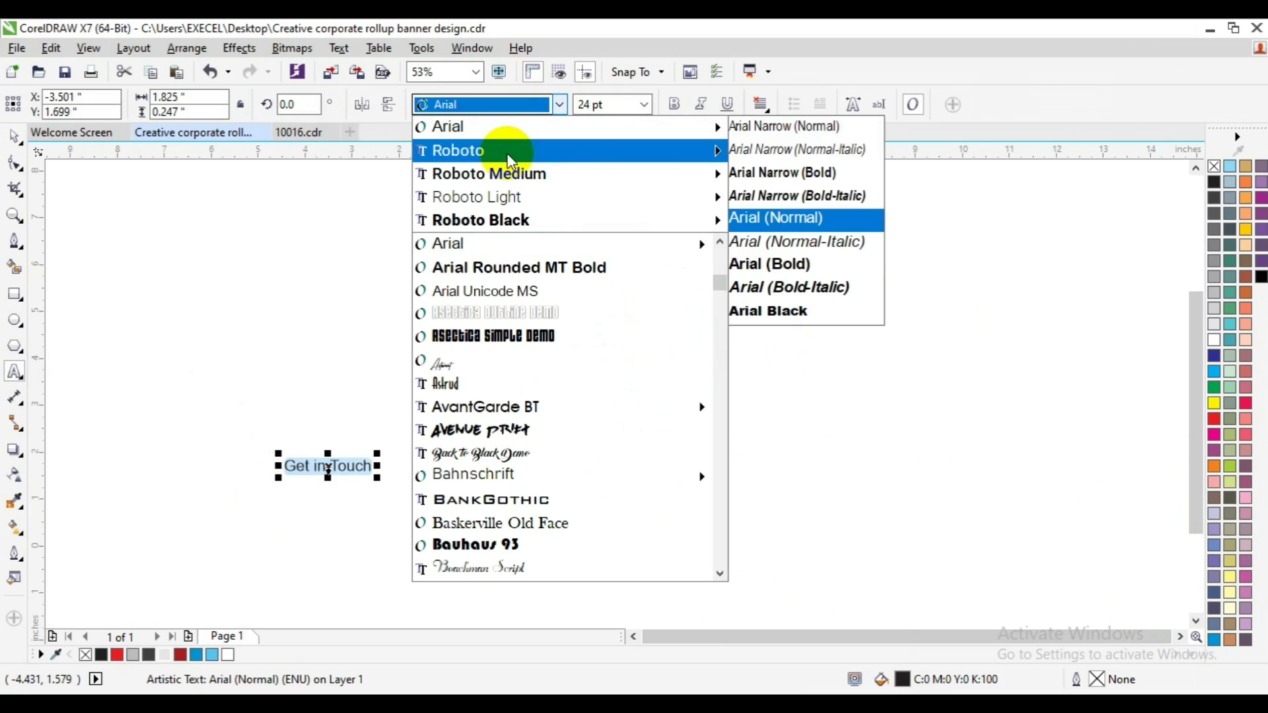
pyautogui.click(822, 428)
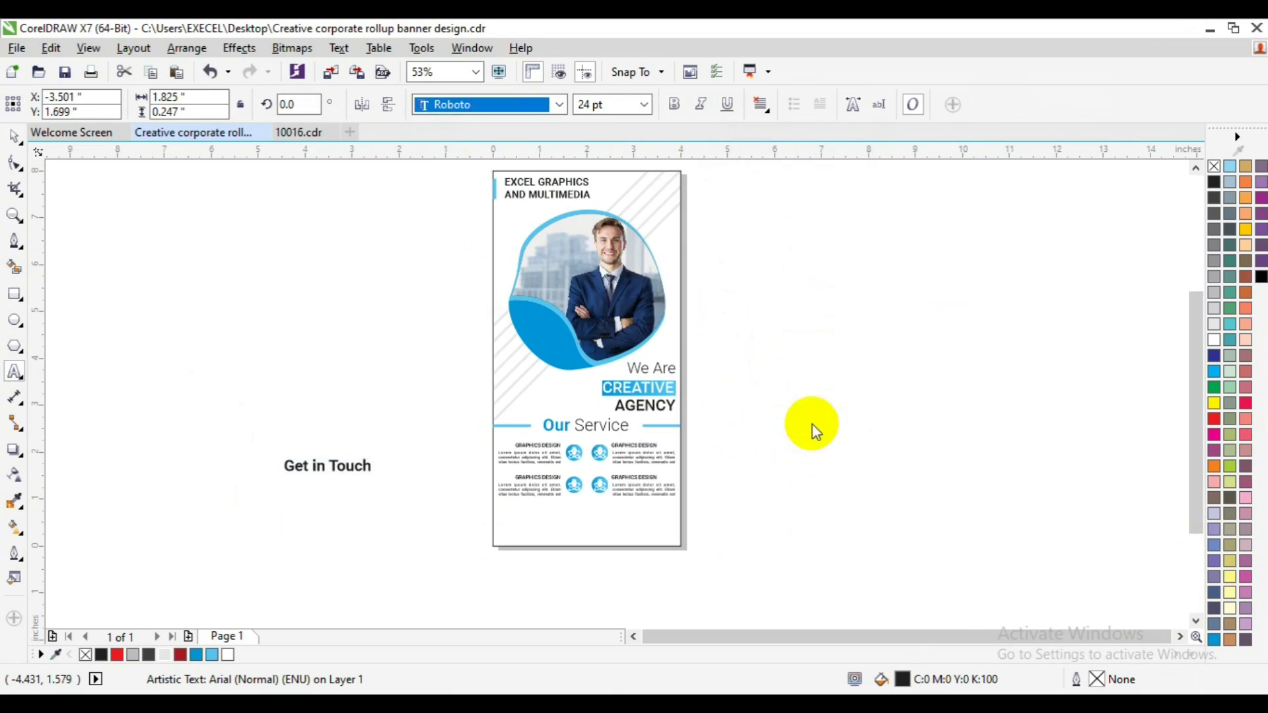
pyautogui.click(644, 105)
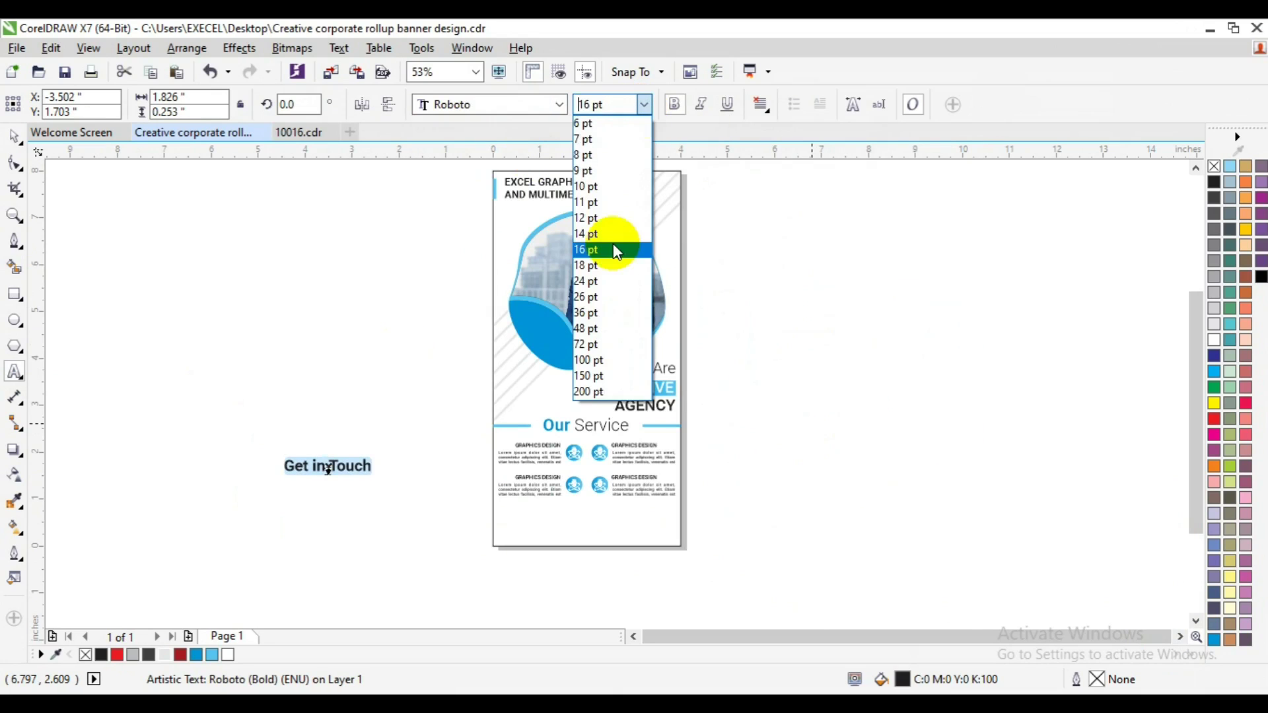
pyautogui.click(612, 243)
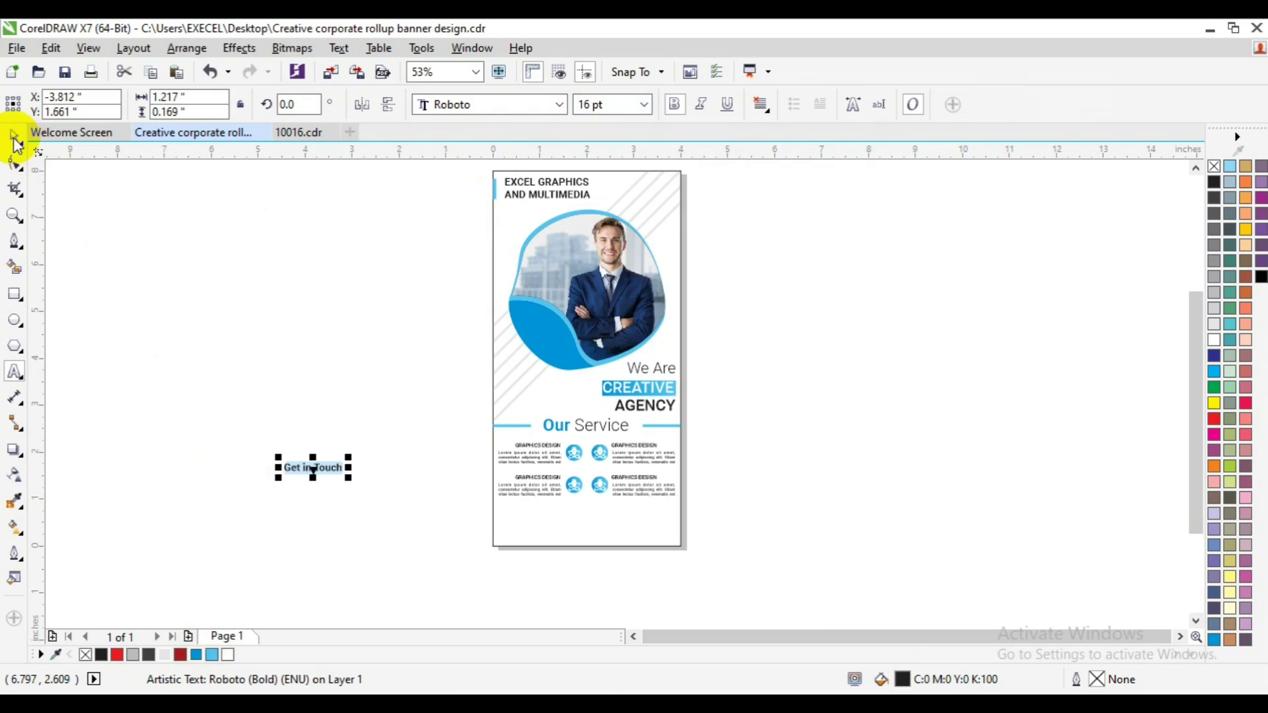
pyautogui.click(162, 324)
pyautogui.click(14, 294)
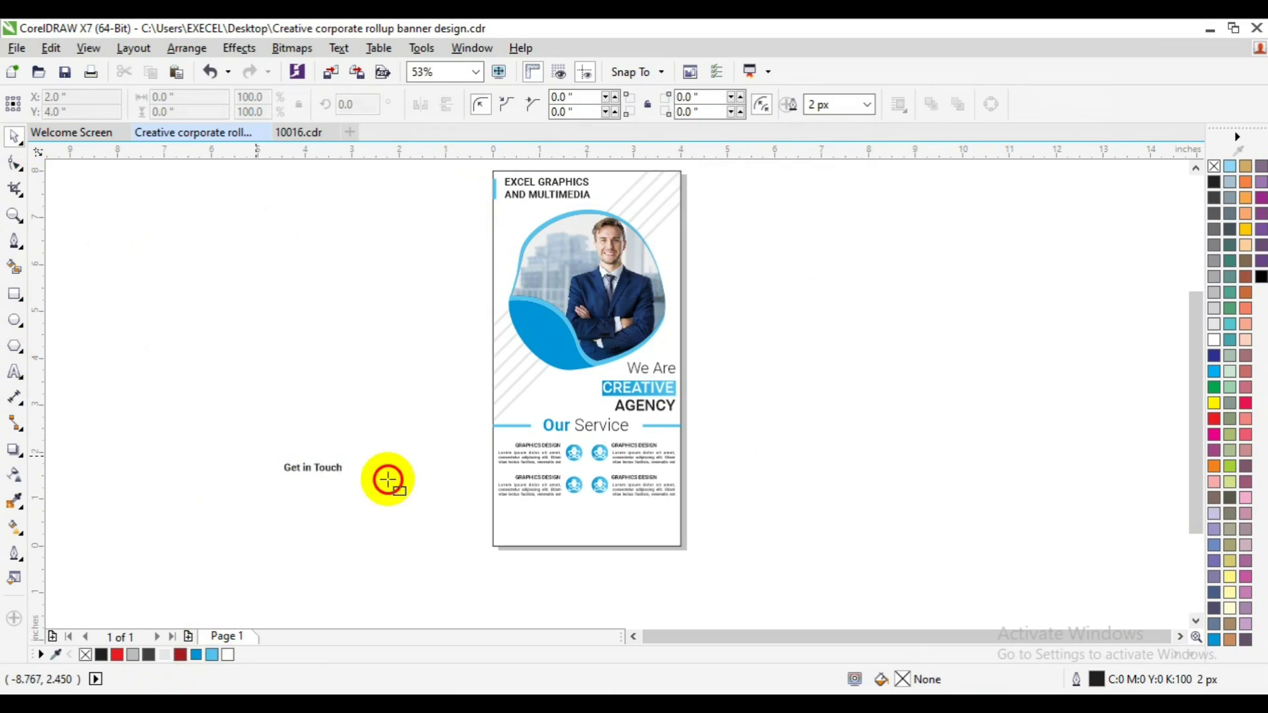
# Draw a rectangle near the banner's bottom and round its corners into a pill
pyautogui.moveTo(532, 507); pyautogui.dragTo(620, 526)
pyautogui.click(15, 163)
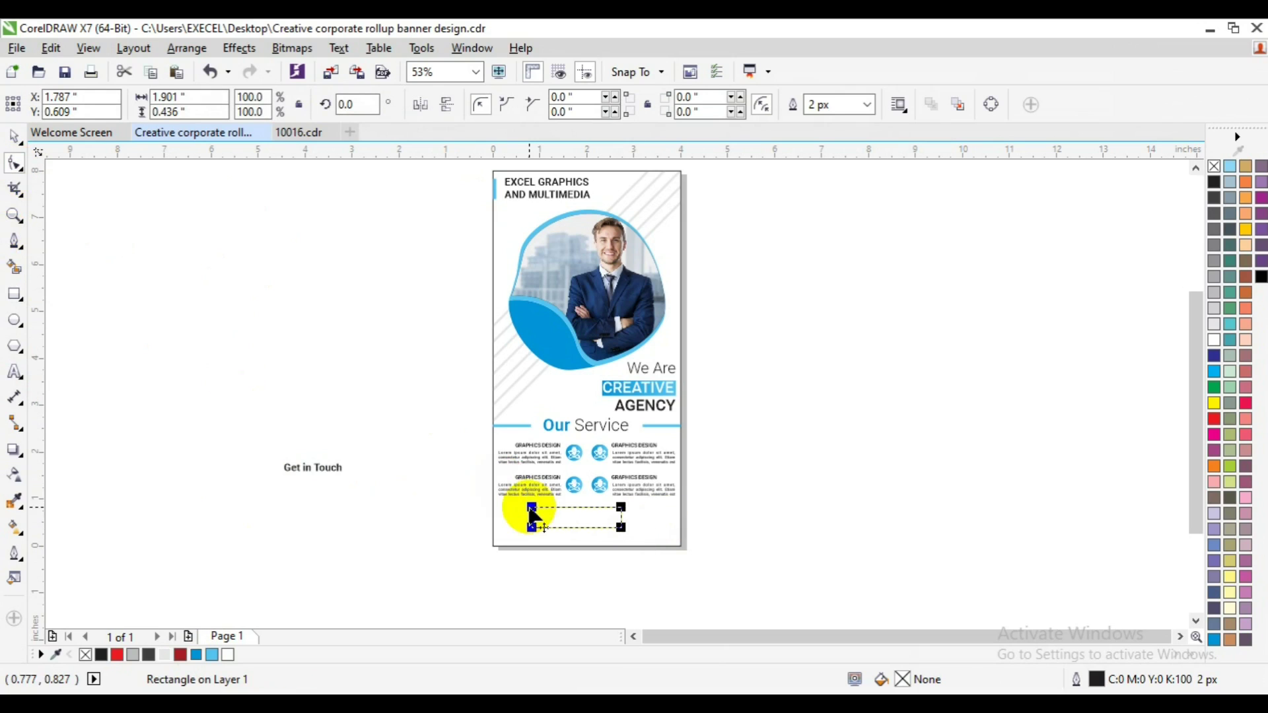
pyautogui.moveTo(621, 526); pyautogui.dragTo(621, 527)
pyautogui.press('space')
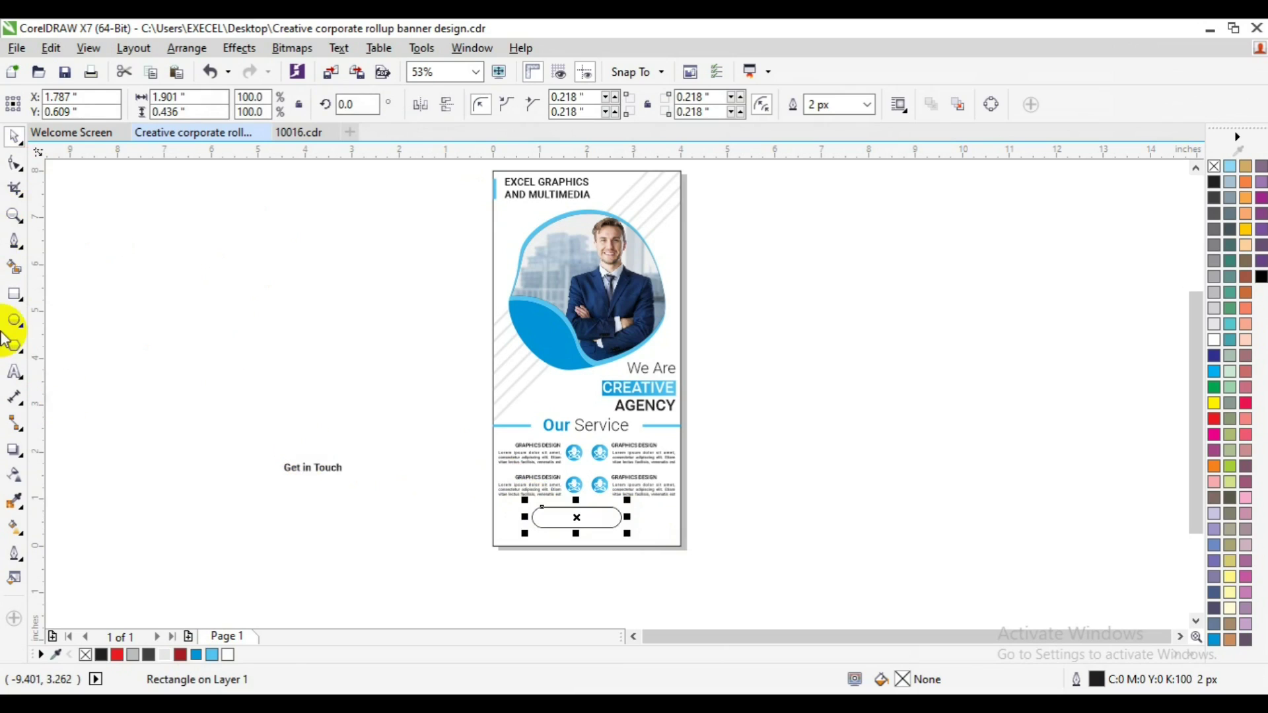
# Give the pill a blue gradient fill, remove its outline, and move the Get in Touch text onto it
pyautogui.click(17, 528)
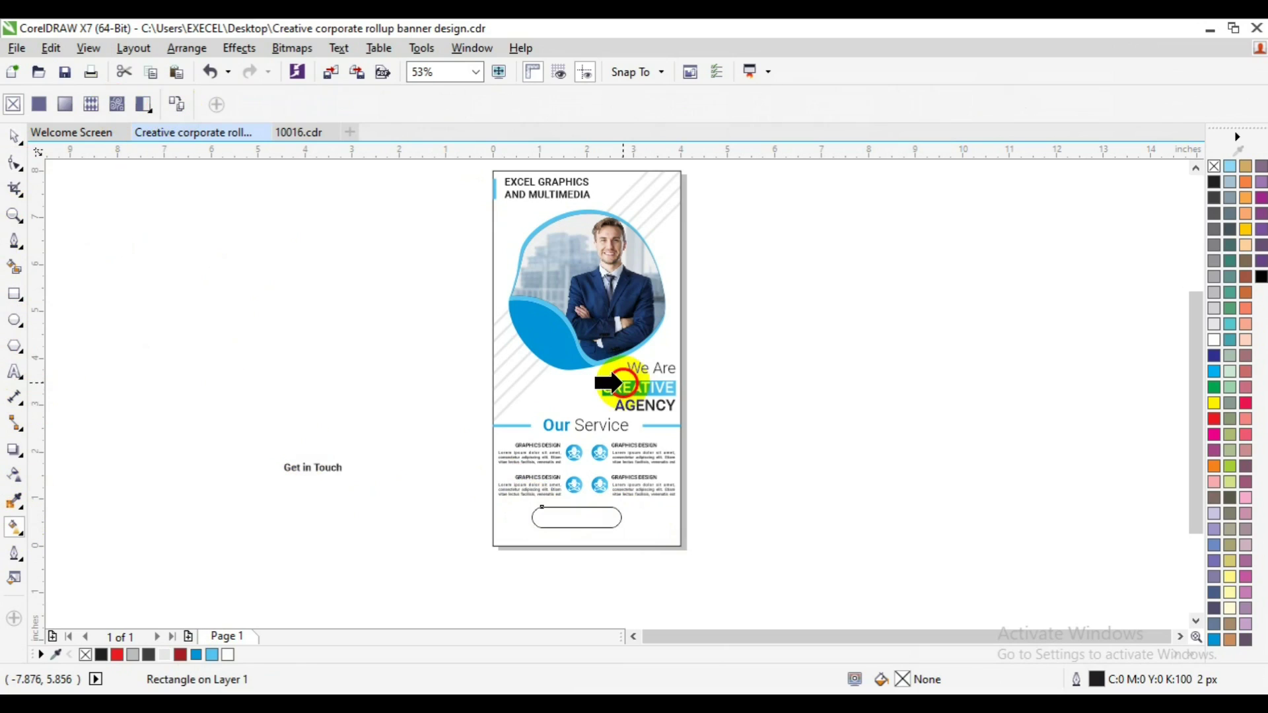
pyautogui.moveTo(634, 389); pyautogui.dragTo(645, 368)
pyautogui.press('space')
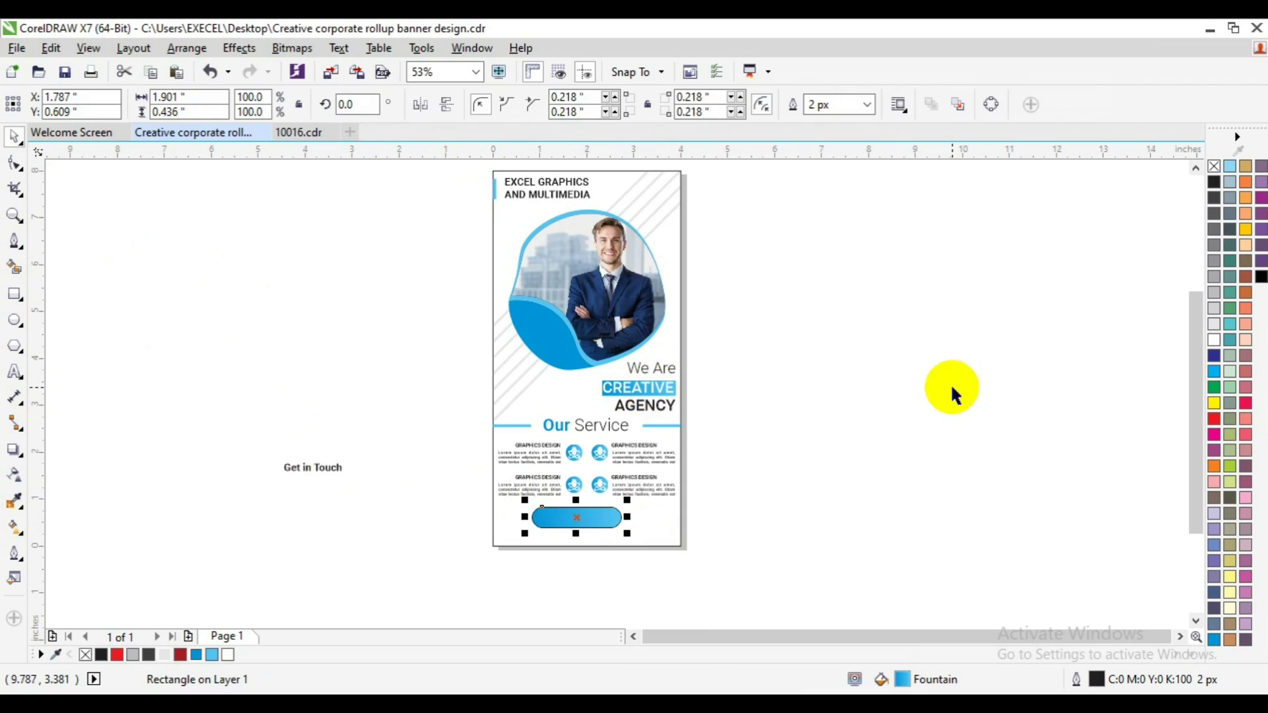
pyautogui.rightClick(1214, 166)
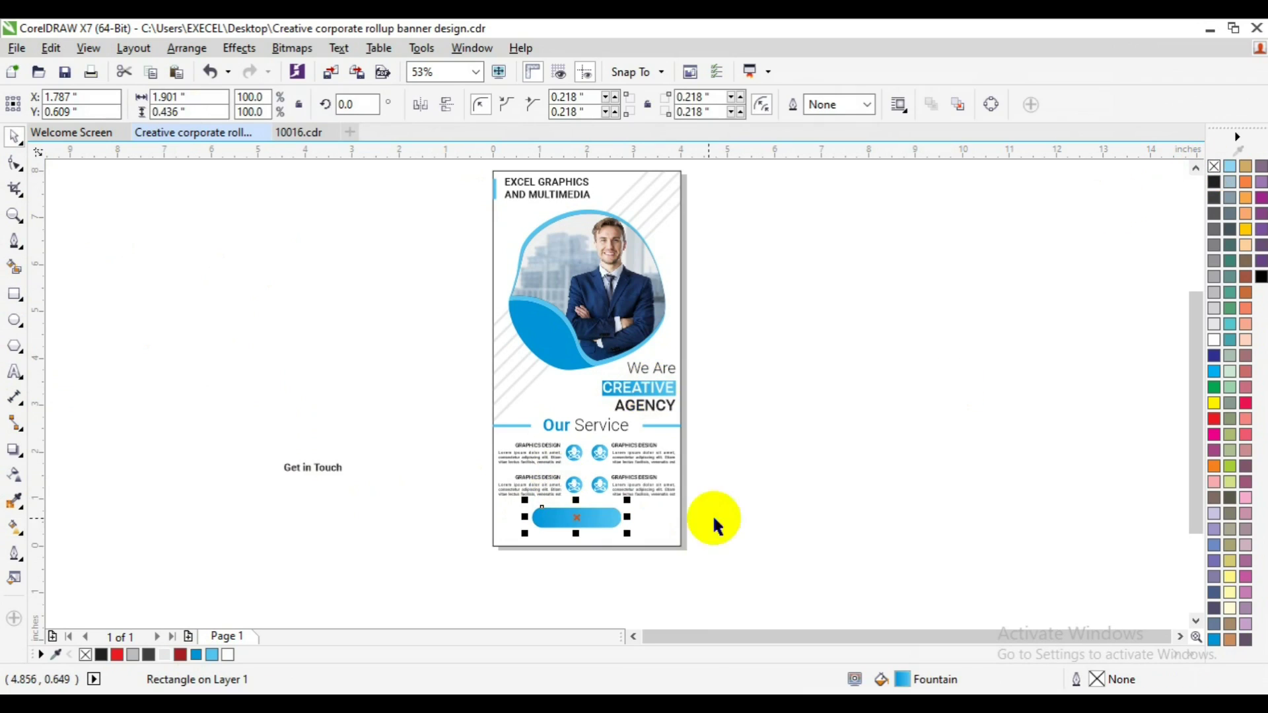
pyautogui.keyDown('shift'); pyautogui.click(658, 530); pyautogui.keyUp('shift')
pyautogui.moveTo(315, 467)
pyautogui.mouseDown()
pyautogui.moveTo(563, 525)
pyautogui.moveTo(538, 524)
pyautogui.mouseUp()
# Bring the Get in Touch text to the front of the blue pill button
pyautogui.rightClick(540, 525)
pyautogui.moveTo(589, 358)
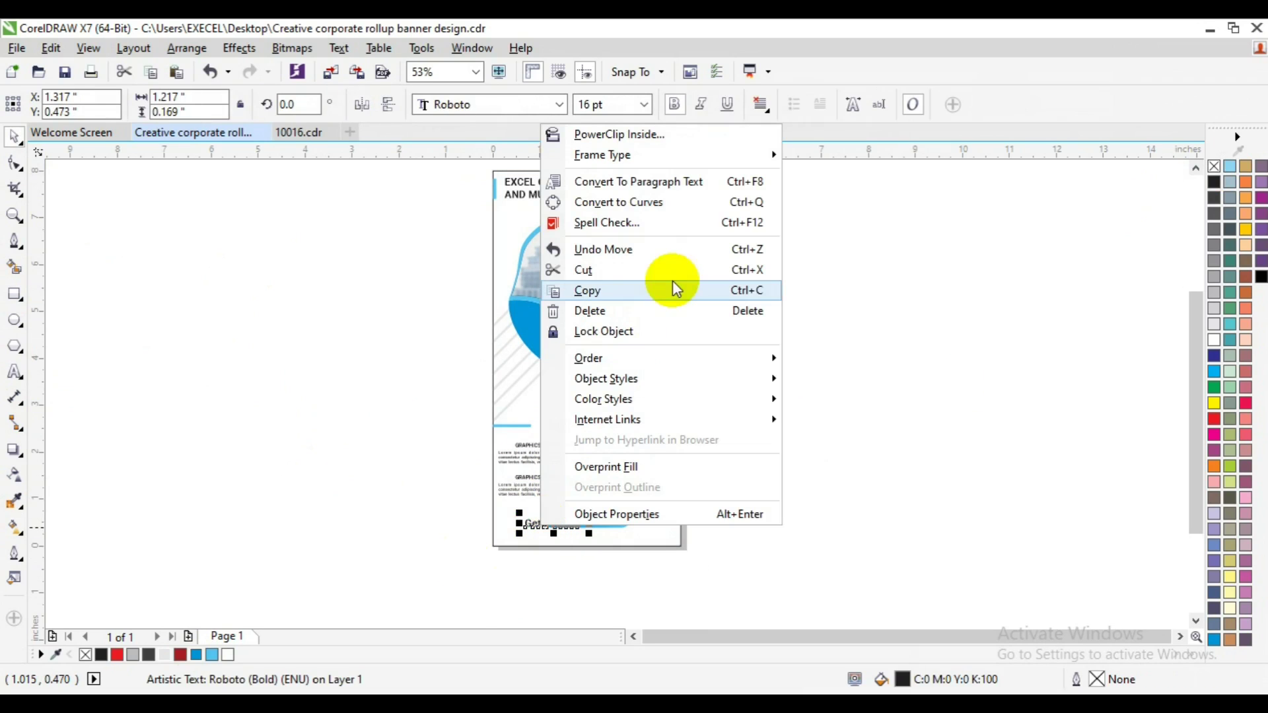
pyautogui.click(862, 360)
pyautogui.keyDown('shift'); pyautogui.click(621, 518); pyautogui.keyUp('shift')
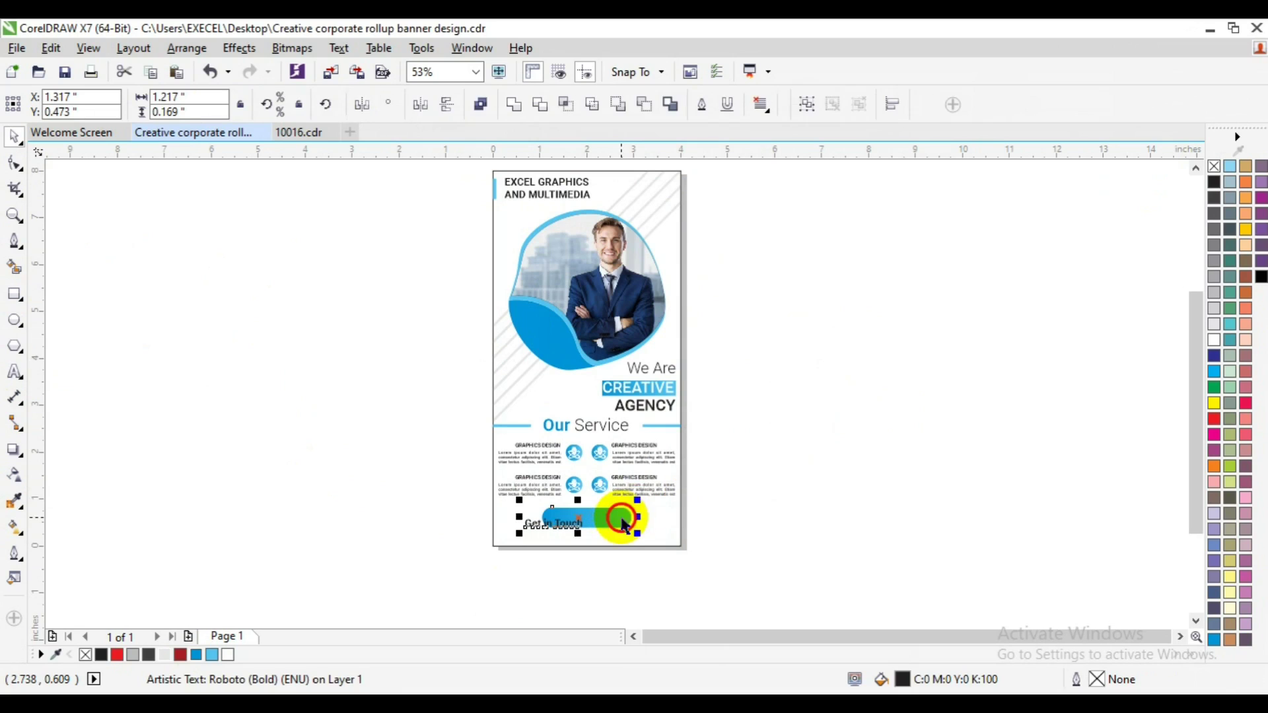
pyautogui.click(575, 518)
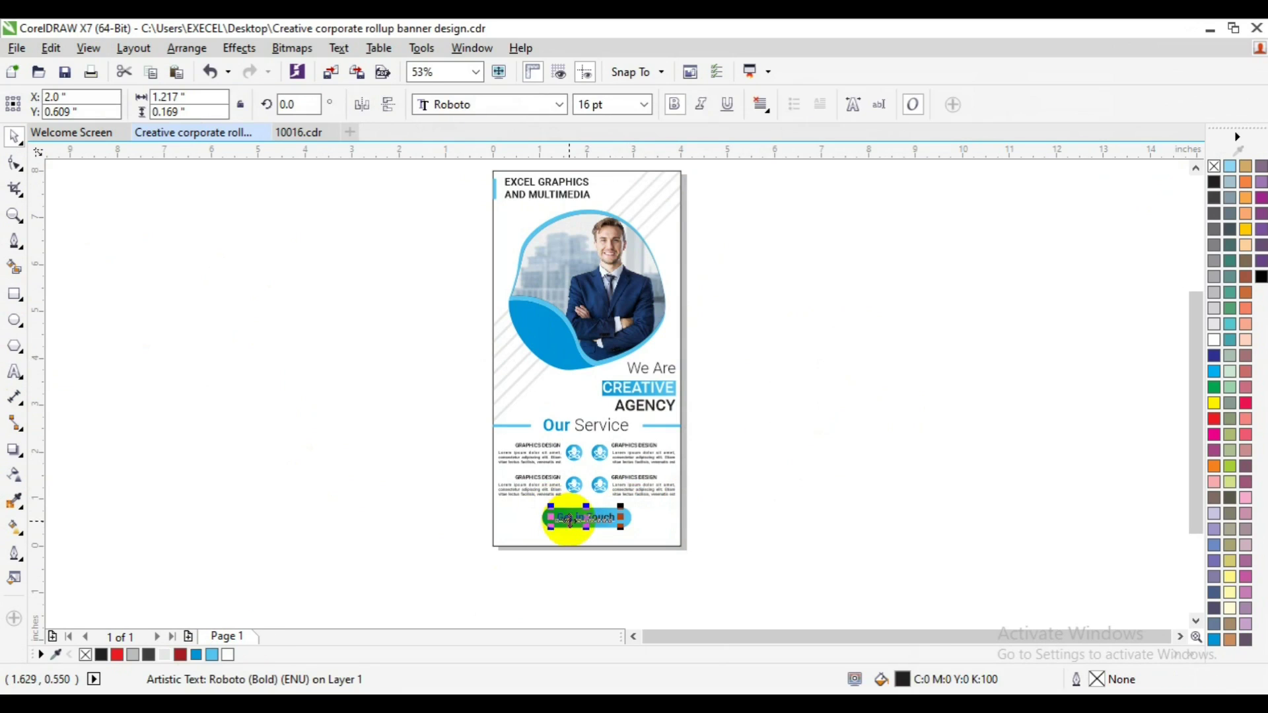
pyautogui.click(223, 554)
pyautogui.click(14, 371)
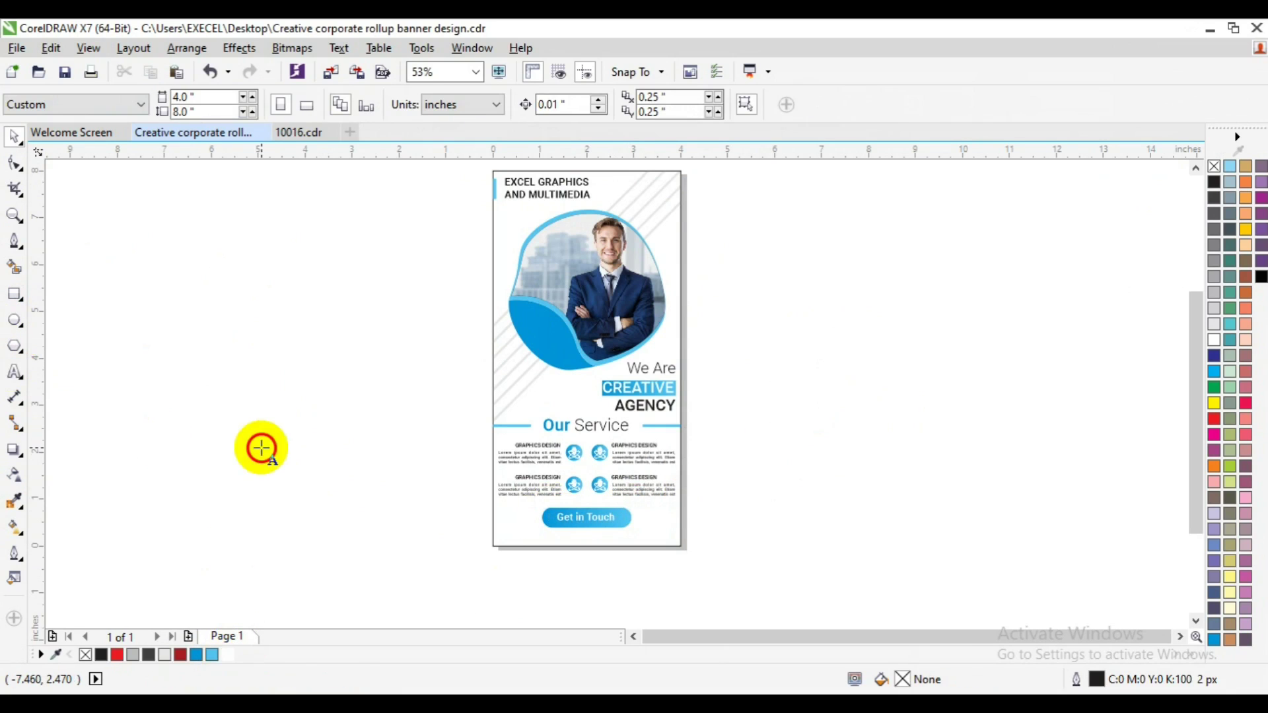
pyautogui.click(261, 448)
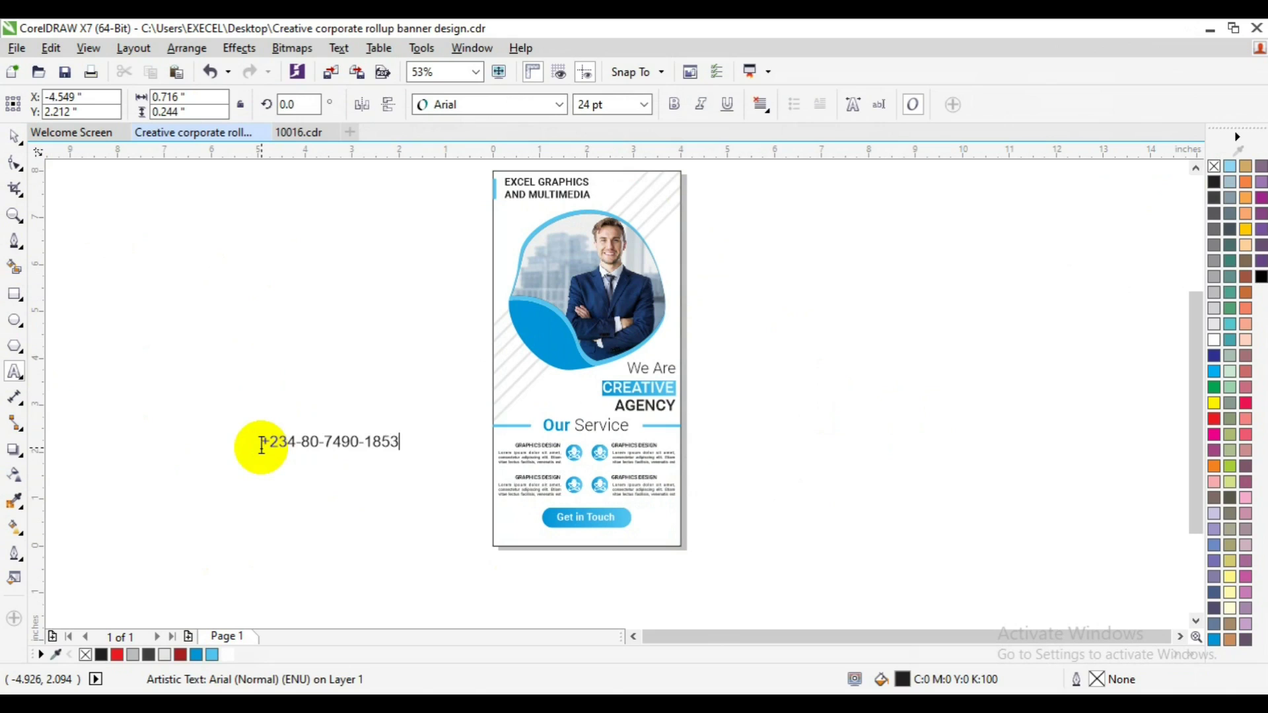
# Set the phone number in Roboto Normal and align it bottom-centre on the banner
pyautogui.hotkey('ctrl', 'a')
pyautogui.click(558, 104)
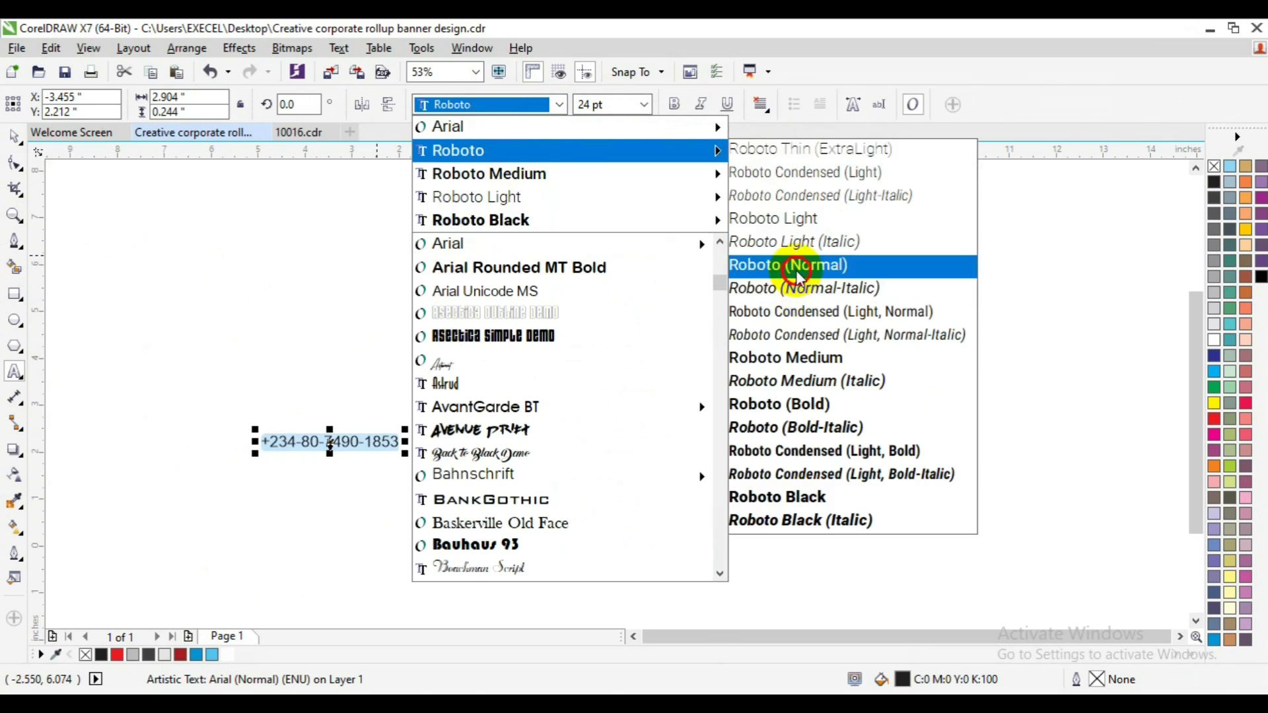
pyautogui.click(759, 263)
pyautogui.click(13, 141)
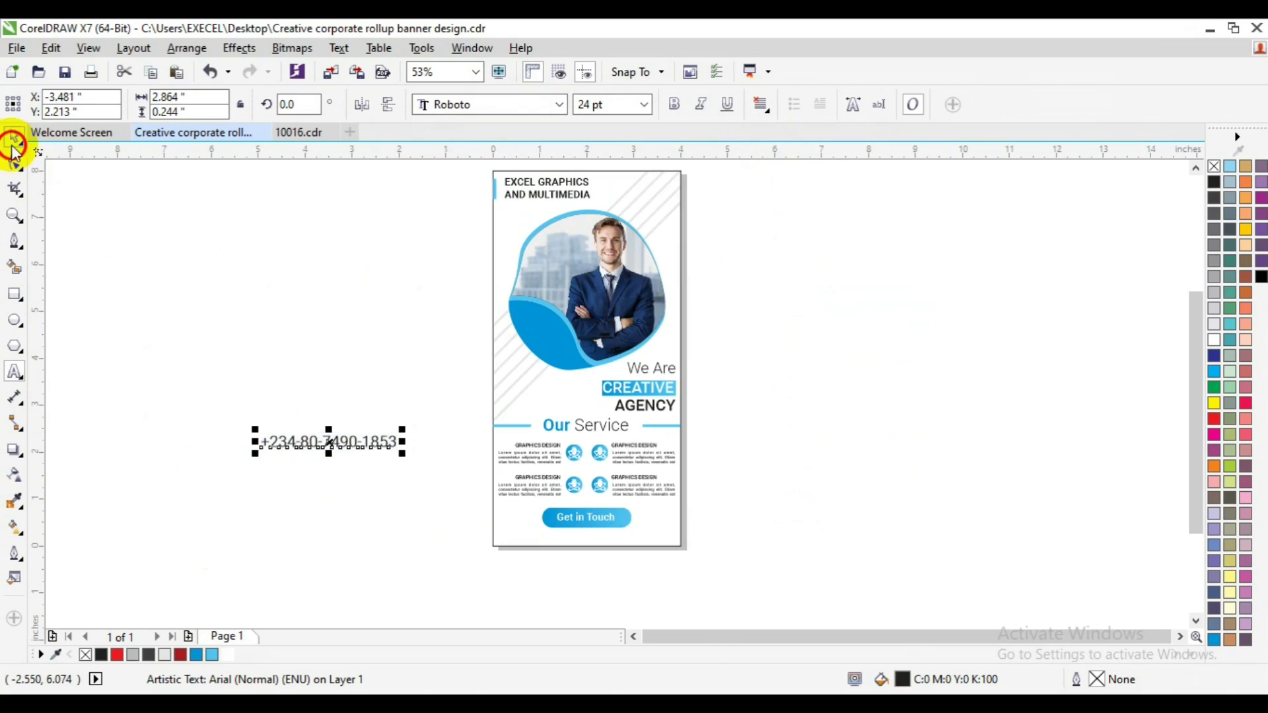
pyautogui.keyDown('shift'); pyautogui.click(640, 521); pyautogui.keyUp('shift')
pyautogui.press('b')
pyautogui.press('c')
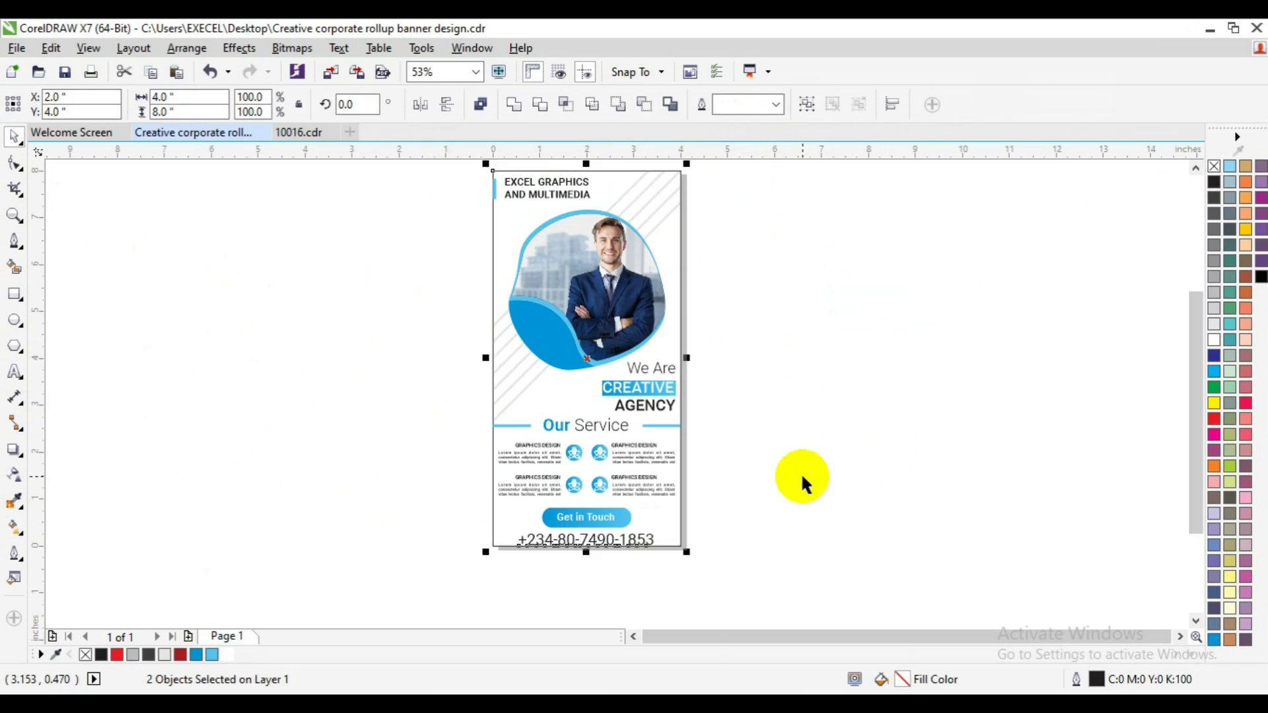
pyautogui.press('Escape')
pyautogui.click(602, 541)
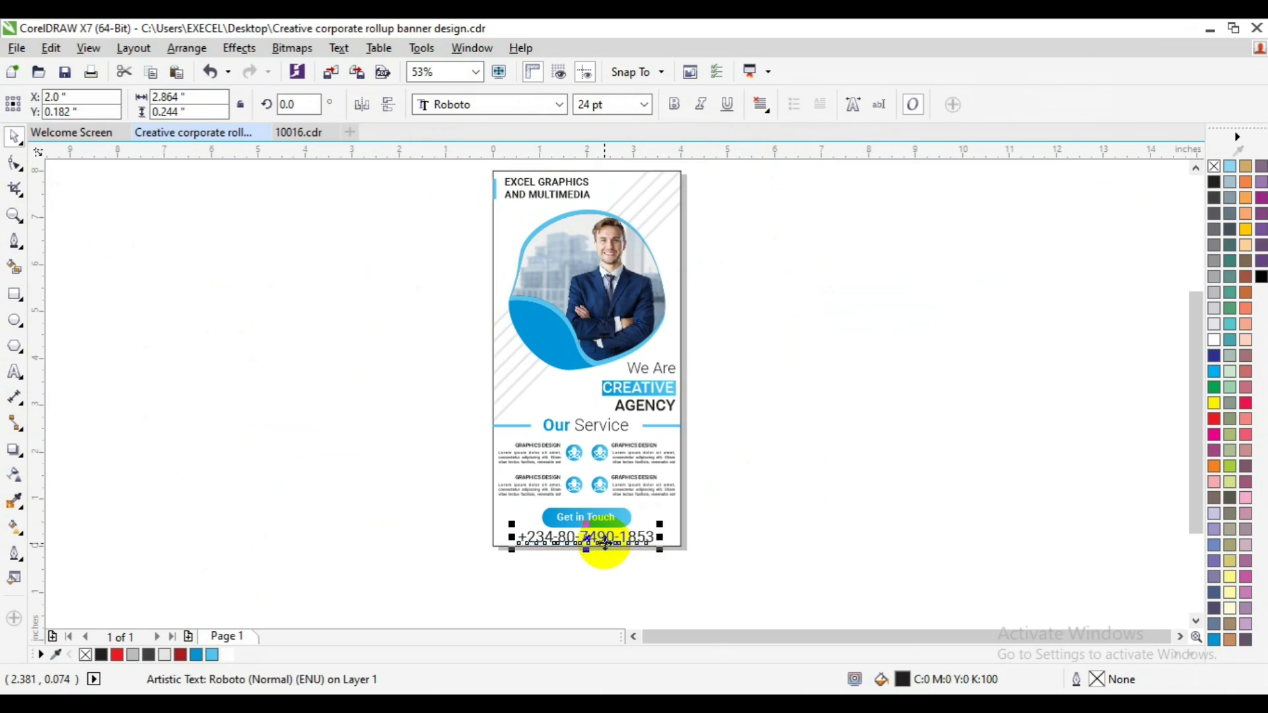
pyautogui.click(434, 493)
# Group the Get in Touch button with its text and nudge it and the phone number up
pyautogui.moveTo(434, 494)
pyautogui.mouseDown()
pyautogui.moveTo(647, 526)
pyautogui.moveTo(634, 526)
pyautogui.mouseUp()
pyautogui.hotkey('ctrl', 'g')
pyautogui.keyDown('shift'); pyautogui.click(612, 539); pyautogui.keyUp('shift')
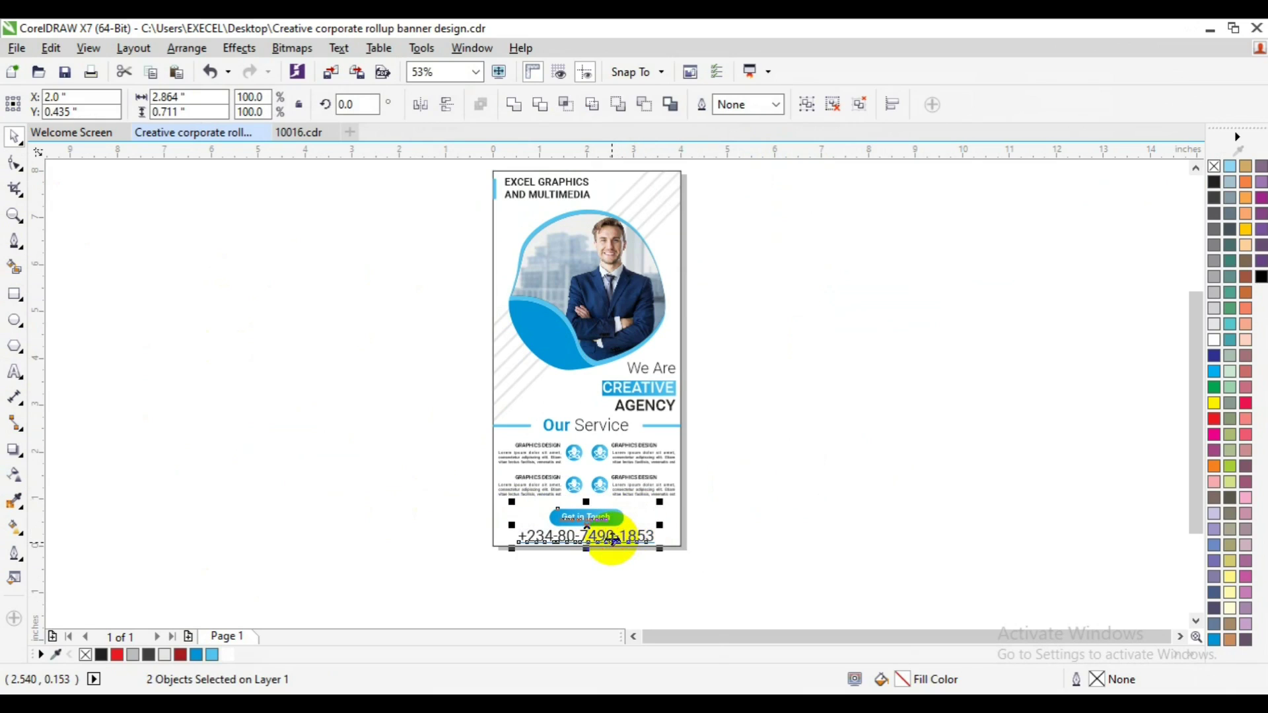
pyautogui.moveTo(612, 538); pyautogui.dragTo(613, 540)
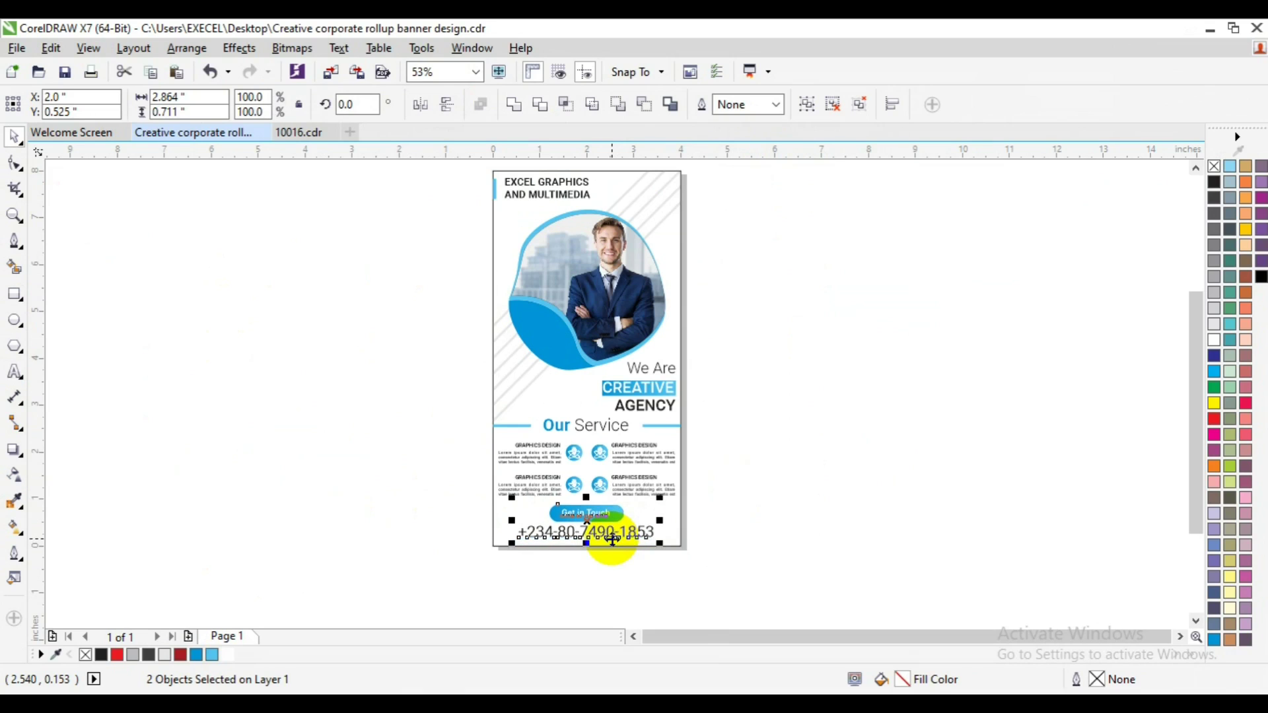
pyautogui.click(885, 466)
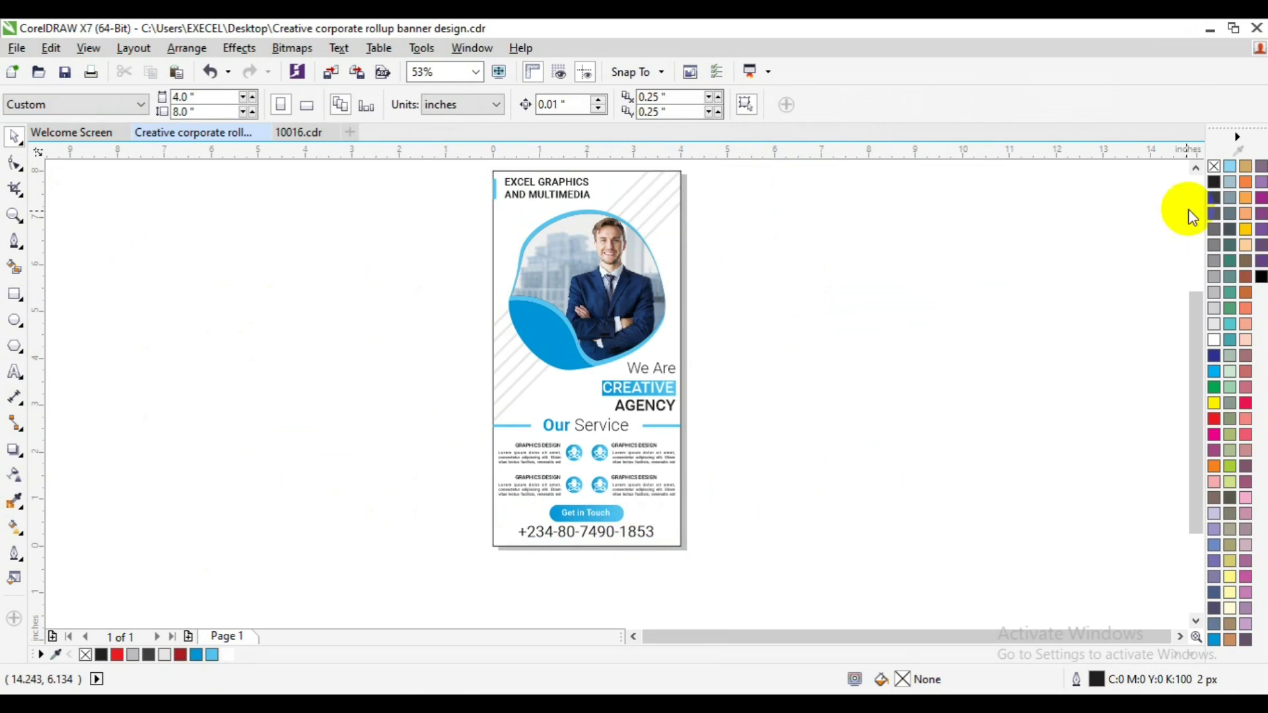
pyautogui.click(1195, 168)
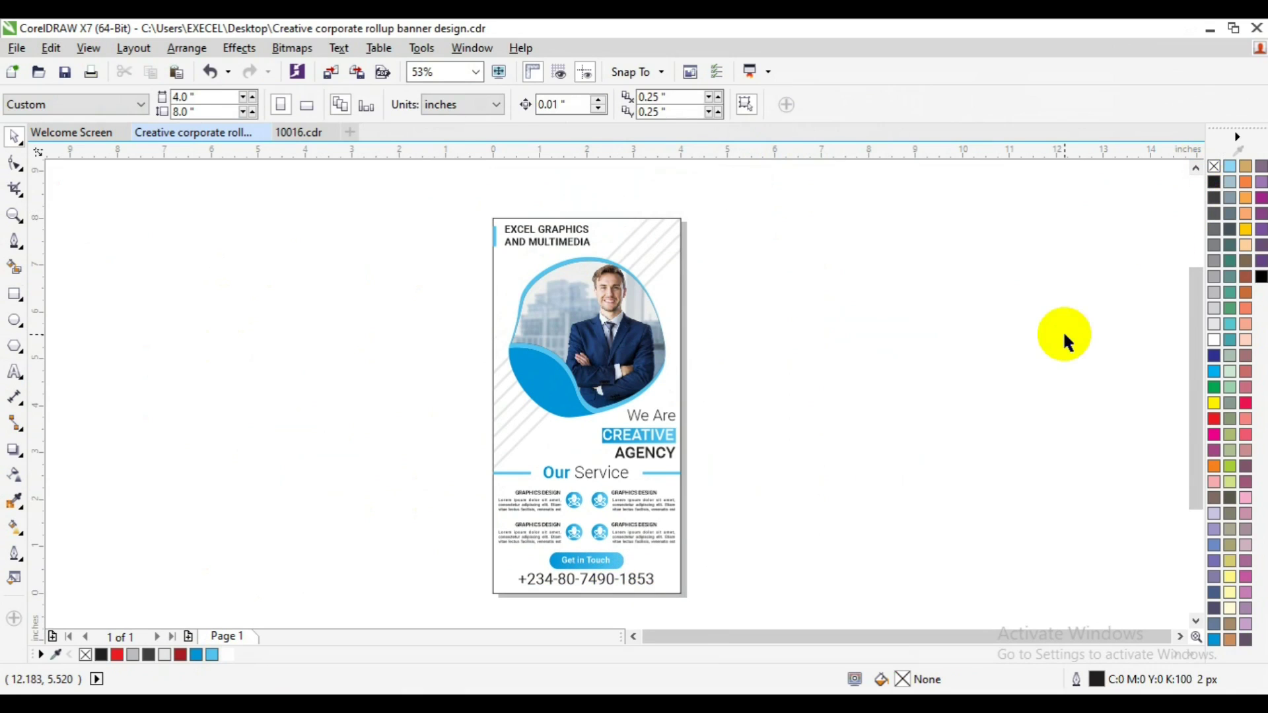